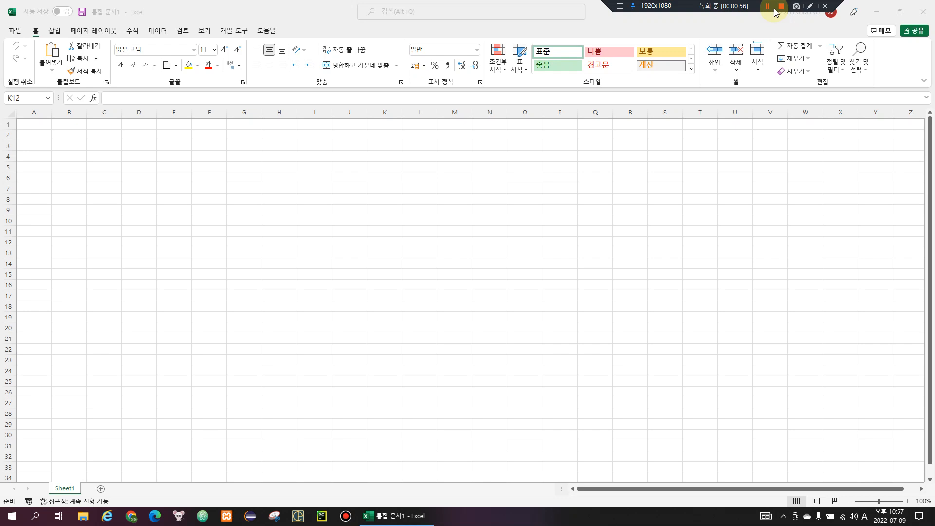
# Step: Enter the title 수주리스트 in cell A1
pyautogui.click(296, 200)
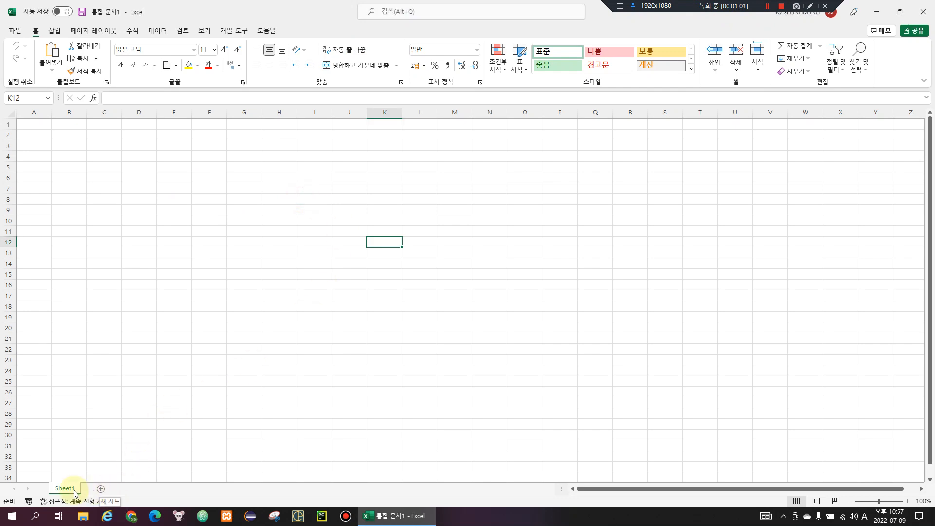
pyautogui.click(183, 192)
pyautogui.click(41, 125)
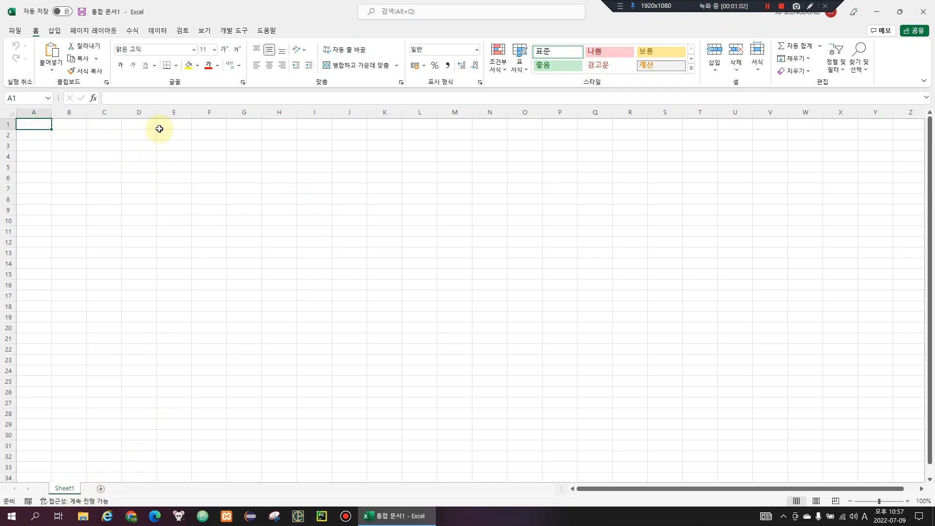
pyautogui.write('tnwn')
pyautogui.press('BackSpace')
pyautogui.press('BackSpace')
pyautogui.press('BackSpace')
pyautogui.press('BackSpace')
pyautogui.press('Hangul')
pyautogui.write('수주')
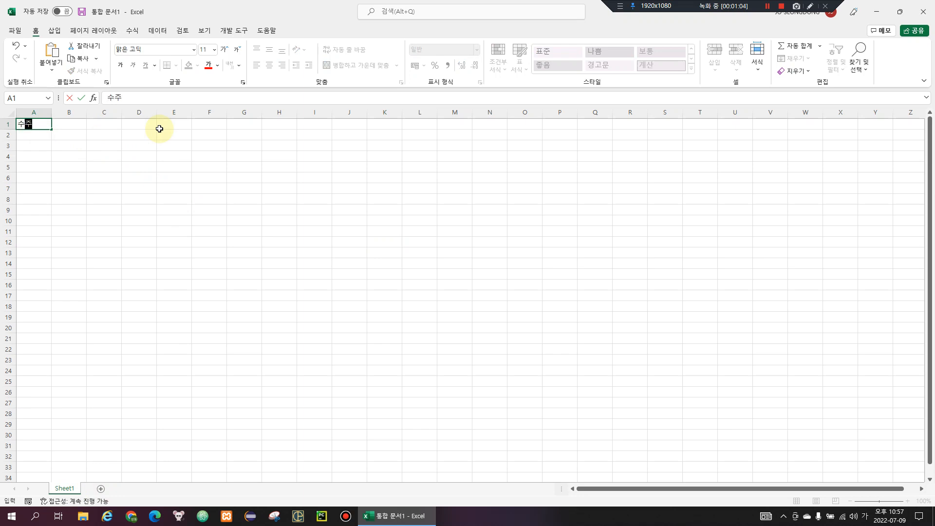
pyautogui.write('리스트')
pyautogui.press('Return')
# Step: Enter the title 납품리스트 in cell K1
pyautogui.press('Up')
pyautogui.press('Right')
pyautogui.press('Right')
pyautogui.press('Right')
pyautogui.press('Right')
pyautogui.press('Right')
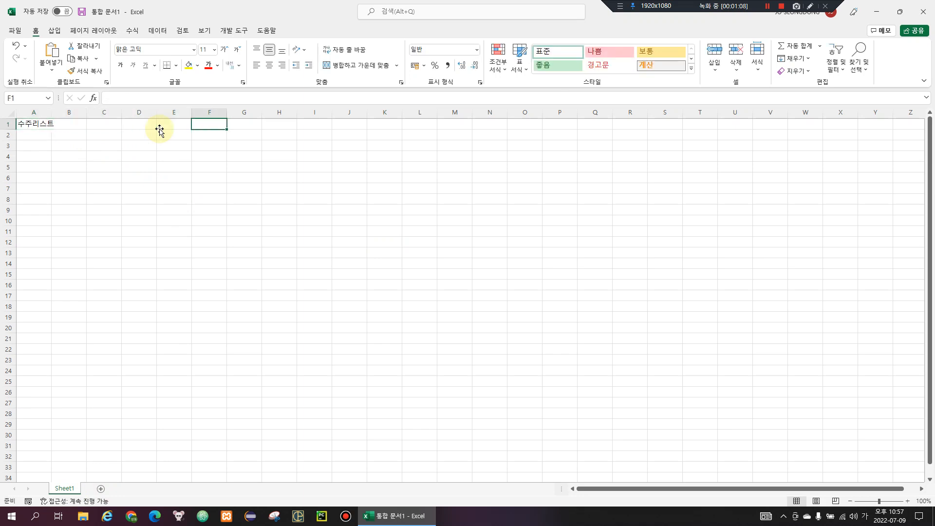
pyautogui.press('Right')
pyautogui.press('Right')
pyautogui.press('Right')
pyautogui.press('Right')
pyautogui.press('Right')
pyautogui.press('Right')
pyautogui.press('Right')
pyautogui.press('Right')
pyautogui.press('Right')
pyautogui.press('Left')
pyautogui.press('Left')
pyautogui.press('Left')
pyautogui.press('Left')
pyautogui.write('ㄴ')
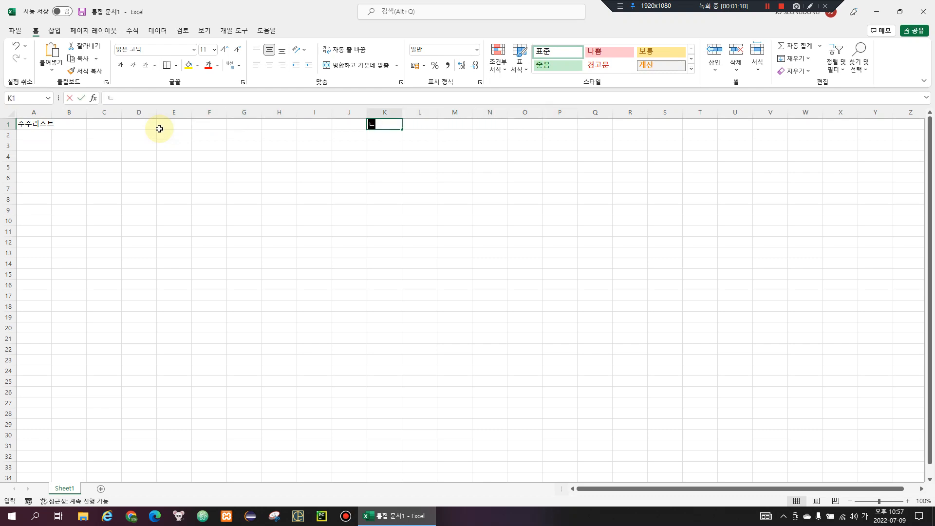
pyautogui.write('납품리슬')
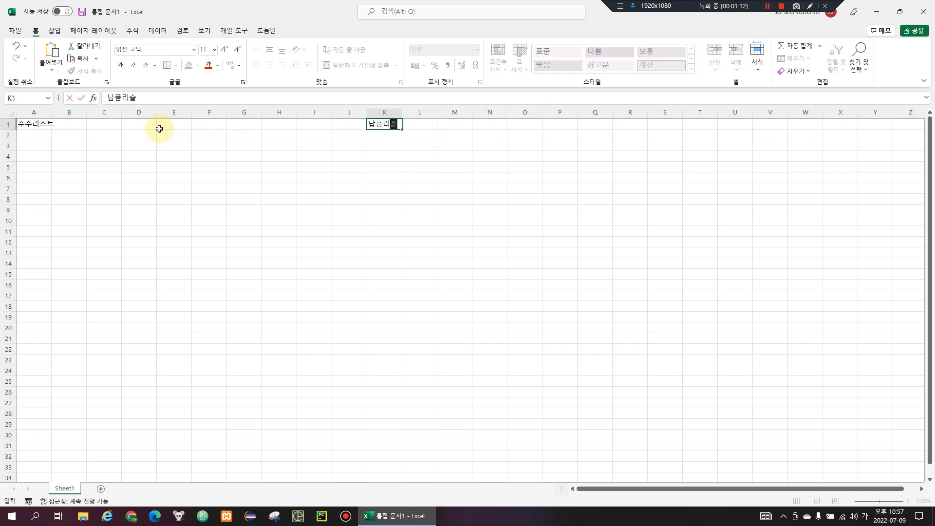
pyautogui.press('BackSpace')
pyautogui.press('BackSpace')
pyautogui.press('BackSpace')
pyautogui.write('스트')
pyautogui.press('Return')
# Step: Enter the column headings 품목명, 수량, 단가 and 금액 in cells A2 to D2
pyautogui.press('Home')
pyautogui.write('품모')
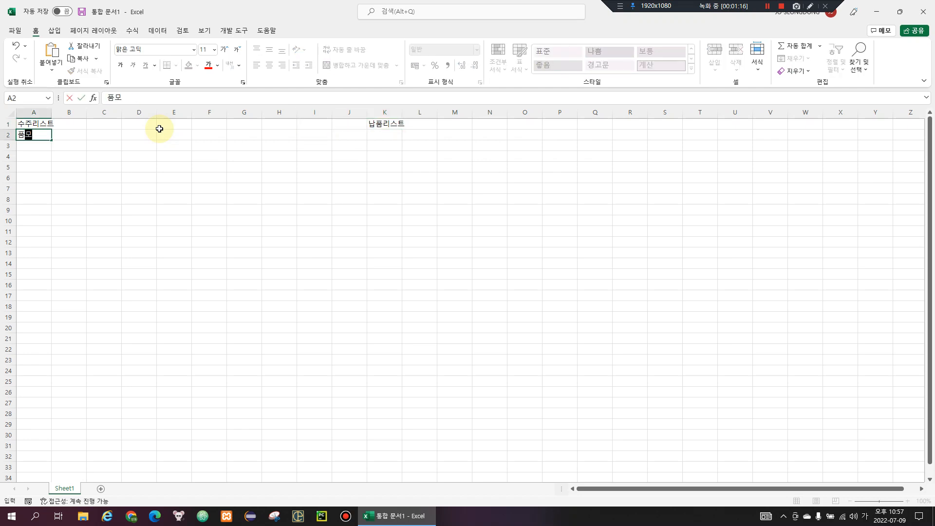
pyautogui.write('ㄱ명')
pyautogui.press('Tab')
pyautogui.write('수량')
pyautogui.press('Tab')
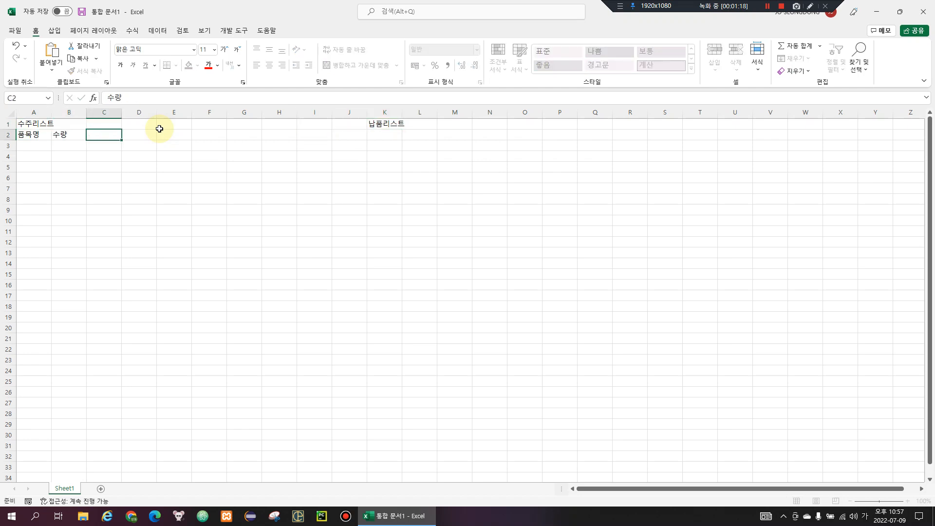
pyautogui.write('단가')
pyautogui.press('Tab')
pyautogui.write('금애')
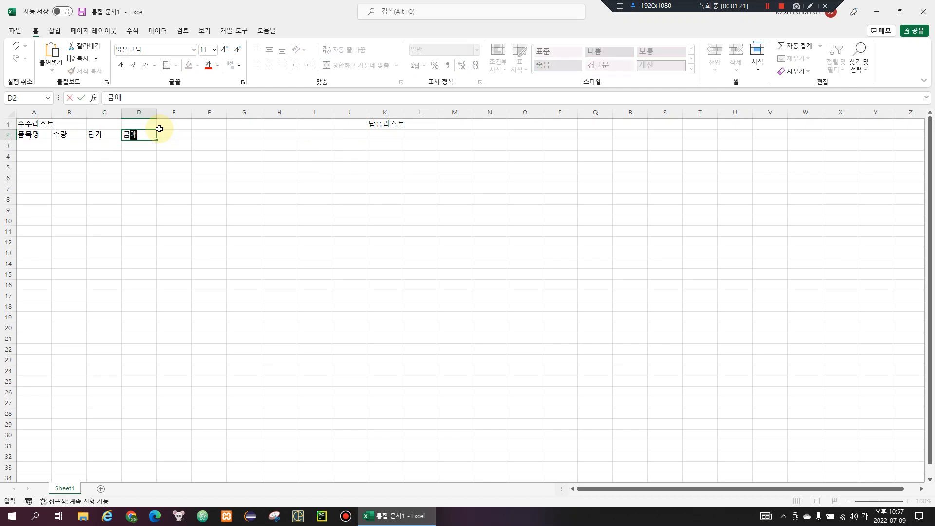
pyautogui.write('ㄱ')
pyautogui.press('Return')
# Step: Add the column heading 발주처 in cell E2, after 금액
pyautogui.press('Up')
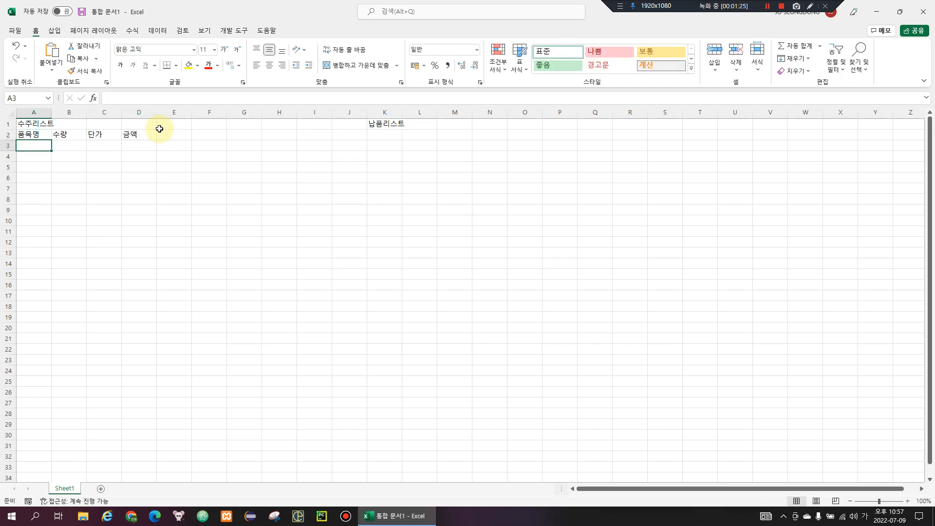
pyautogui.hotkey('shift', 'Right')
pyautogui.hotkey('shift', 'Right')
pyautogui.hotkey('shift', 'Right')
pyautogui.hotkey('shift', 'Right')
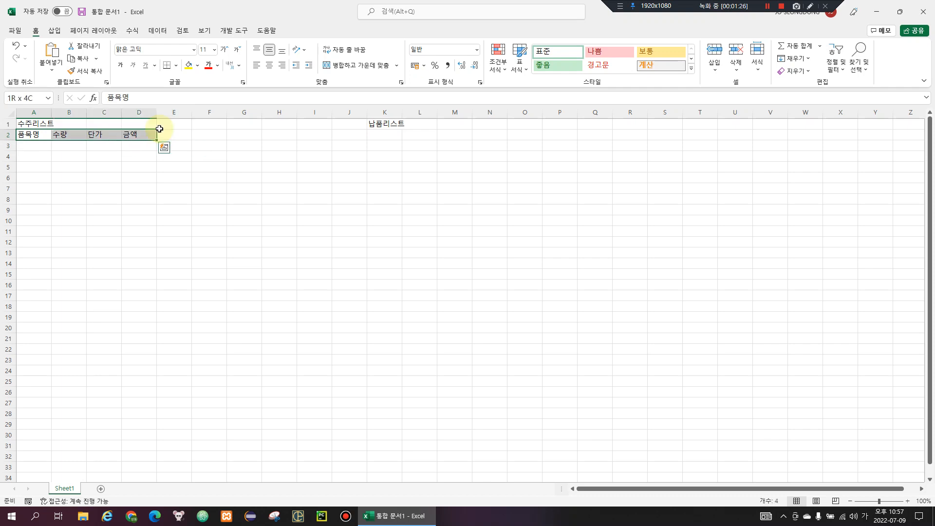
pyautogui.press('Right')
pyautogui.press('Right')
pyautogui.press('Right')
pyautogui.press('Right')
pyautogui.write('발주')
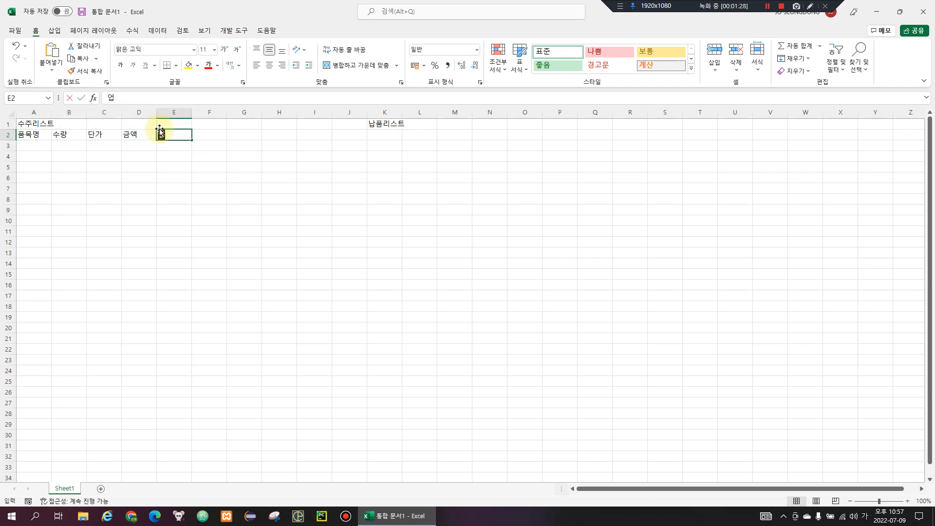
pyautogui.write('처')
pyautogui.press('Return')
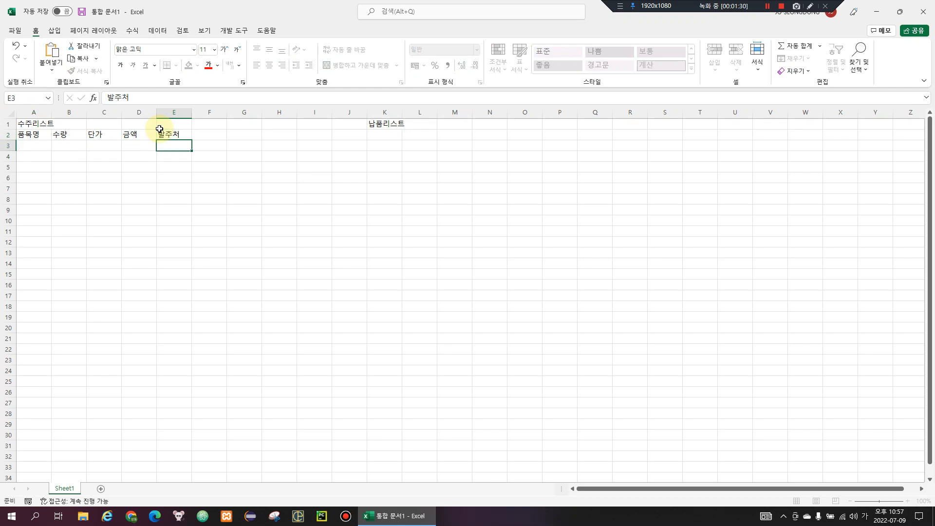
# Step: Move the five headings in A2:E2 one column over, so they start in B2
pyautogui.press('Up')
pyautogui.press('Left')
pyautogui.press('Left')
pyautogui.press('Left')
pyautogui.press('Left')
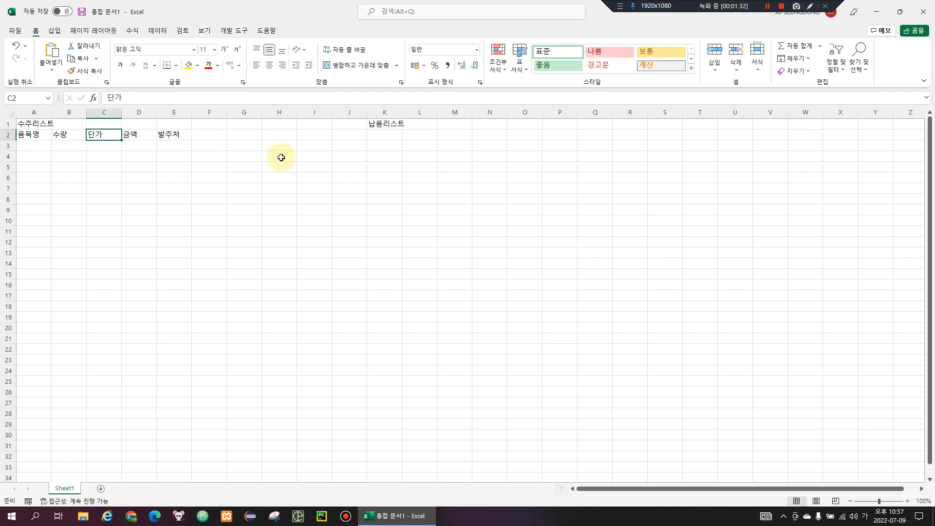
pyautogui.hotkey('ctrl', 'shift', 'Right')
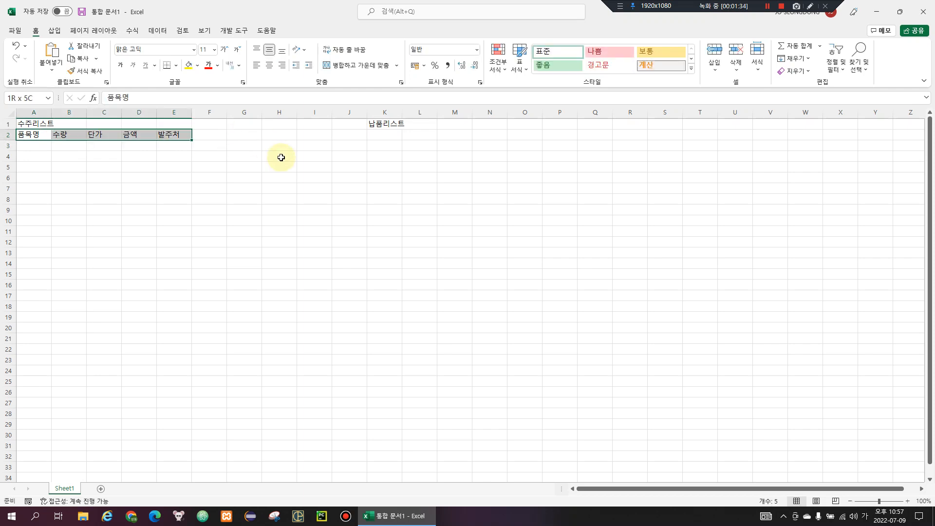
pyautogui.hotkey('ctrl', 'x')
pyautogui.press('Right')
pyautogui.hotkey('ctrl', 'v')
# Step: Enter the heading 날짜 in the vacated cell A2
pyautogui.press('Left')
pyautogui.write('날짜')
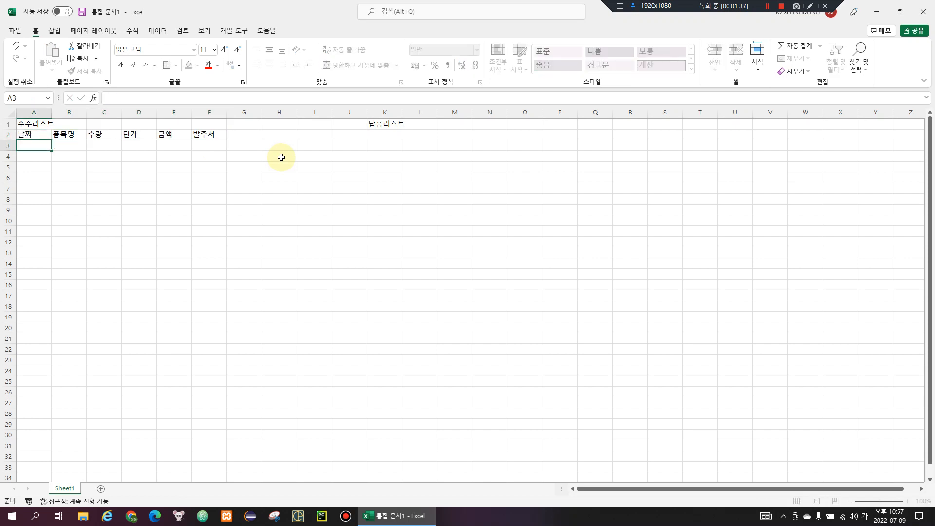
pyautogui.press('Return')
pyautogui.press('Up')
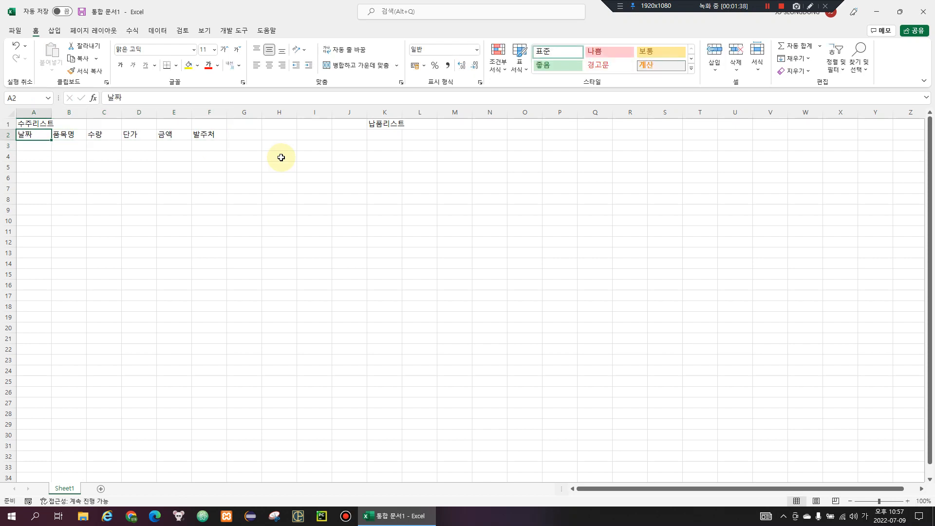
# Step: Apply all borders and a yellow fill to the heading cells A2:F2
pyautogui.press('Down')
pyautogui.press('Up')
pyautogui.press('Down')
pyautogui.press('Up')
pyautogui.hotkey('ctrl', 'shift', 'Right')
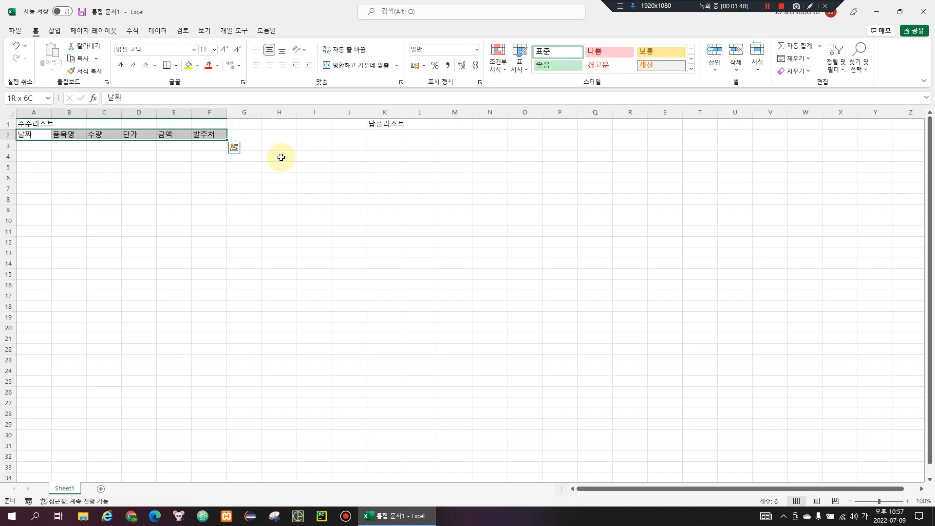
pyautogui.press('alt')
pyautogui.press('h')
pyautogui.press('b')
pyautogui.press('a')
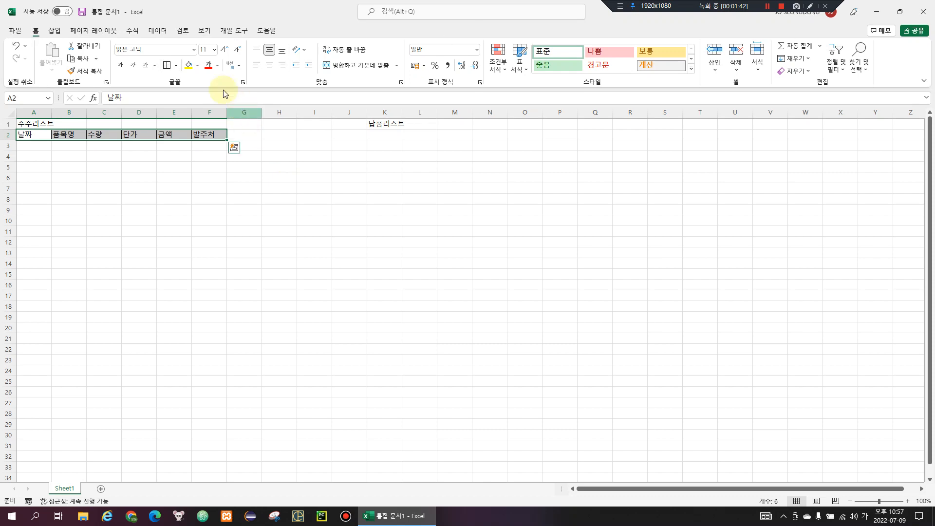
pyautogui.click(188, 65)
pyautogui.click(127, 190)
pyautogui.click(34, 148)
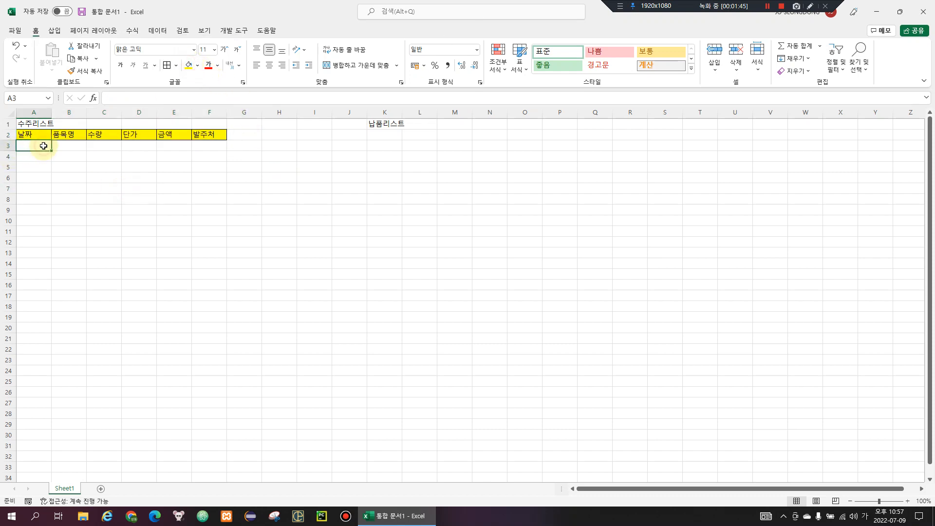
# Step: Format the whole of column A as a date with the type *2012-03-14
pyautogui.click(42, 112)
pyautogui.hotkey('ctrl', '1')
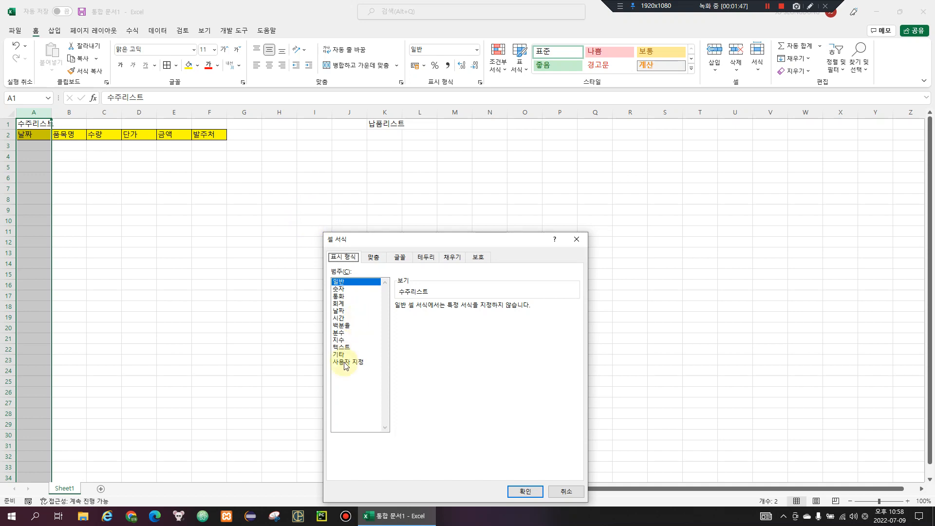
pyautogui.click(346, 304)
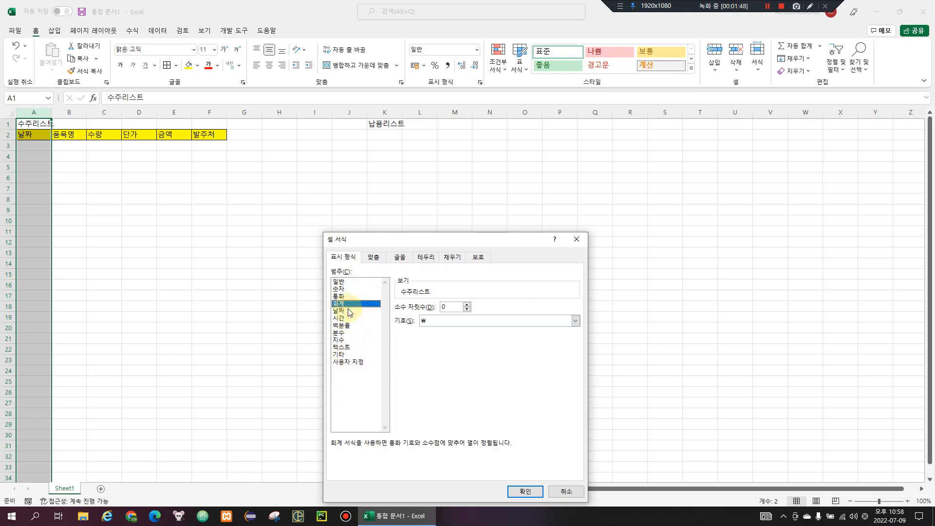
pyautogui.click(348, 311)
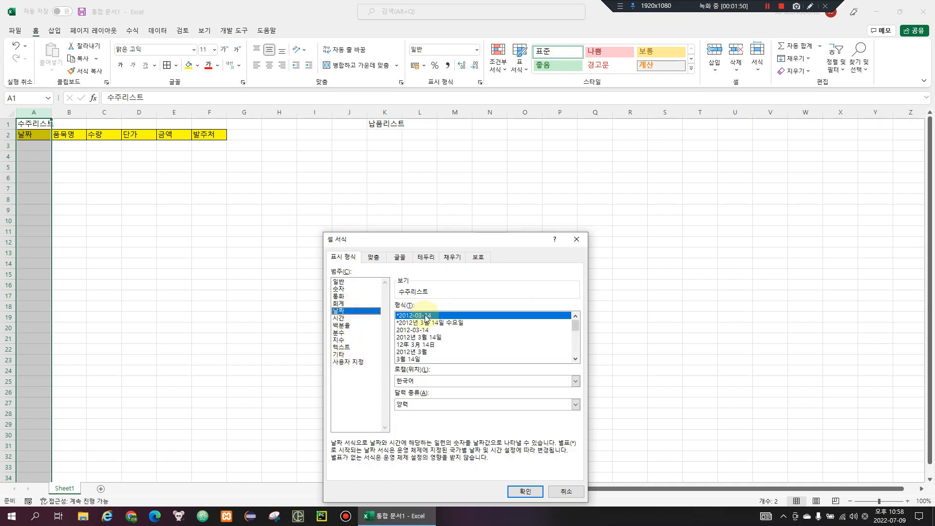
pyautogui.click(520, 492)
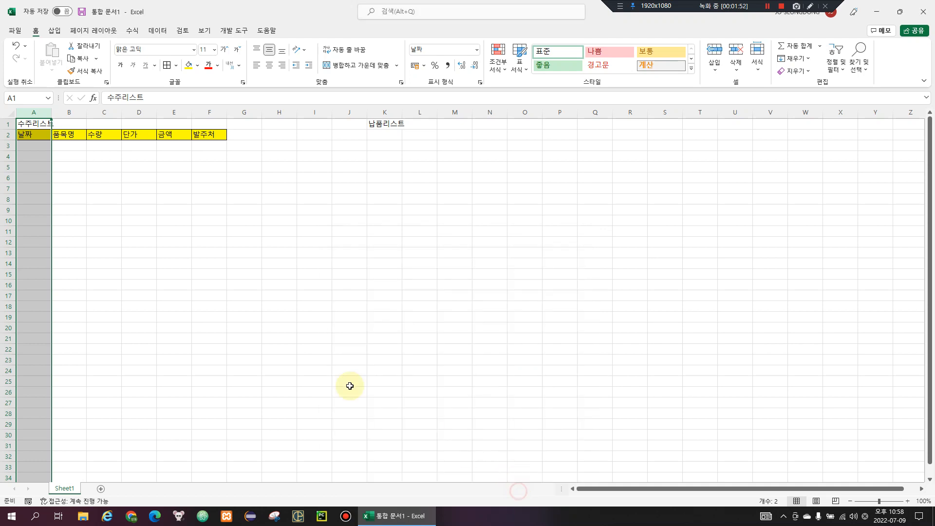
pyautogui.click(132, 220)
# Step: Enter the date 5-04 in cell A3 under the 날짜 heading
pyautogui.click(30, 145)
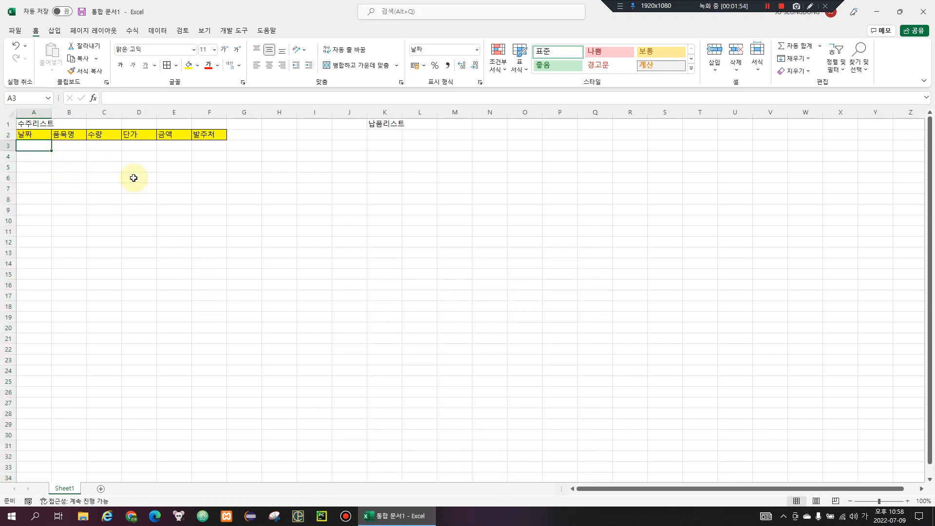
pyautogui.write('5-')
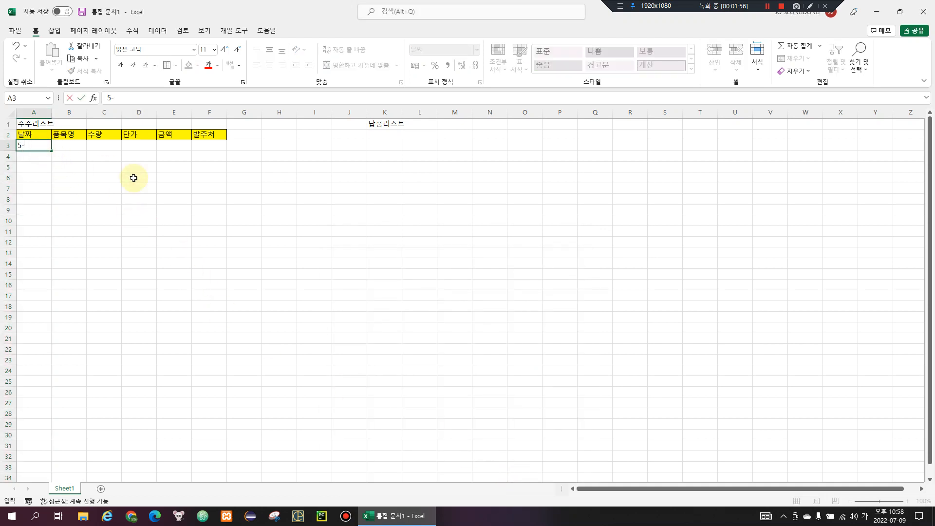
pyautogui.write('04')
pyautogui.press('Return')
pyautogui.press('Up')
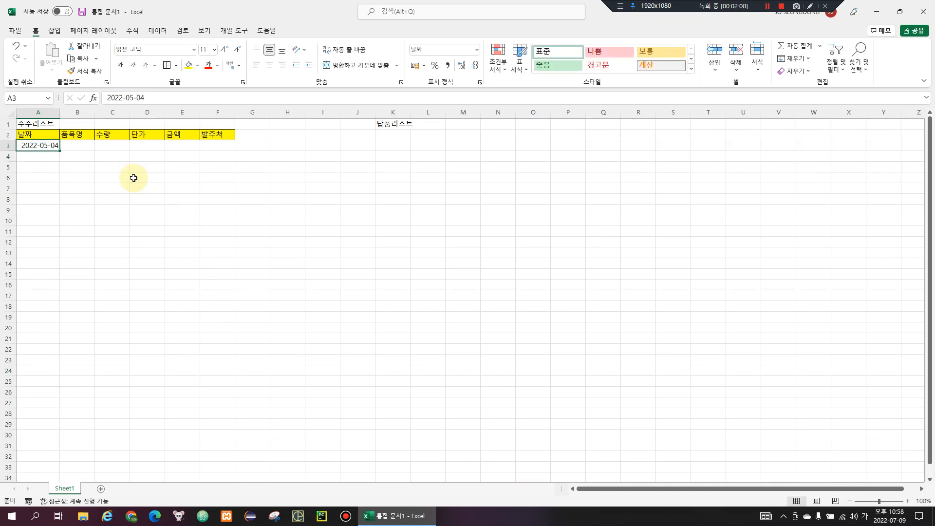
# Step: Change the date format of column A to the type 3월 14일
pyautogui.click(38, 112)
pyautogui.hotkey('ctrl', '1')
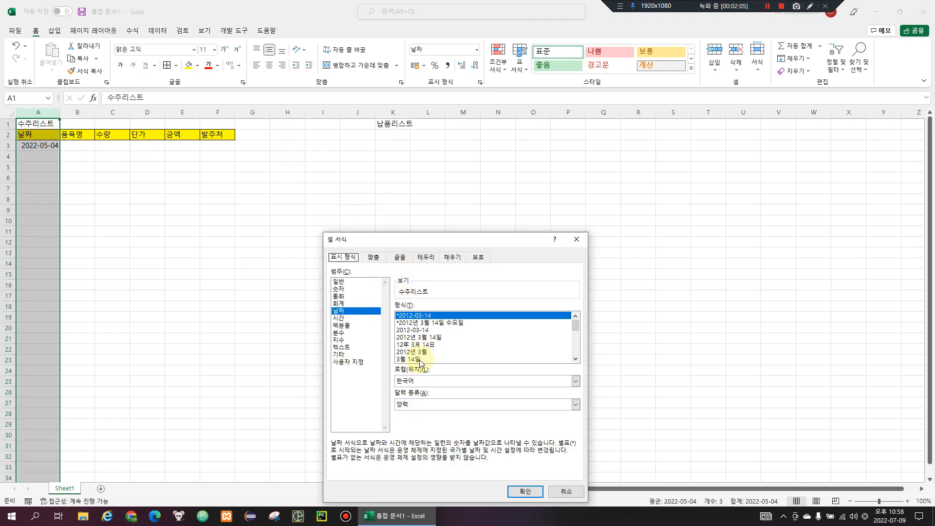
pyautogui.click(420, 360)
pyautogui.click(523, 490)
# Step: Change the year of the date in cell A3 to 2020
pyautogui.click(48, 145)
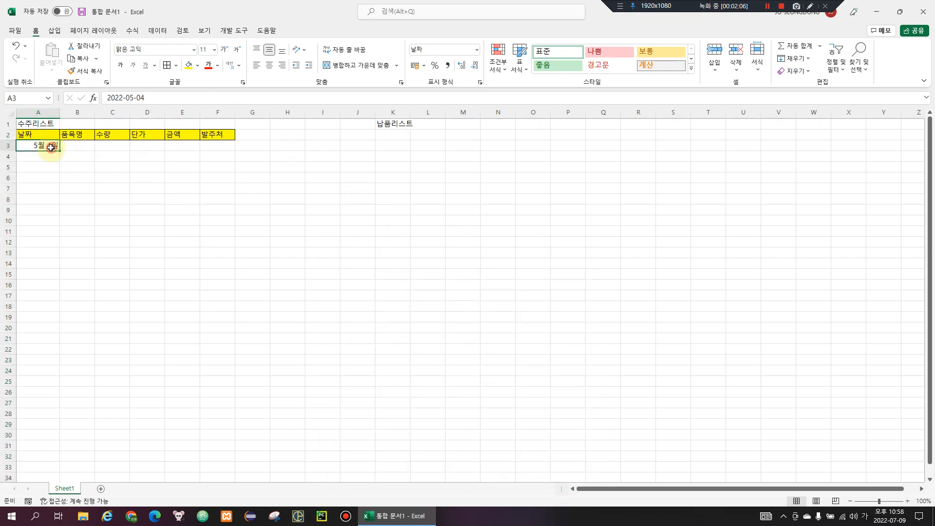
pyautogui.click(117, 98)
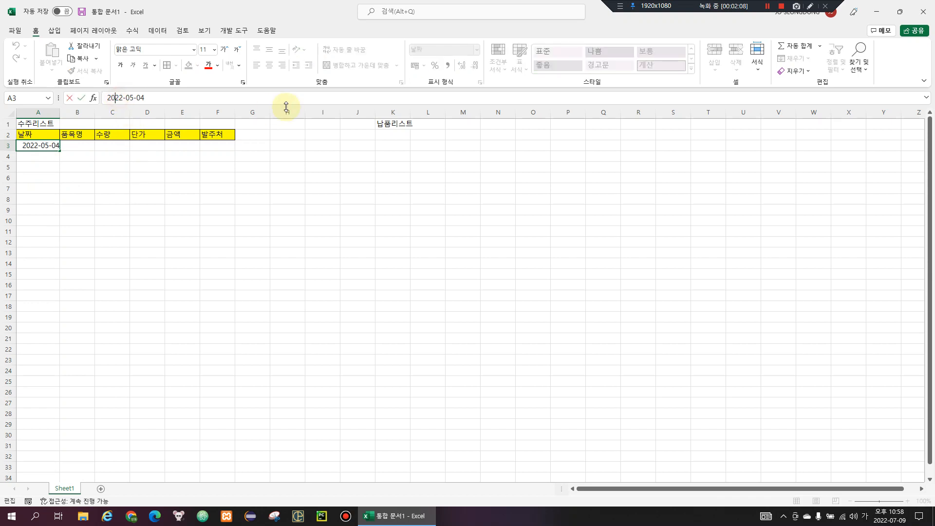
pyautogui.write('1')
pyautogui.press('Delete')
pyautogui.hotkey('ctrl', 'Return')
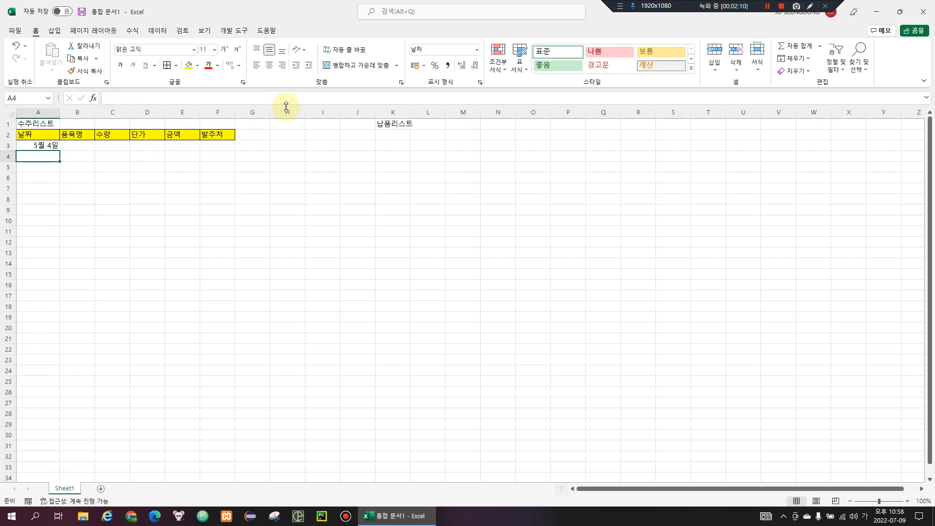
# Step: Fill the date from A3 down into A4 and edit the year of the copied date
pyautogui.click(122, 99)
pyautogui.press('Return')
pyautogui.hotkey('ctrl', 'd')
pyautogui.click(122, 99)
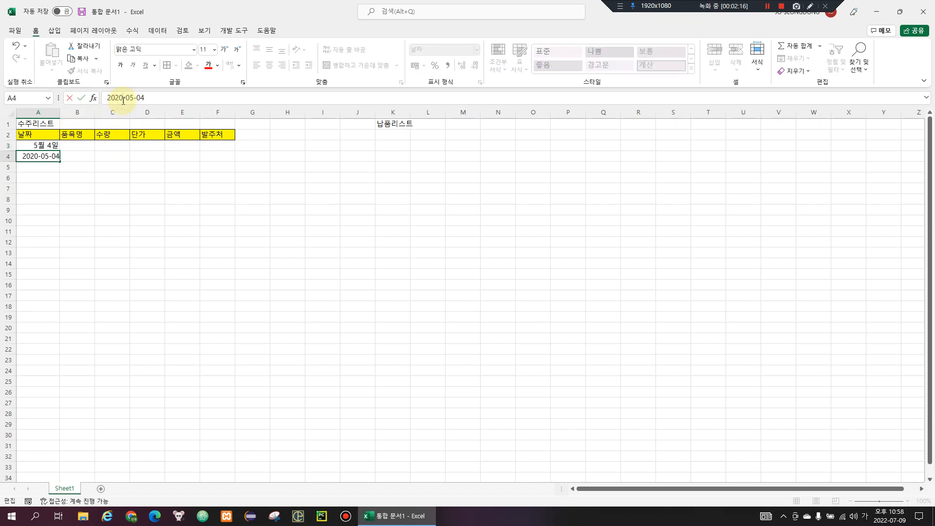
pyautogui.press('Return')
pyautogui.press('Up')
pyautogui.press('Up')
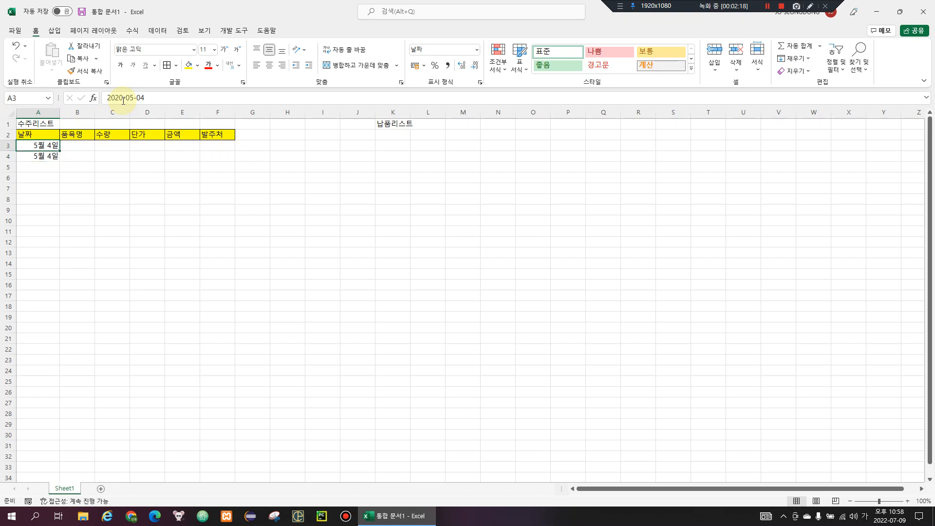
# Step: Change the date format of column A to the type *2012-03-14
pyautogui.press('Down')
pyautogui.click(49, 112)
pyautogui.hotkey('ctrl', '1')
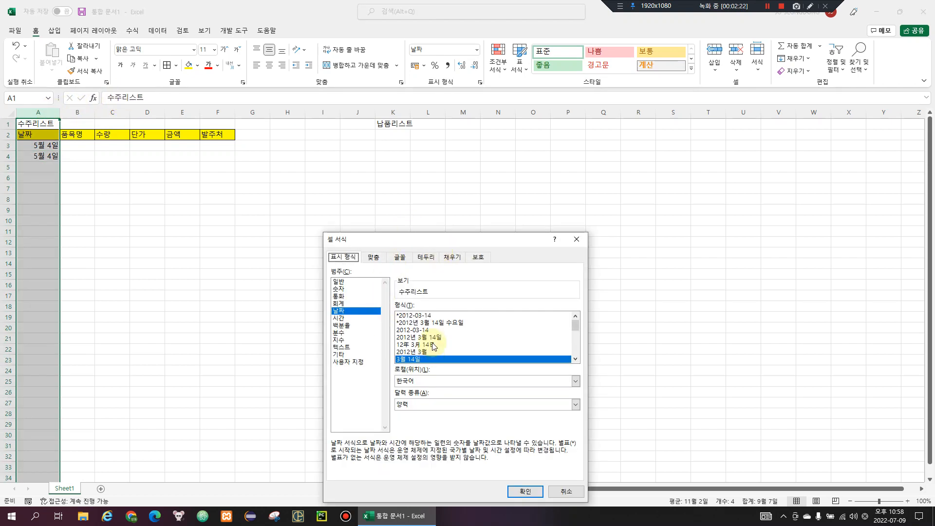
pyautogui.click(435, 315)
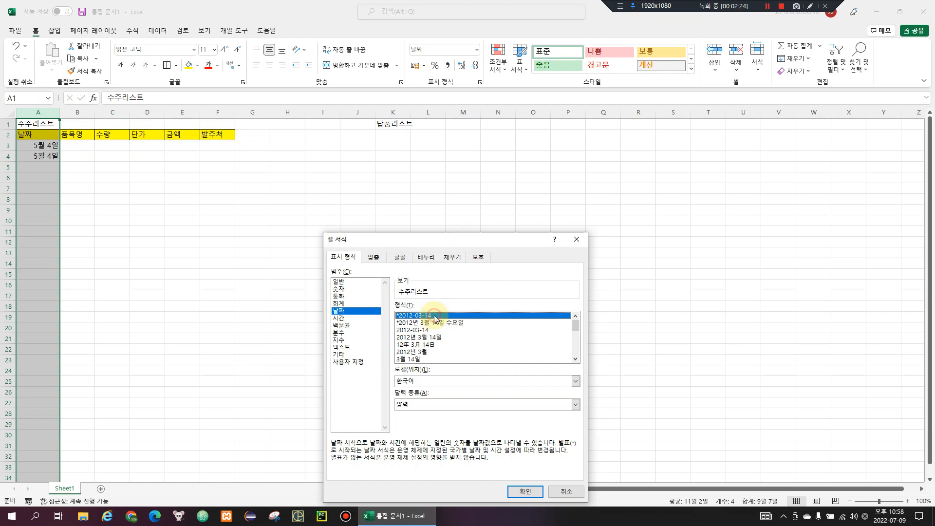
pyautogui.click(525, 491)
pyautogui.click(173, 263)
pyautogui.click(45, 146)
pyautogui.click(45, 157)
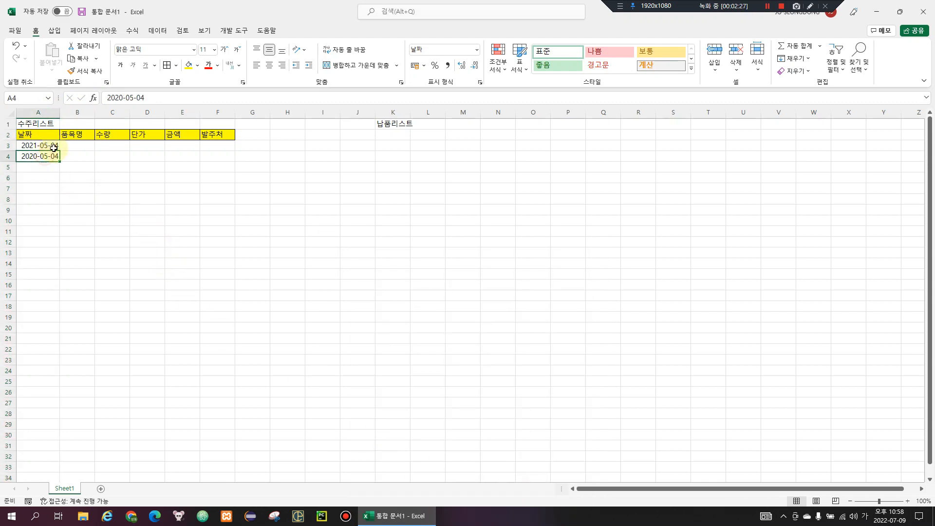
# Step: Delete the two dates in cells A3:A4
pyautogui.click(53, 148)
pyautogui.hotkey('shift', 'Down')
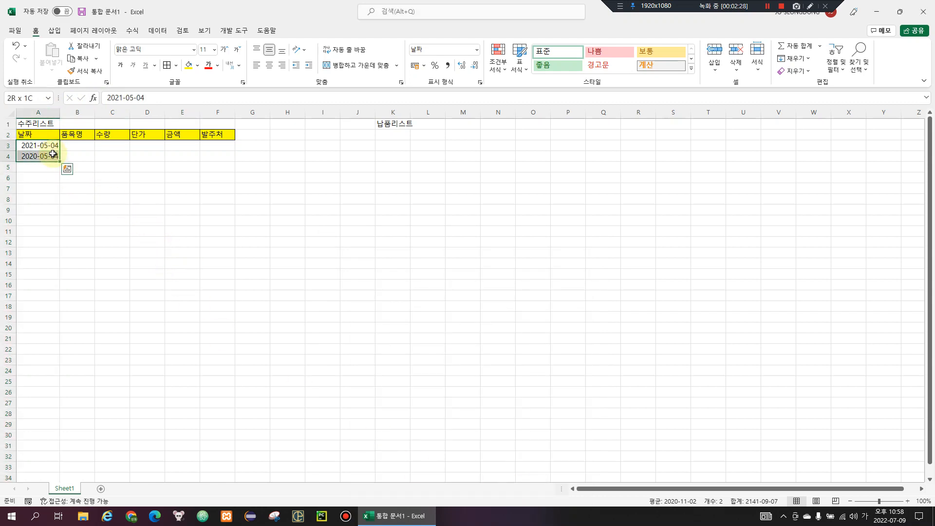
pyautogui.press('Delete')
pyautogui.press('Up')
pyautogui.press('Down')
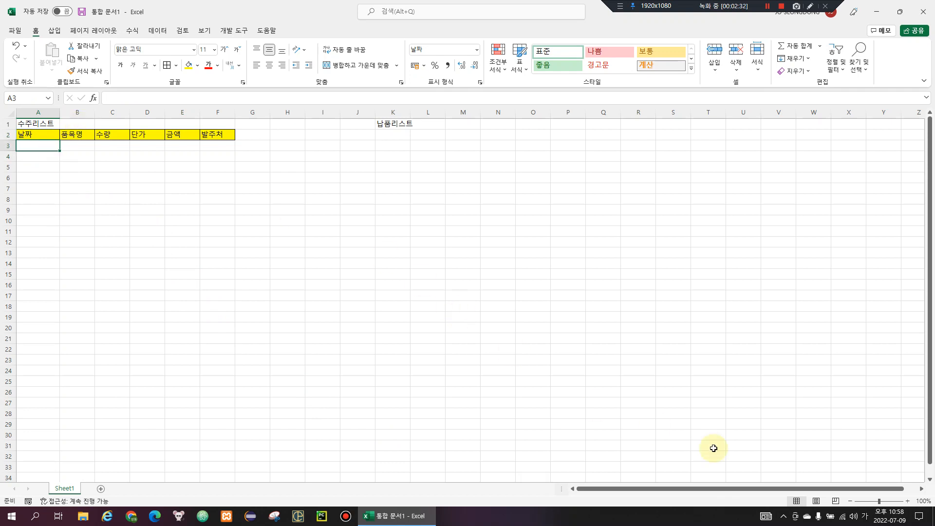
pyautogui.click(46, 156)
pyautogui.click(54, 144)
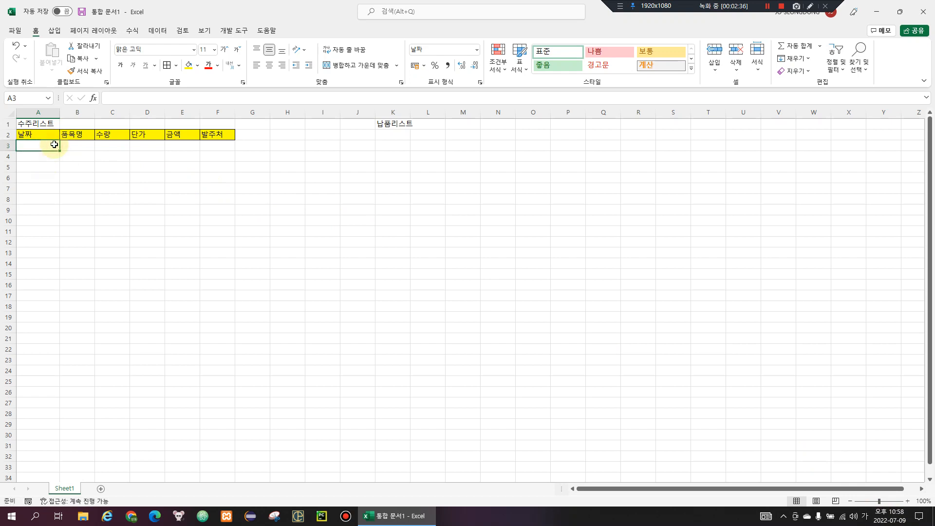
pyautogui.write('22-47')
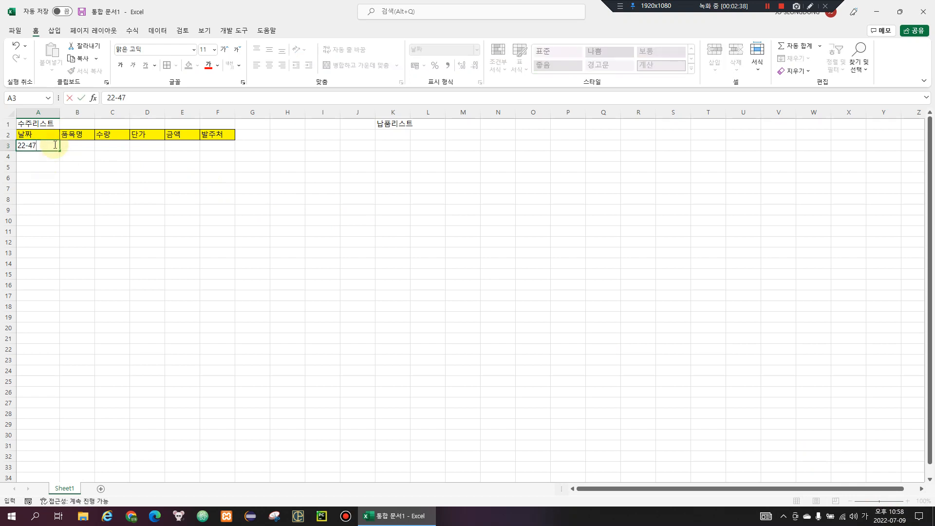
pyautogui.press('BackSpace')
pyautogui.press('Escape')
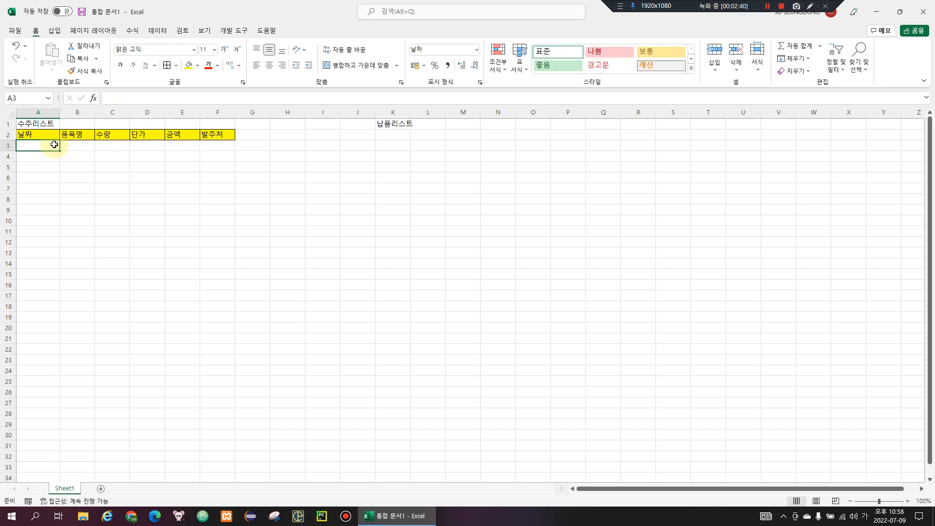
# Step: Enter the date 7-1 in cell A3 and fill it down through A9
pyautogui.write('7-1')
pyautogui.press('Return')
pyautogui.press('Up')
pyautogui.hotkey('shift', 'Down')
pyautogui.hotkey('shift', 'Down')
pyautogui.hotkey('shift', 'Down')
pyautogui.hotkey('shift', 'Down')
pyautogui.hotkey('shift', 'Down')
pyautogui.hotkey('shift', 'Down')
pyautogui.hotkey('ctrl', 'd')
# Step: Enter ICURFER in cell F3 under the 발주처 heading
pyautogui.press('Right')
pyautogui.press('Right')
pyautogui.press('Right')
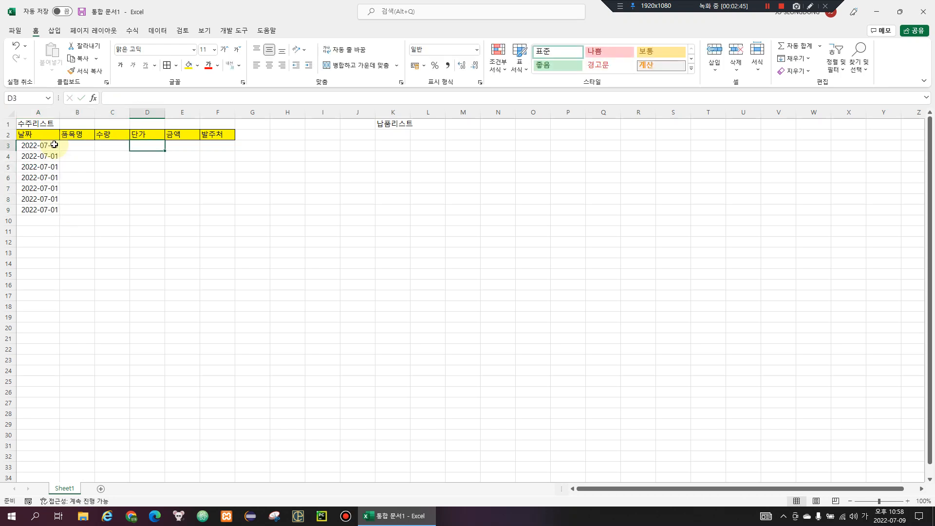
pyautogui.press('Right')
pyautogui.press('Right')
pyautogui.write('ㅁ')
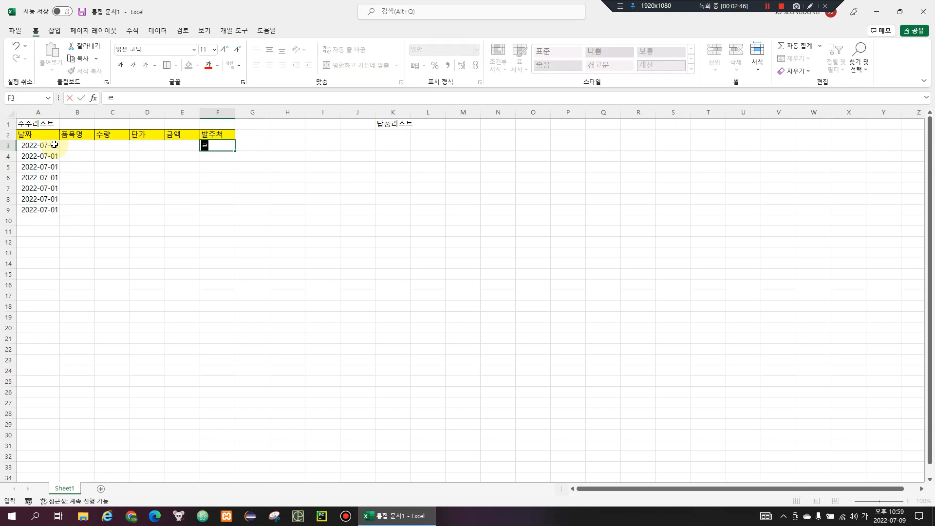
pyautogui.press('BackSpace')
pyautogui.press('Hangul')
pyautogui.write('ICURFER')
pyautogui.press('Return')
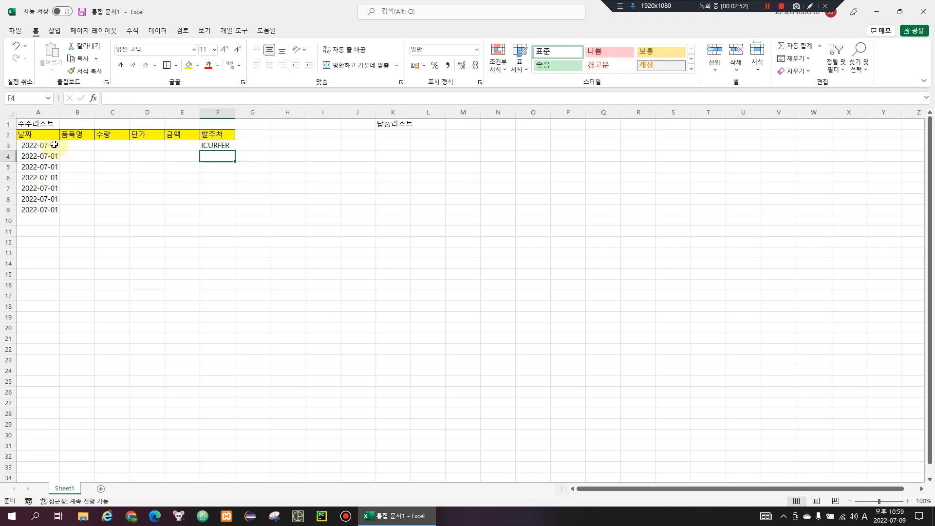
# Step: Enter the customers 갑회사, 을회사 and 테스트회사 in cells F4 to F6
pyautogui.press('Hangul')
pyautogui.write('갑회사')
pyautogui.press('Return')
pyautogui.write('을회사')
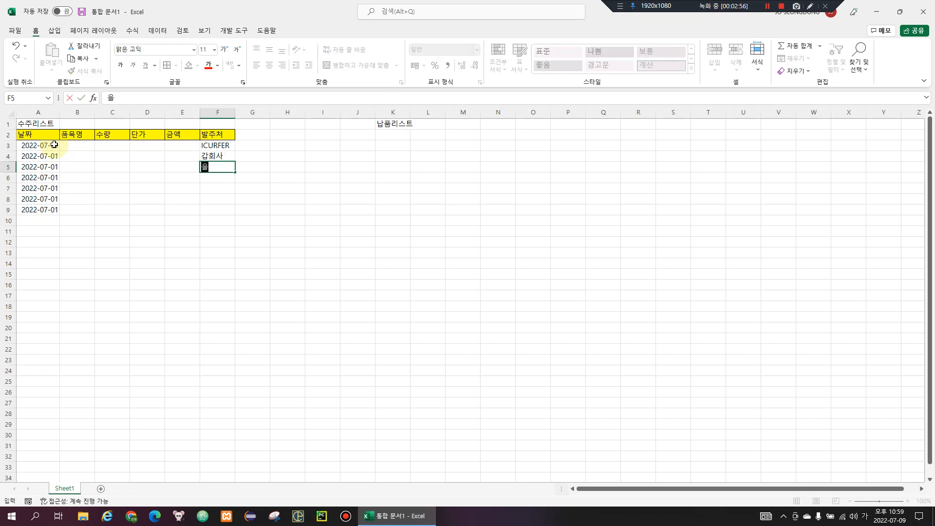
pyautogui.press('Return')
pyautogui.write('테스트회사')
pyautogui.press('Return')
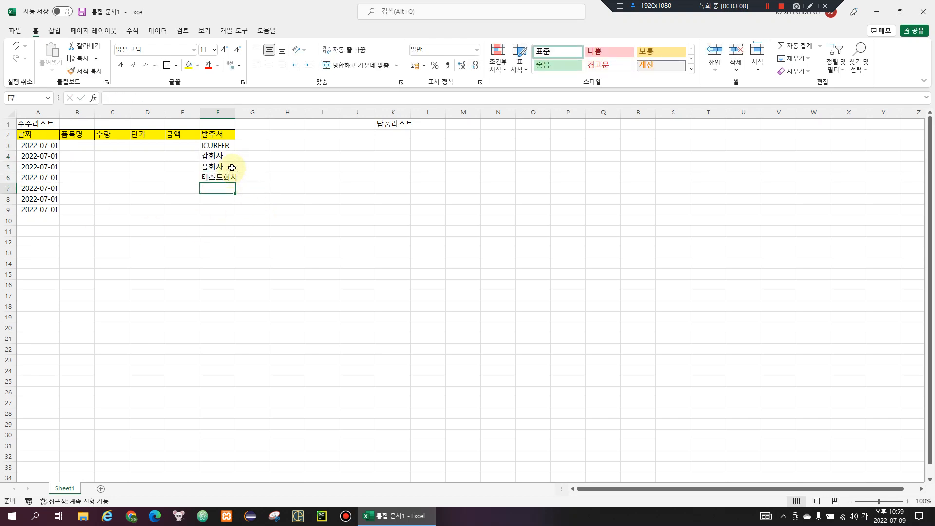
# Step: Copy ICURFER from F3 into F9 and 을회사 from F5 into F8
pyautogui.click(231, 145)
pyautogui.hotkey('ctrl', 'c')
pyautogui.click(218, 188)
pyautogui.click(220, 210)
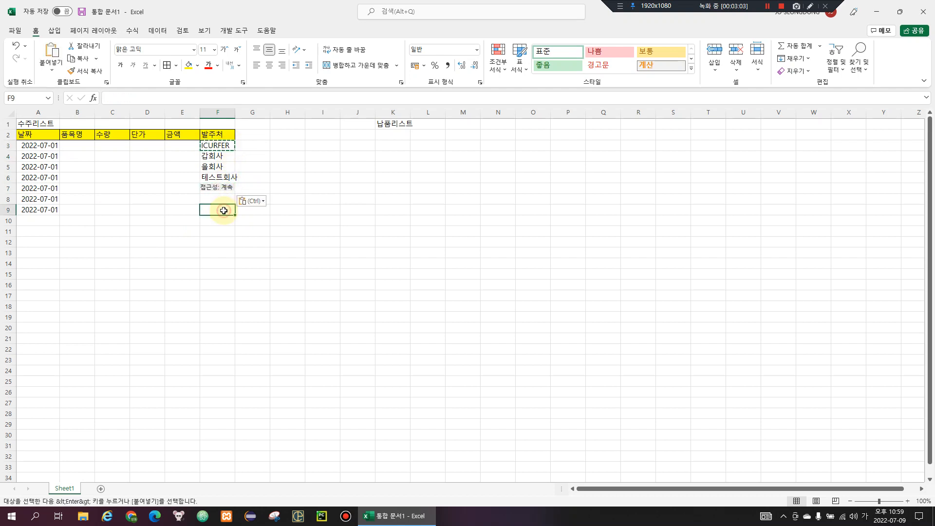
pyautogui.hotkey('ctrl', 'v')
pyautogui.click(225, 164)
pyautogui.hotkey('ctrl', 'c')
pyautogui.click(219, 199)
pyautogui.hotkey('ctrl', 'v')
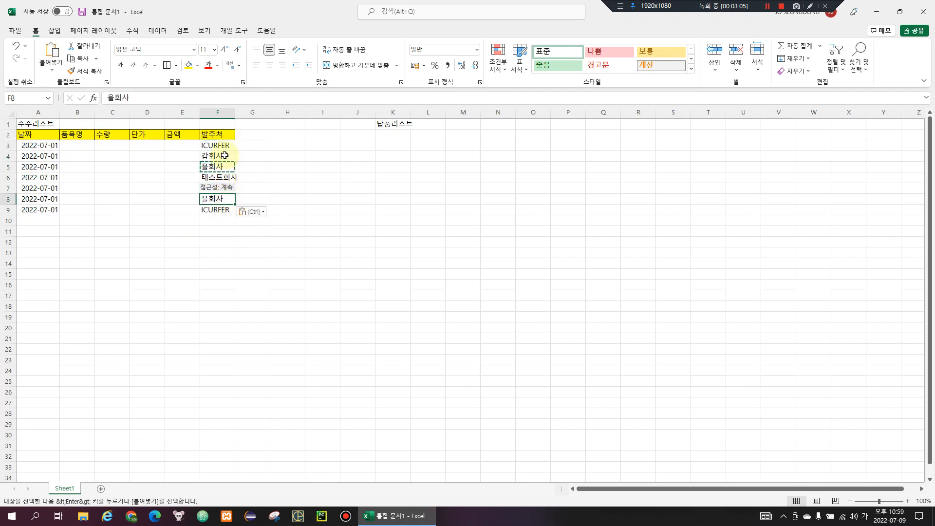
# Step: Copy ICURFER from F3 into cell F7
pyautogui.click(223, 146)
pyautogui.hotkey('ctrl', 'c')
pyautogui.click(222, 188)
pyautogui.hotkey('ctrl', 'v')
pyautogui.press('Escape')
pyautogui.click(100, 156)
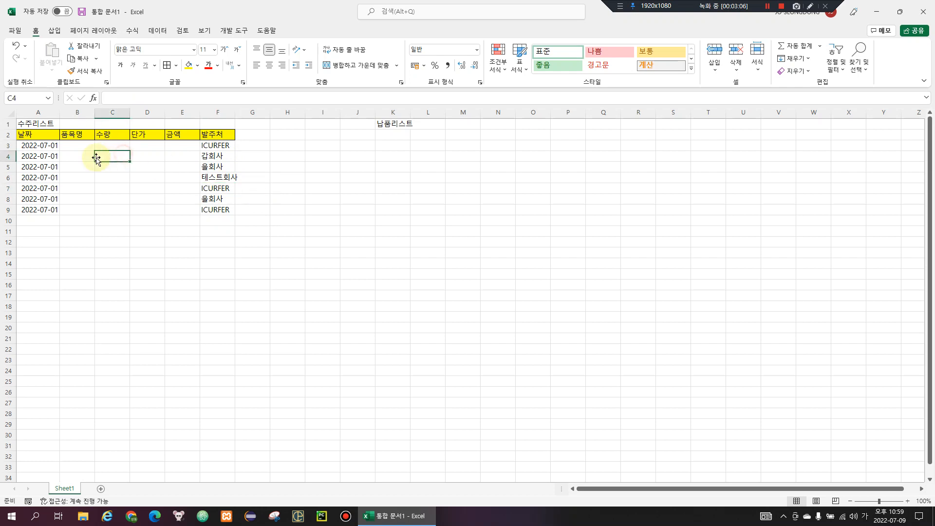
pyautogui.click(223, 153)
pyautogui.click(136, 144)
pyautogui.click(89, 145)
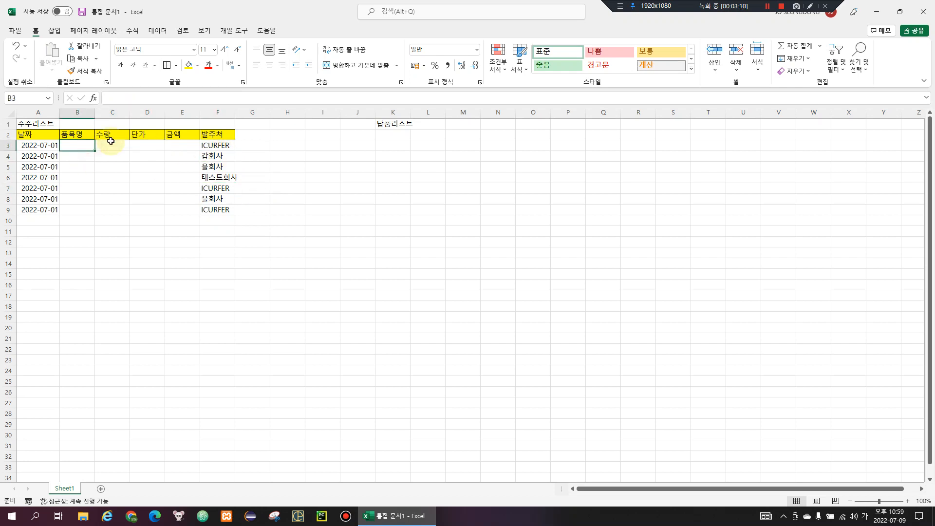
pyautogui.press('Down')
pyautogui.press('Down')
pyautogui.press('Down')
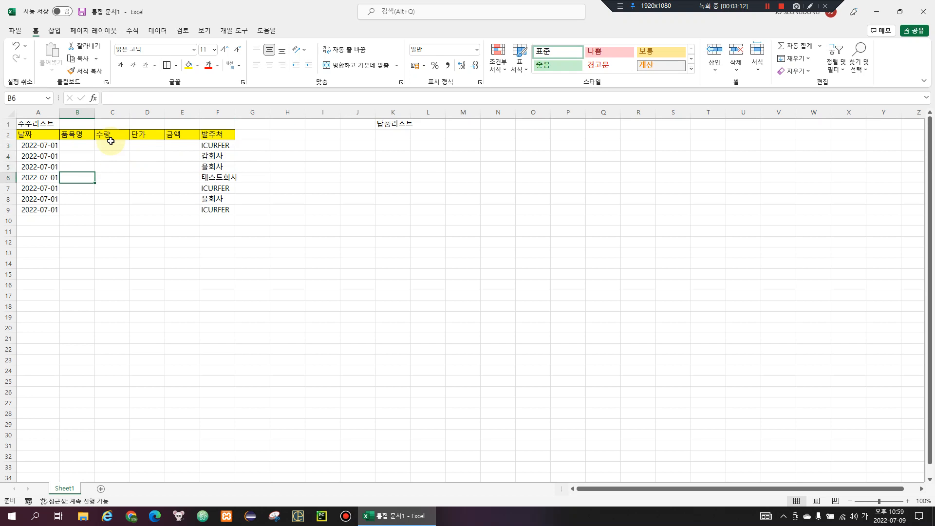
# Step: Enter the items 네임펜 in B3 and 볼펜 in B4 under the 품목명 heading
pyautogui.click(87, 146)
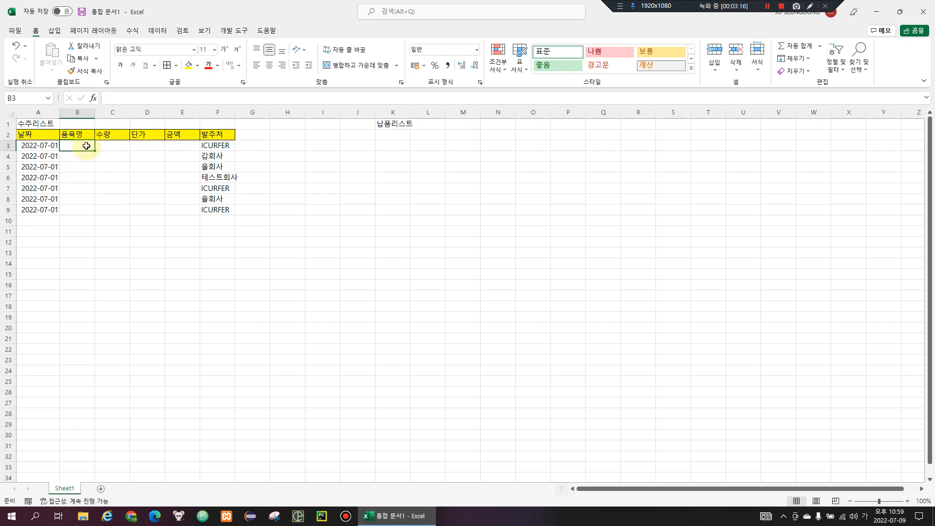
pyautogui.write('네임펜')
pyautogui.press('Return')
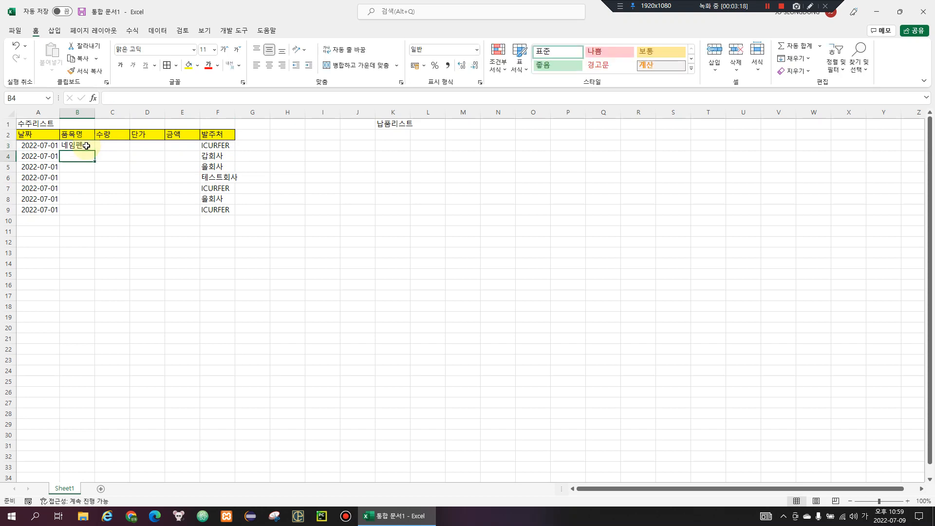
pyautogui.write('볼펜')
pyautogui.press('Return')
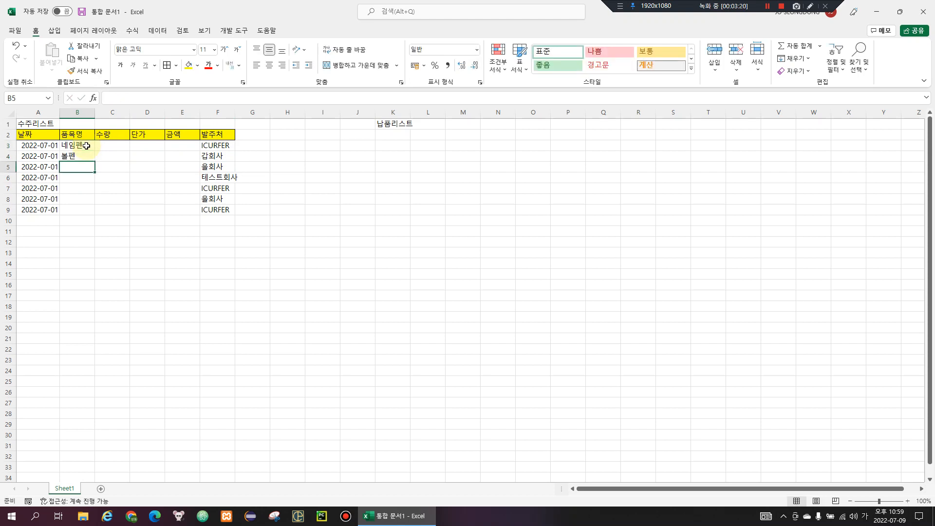
# Step: Copy 네임펜 from cell B3 into B9
pyautogui.click(86, 146)
pyautogui.hotkey('ctrl', 'c')
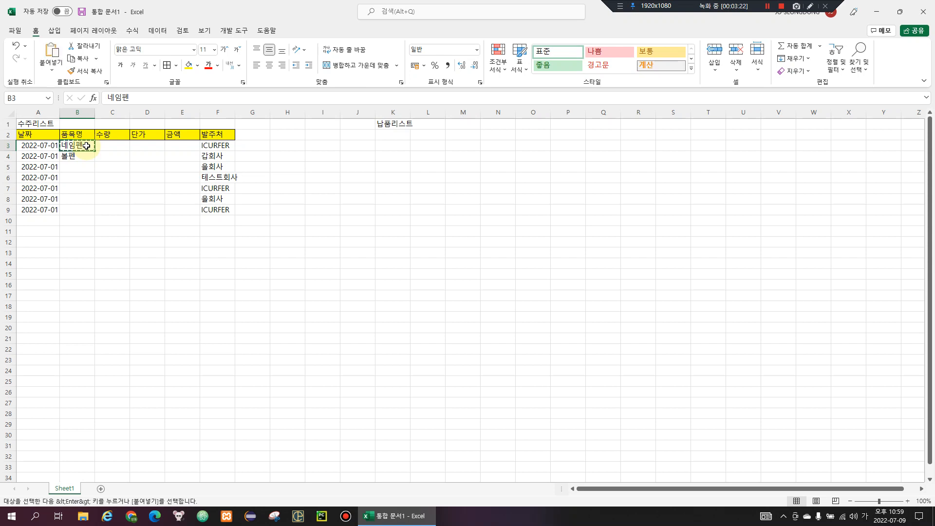
pyautogui.press('Left')
pyautogui.press('Down')
pyautogui.press('Down')
pyautogui.press('Down')
pyautogui.press('Down')
pyautogui.press('Down')
pyautogui.press('Down')
pyautogui.press('Right')
pyautogui.press('Return')
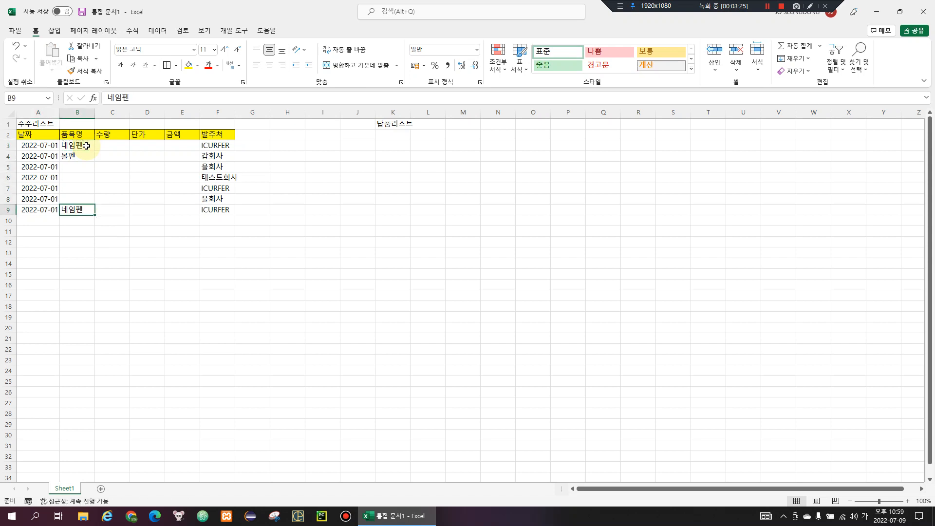
# Step: Fill the item name 네임펜 from B3 down through B8
pyautogui.hotkey('ctrl', 'shift', 'Up')
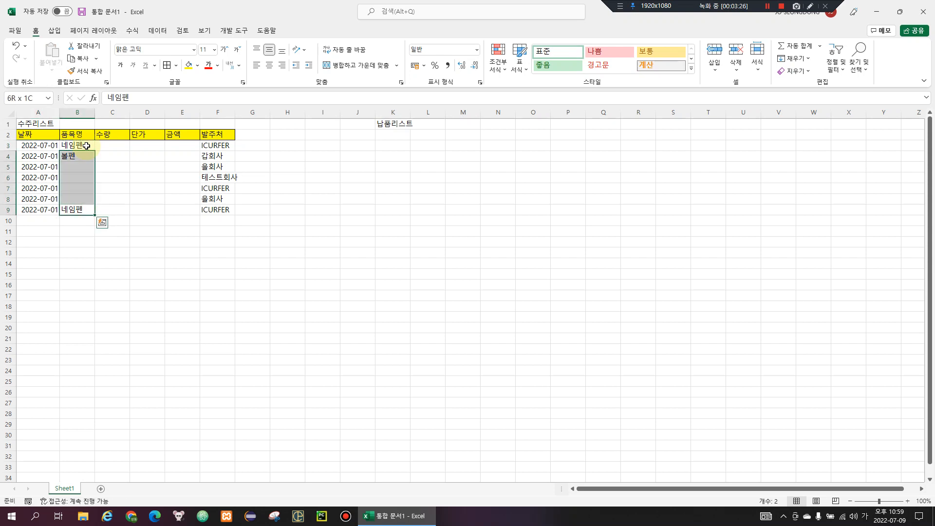
pyautogui.press('Down')
pyautogui.press('Up')
pyautogui.press('Up')
pyautogui.press('Up')
pyautogui.press('Up')
pyautogui.press('Up')
pyautogui.press('Up')
pyautogui.press('Up')
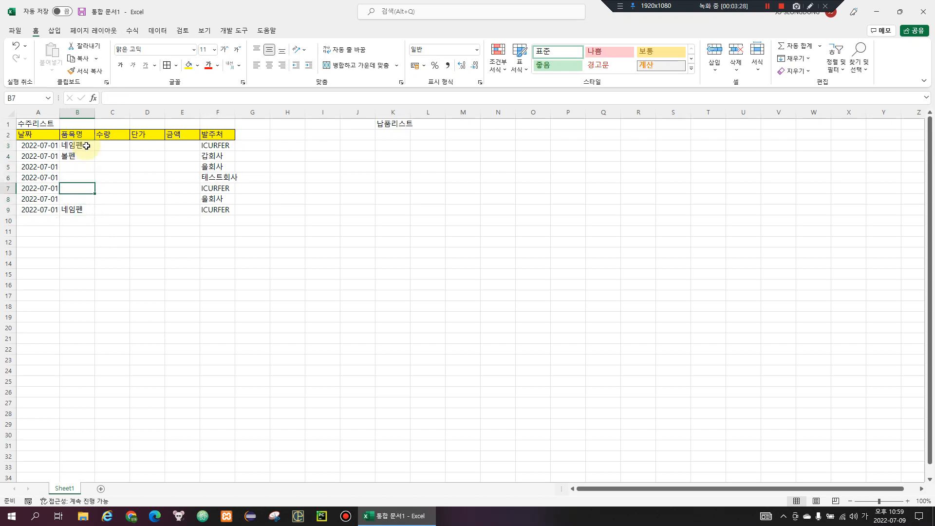
pyautogui.press('Up')
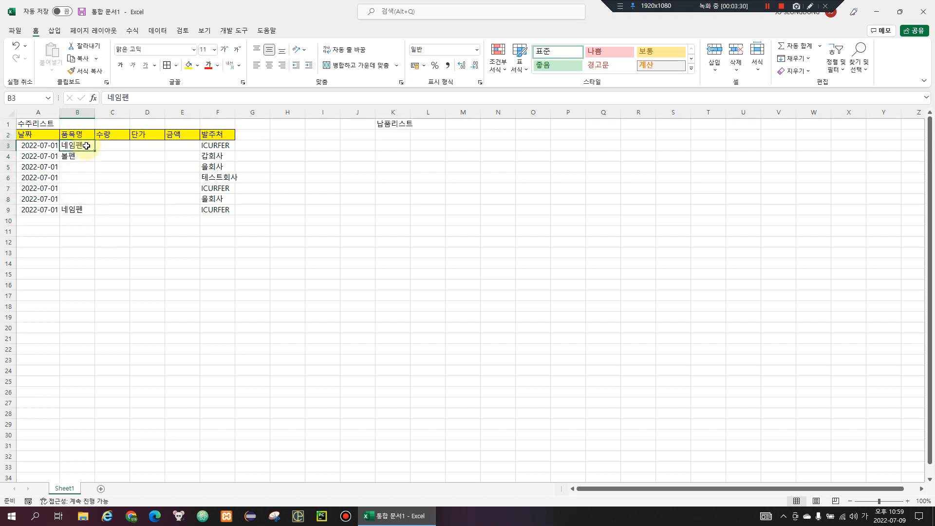
pyautogui.hotkey('shift', 'Down')
pyautogui.hotkey('shift', 'Down')
pyautogui.hotkey('shift', 'Down')
pyautogui.hotkey('shift', 'Down')
pyautogui.hotkey('shift', 'Down')
pyautogui.hotkey('shift', 'Down')
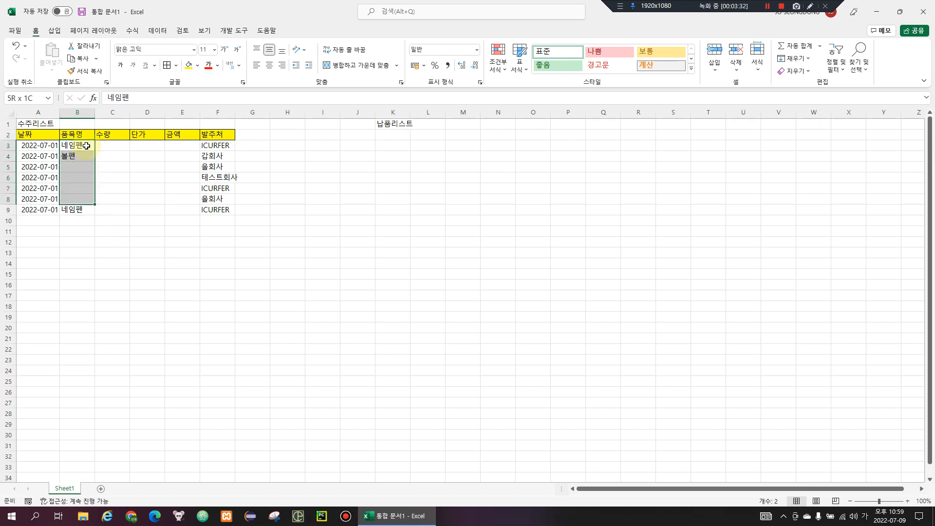
pyautogui.hotkey('ctrl', 'd')
# Step: Insert a new column before 품목명 and give it the heading 품목코드 in B2
pyautogui.click(90, 112)
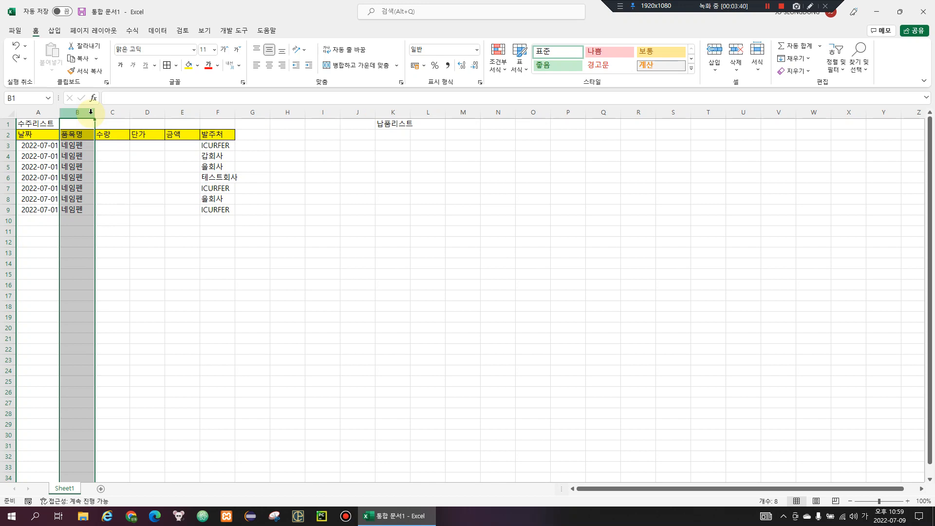
pyautogui.hotkey('ctrl', '+')
pyautogui.press('Down')
pyautogui.write('ㅍ')
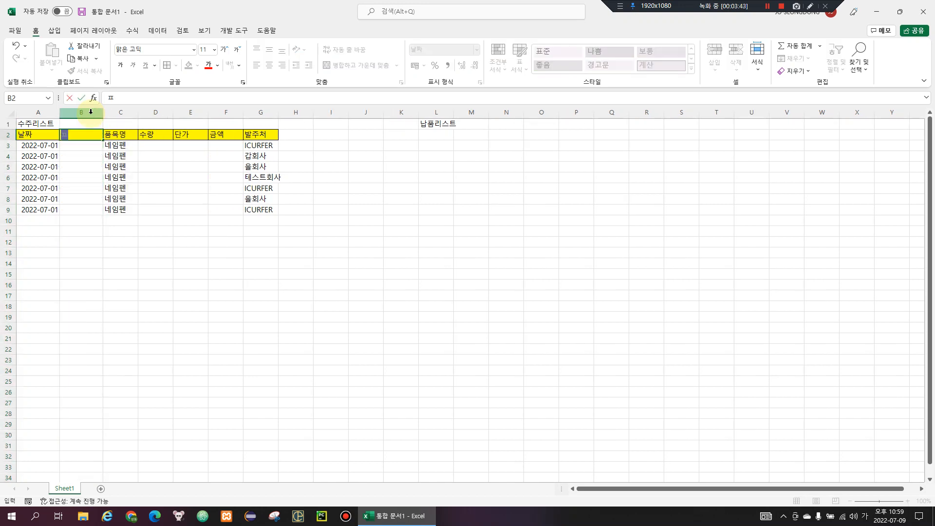
pyautogui.write('목코드')
pyautogui.press('Return')
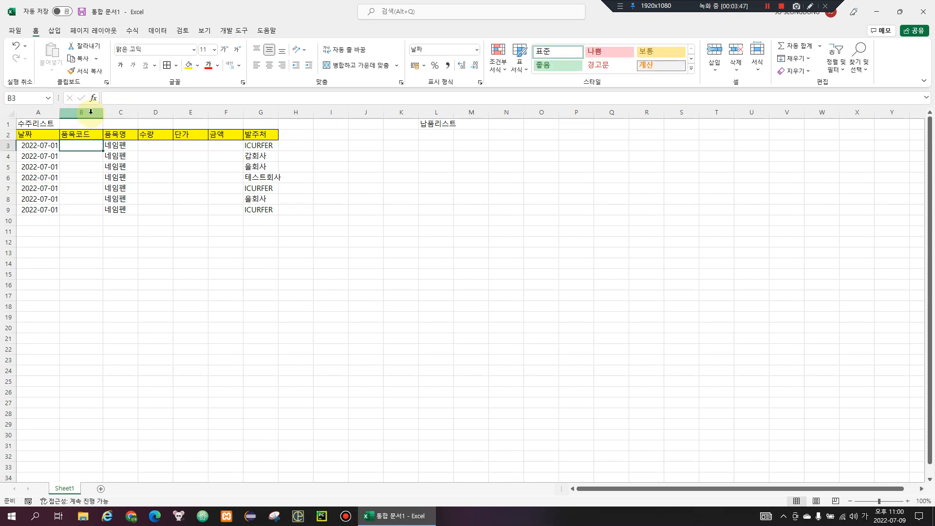
# Step: Enter the item code K-001 in B3 and copy it into B9 and B5
pyautogui.press('Hangul')
pyautogui.write('K-001')
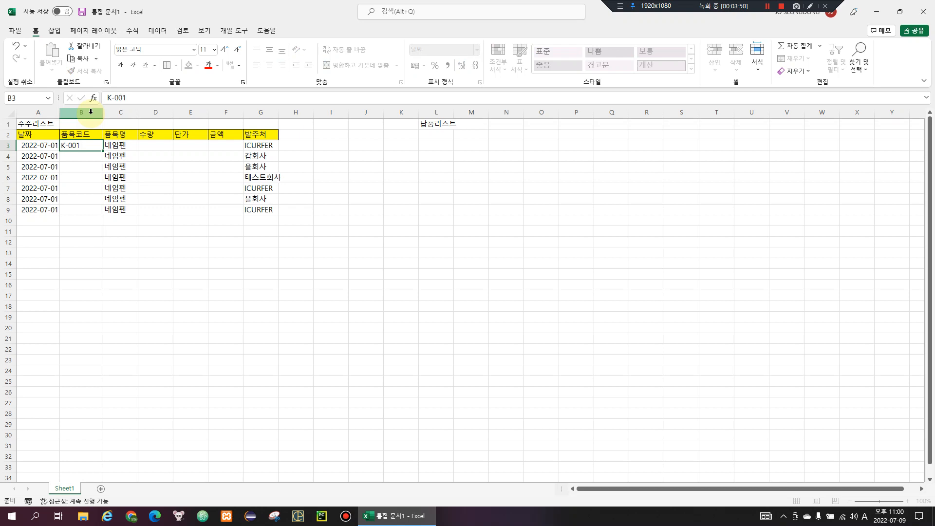
pyautogui.press('Return')
pyautogui.press('Left')
pyautogui.click(82, 145)
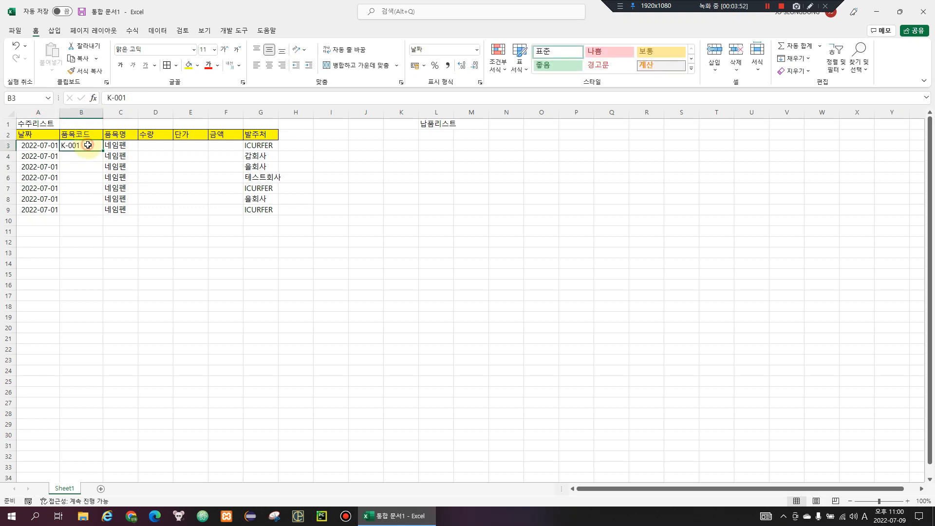
pyautogui.hotkey('ctrl', 'c')
pyautogui.click(85, 205)
pyautogui.hotkey('ctrl', 'v')
pyautogui.click(84, 167)
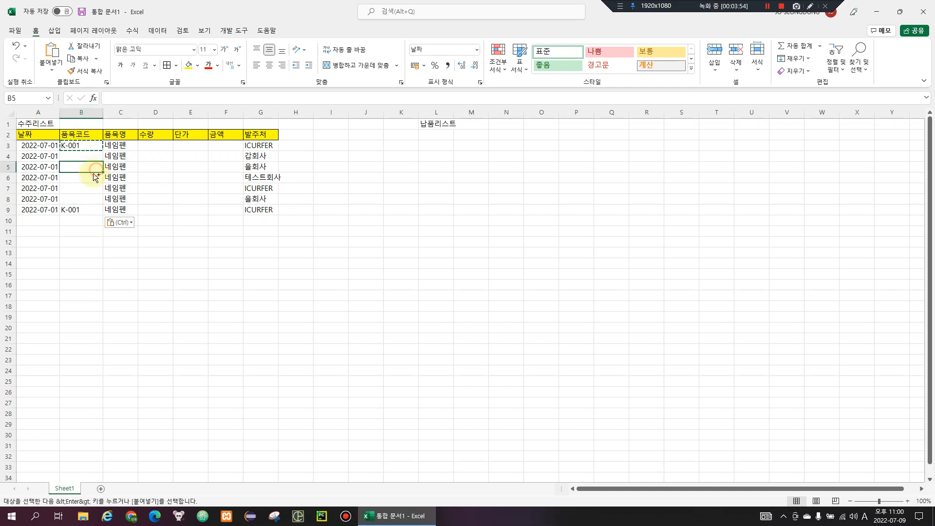
pyautogui.hotkey('ctrl', 'v')
# Step: Enter the item code K-002 in B4 and copy it into B6 and B8
pyautogui.click(94, 156)
pyautogui.write('K')
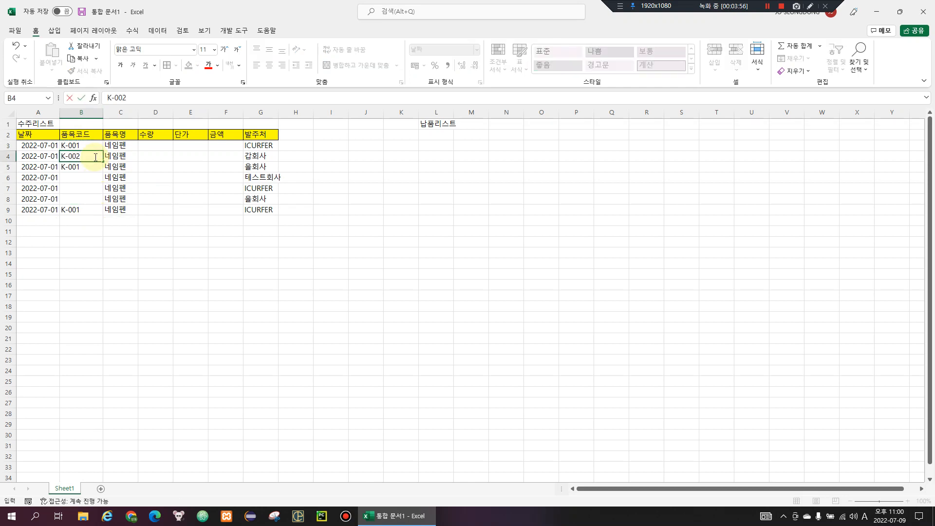
pyautogui.write('-002')
pyautogui.press('Return')
pyautogui.click(95, 156)
pyautogui.hotkey('ctrl', 'c')
pyautogui.press('Down')
pyautogui.press('Down')
pyautogui.hotkey('ctrl', 'v')
pyautogui.press('Down')
pyautogui.press('Down')
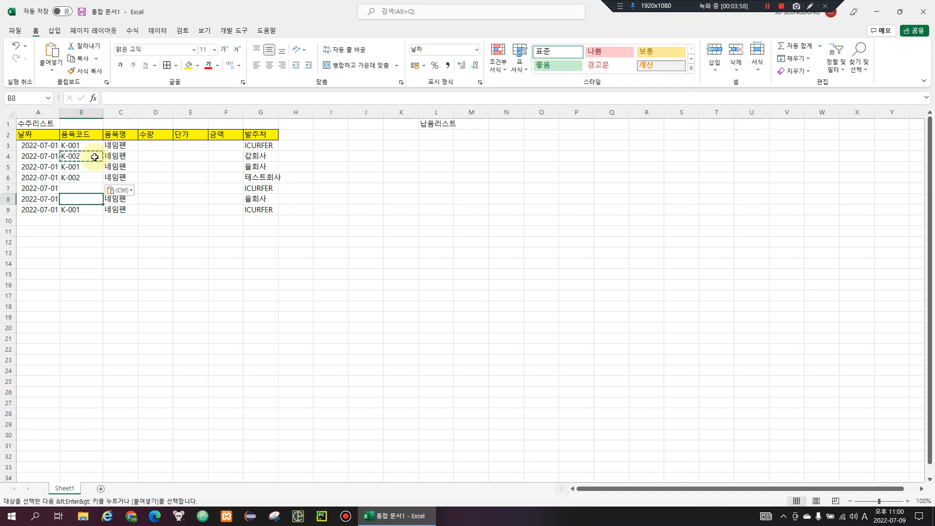
pyautogui.hotkey('ctrl', 'v')
# Step: Enter the item code K-003 in B7
pyautogui.press('Up')
pyautogui.write('K-')
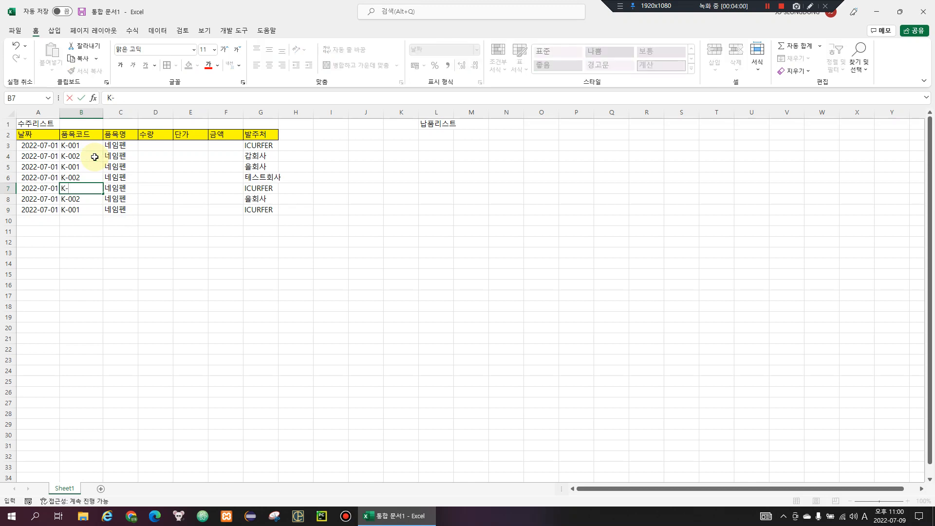
pyautogui.write('003')
pyautogui.press('Return')
pyautogui.press('Right')
pyautogui.press('Right')
pyautogui.press('Left')
pyautogui.press('Left')
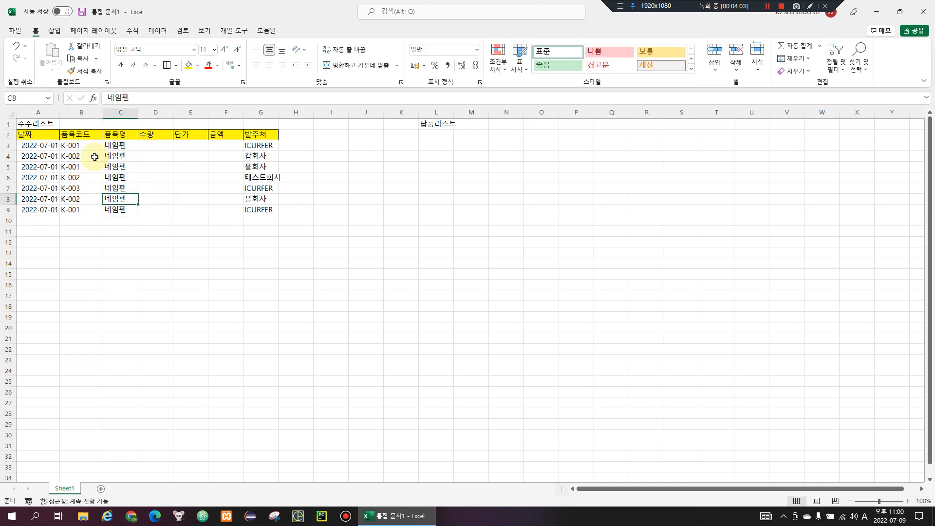
pyautogui.press('Down')
pyautogui.hotkey('shift', 'Up')
pyautogui.hotkey('shift', 'Up')
pyautogui.hotkey('shift', 'Up')
pyautogui.hotkey('shift', 'Up')
pyautogui.hotkey('shift', 'Up')
pyautogui.hotkey('shift', 'Up')
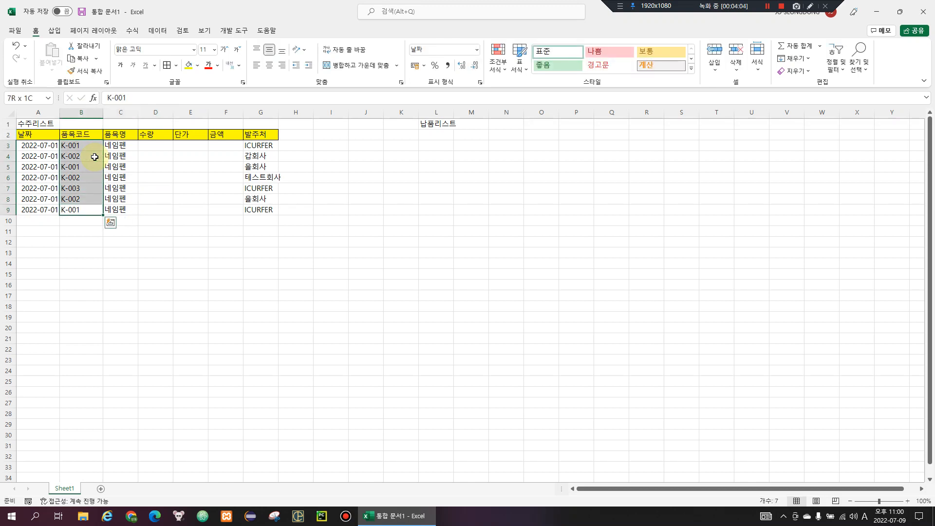
pyautogui.press('Left')
pyautogui.press('Right')
pyautogui.hotkey('ctrl', 'shift', 'Up')
pyautogui.hotkey('shift', 'Down')
pyautogui.hotkey('shift', 'Left')
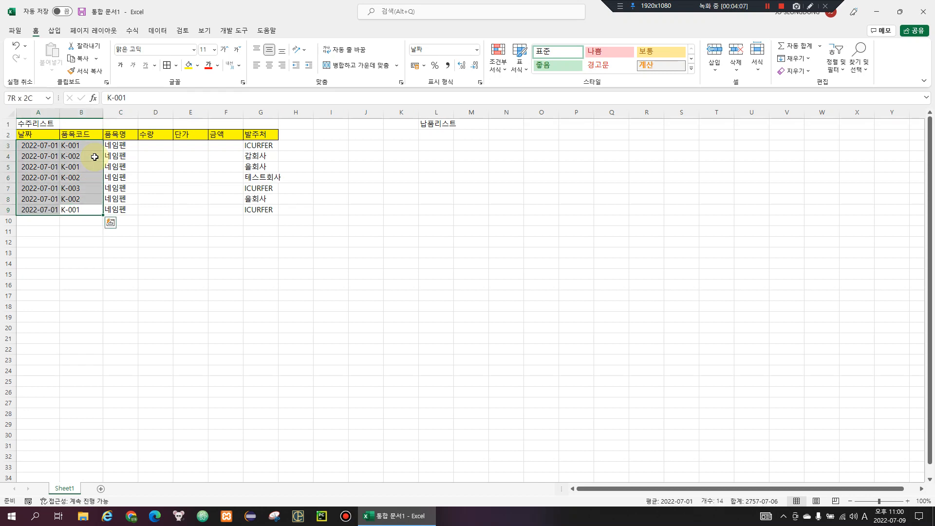
pyautogui.hotkey('shift', 'Right')
pyautogui.hotkey('shift', 'Left')
pyautogui.hotkey('shift', 'Right')
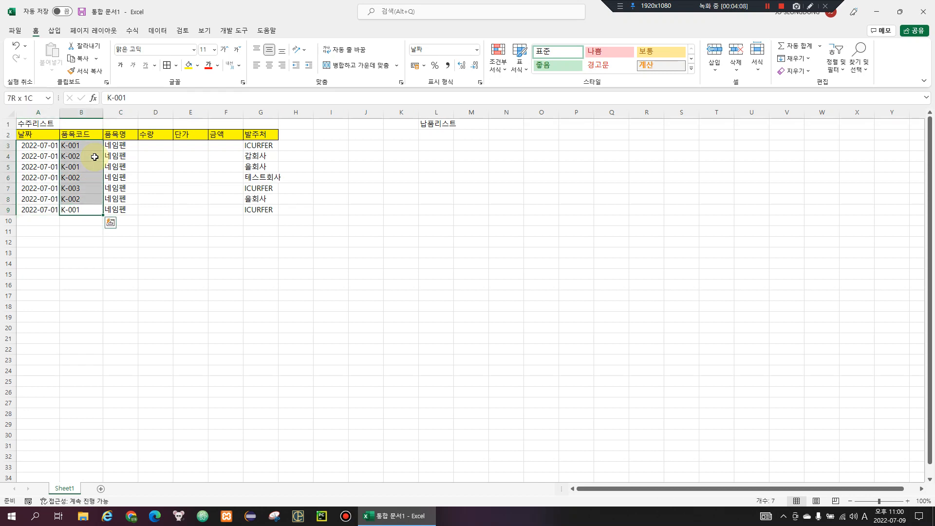
pyautogui.hotkey('shift', 'Left')
pyautogui.hotkey('shift', 'Right')
pyautogui.press('Left')
pyautogui.hotkey('shift', 'Right')
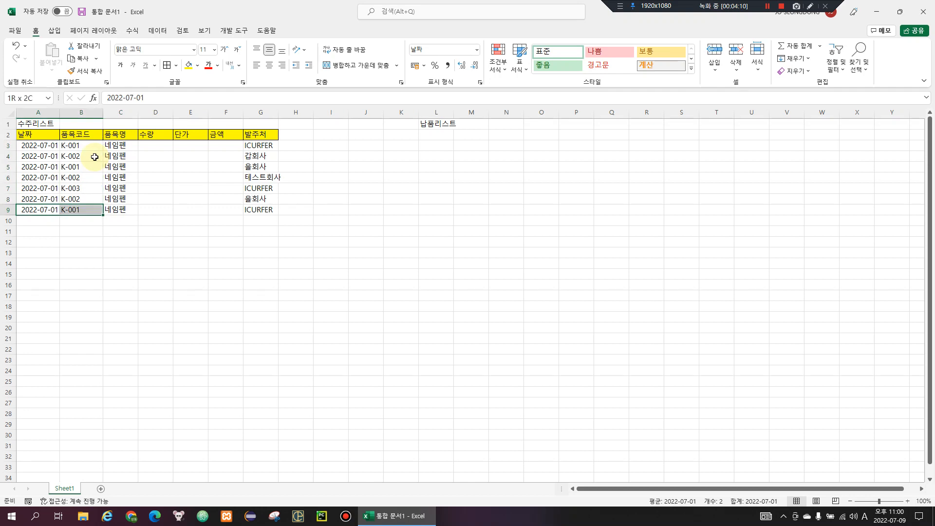
pyautogui.hotkey('shift', 'Up')
pyautogui.press('Right')
pyautogui.press('Down')
pyautogui.press('Up')
pyautogui.press('Left')
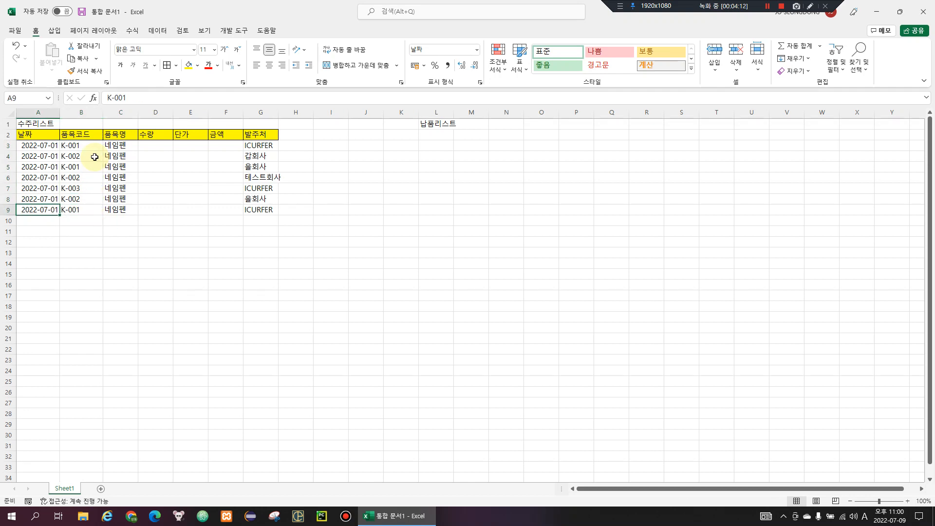
# Step: Apply all borders to the order rows A3:G9 and fit the 발주처 column's width to its contents
pyautogui.hotkey('shift', 'Right')
pyautogui.hotkey('shift', 'Up')
pyautogui.hotkey('shift', 'Right')
pyautogui.hotkey('shift', 'Right')
pyautogui.hotkey('shift', 'Right')
pyautogui.hotkey('shift', 'Right')
pyautogui.hotkey('shift', 'Up')
pyautogui.hotkey('shift', 'Right')
pyautogui.hotkey('shift', 'Up')
pyautogui.hotkey('shift', 'Up')
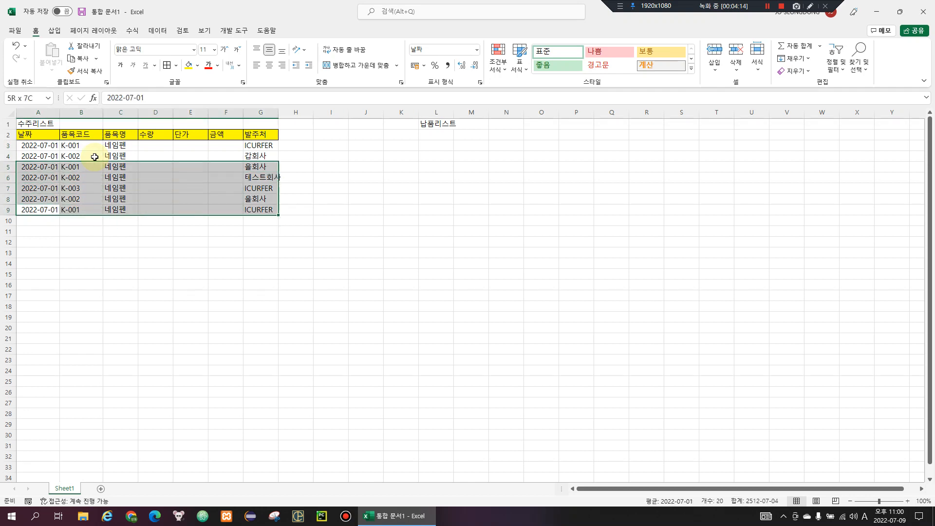
pyautogui.hotkey('shift', 'Up')
pyautogui.hotkey('shift', 'Up')
pyautogui.hotkey('alt', 'h')
pyautogui.press('b')
pyautogui.press('a')
pyautogui.press('Right')
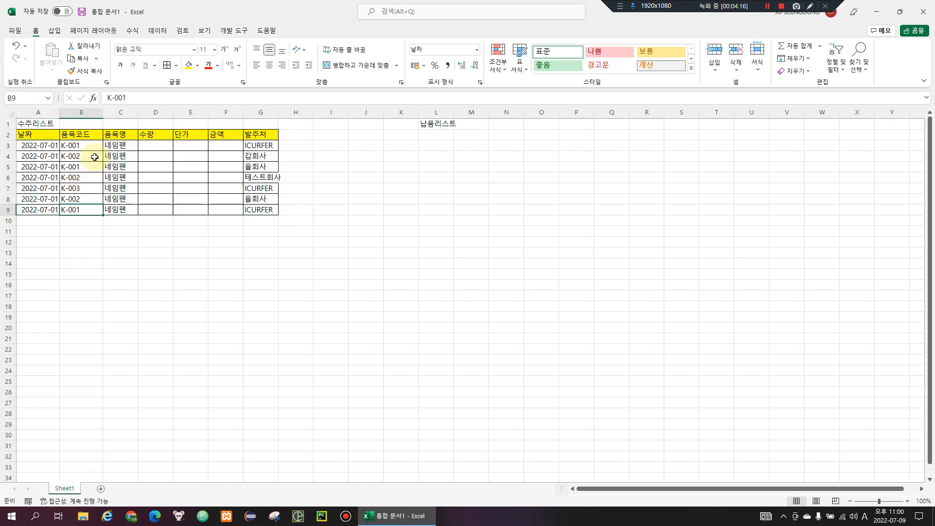
pyautogui.press('Left')
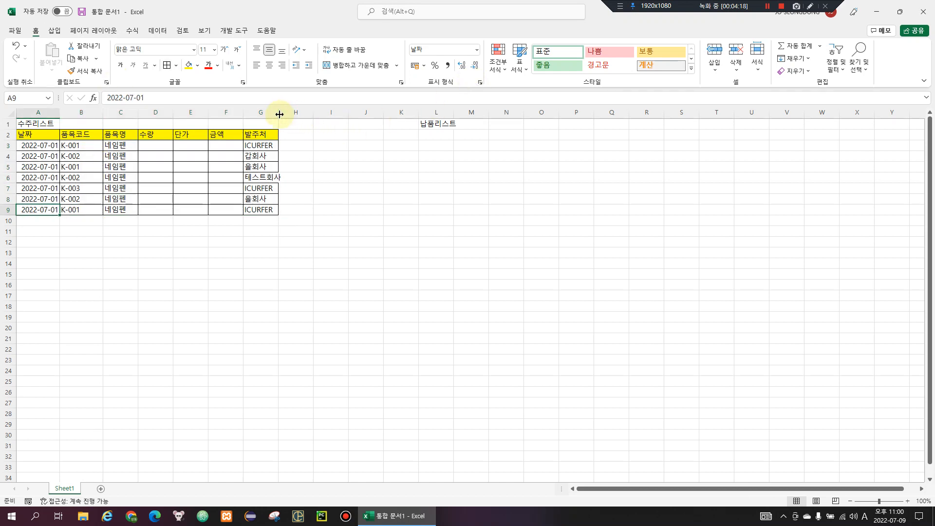
pyautogui.doubleClick(278, 113)
# Step: Enter the quantities 100, 200, 300, 50, 100, 200 and 700 in D3 through D9
pyautogui.press('Right')
pyautogui.press('Right')
pyautogui.press('Right')
pyautogui.press('Right')
pyautogui.press('Right')
pyautogui.click(154, 145)
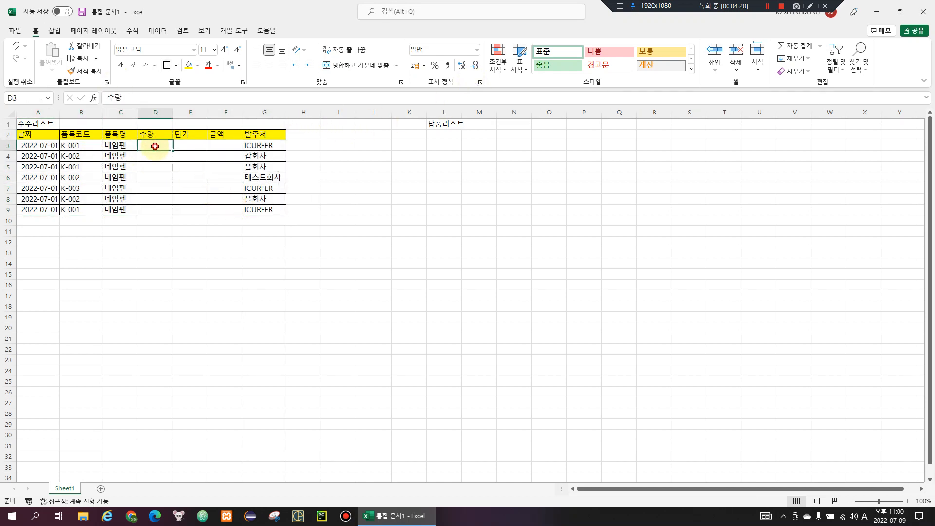
pyautogui.write('100')
pyautogui.press('Return')
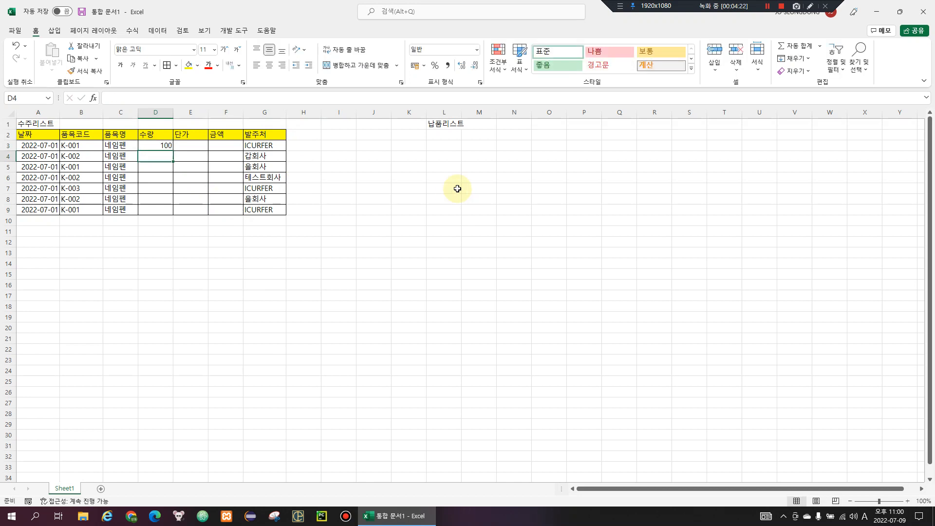
pyautogui.write('200')
pyautogui.press('Return')
pyautogui.write('300')
pyautogui.press('Return')
pyautogui.write('50')
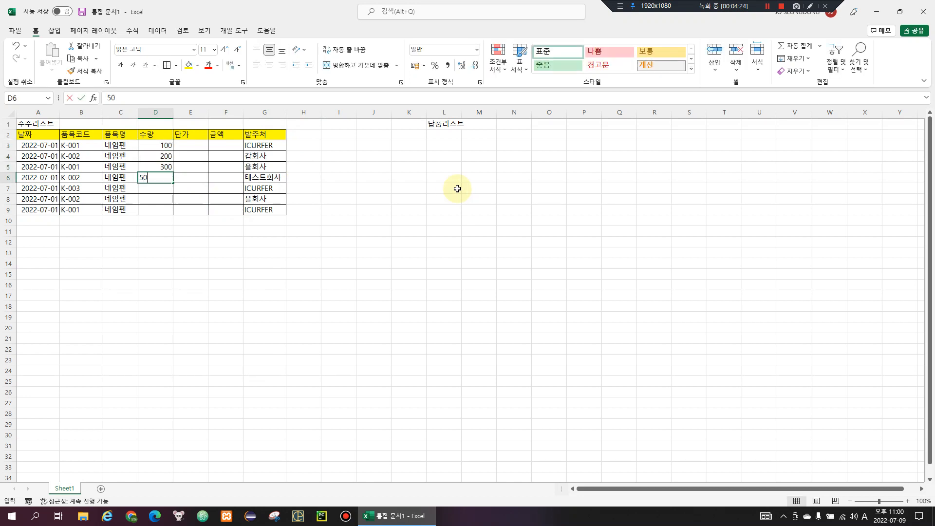
pyautogui.press('Return')
pyautogui.write('100')
pyautogui.press('Return')
pyautogui.write('200')
pyautogui.press('Return')
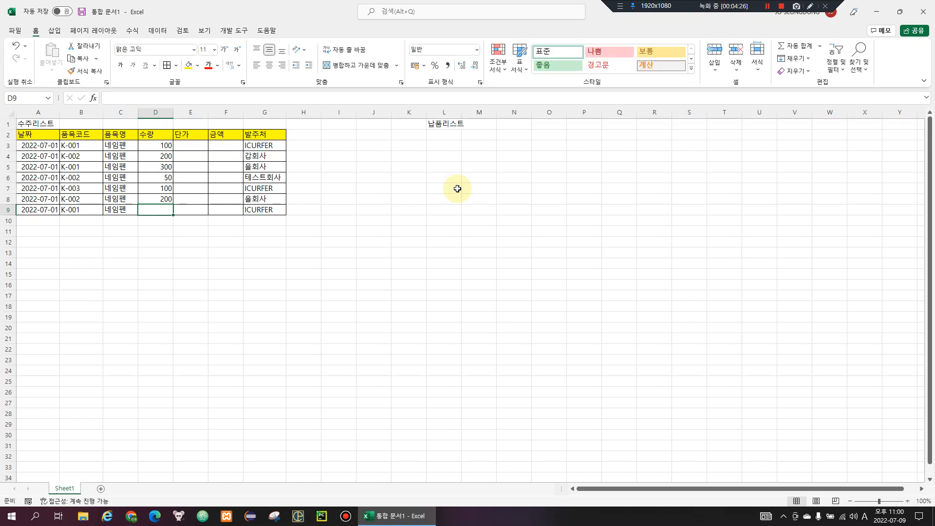
pyautogui.write('700')
pyautogui.press('Return')
# Step: Enter the unit price 1000 in E3 and fill it down through E9
pyautogui.press('Right')
pyautogui.hotkey('ctrl', 'Up')
pyautogui.press('Down')
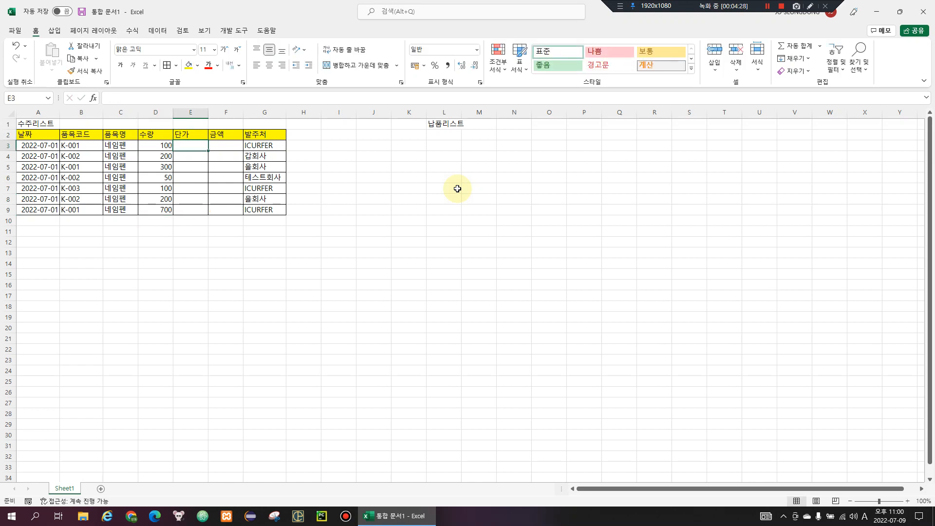
pyautogui.write('1000')
pyautogui.press('Return')
pyautogui.press('Left')
pyautogui.hotkey('ctrl', 'Down')
pyautogui.press('Right')
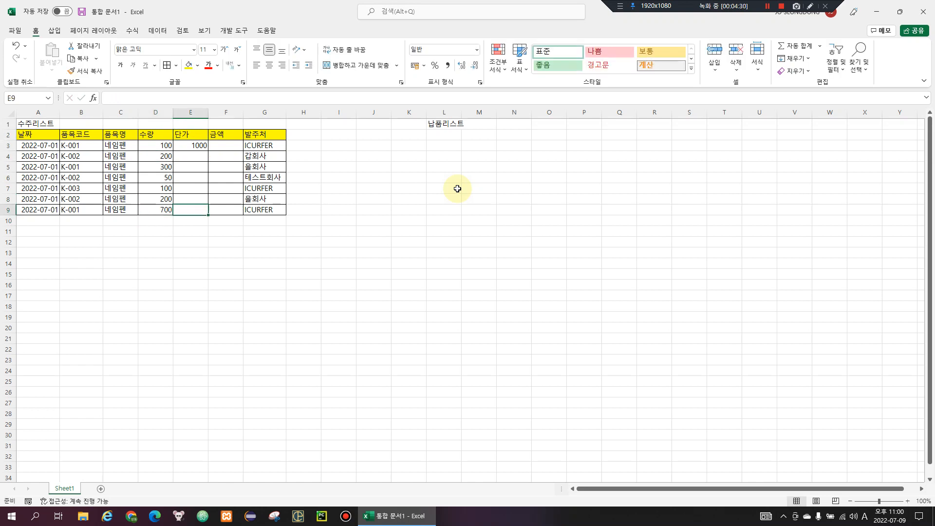
pyautogui.hotkey('ctrl', 'shift', 'Up')
pyautogui.hotkey('ctrl', 'd')
# Step: Calculate the amount in F3 as quantity times unit price (D3*E3) and fill the formula down through F9
pyautogui.press('Right')
pyautogui.hotkey('ctrl', 'Up')
pyautogui.write('+')
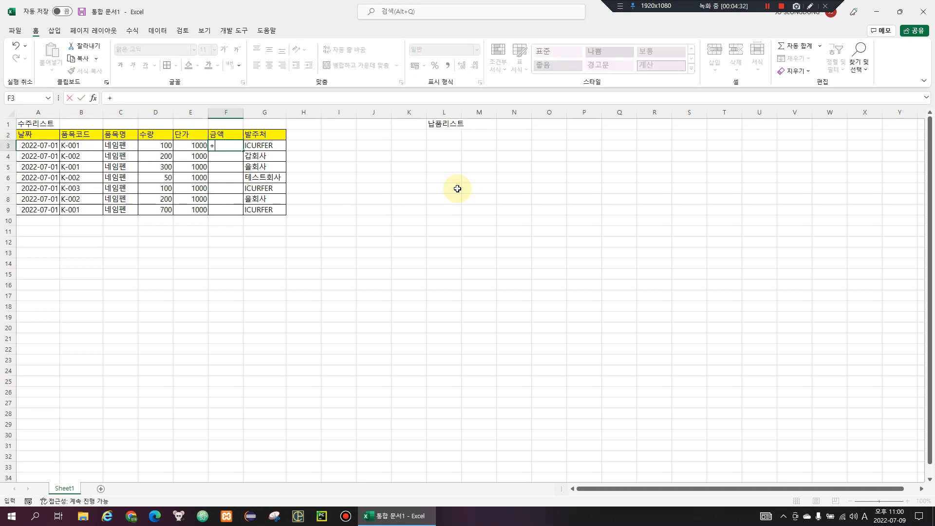
pyautogui.press('Left')
pyautogui.press('Left')
pyautogui.write('*')
pyautogui.press('Left')
pyautogui.press('Return')
pyautogui.press('Left')
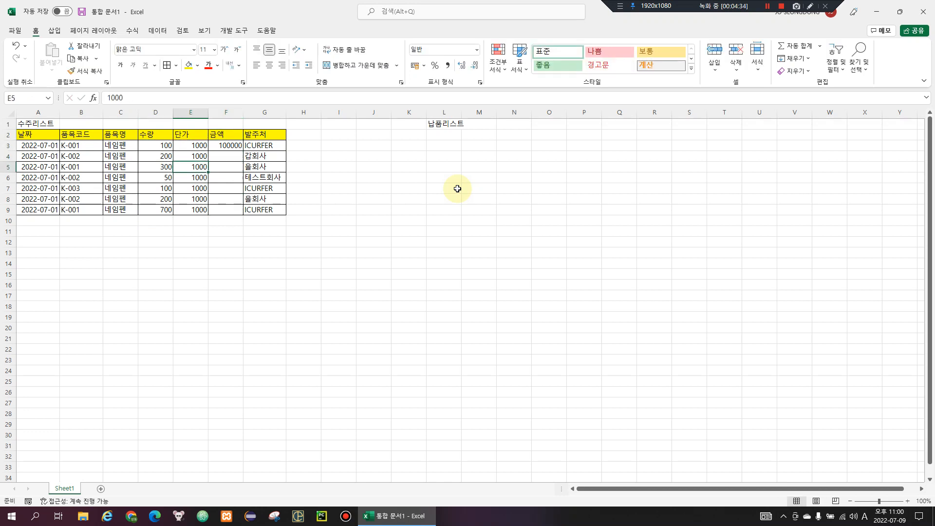
pyautogui.hotkey('ctrl', 'Down')
pyautogui.press('Right')
pyautogui.hotkey('ctrl', 'shift', 'Up')
pyautogui.hotkey('ctrl', 'd')
# Step: Change the 금액 heading in F2 to 공급가액
pyautogui.press('Up')
pyautogui.press('Up')
pyautogui.hotkey('ctrl', 'Up')
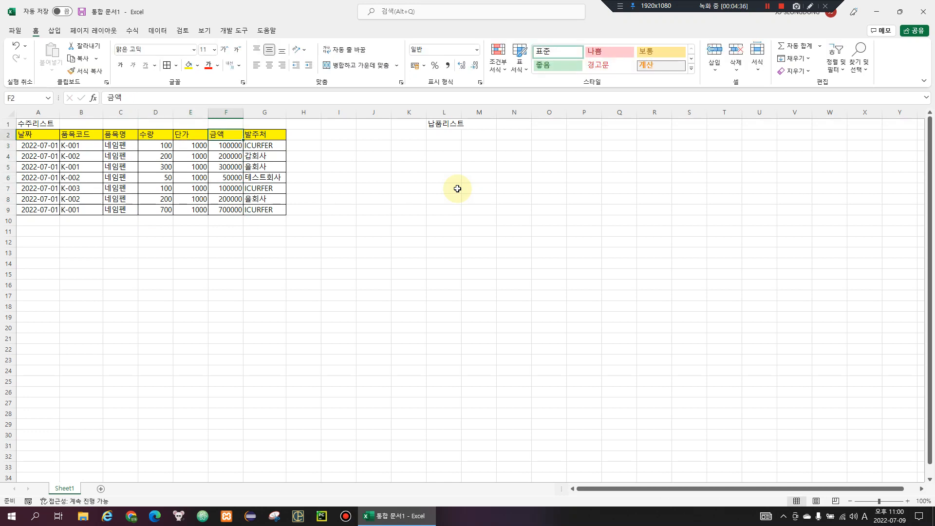
pyautogui.write('R')
pyautogui.write('공급가')
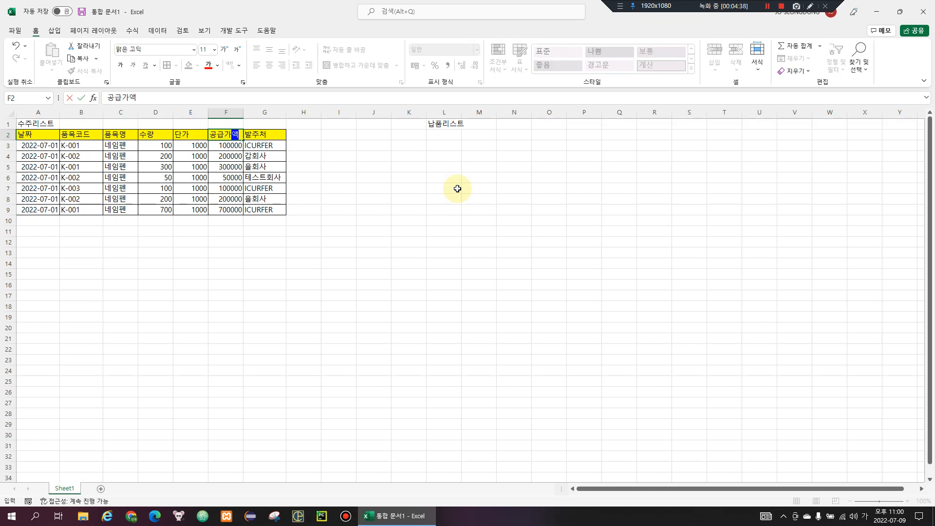
pyautogui.press('Return')
# Step: Insert a row above the headings and enter the note (단위 : 원 / 부가세 제외) in G2
pyautogui.press('Up')
pyautogui.hotkey('ctrl', '+')
pyautogui.press('r')
pyautogui.press('Return')
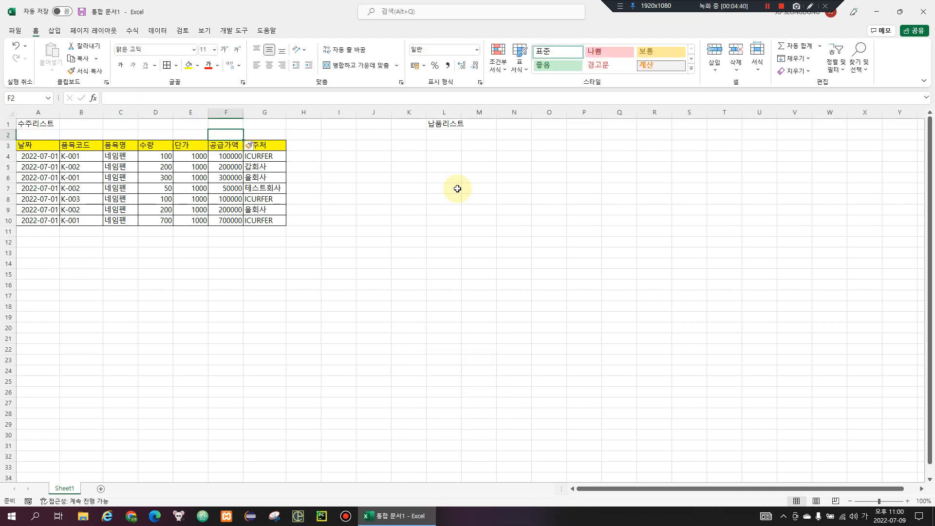
pyautogui.press('Right')
pyautogui.write('(다')
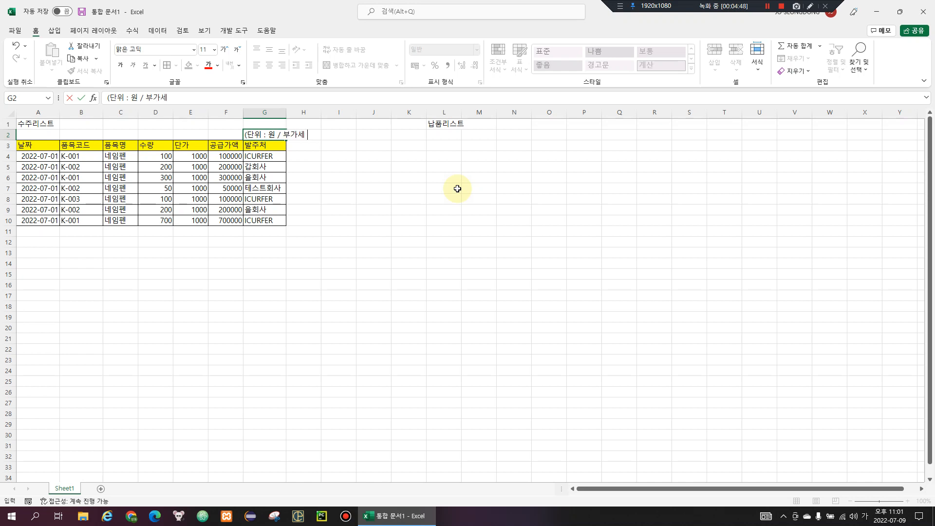
pyautogui.write('외)')
pyautogui.press('Return')
# Step: Change the G2 note to (단위 : 원 / 부가세 별도) and align it right
pyautogui.press('Up')
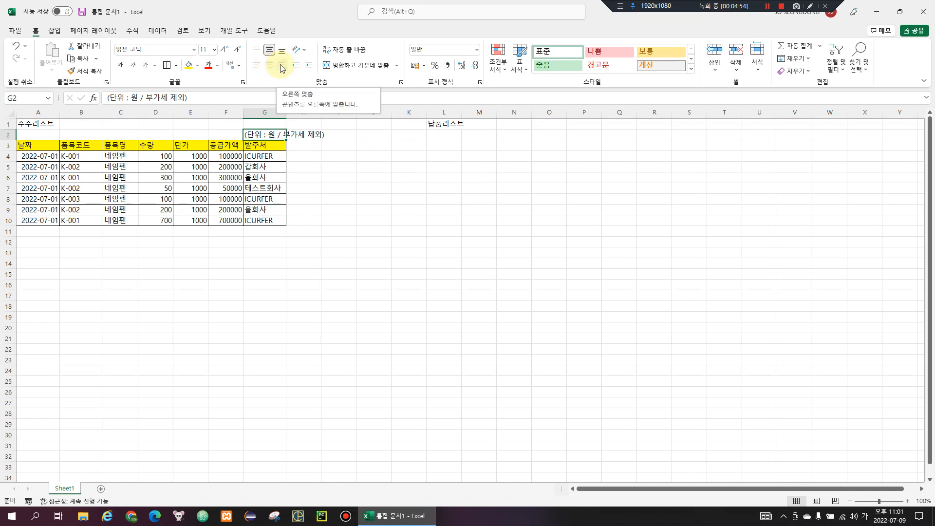
pyautogui.press('F2')
pyautogui.write('별도')
pyautogui.press('Return')
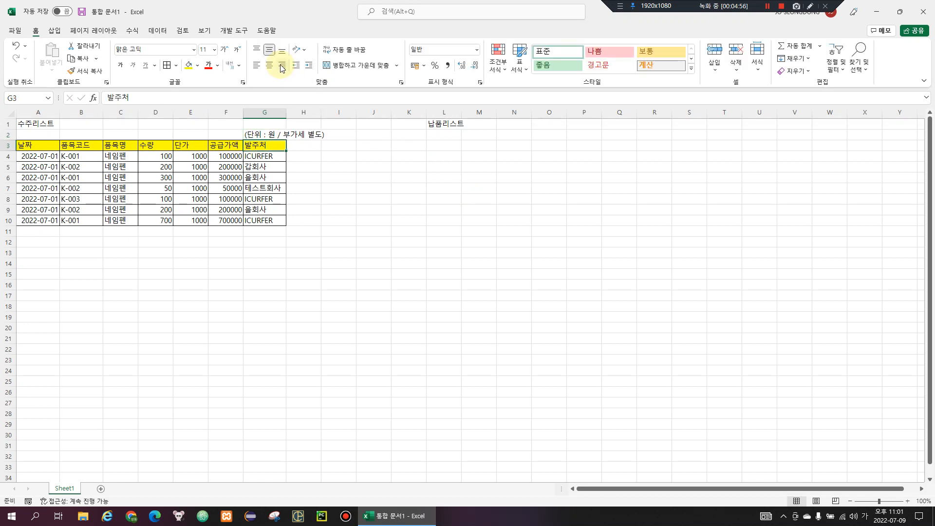
pyautogui.press('Up')
pyautogui.click(282, 66)
pyautogui.click(296, 185)
pyautogui.click(281, 156)
pyautogui.click(277, 143)
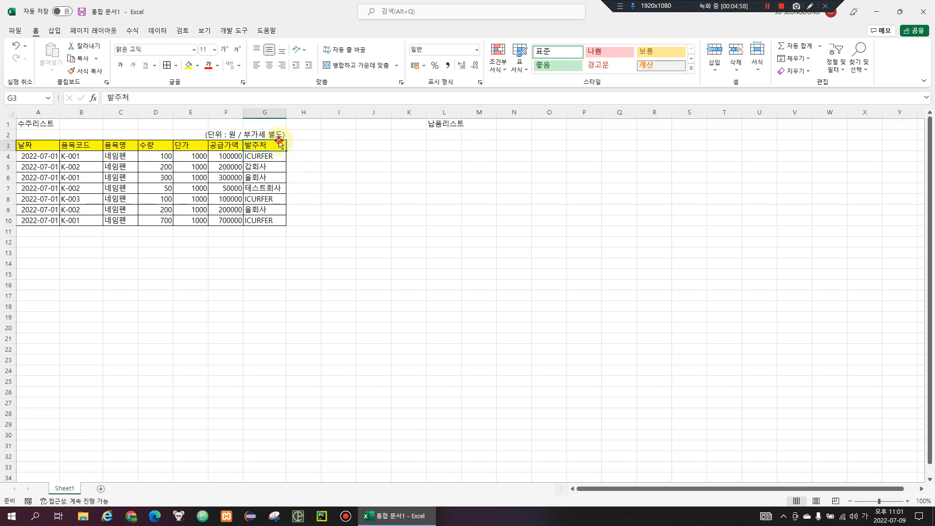
pyautogui.click(281, 136)
pyautogui.moveTo(267, 223); pyautogui.dragTo(28, 121)
pyautogui.click(346, 254)
pyautogui.click(436, 146)
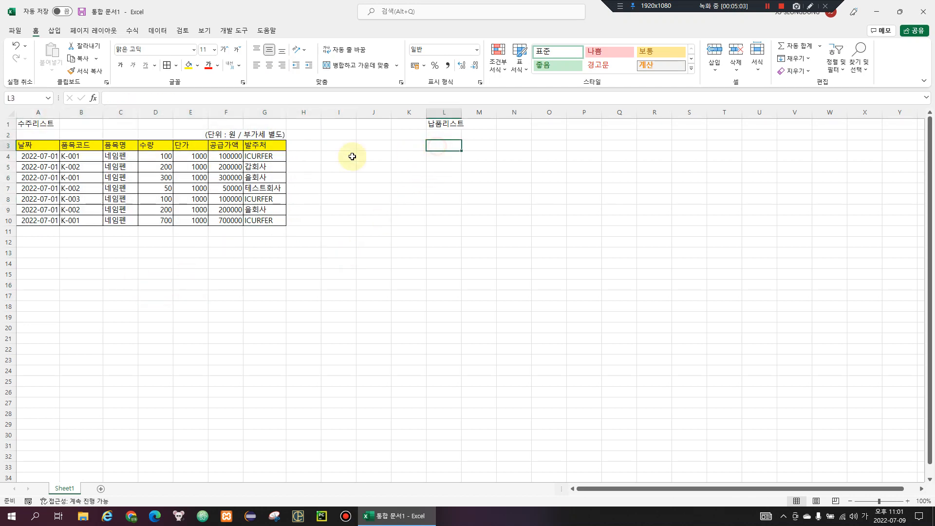
pyautogui.click(58, 148)
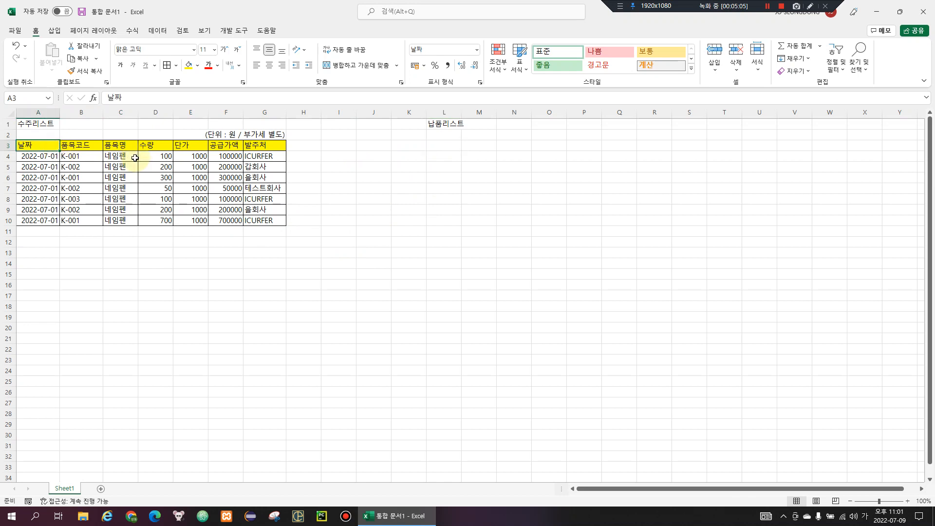
pyautogui.click(454, 125)
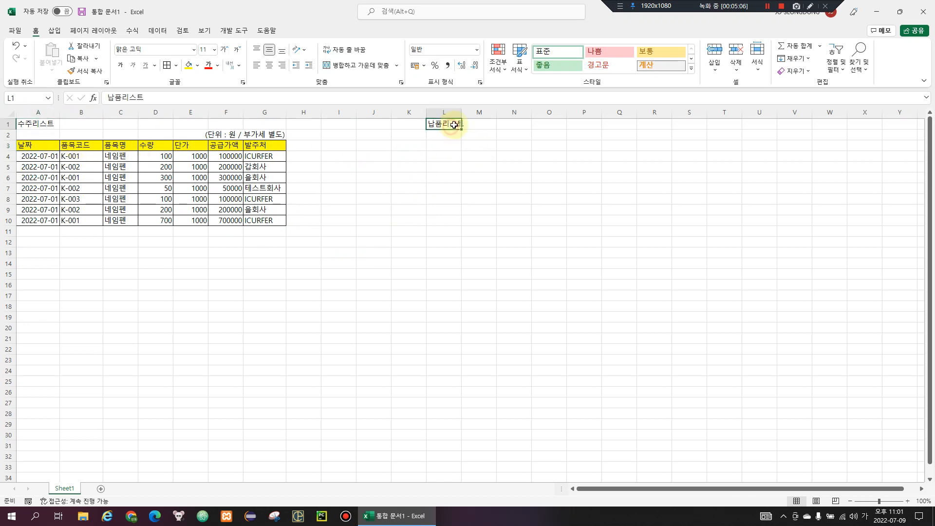
pyautogui.click(43, 156)
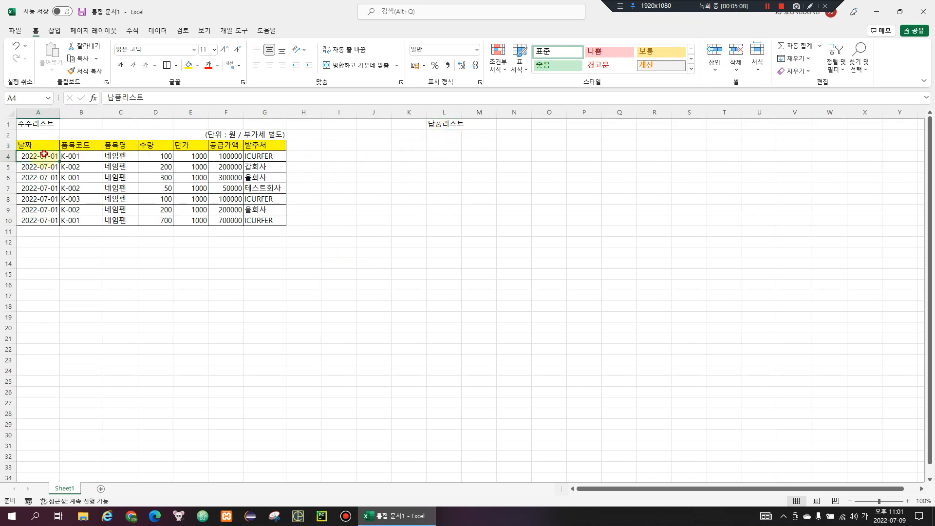
pyautogui.keyDown('shift'); pyautogui.click(255, 156); pyautogui.keyUp('shift')
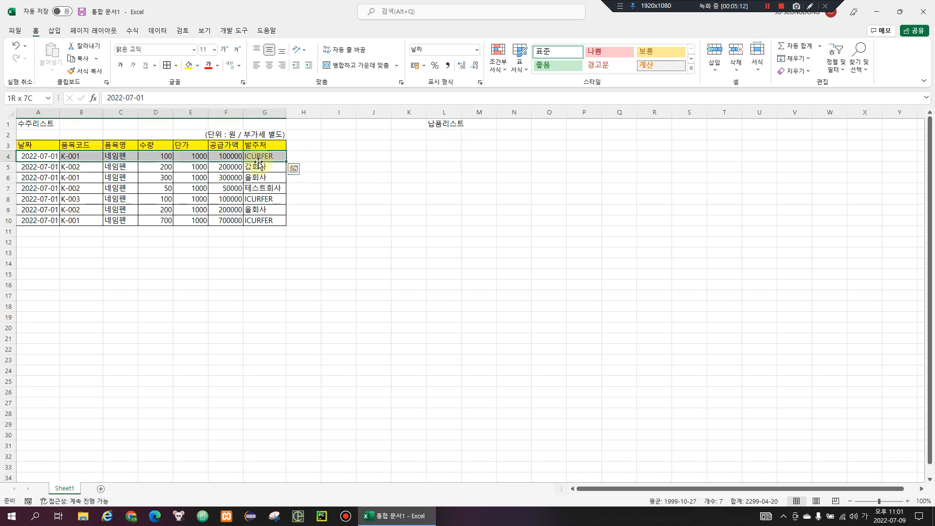
pyautogui.moveTo(44, 156); pyautogui.dragTo(273, 157)
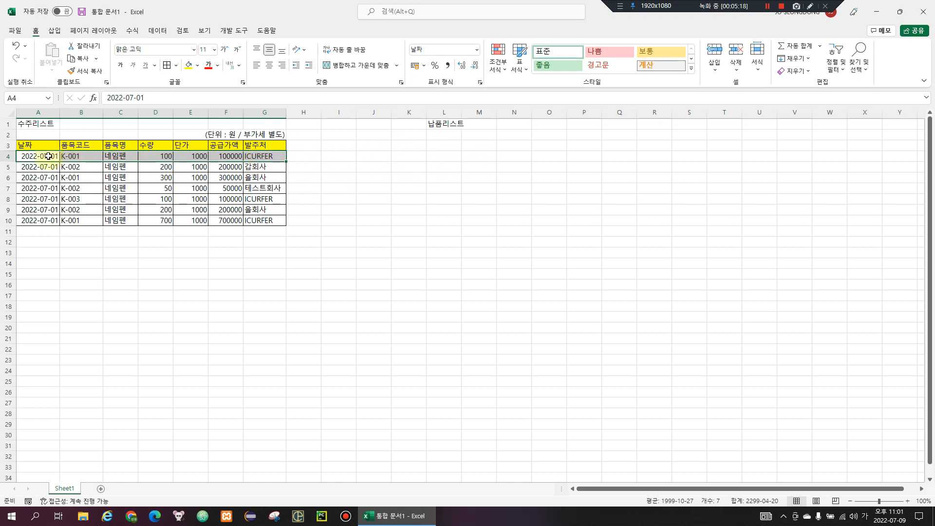
pyautogui.moveTo(37, 159); pyautogui.dragTo(276, 221)
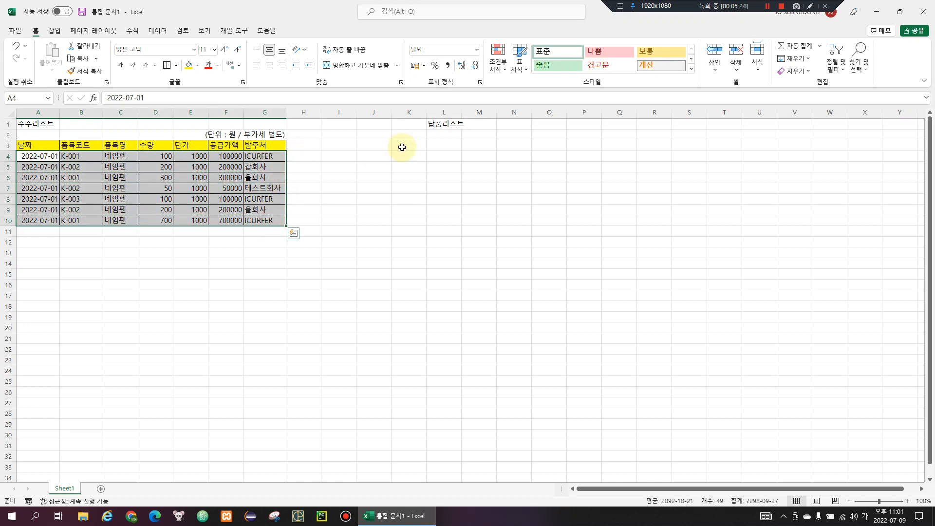
pyautogui.click(447, 156)
pyautogui.moveTo(493, 158); pyautogui.dragTo(592, 158)
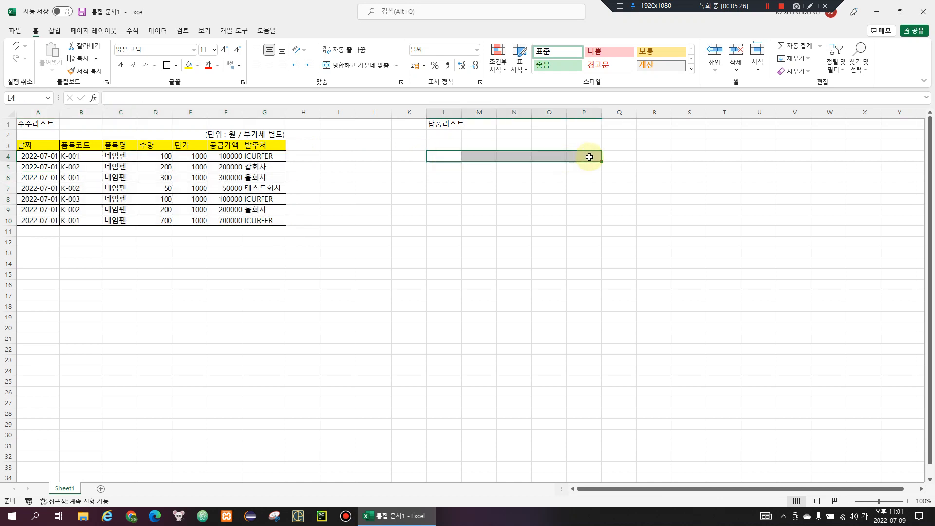
# Step: Move the order table and its unit note (A2:G10) one column over so it starts at B2
pyautogui.click(444, 177)
pyautogui.click(49, 145)
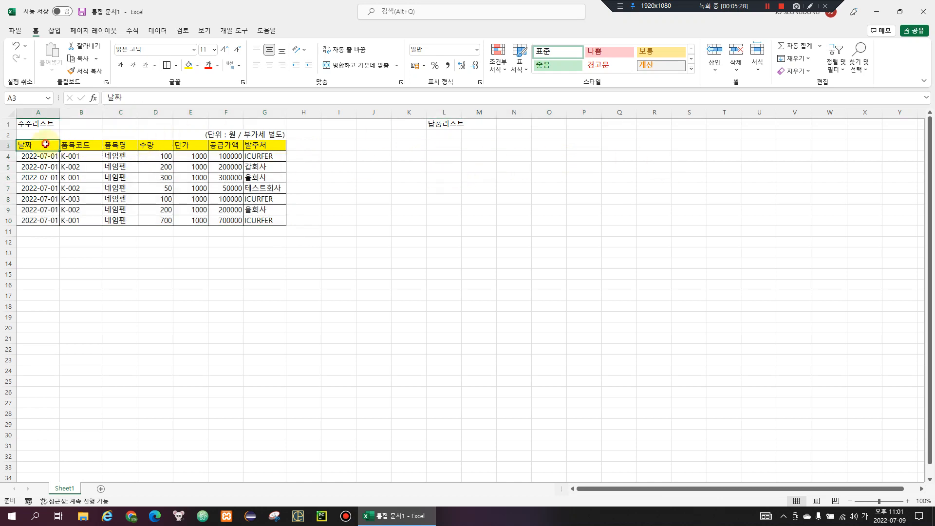
pyautogui.click(45, 133)
pyautogui.moveTo(46, 133); pyautogui.dragTo(275, 219)
pyautogui.hotkey('ctrl', 'x')
pyautogui.click(97, 134)
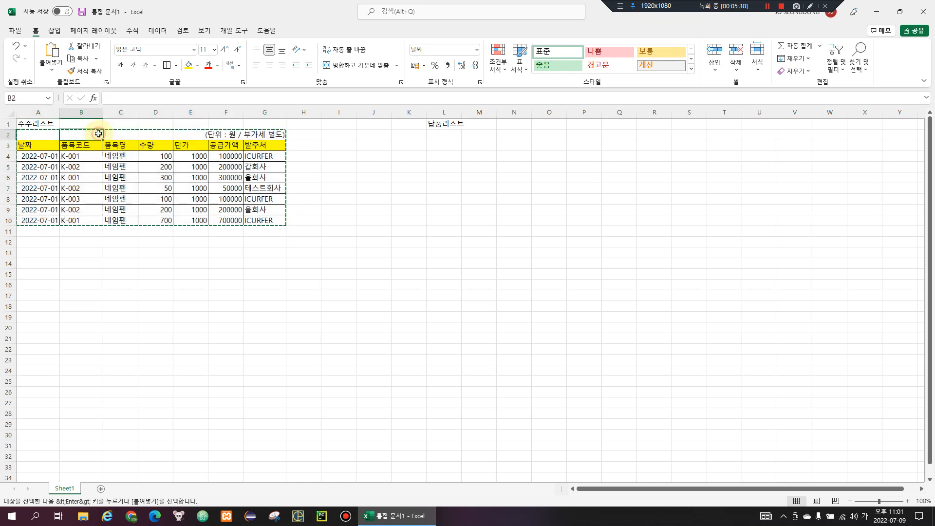
pyautogui.hotkey('ctrl', 'v')
pyautogui.click(89, 167)
# Step: Enter the heading 수주관리번호 in A3, give it the 날짜 heading's formatting and fit column A to its contents
pyautogui.click(43, 145)
pyautogui.write('ㄴ')
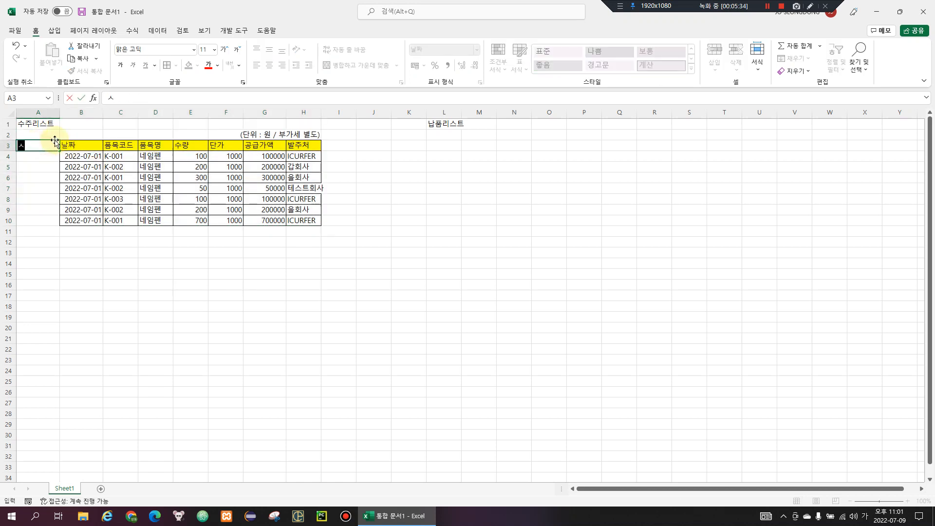
pyautogui.write('수주관리번호')
pyautogui.press('Return')
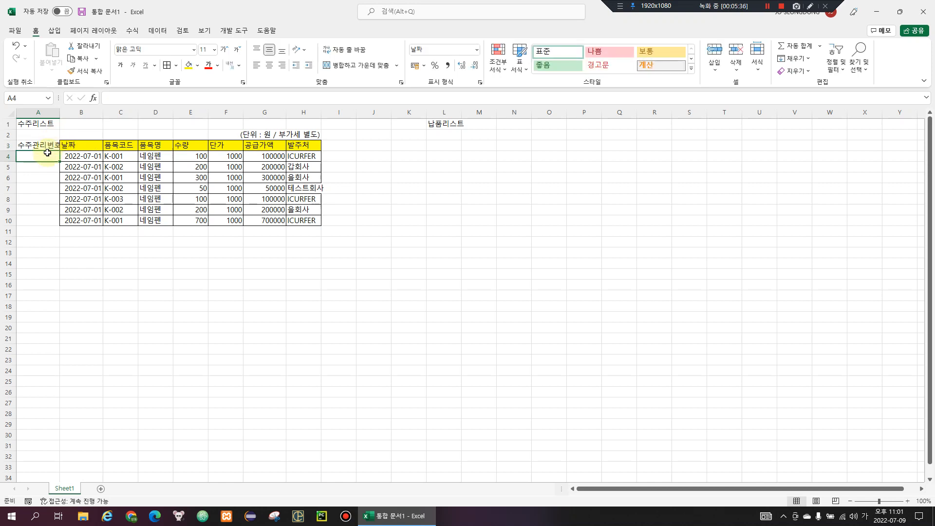
pyautogui.click(82, 145)
pyautogui.hotkey('ctrl', 'c')
pyautogui.click(55, 146)
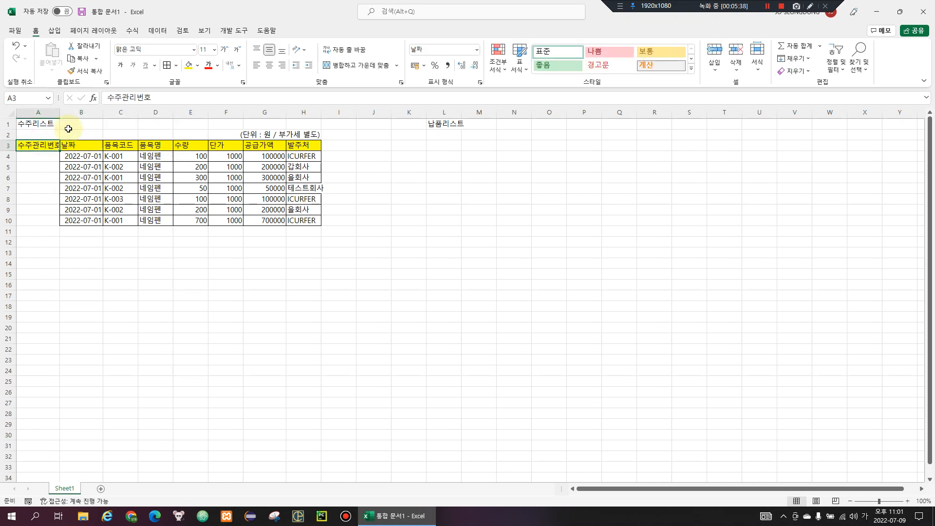
pyautogui.doubleClick(59, 115)
# Step: Enter PO001 in A4, fill the series down to A10 and add borders to the filled cells
pyautogui.click(51, 156)
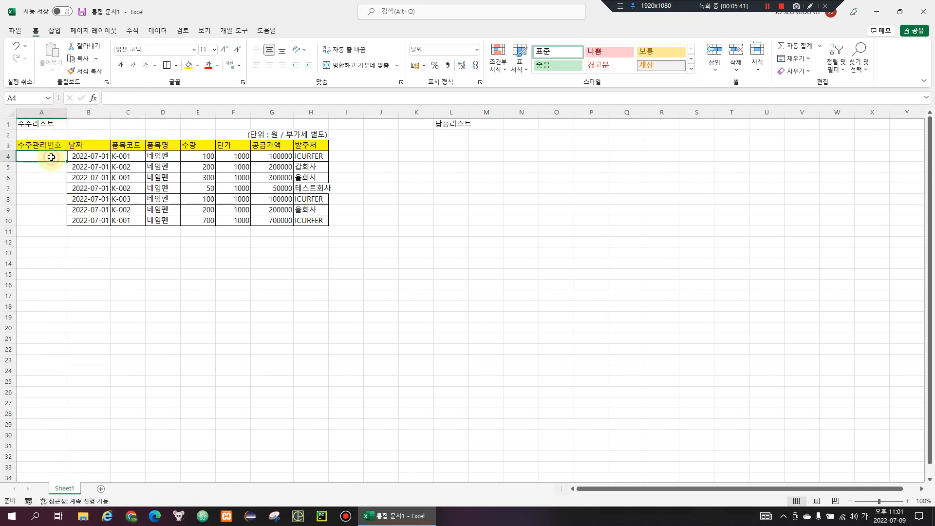
pyautogui.write('PO001')
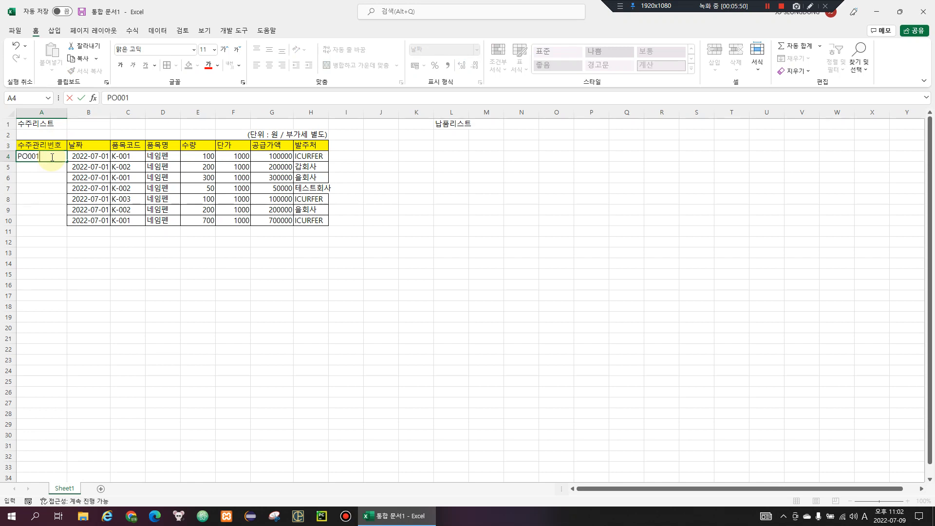
pyautogui.hotkey('ctrl', 'Return')
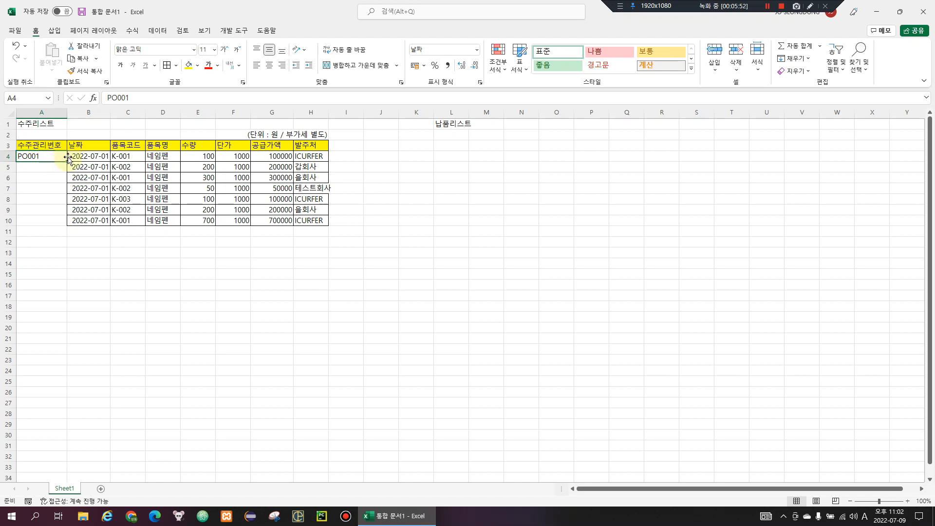
pyautogui.moveTo(68, 161); pyautogui.dragTo(68, 226)
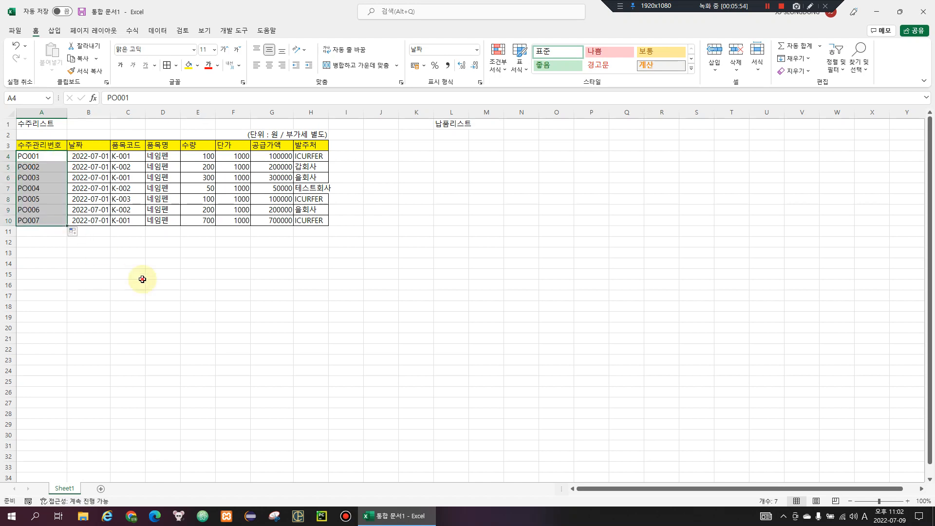
pyautogui.click(142, 278)
pyautogui.moveTo(65, 161); pyautogui.dragTo(46, 221)
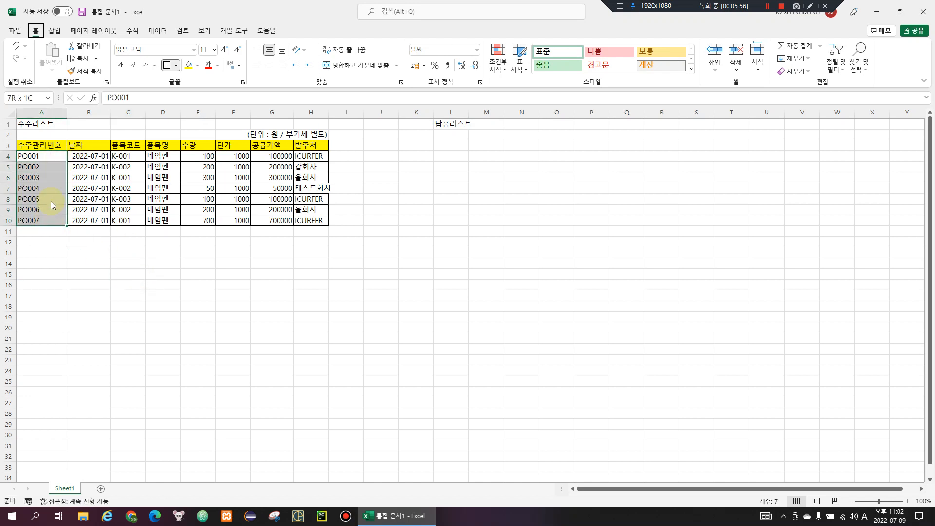
# Step: Change the order number in A4 to PO-001 and refill the series down through A10
pyautogui.click(24, 159)
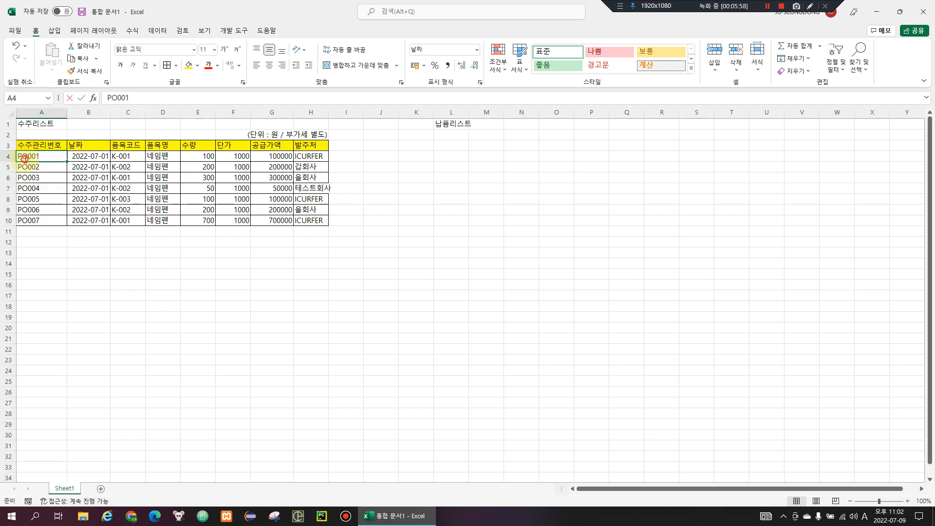
pyautogui.doubleClick(24, 158)
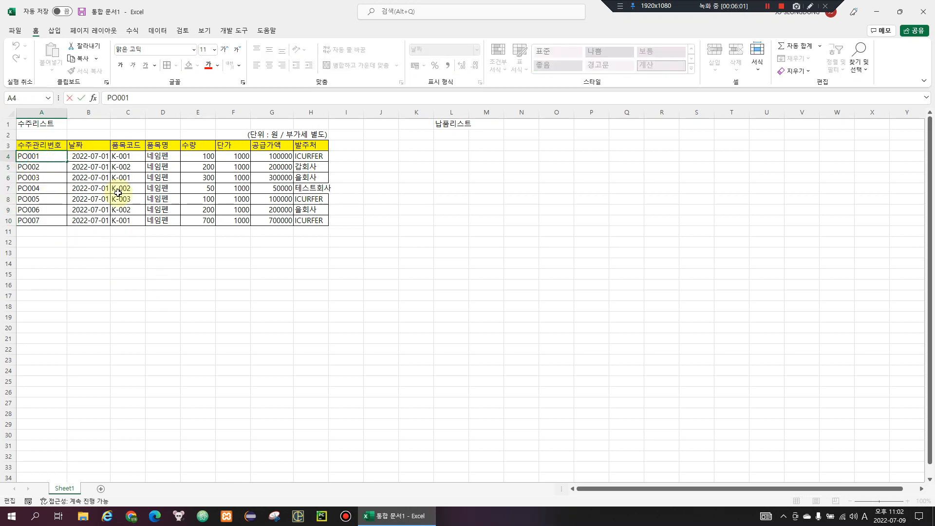
pyautogui.press('Escape')
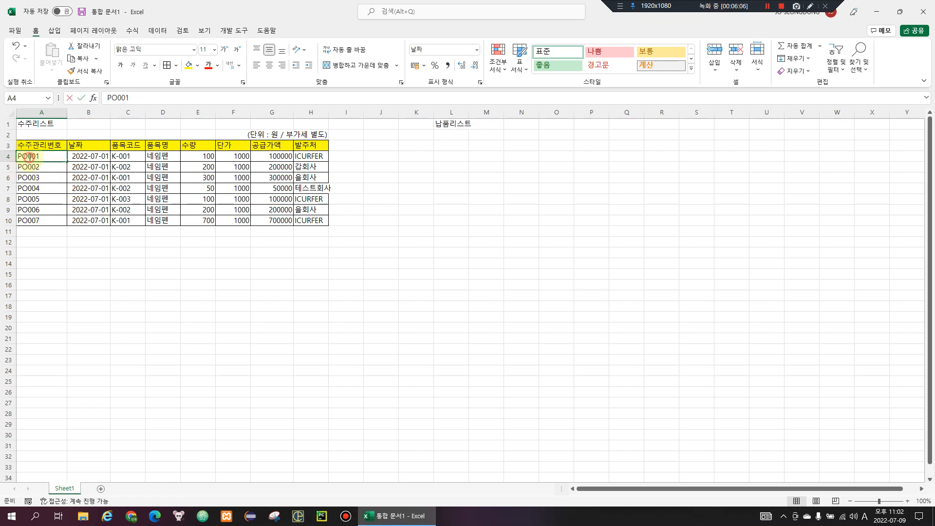
pyautogui.doubleClick(30, 157)
pyautogui.write('-')
pyautogui.press('Return')
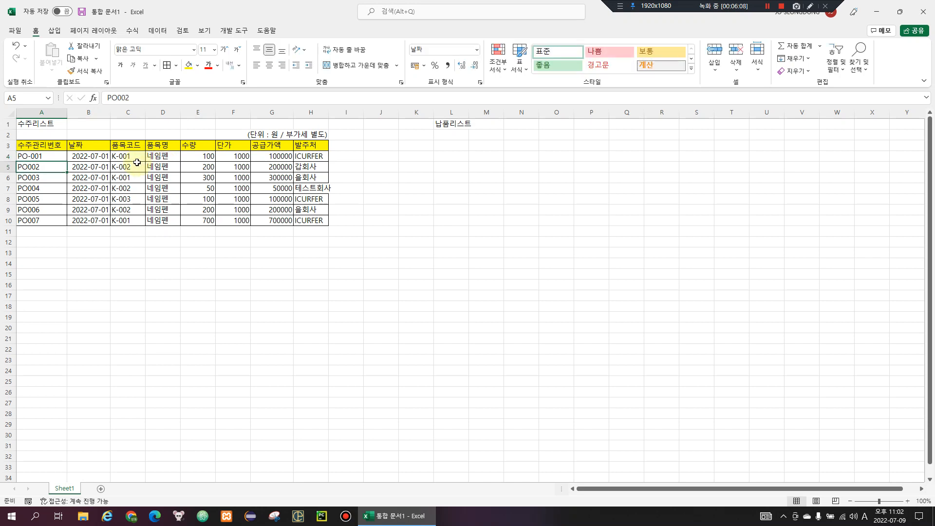
pyautogui.click(32, 155)
pyautogui.moveTo(67, 162); pyautogui.dragTo(47, 211)
pyautogui.click(49, 233)
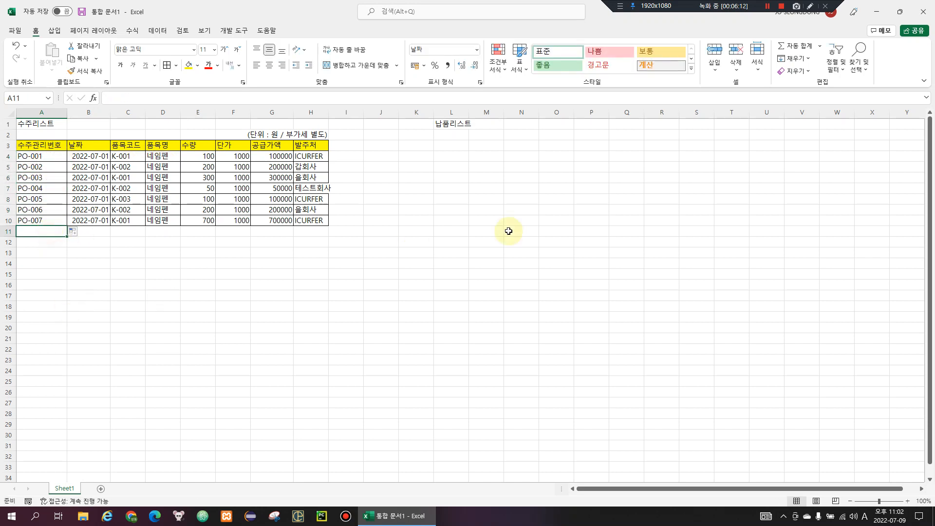
# Step: Fit the width of the 발주처 column H to its contents
pyautogui.click(374, 202)
pyautogui.click(482, 154)
pyautogui.doubleClick(329, 113)
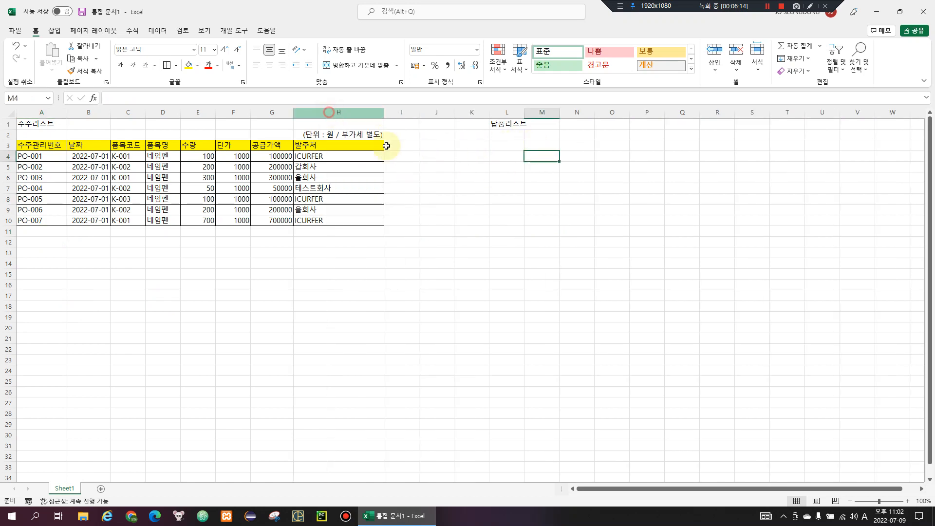
pyautogui.click(487, 154)
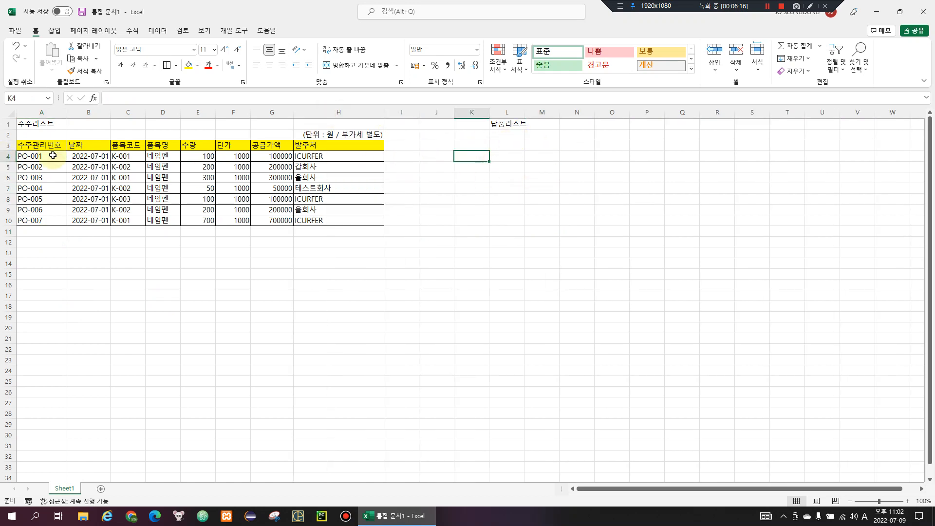
# Step: Copy the order list's unit note and headings (A2:H3) to L2 under the 납품리스트 title
pyautogui.click(24, 155)
pyautogui.moveTo(41, 145); pyautogui.dragTo(356, 128)
pyautogui.hotkey('ctrl', 'c')
pyautogui.click(507, 137)
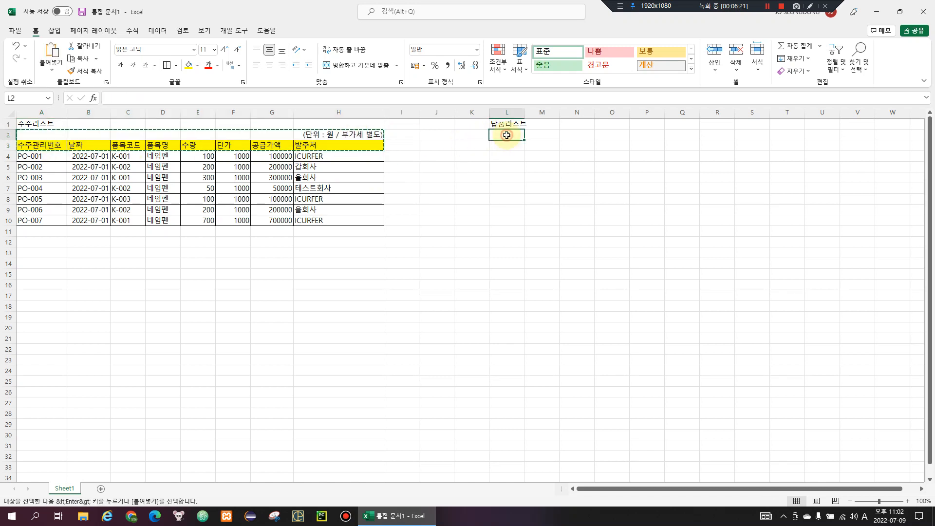
pyautogui.hotkey('ctrl', 'v')
pyautogui.click(528, 176)
pyautogui.press('Escape')
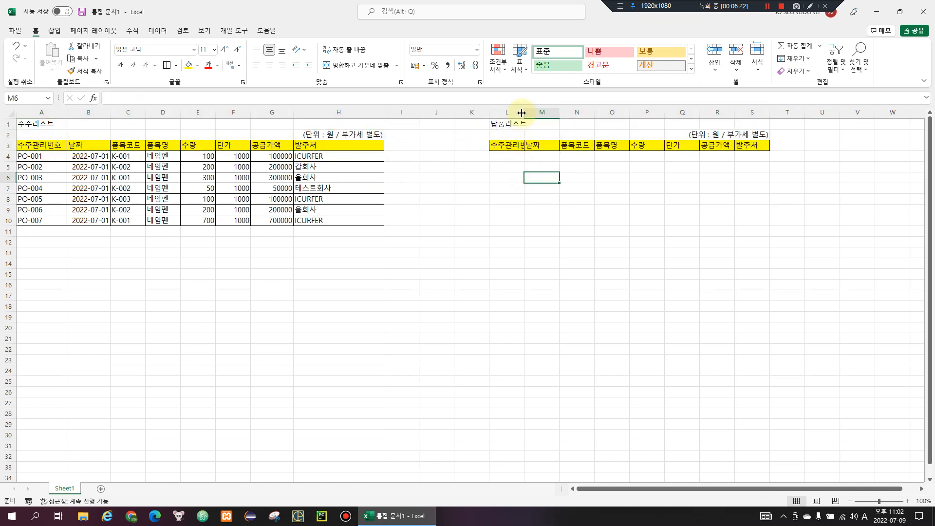
# Step: Fit columns L to S to their contents and delete two empty columns before the delivery list
pyautogui.click(506, 112)
pyautogui.keyDown('shift'); pyautogui.click(743, 113); pyautogui.keyUp('shift')
pyautogui.doubleClick(769, 113)
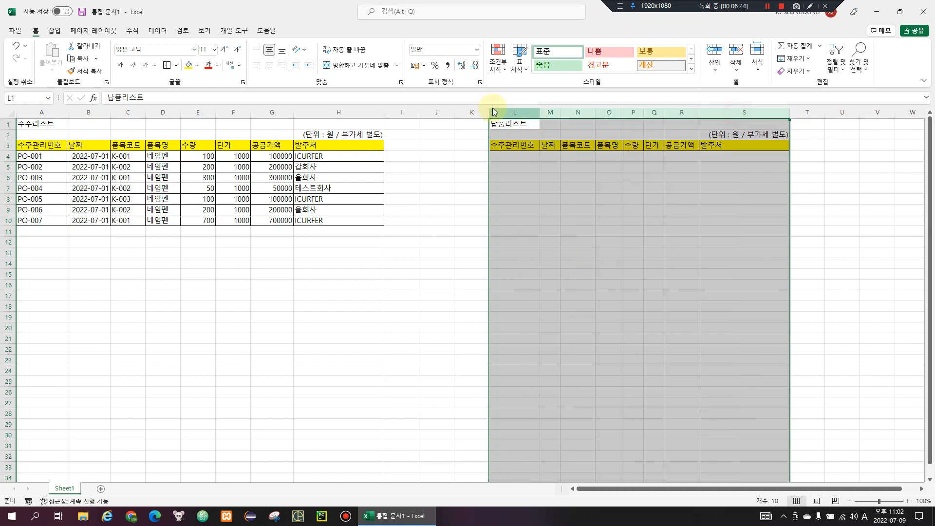
pyautogui.click(433, 114)
pyautogui.hotkey('ctrl', '-')
pyautogui.hotkey('ctrl', '-')
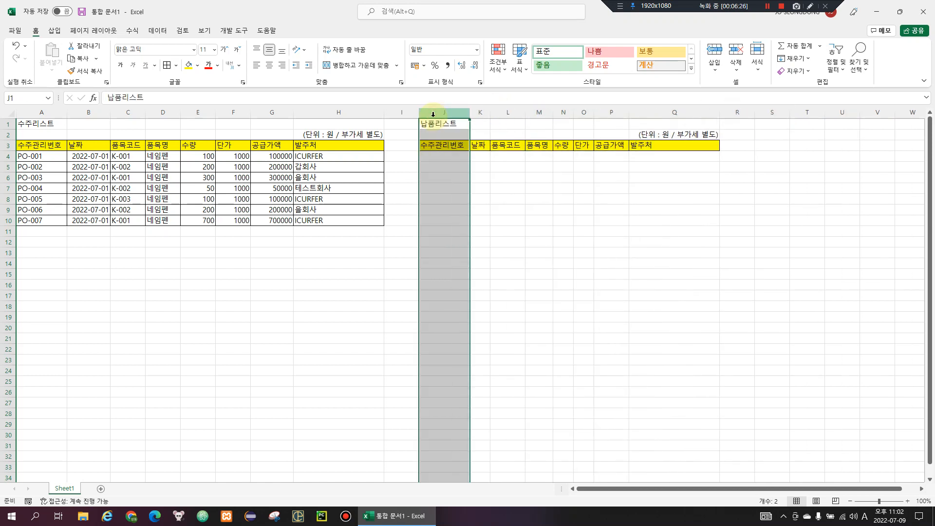
# Step: Change the delivery list's first heading in J3 to 납품관리번호
pyautogui.doubleClick(460, 144)
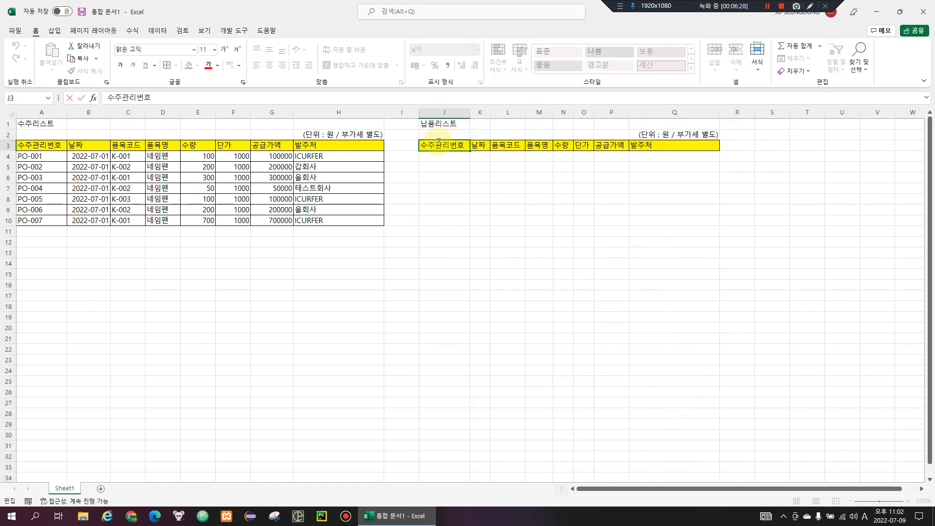
pyautogui.press('BackSpace')
pyautogui.press('BackSpace')
pyautogui.write('나')
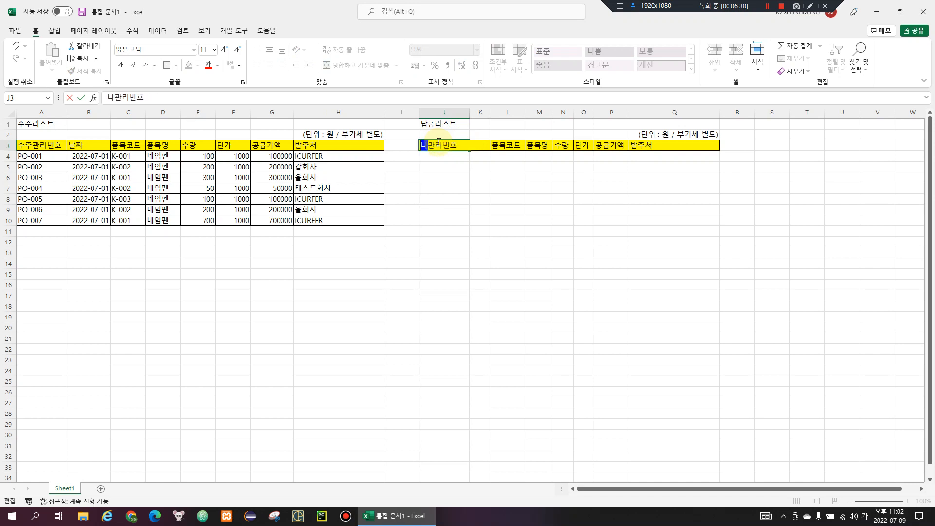
pyautogui.write('ㅂ품')
pyautogui.hotkey('ctrl', 'Return')
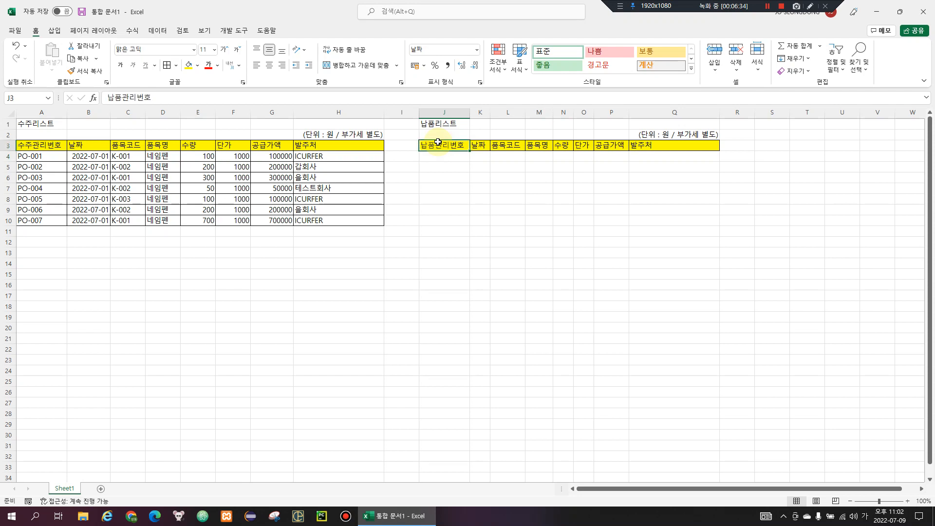
pyautogui.press('Return')
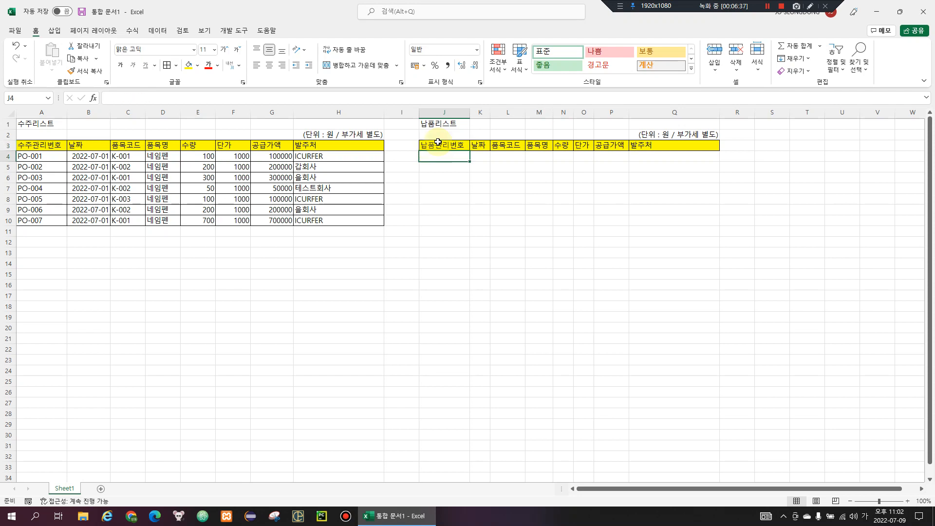
# Step: Enter the date 7-2 in K4 of the delivery list and widen column K to fit it
pyautogui.moveTo(488, 110); pyautogui.dragTo(503, 111)
pyautogui.click(481, 210)
pyautogui.click(480, 157)
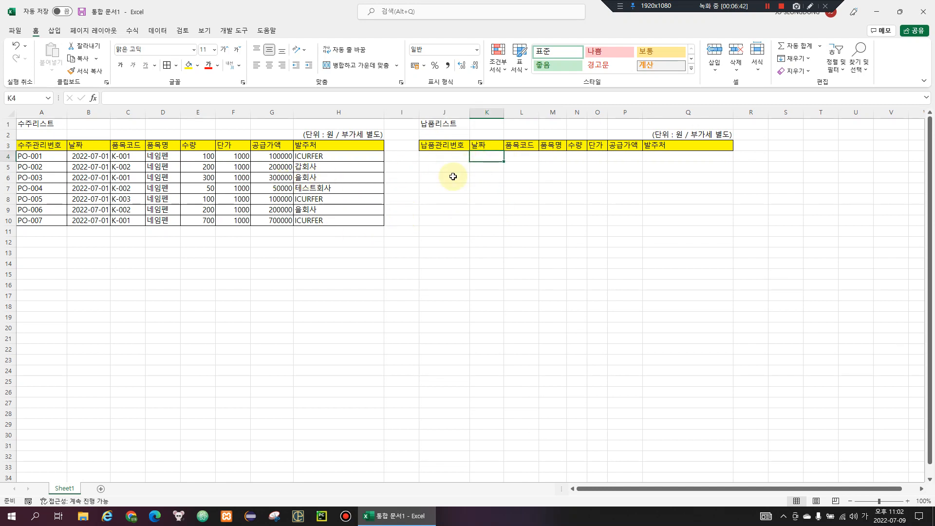
pyautogui.write('7-2')
pyautogui.press('Return')
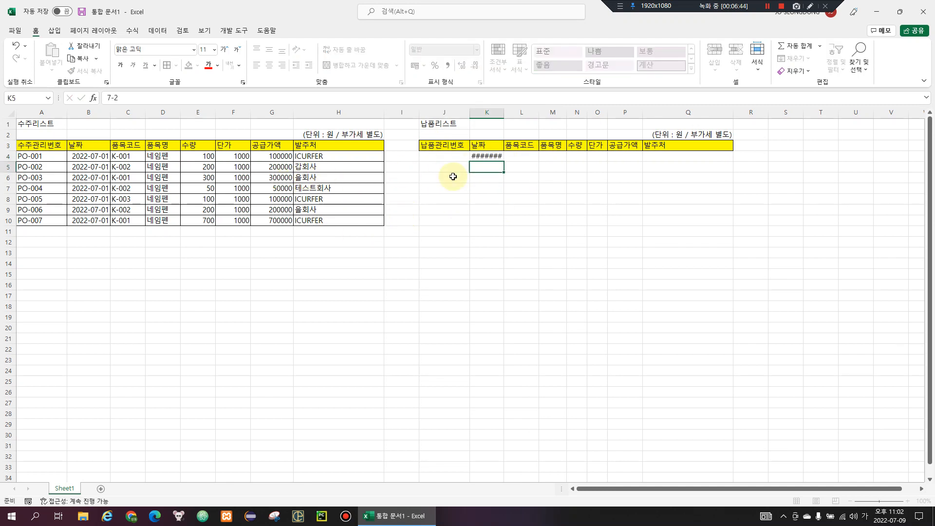
pyautogui.press('Left')
pyautogui.press('Up')
pyautogui.press('Right')
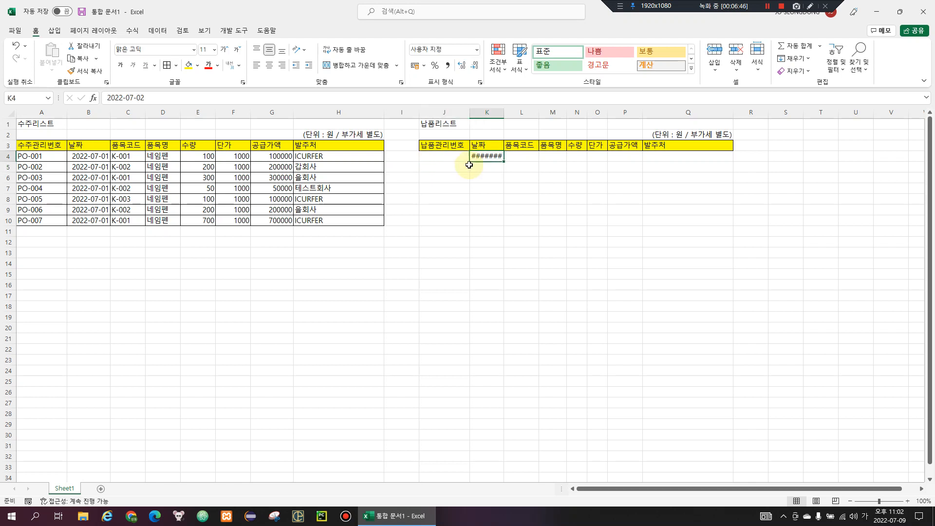
pyautogui.doubleClick(503, 113)
# Step: Apply the formatting of the order date in B4 to K4 and refit column K's width
pyautogui.click(87, 156)
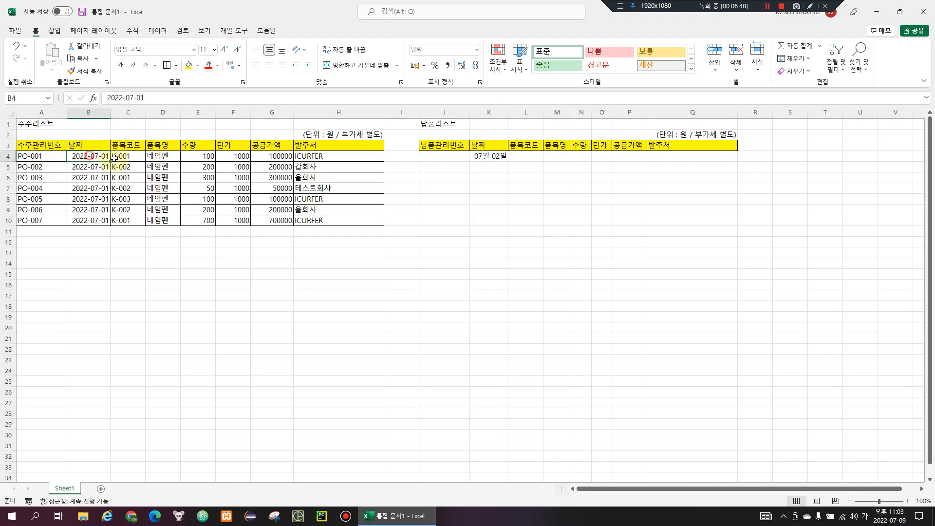
pyautogui.hotkey('ctrl', 'c')
pyautogui.click(490, 155)
pyautogui.hotkey('ctrl', 'v')
pyautogui.click(494, 116)
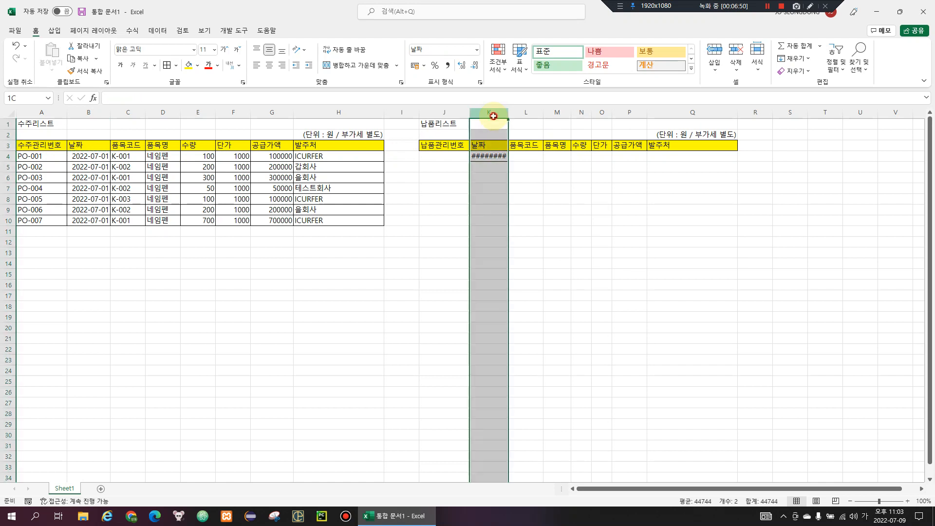
pyautogui.click(489, 156)
pyautogui.rightClick(494, 115)
pyautogui.press('Escape')
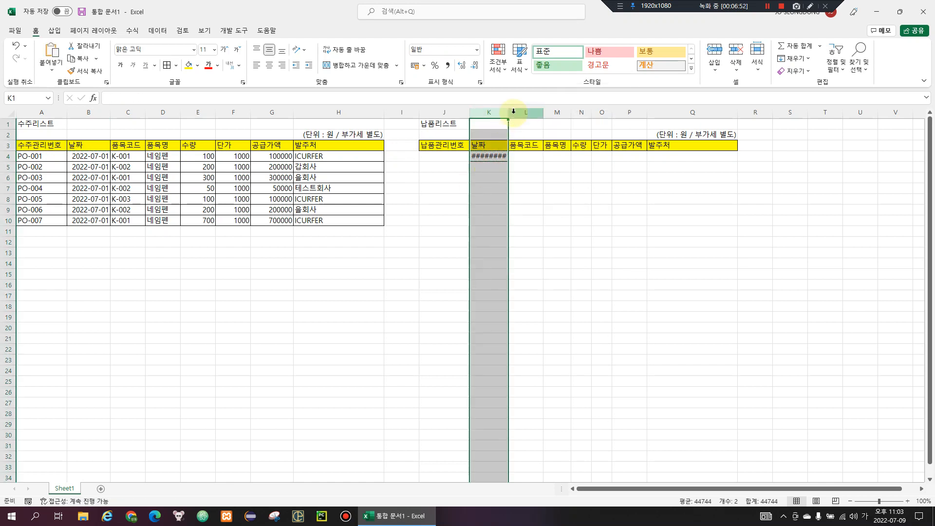
pyautogui.doubleClick(509, 112)
# Step: Format the whole of column K as a date (날짜) in the *2012-03-14 style
pyautogui.hotkey('ctrl', '1')
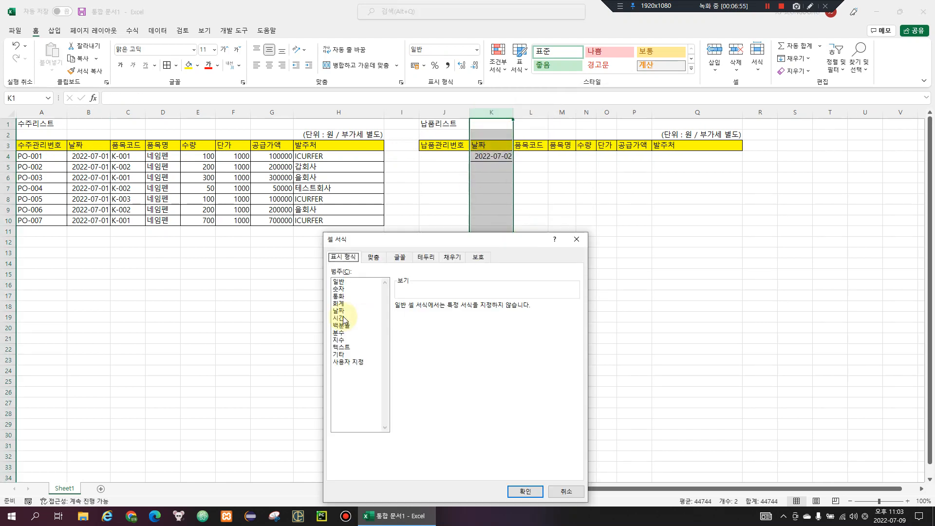
pyautogui.click(339, 311)
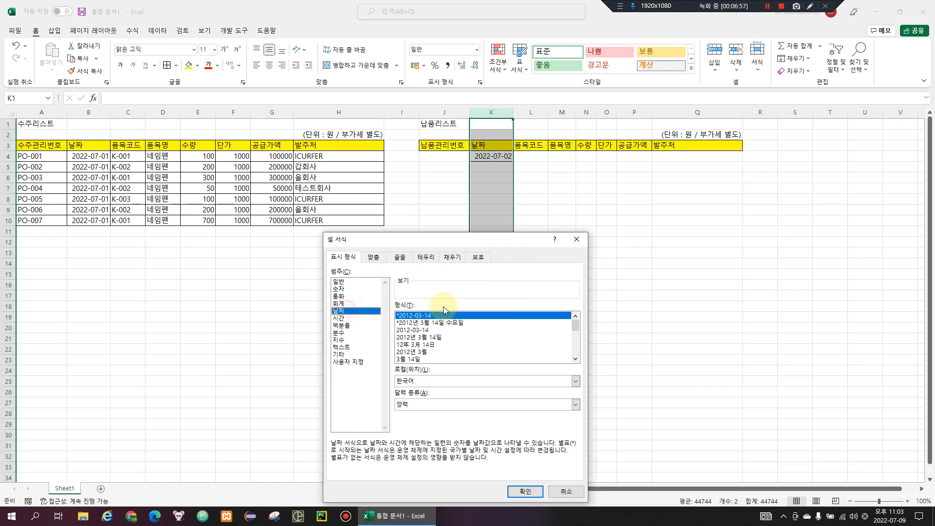
pyautogui.click(522, 492)
# Step: Apply all borders to the delivery list range J3:Q11, covering the headings and eight blank rows
pyautogui.click(445, 157)
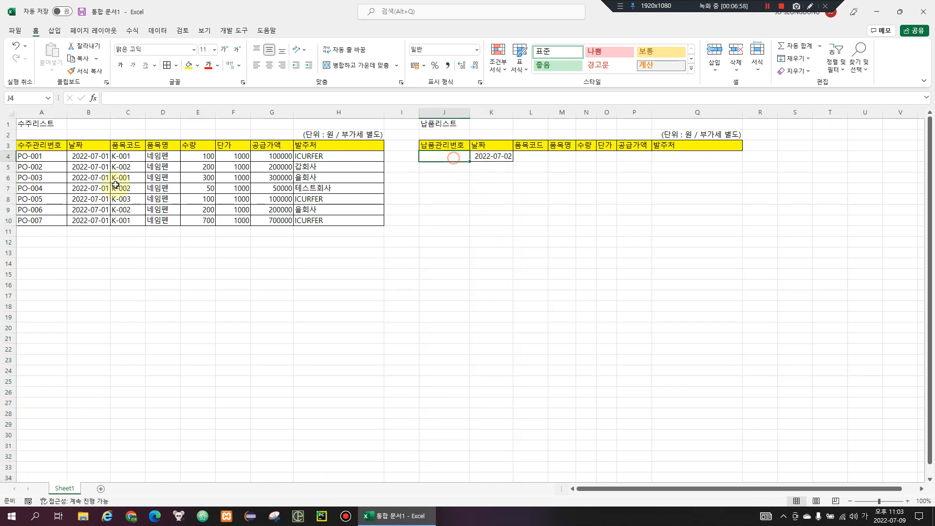
pyautogui.click(59, 160)
pyautogui.click(464, 169)
pyautogui.click(465, 157)
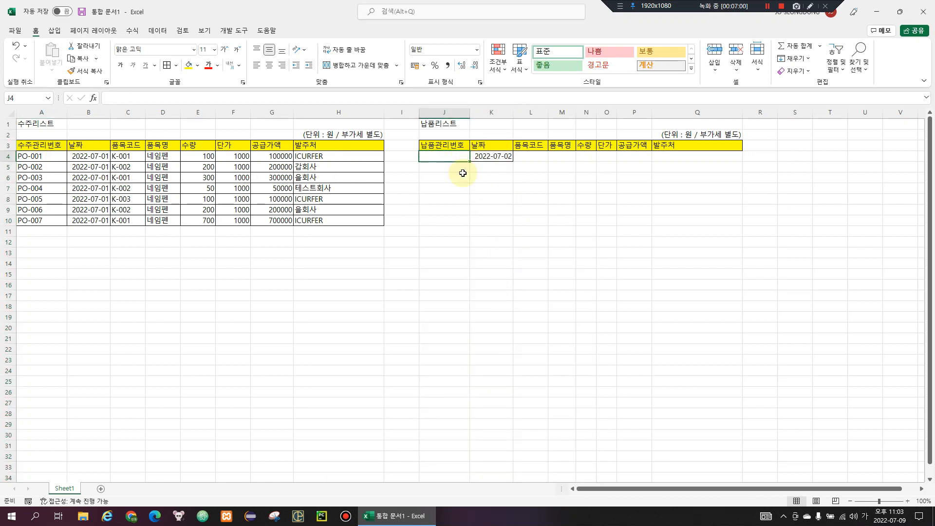
pyautogui.click(456, 200)
pyautogui.click(460, 148)
pyautogui.moveTo(721, 225); pyautogui.dragTo(711, 238)
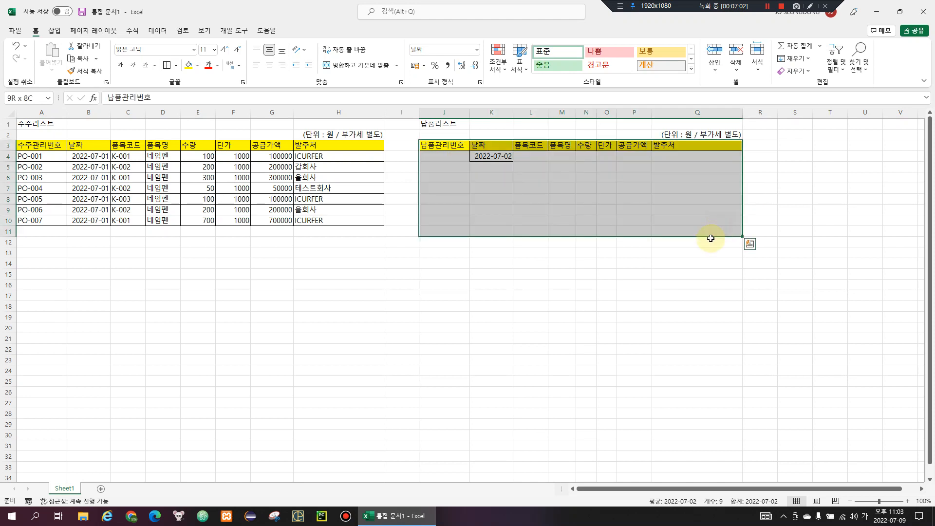
pyautogui.click(167, 65)
pyautogui.click(557, 201)
pyautogui.click(498, 158)
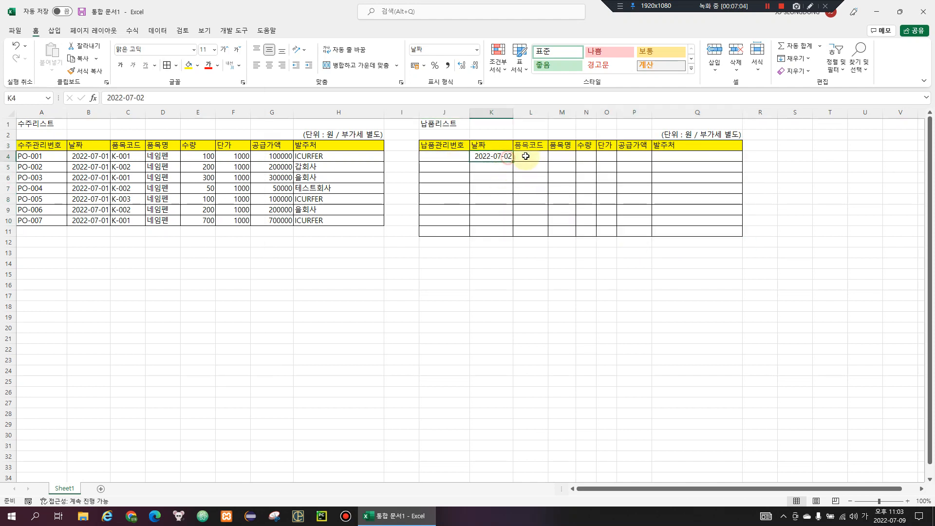
pyautogui.click(530, 157)
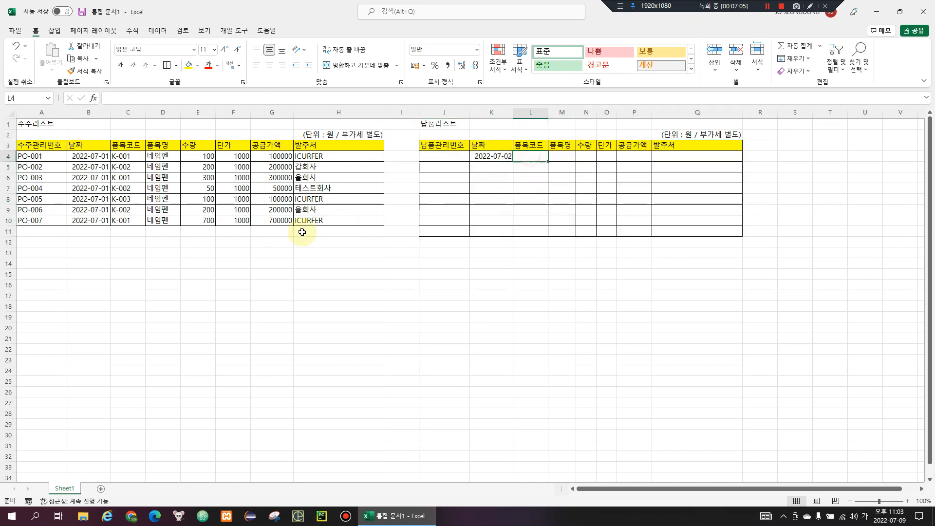
pyautogui.click(140, 155)
pyautogui.keyDown('shift'); pyautogui.click(172, 156); pyautogui.keyUp('shift')
pyautogui.hotkey('ctrl', 'c')
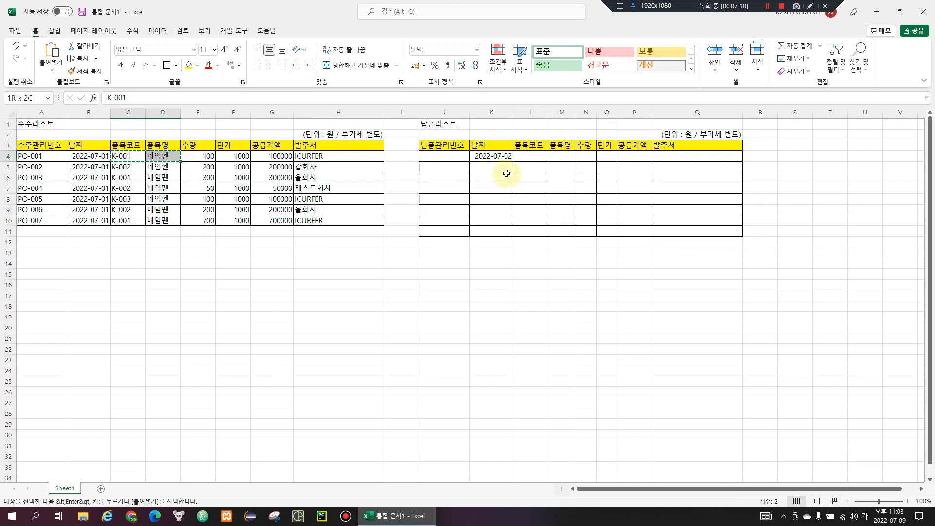
pyautogui.click(531, 157)
pyautogui.rightClick(539, 159)
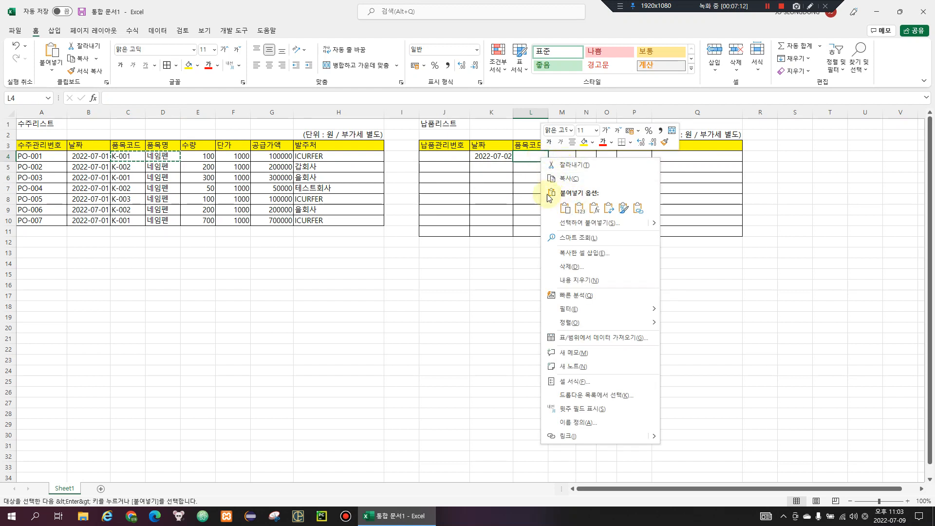
pyautogui.click(539, 160)
pyautogui.write('ㅍ')
pyautogui.press('Escape')
pyautogui.click(197, 198)
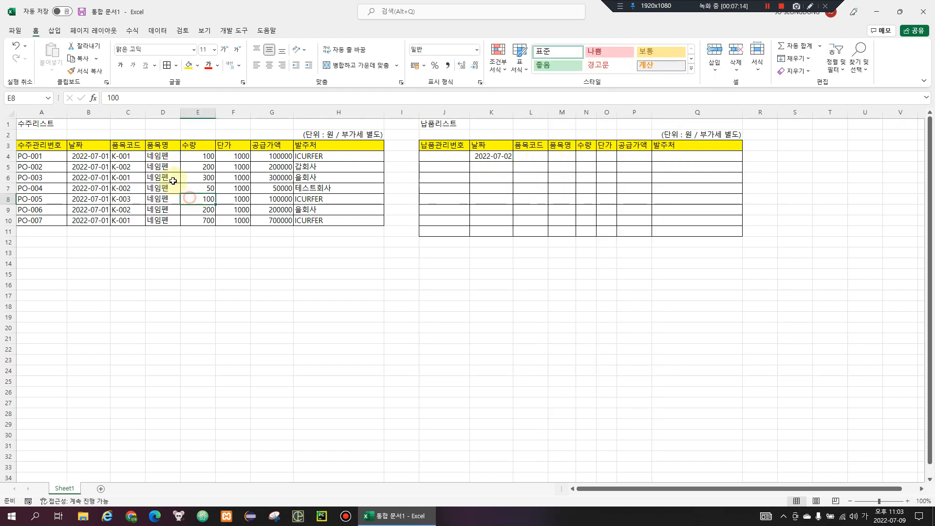
# Step: Copy the item code and item name of order PO-001 (C4:D4) into L4:M4 of the delivery list
pyautogui.moveTo(138, 157); pyautogui.dragTo(165, 158)
pyautogui.hotkey('ctrl', 'c')
pyautogui.click(541, 155)
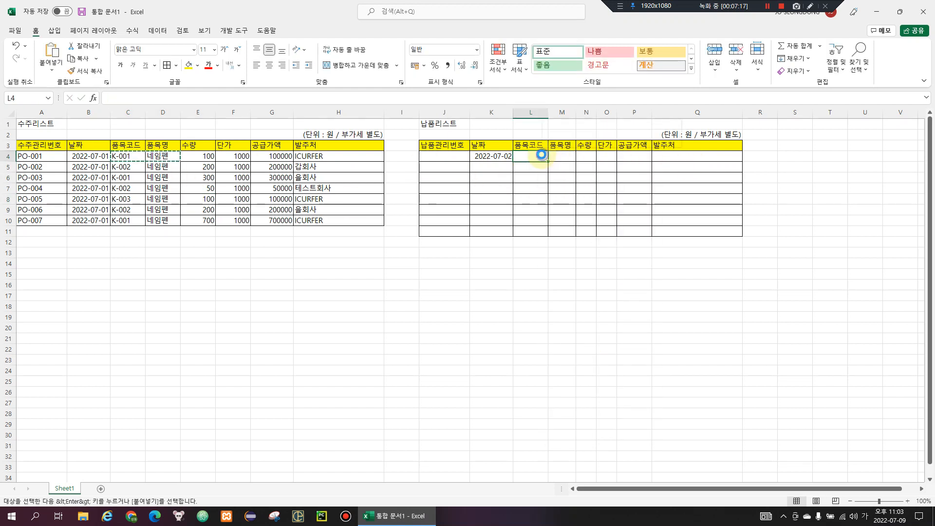
pyautogui.press('Return')
# Step: Enter 10 as the delivery quantity (수량) in N4
pyautogui.click(588, 155)
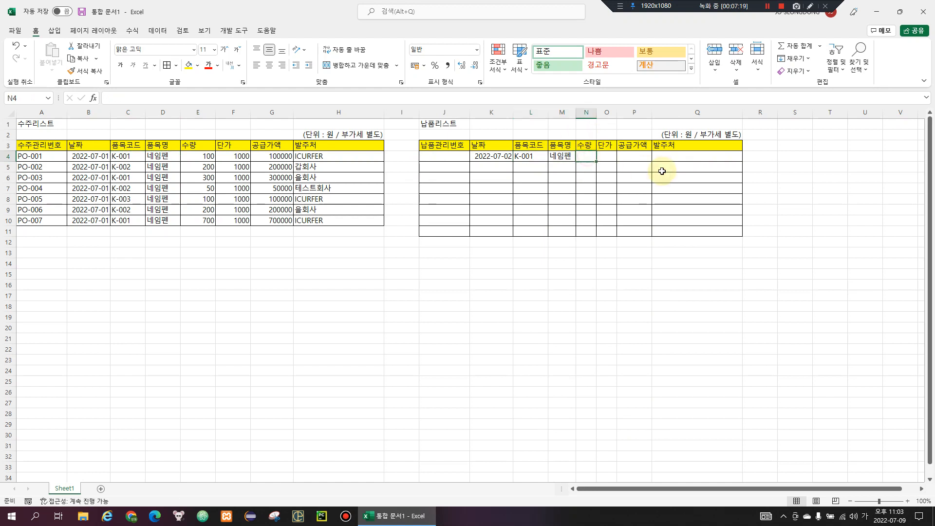
pyautogui.write('10')
pyautogui.press('Return')
# Step: Repeat the first delivery's date, 2022-07-02, in K5 of the delivery list
pyautogui.press('Left')
pyautogui.press('Up')
pyautogui.press('Down')
pyautogui.press('Left')
pyautogui.press('Left')
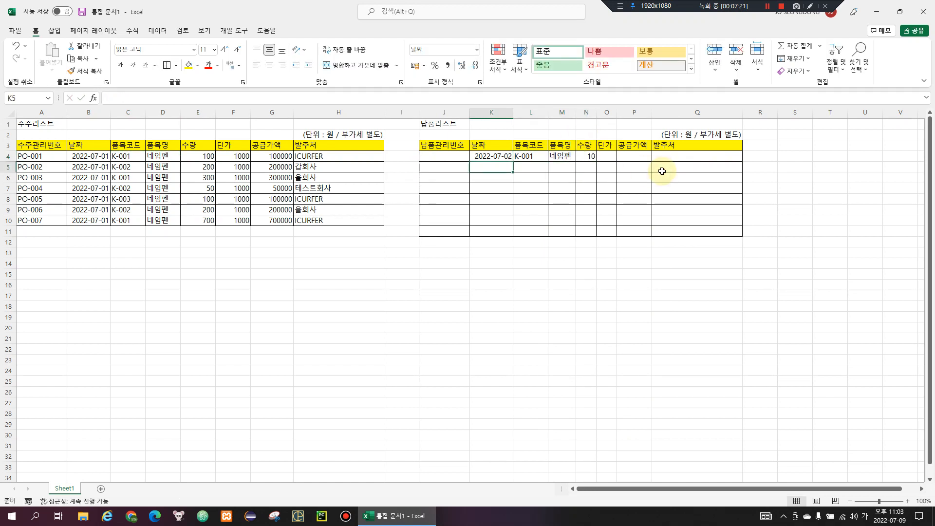
pyautogui.press('Right')
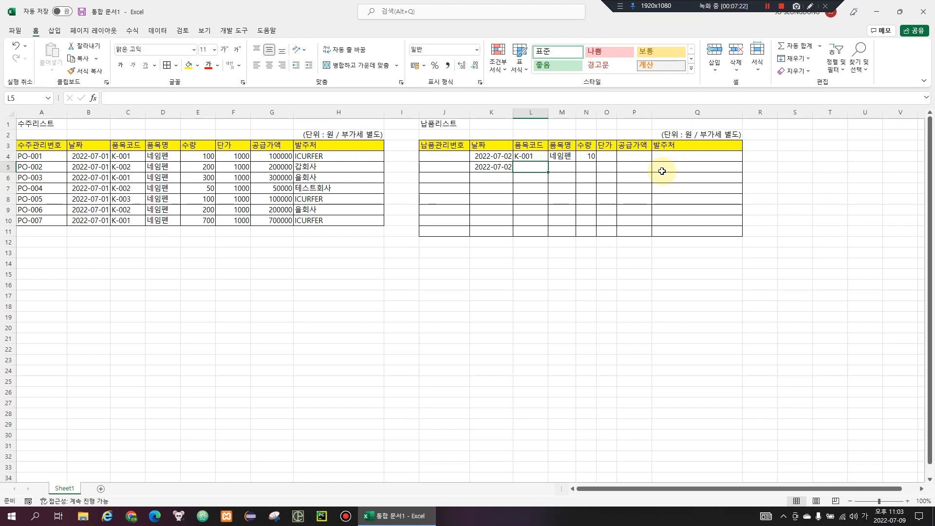
# Step: Set the first delivery's quantity (수량) in N4 to 50
pyautogui.press('Up')
pyautogui.press('Right')
pyautogui.press('Right')
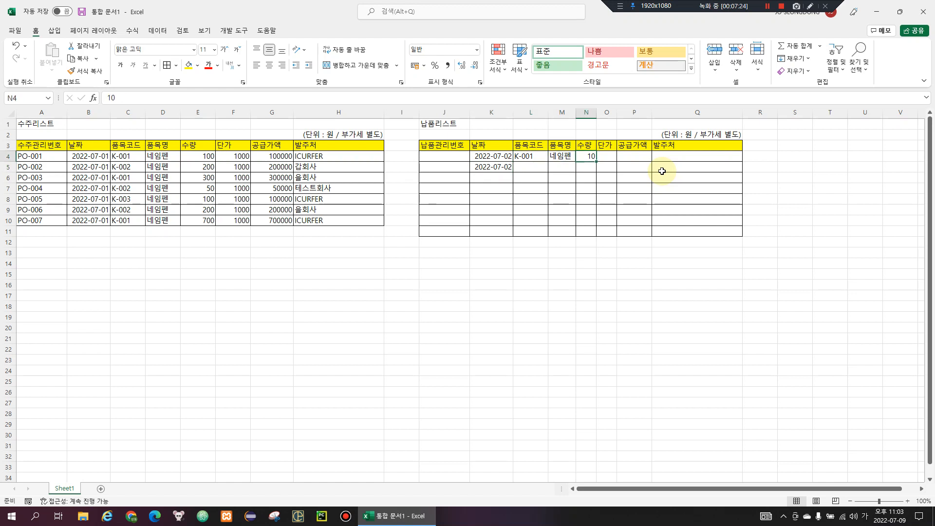
pyautogui.write('50')
# Step: Fill the item code, item name and quantity in L4:N4 down into row 5
pyautogui.press('Left')
pyautogui.press('Left')
pyautogui.hotkey('shift', 'Down')
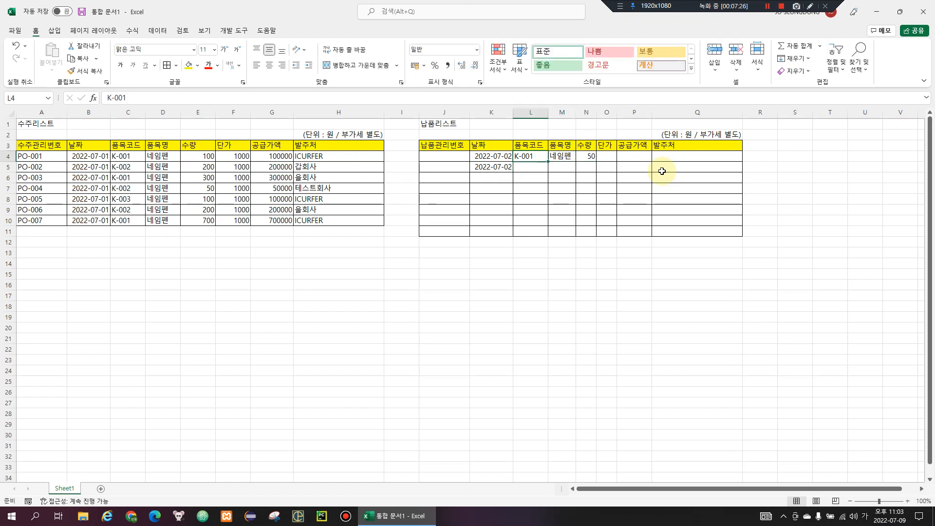
pyautogui.hotkey('shift', 'Right')
pyautogui.hotkey('shift', 'Right')
pyautogui.hotkey('ctrl', 'd')
pyautogui.press('Right')
pyautogui.press('Right')
pyautogui.press('Right')
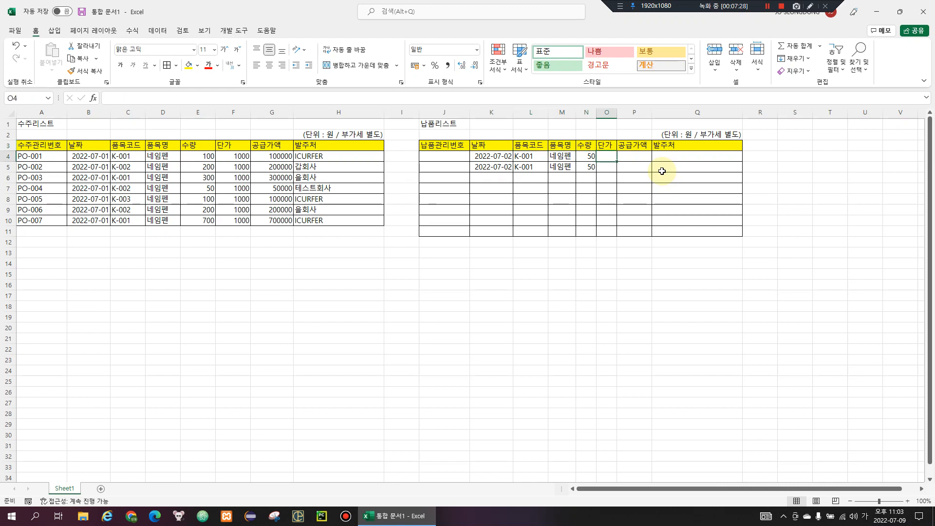
pyautogui.press('Left')
pyautogui.press('Left')
pyautogui.press('Left')
pyautogui.press('Left')
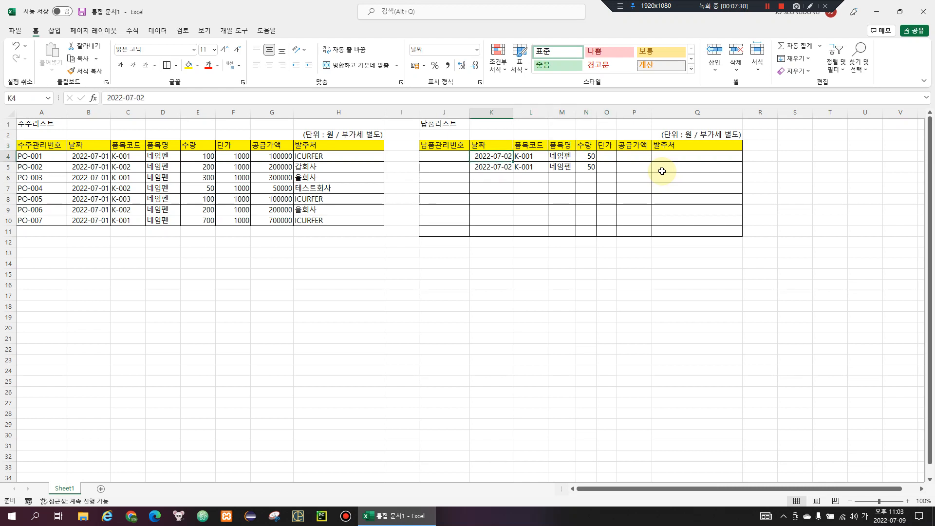
pyautogui.press('Left')
pyautogui.press('Right')
pyautogui.press('Right')
pyautogui.press('Right')
pyautogui.press('Right')
pyautogui.press('Left')
pyautogui.press('Left')
pyautogui.press('Left')
pyautogui.press('Left')
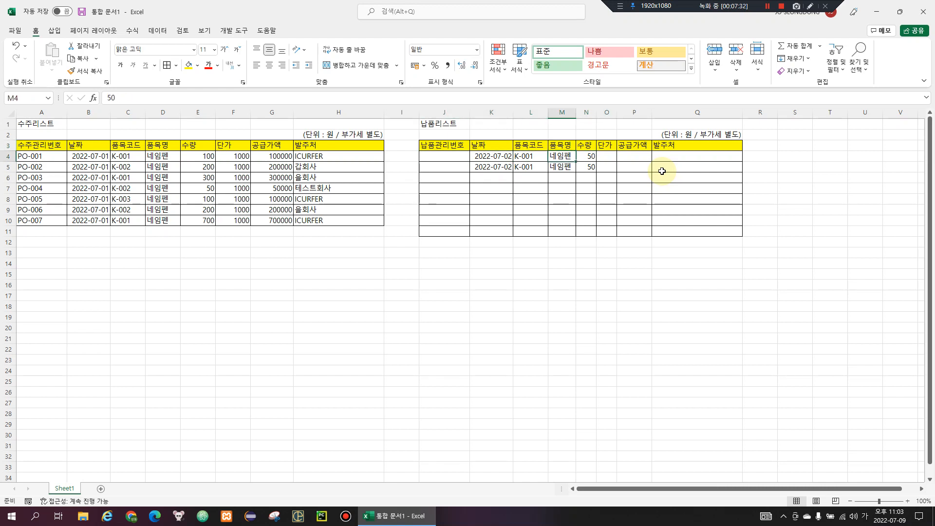
# Step: Insert an entire column at K, in front of the delivery list's 날짜 column
pyautogui.press('Right')
pyautogui.press('Up')
pyautogui.hotkey('ctrl', 'shift', '+')
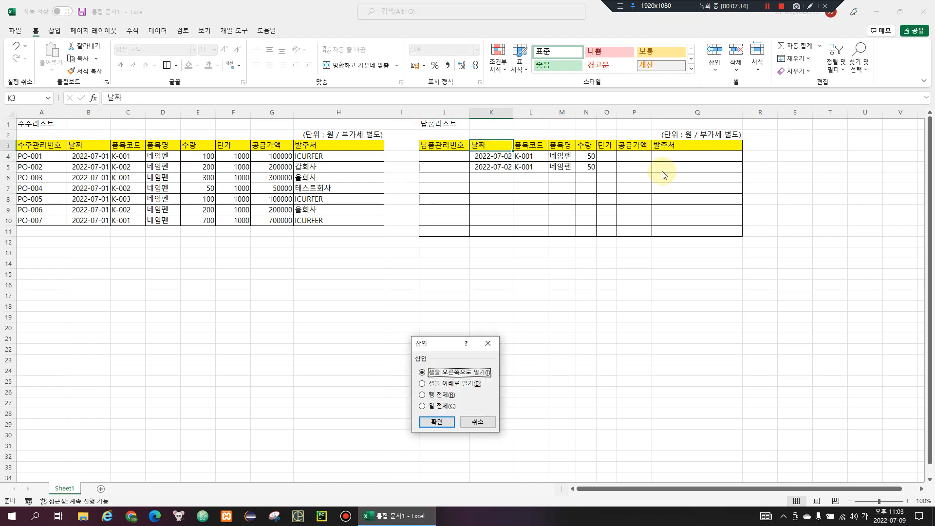
pyautogui.press('c')
pyautogui.press('Return')
# Step: Give the new delivery list column the heading 수주관리번호 in K3
pyautogui.press('Left')
pyautogui.press('Right')
pyautogui.hotkey('ctrl', 'r')
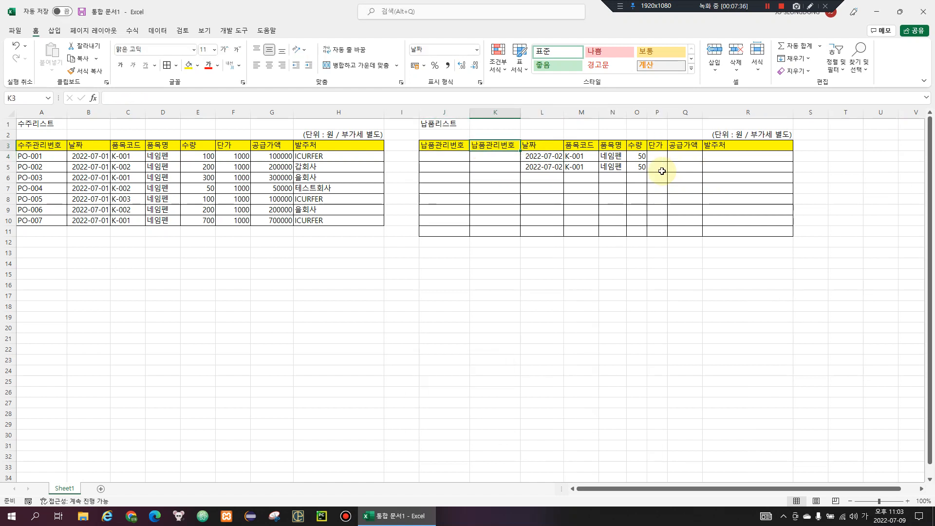
pyautogui.write('숫')
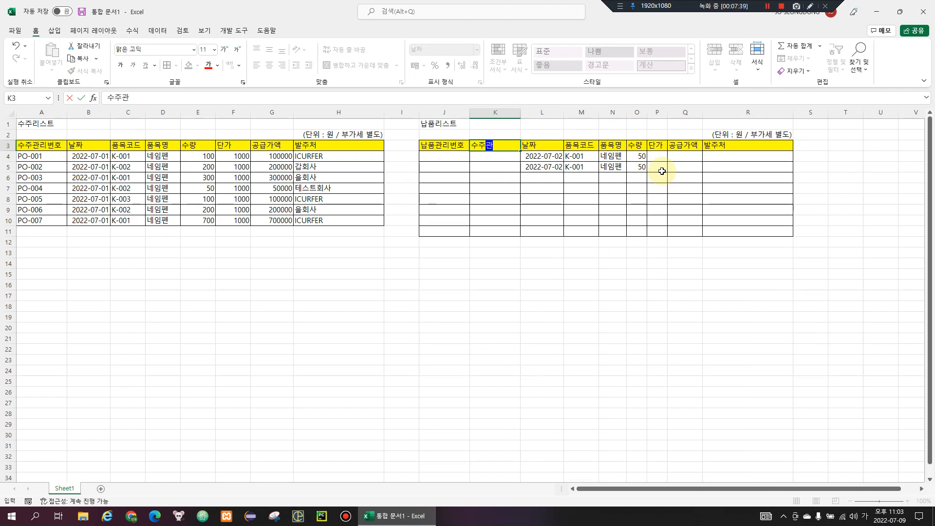
pyautogui.write('주관리번호')
pyautogui.press('Return')
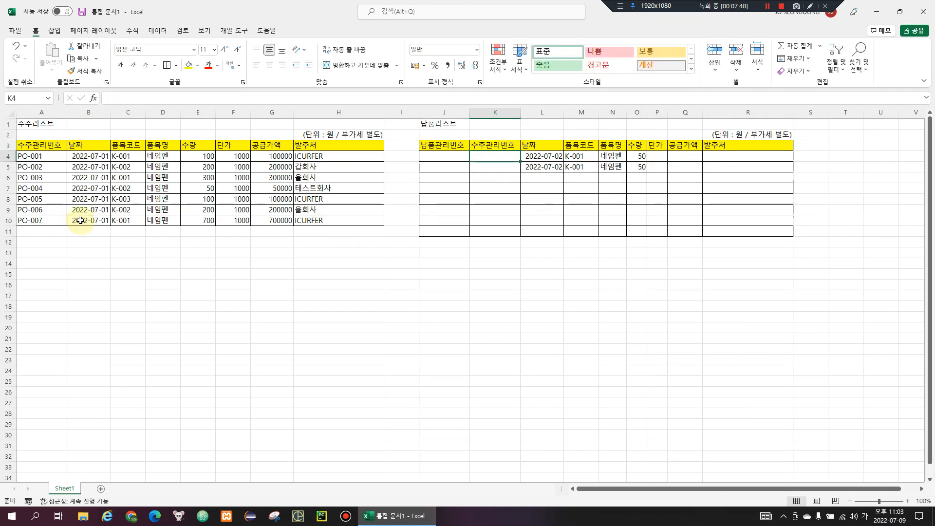
# Step: Copy the order number PO-001 from A4 into K4 and K5 of the delivery list
pyautogui.click(42, 156)
pyautogui.hotkey('ctrl', 'c')
pyautogui.click(465, 181)
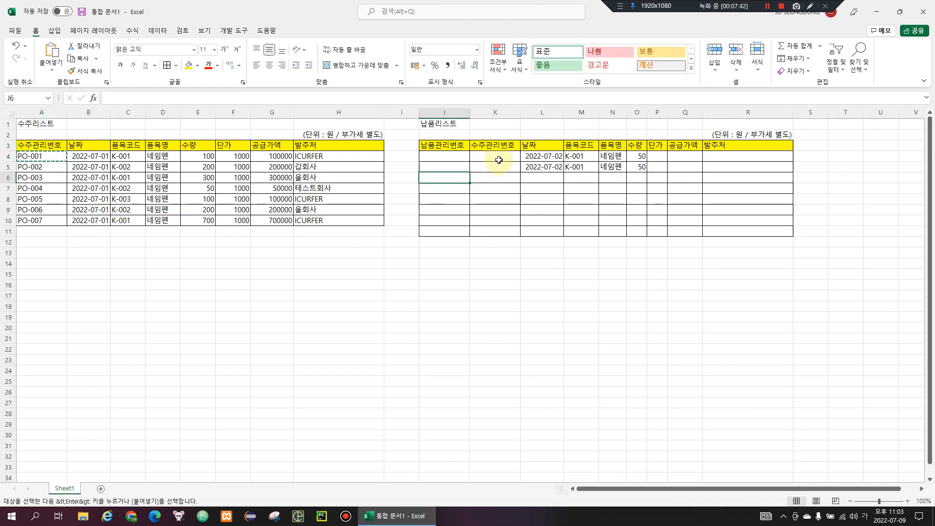
pyautogui.click(499, 160)
pyautogui.hotkey('ctrl', 'v')
pyautogui.click(512, 171)
pyautogui.press('Return')
pyautogui.click(637, 209)
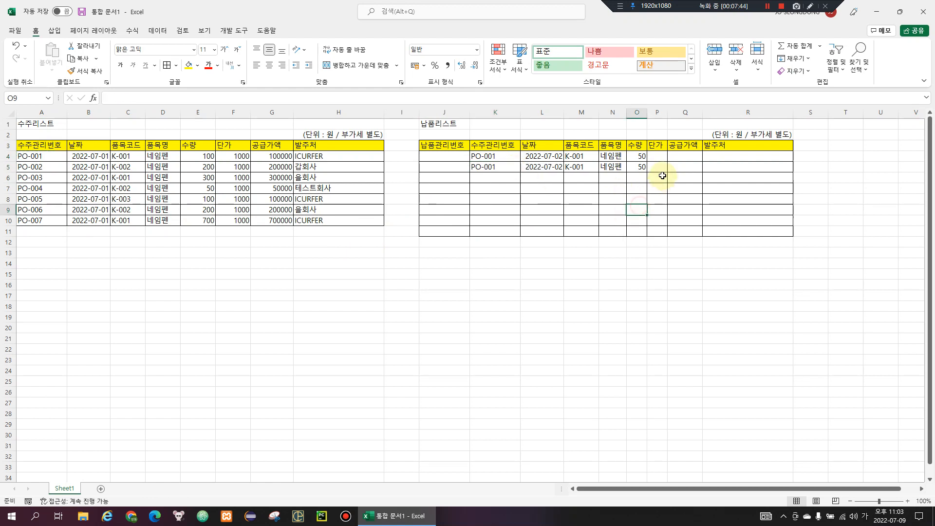
pyautogui.click(674, 153)
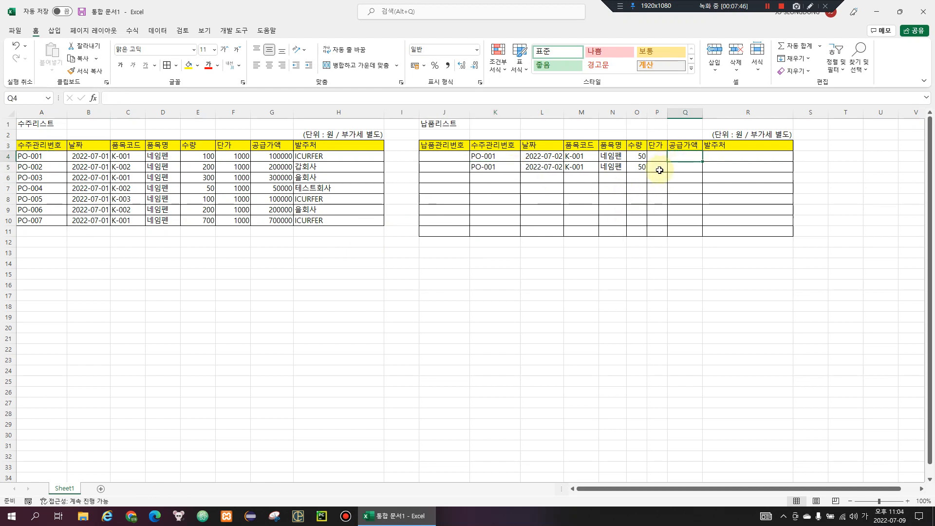
pyautogui.click(697, 166)
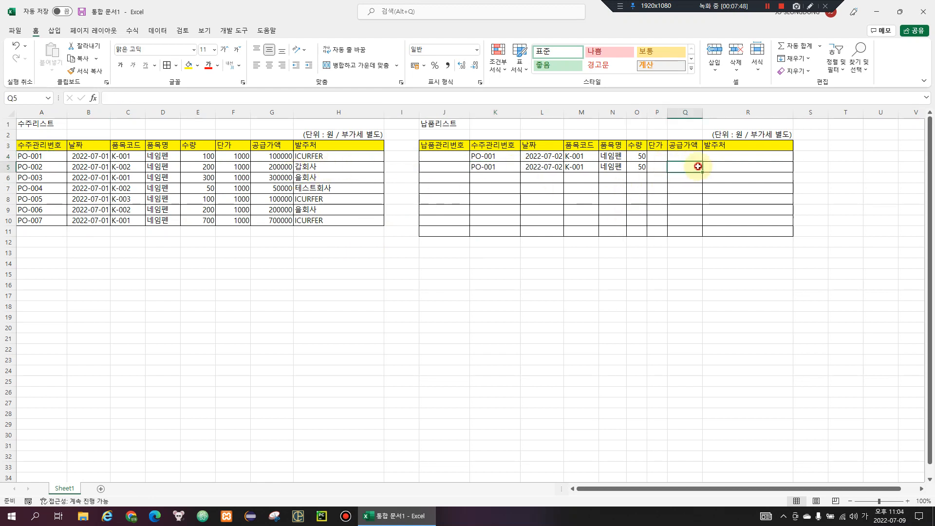
pyautogui.click(633, 166)
pyautogui.click(503, 155)
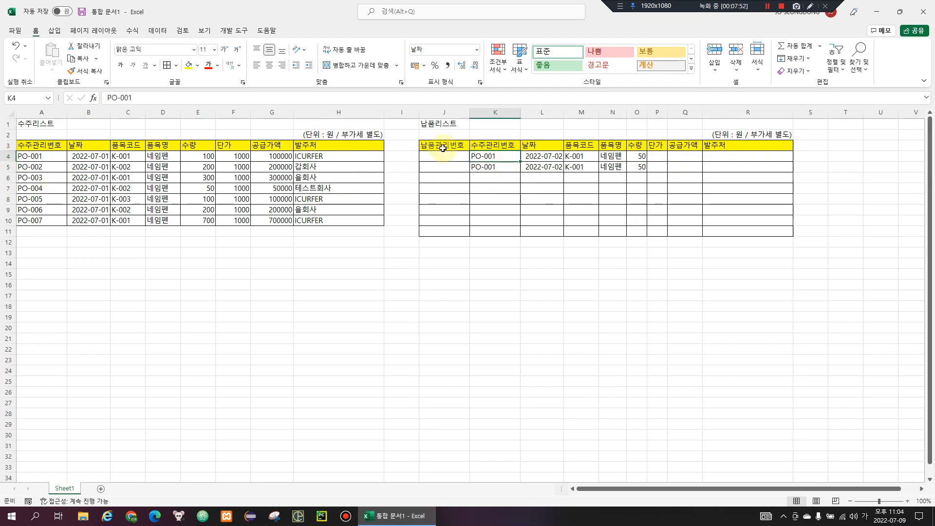
# Step: Insert a column after the order list's 발주처 column and head it 누적납품수량 in I3
pyautogui.click(408, 116)
pyautogui.hotkey('ctrl', '+')
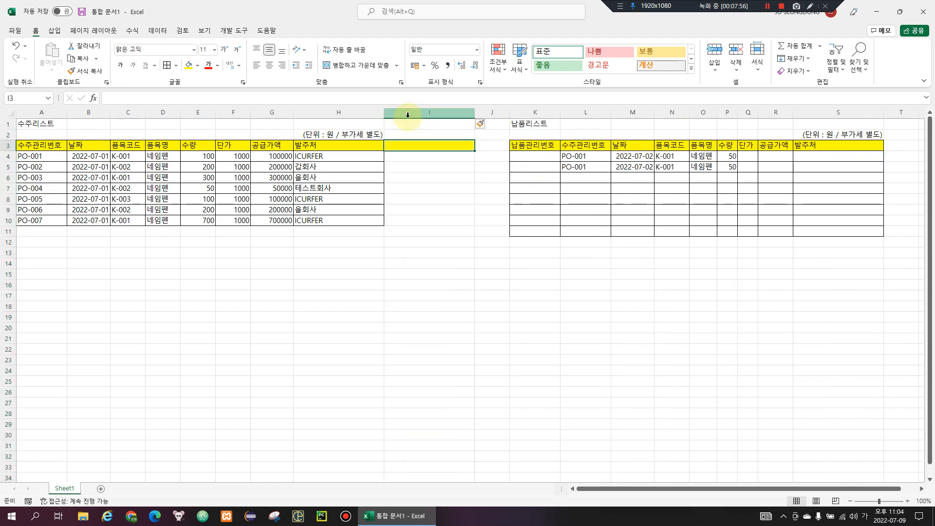
pyautogui.write('나')
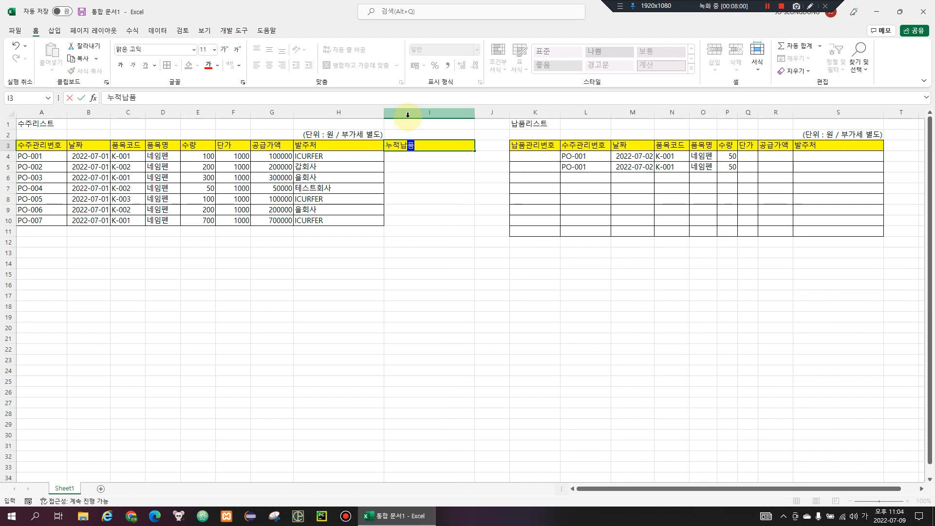
pyautogui.write('적납품수량')
pyautogui.press('Tab')
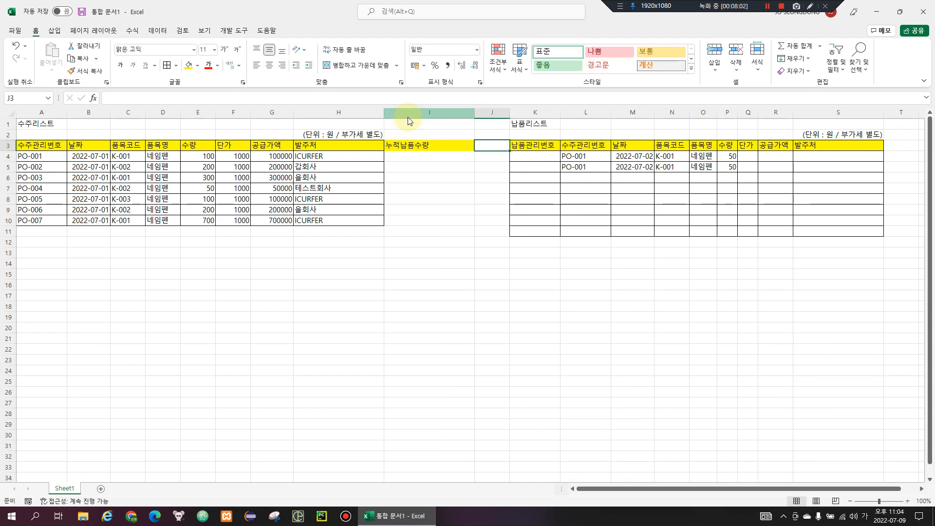
# Step: Add another inserted column headed 잔량 in J3 and fit the widths of columns I and J to their headings
pyautogui.write('잔량')
pyautogui.press('Return')
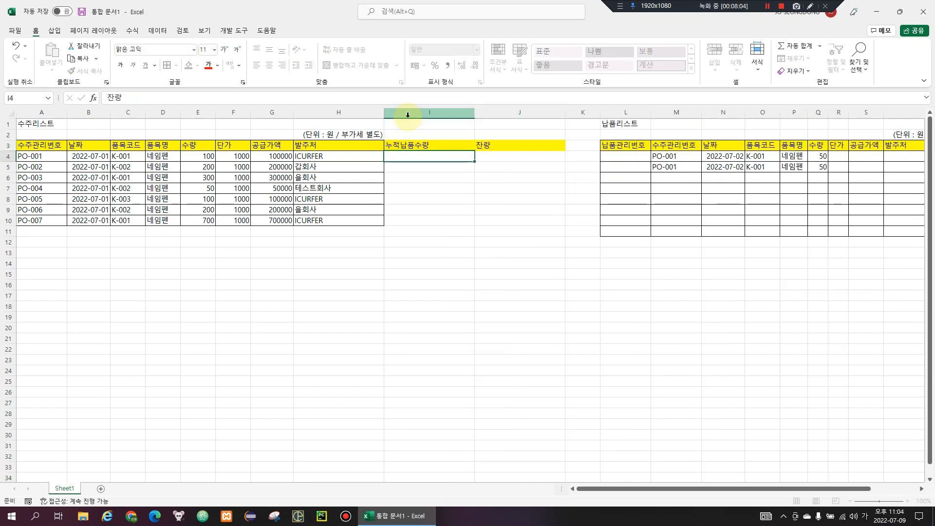
pyautogui.click(408, 116)
pyautogui.doubleClick(475, 113)
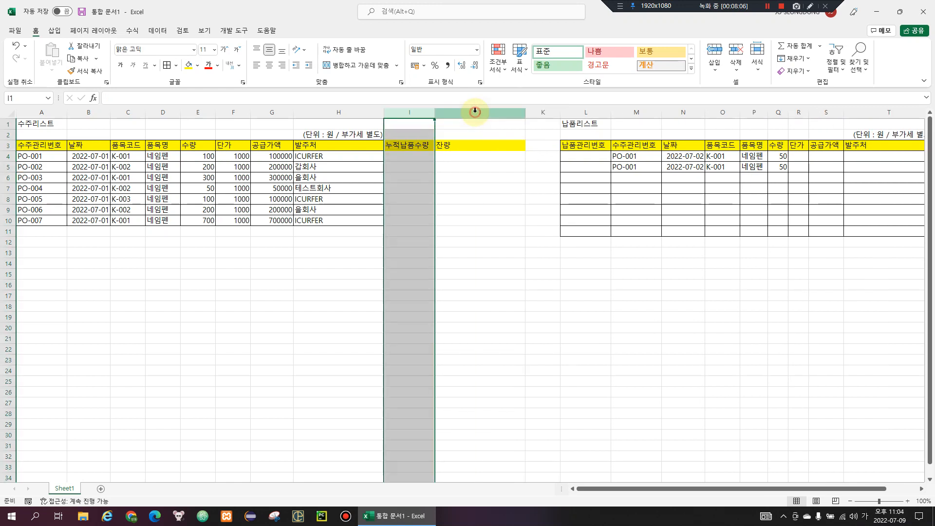
pyautogui.doubleClick(524, 115)
pyautogui.click(460, 177)
pyautogui.click(446, 155)
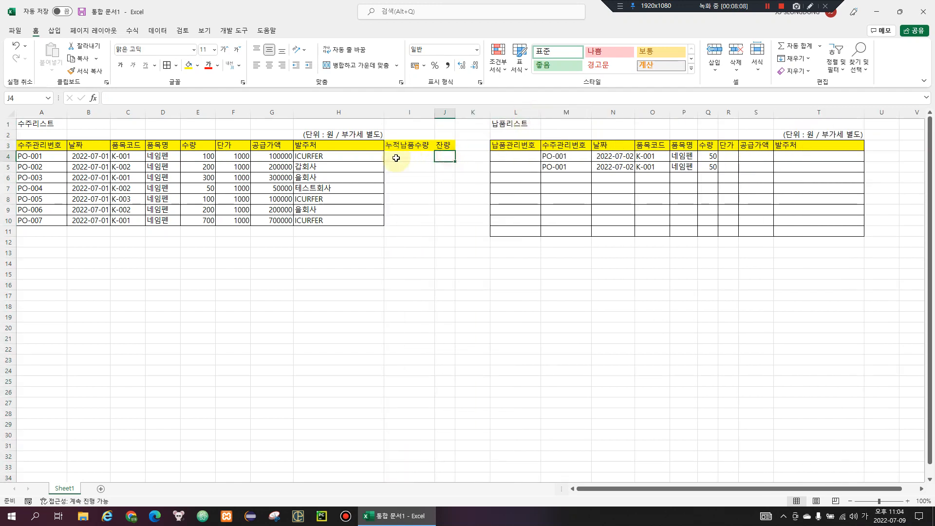
# Step: Apply all borders to the 누적납품수량 and 잔량 columns of the order list, I3:J10
pyautogui.click(399, 157)
pyautogui.click(408, 152)
pyautogui.moveTo(408, 148); pyautogui.dragTo(429, 219)
pyautogui.moveTo(445, 297); pyautogui.dragTo(472, 307)
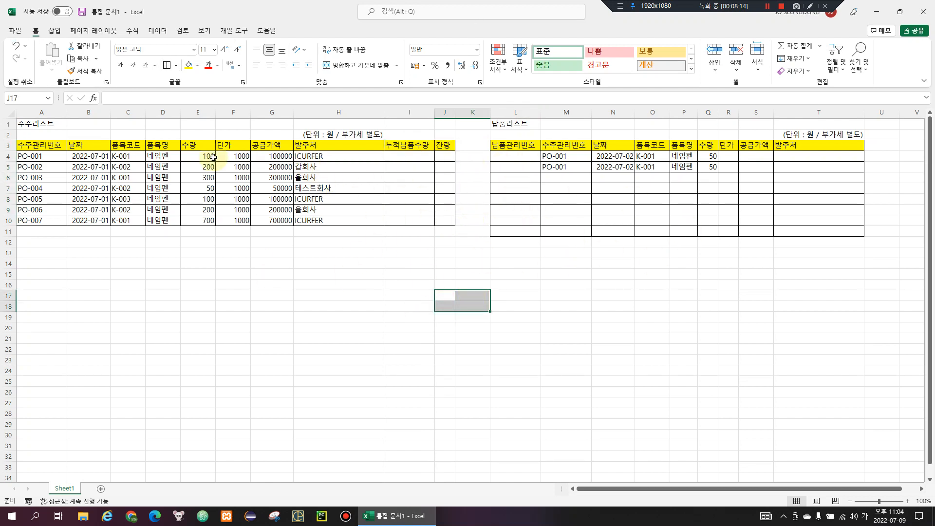
pyautogui.moveTo(415, 156); pyautogui.dragTo(411, 188)
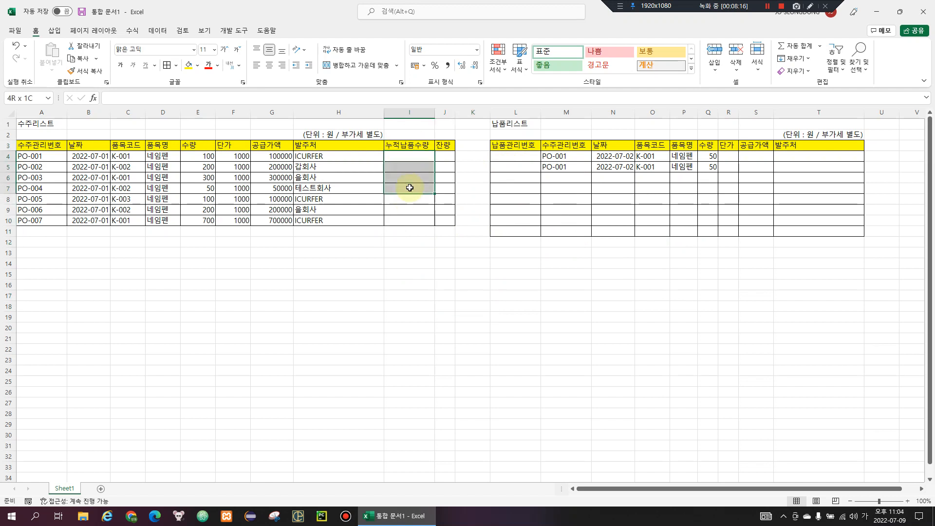
pyautogui.moveTo(531, 125); pyautogui.dragTo(789, 257)
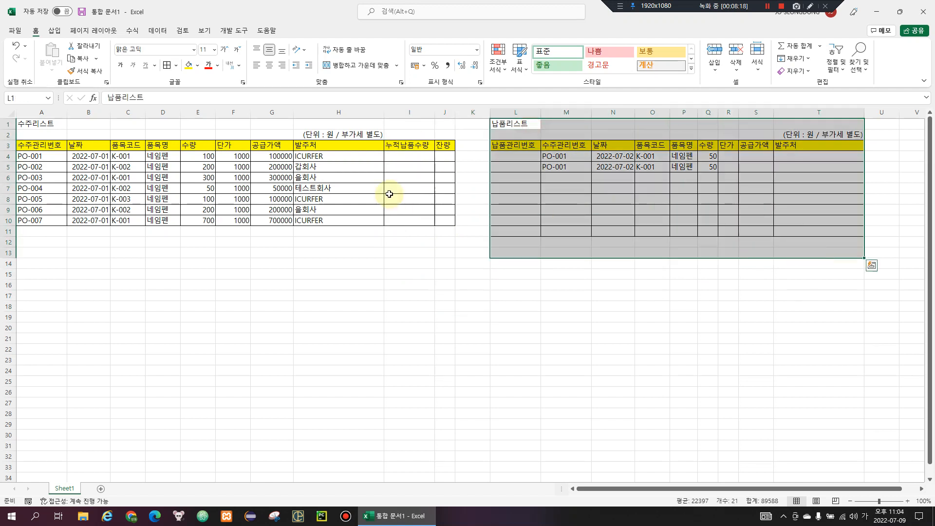
# Step: Review the order list's 수량 and 단가 columns against its empty 누적납품수량 and 잔량 columns
pyautogui.click(398, 154)
pyautogui.moveTo(398, 231); pyautogui.dragTo(403, 224)
pyautogui.moveTo(444, 156); pyautogui.dragTo(444, 210)
pyautogui.moveTo(197, 148); pyautogui.dragTo(241, 221)
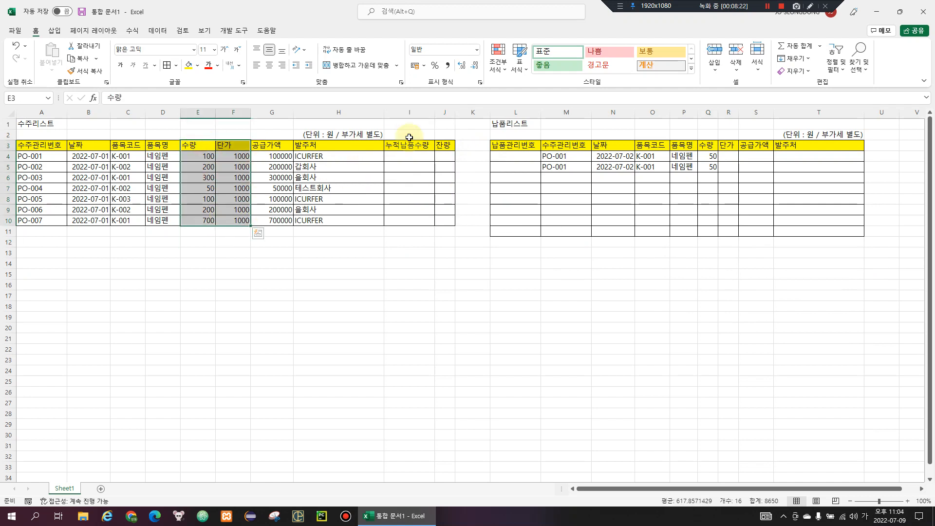
pyautogui.moveTo(417, 143); pyautogui.dragTo(440, 224)
pyautogui.click(452, 169)
pyautogui.click(407, 150)
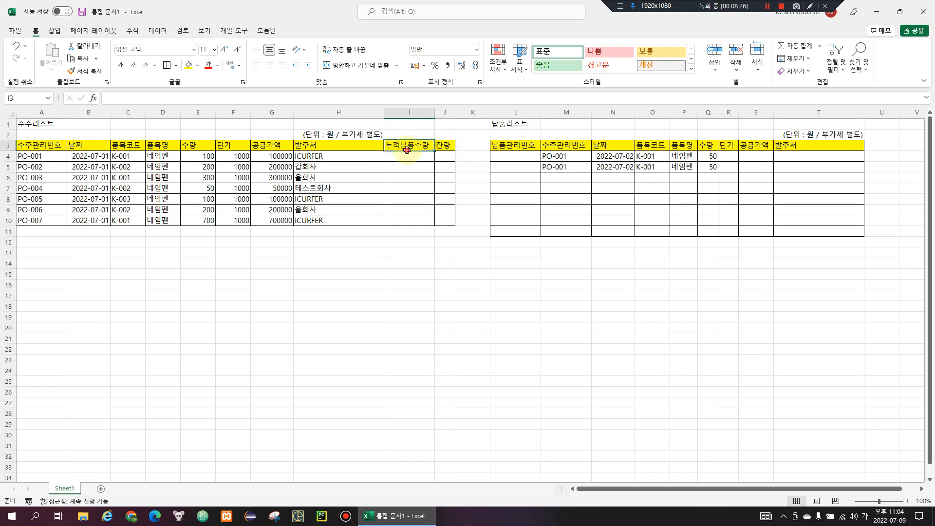
pyautogui.click(440, 151)
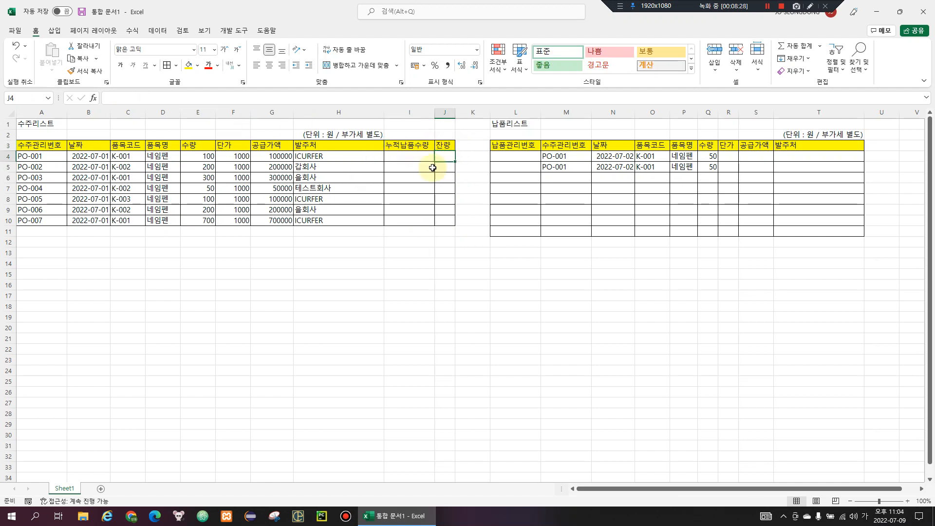
pyautogui.moveTo(445, 134); pyautogui.dragTo(40, 217)
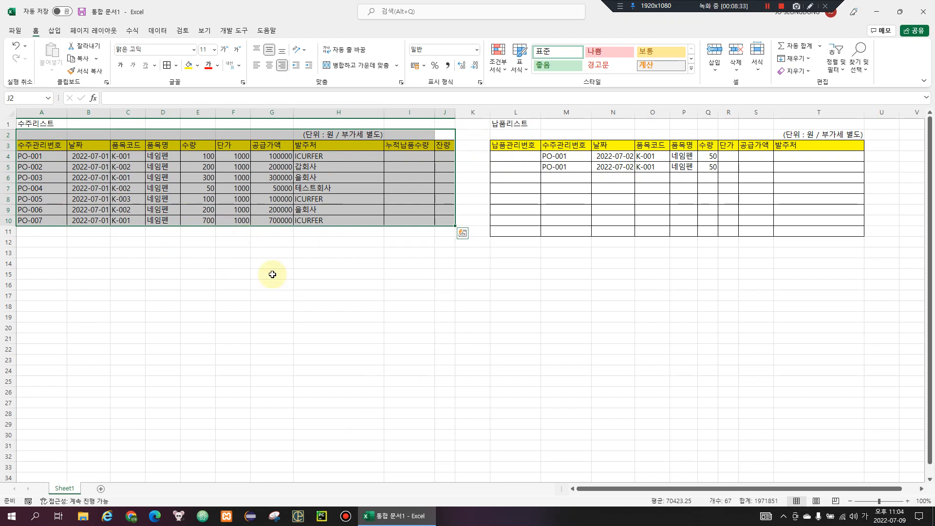
# Step: Examine how the delivery list's 수주관리번호, 품목코드 and 품목명 entries relate to the order list
pyautogui.click(766, 219)
pyautogui.click(803, 166)
pyautogui.click(575, 167)
pyautogui.click(573, 155)
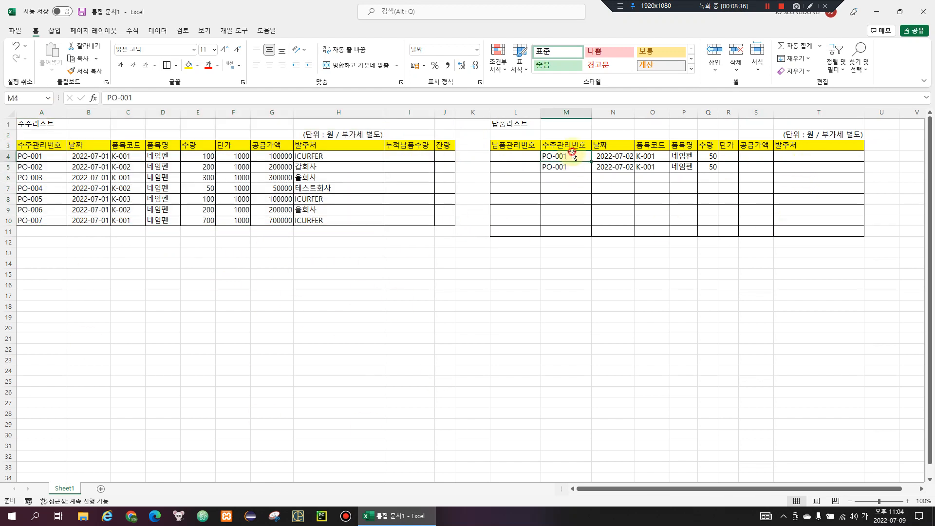
pyautogui.moveTo(569, 157); pyautogui.dragTo(566, 188)
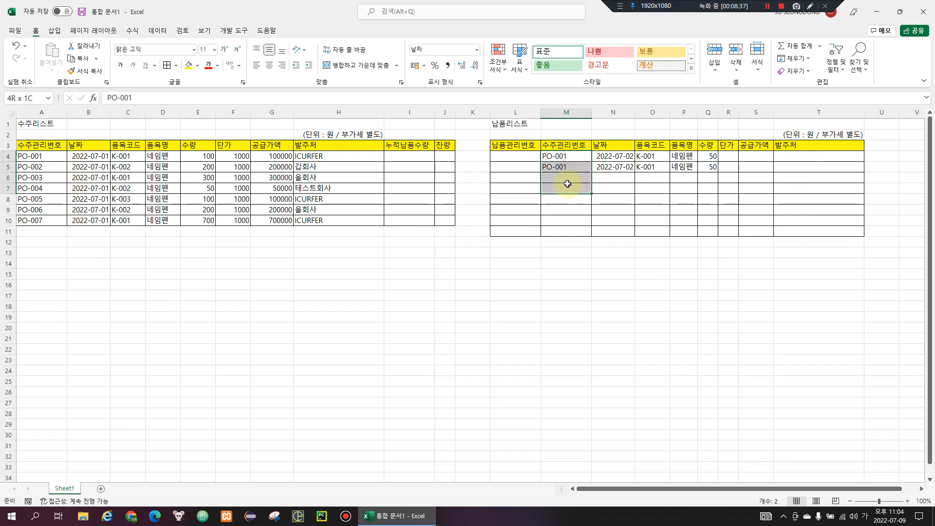
pyautogui.click(646, 155)
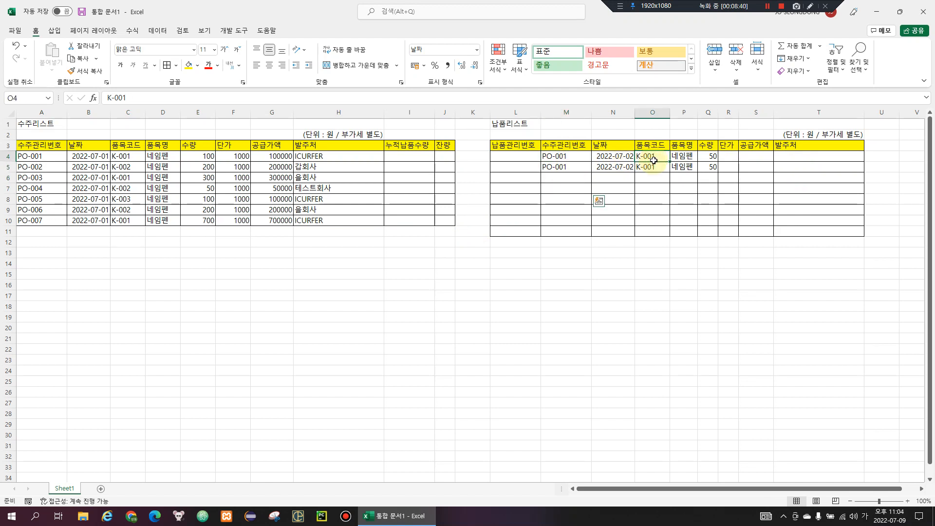
pyautogui.moveTo(653, 160); pyautogui.dragTo(685, 168)
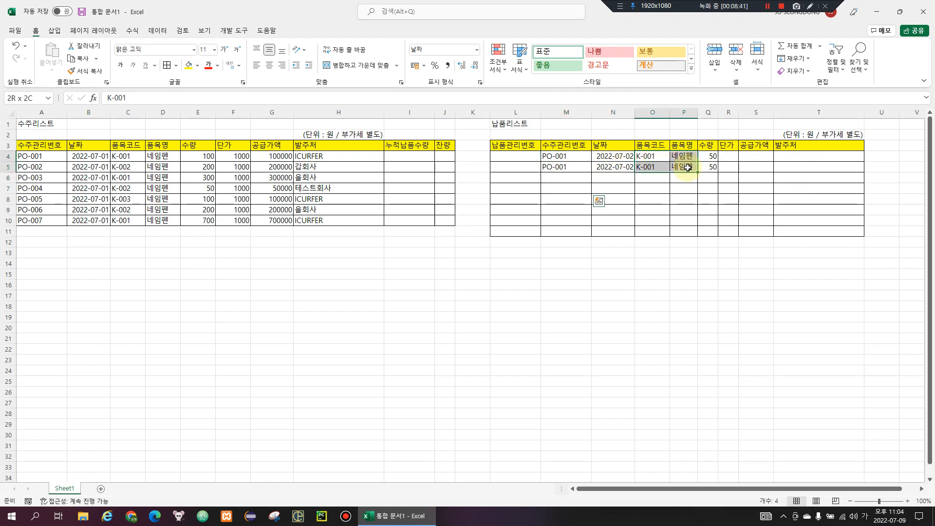
pyautogui.click(447, 155)
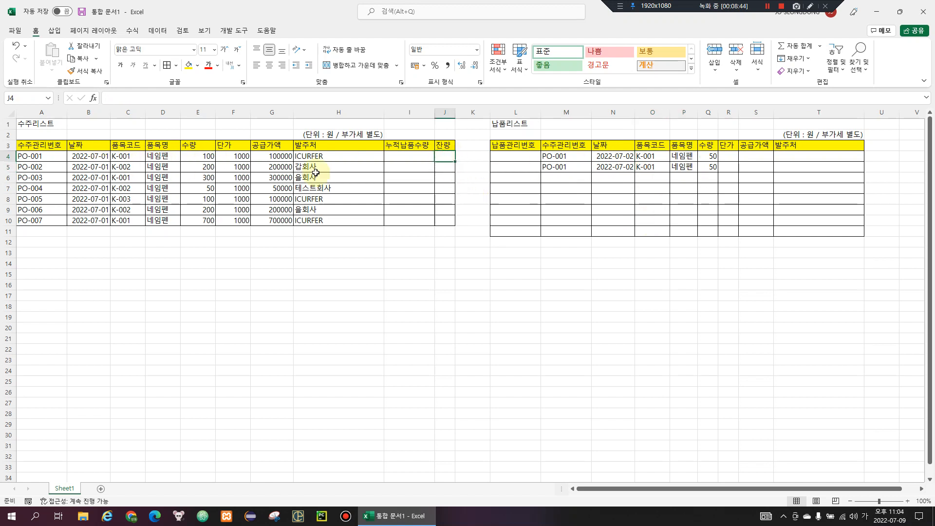
pyautogui.click(430, 231)
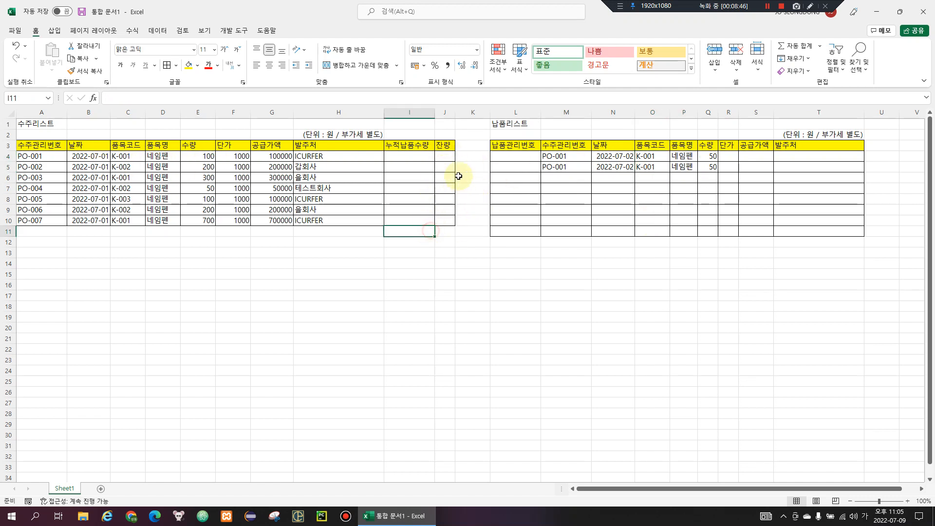
pyautogui.click(554, 156)
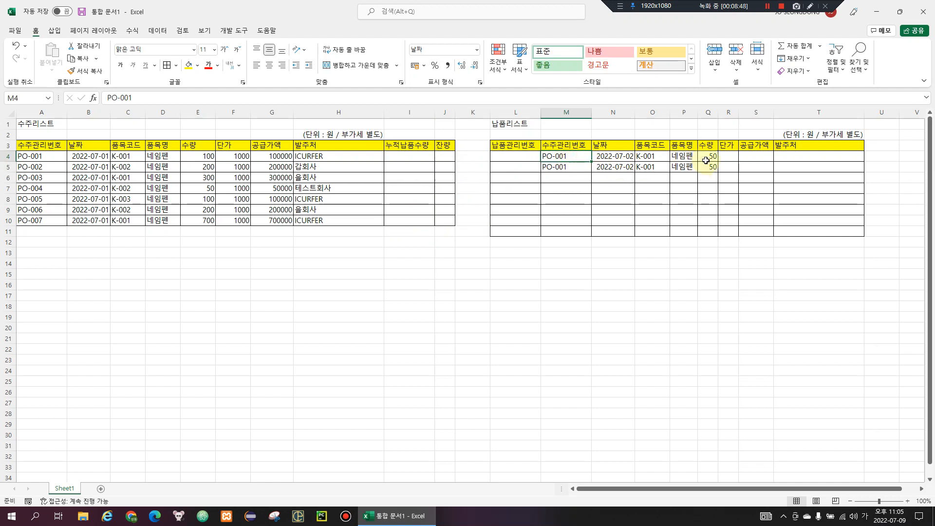
pyautogui.keyDown('ctrl'); pyautogui.click(664, 159); pyautogui.keyUp('ctrl')
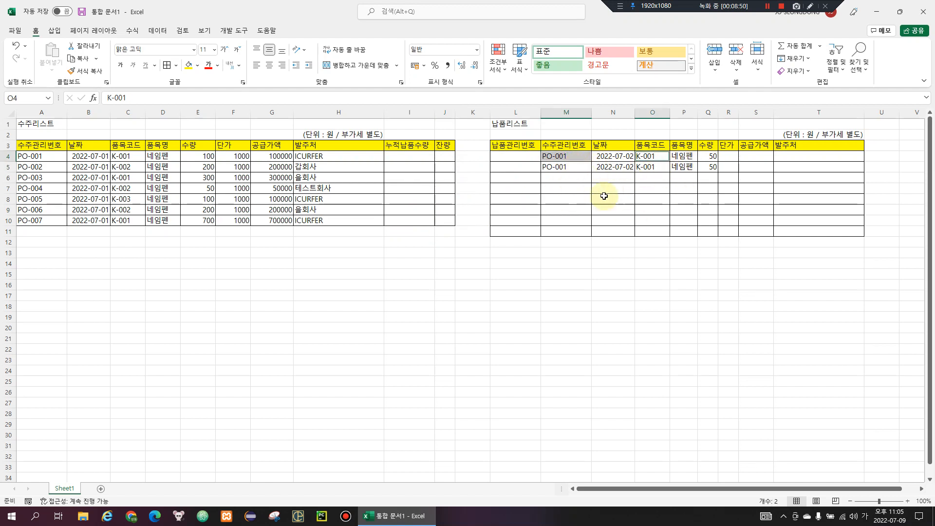
# Step: Compare the delivery list's empty 단가 and 공급가액 columns with the item and price data in the order list
pyautogui.click(720, 156)
pyautogui.click(740, 156)
pyautogui.click(728, 156)
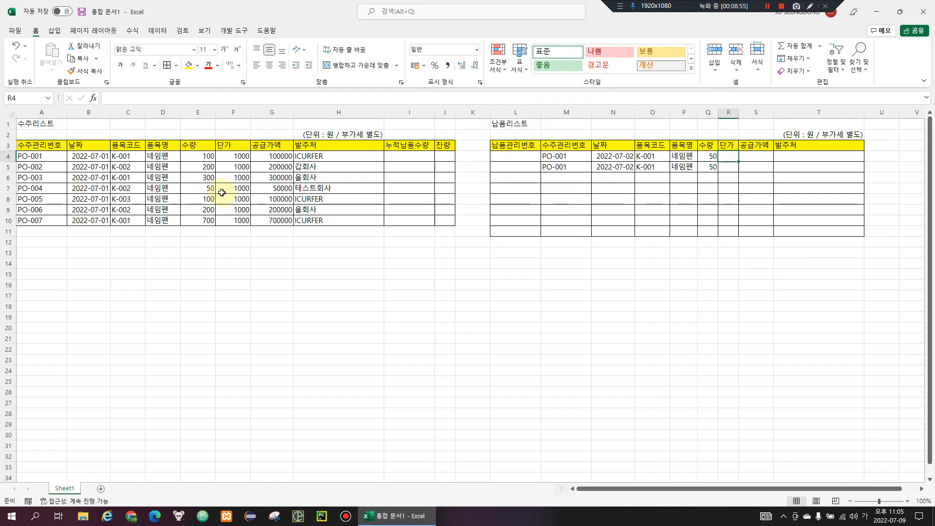
pyautogui.moveTo(111, 162); pyautogui.dragTo(273, 166)
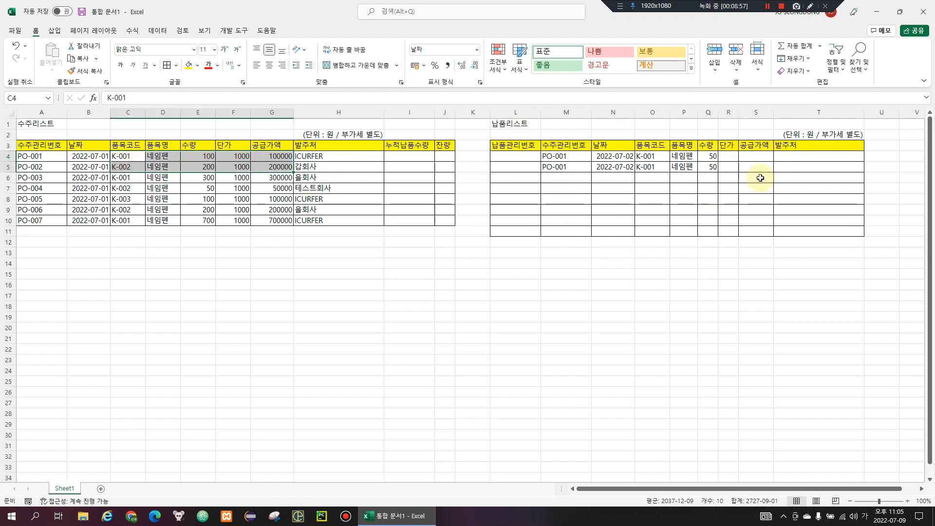
pyautogui.moveTo(728, 145)
pyautogui.mouseDown()
pyautogui.moveTo(733, 194)
pyautogui.moveTo(736, 159)
pyautogui.mouseUp()
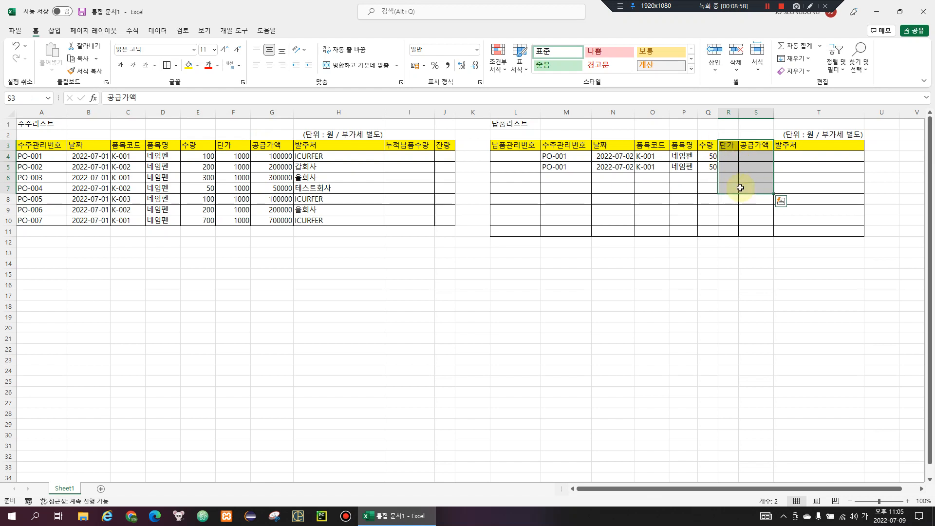
pyautogui.click(221, 159)
pyautogui.click(140, 158)
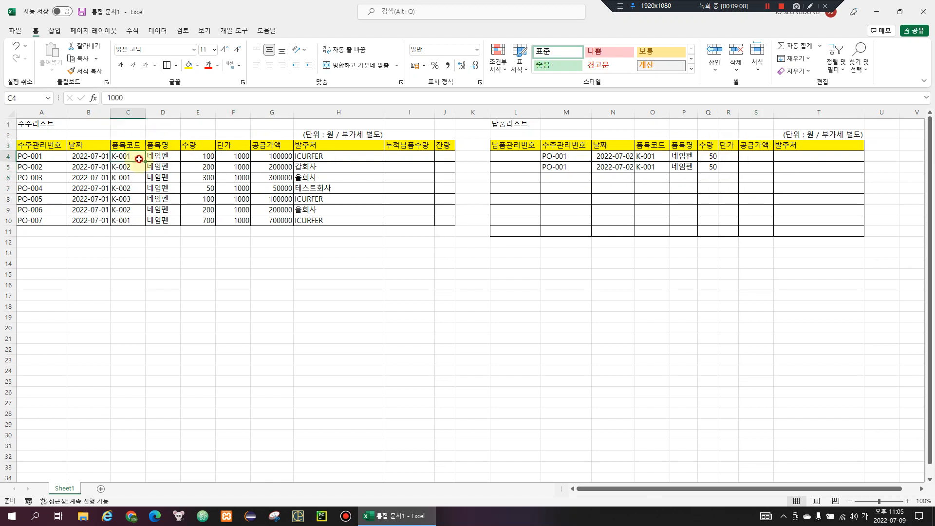
pyautogui.click(237, 166)
pyautogui.click(745, 156)
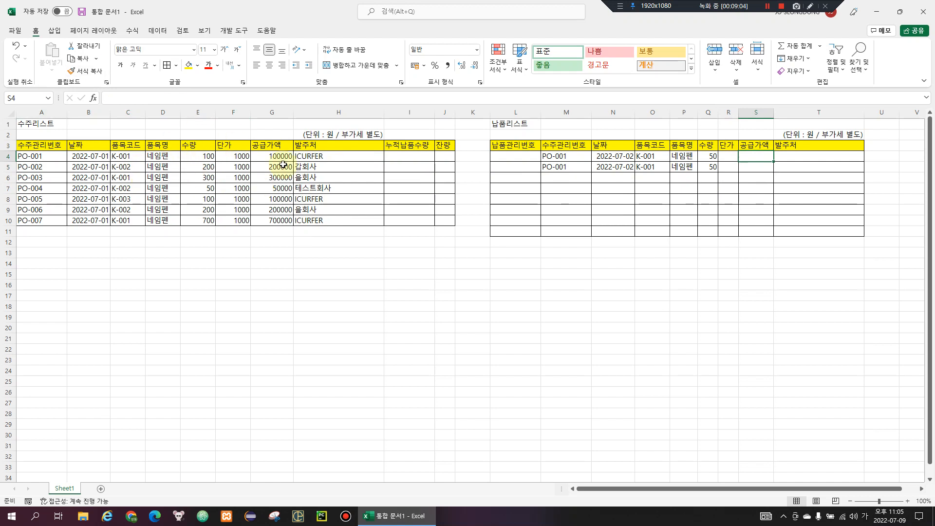
# Step: Copy the unit prices of 1000 from F4:F5 of the order list into R4:R5 of the delivery list
pyautogui.click(729, 156)
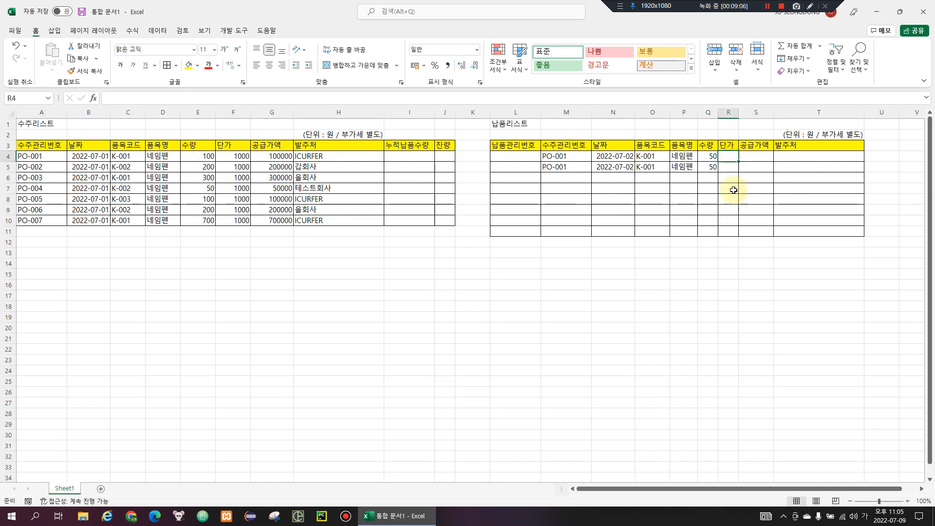
pyautogui.moveTo(232, 156); pyautogui.dragTo(233, 166)
pyautogui.hotkey('ctrl', 'c')
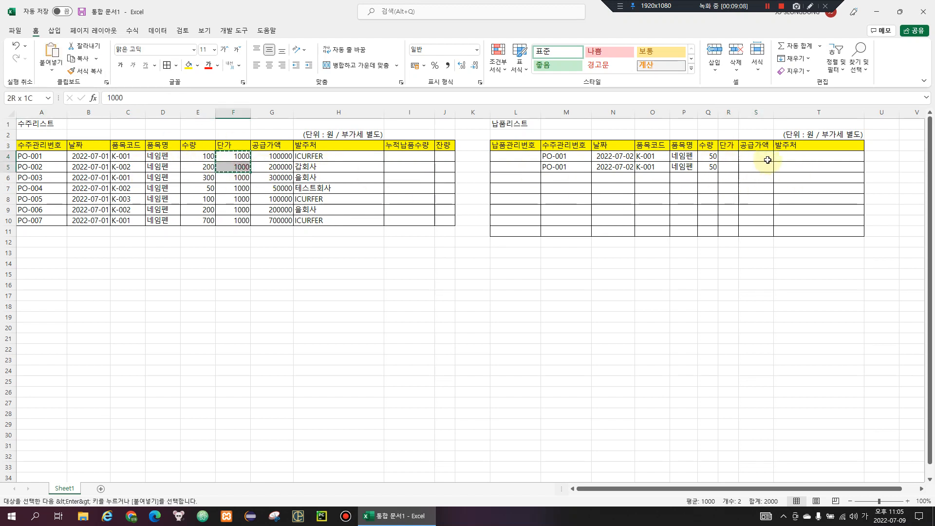
pyautogui.click(736, 159)
pyautogui.hotkey('ctrl', 'v')
pyautogui.press('Escape')
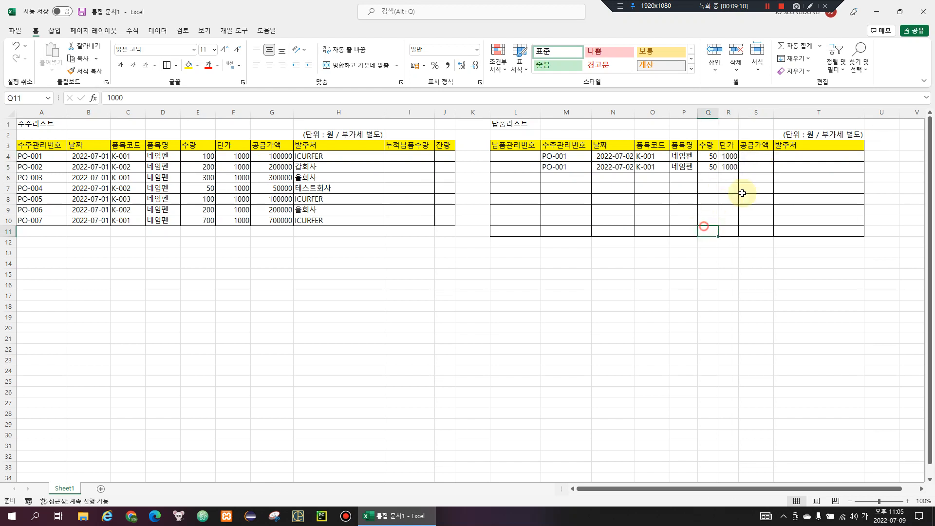
# Step: Calculate the delivery list's 공급가액 in S4:S11 as 수량 times 단가, with =+Q5*R5 in S5 and matching formulas in the other rows
pyautogui.click(756, 156)
pyautogui.click(764, 115)
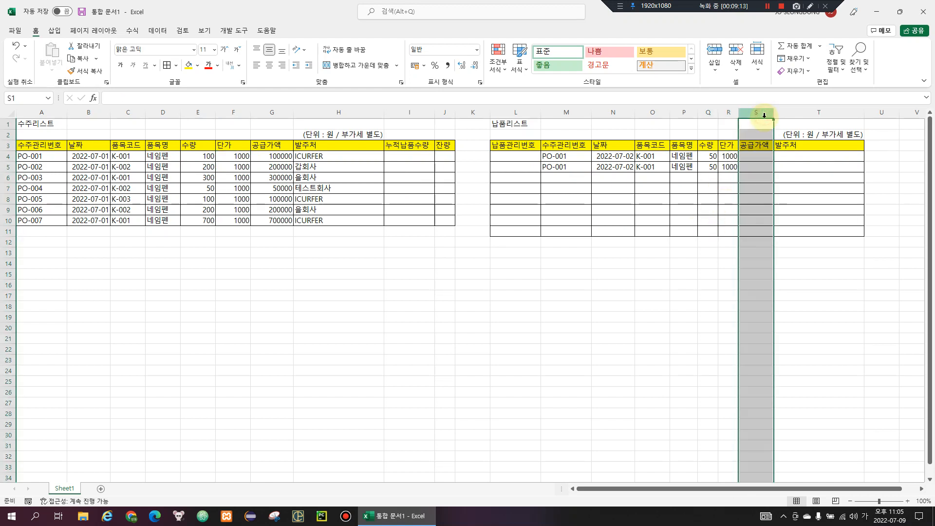
pyautogui.click(754, 153)
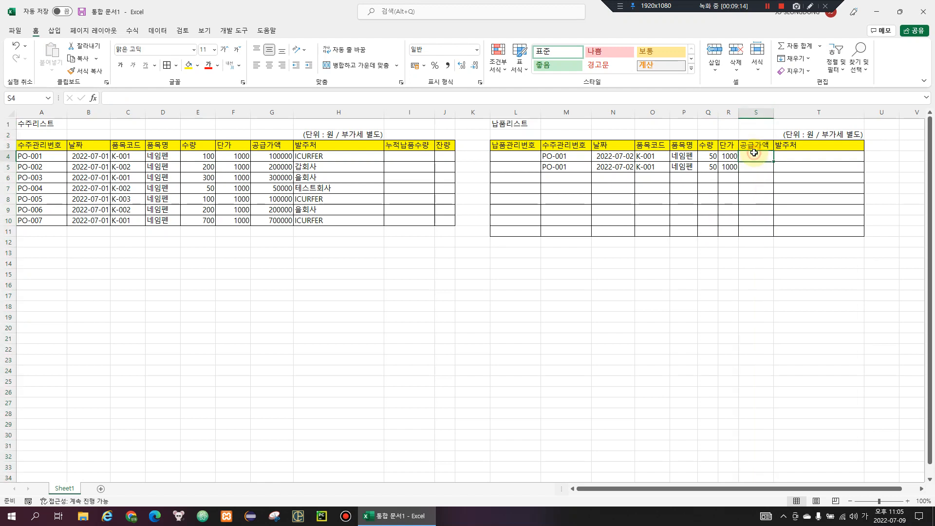
pyautogui.write('+')
pyautogui.press('Left')
pyautogui.press('Left')
pyautogui.press('Return')
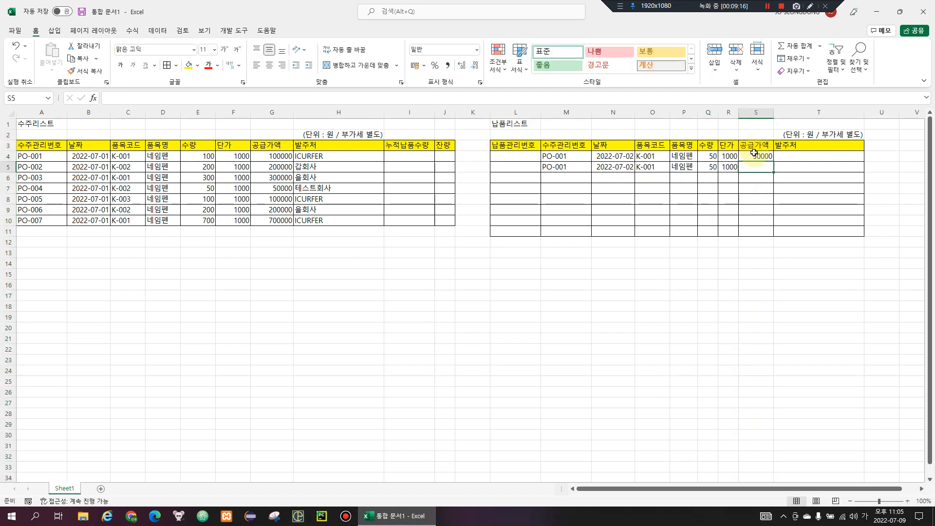
pyautogui.hotkey('shift', 'Down')
pyautogui.hotkey('shift', 'Down')
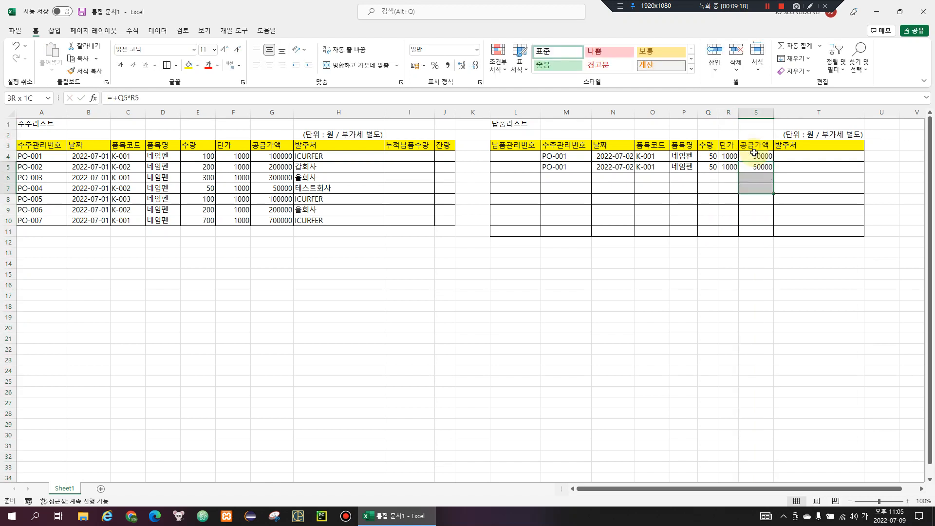
pyautogui.keyDown('shift'); pyautogui.click(770, 229); pyautogui.keyUp('shift')
pyautogui.hotkey('ctrl', 'd')
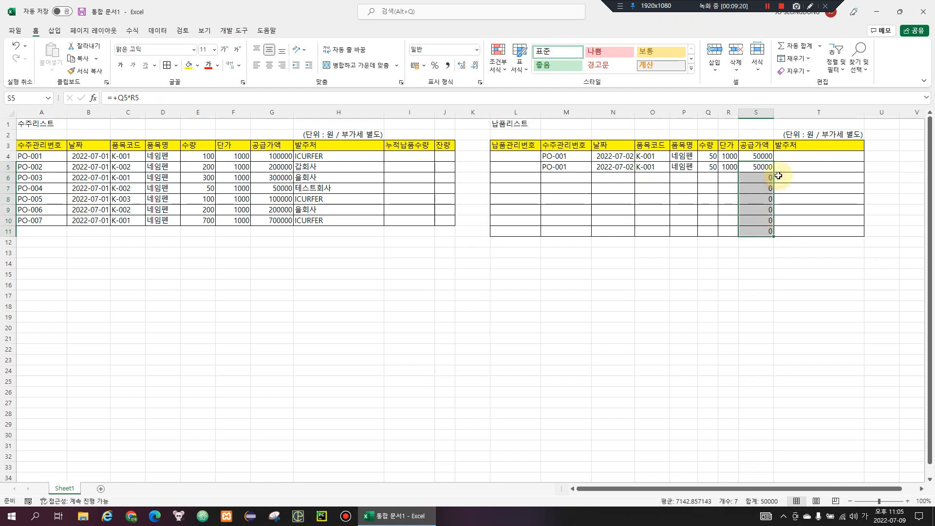
# Step: Apply the comma number style to the 수량, 단가 and 공급가액 columns of both lists, E:G and Q:S
pyautogui.click(750, 114)
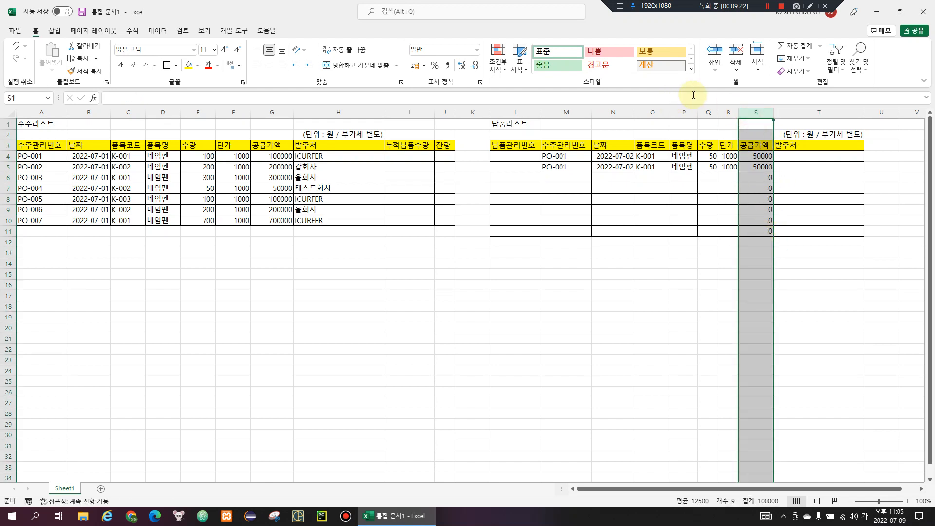
pyautogui.keyDown('ctrl'); pyautogui.click(729, 111); pyautogui.keyUp('ctrl')
pyautogui.keyDown('ctrl'); pyautogui.click(281, 111); pyautogui.keyUp('ctrl')
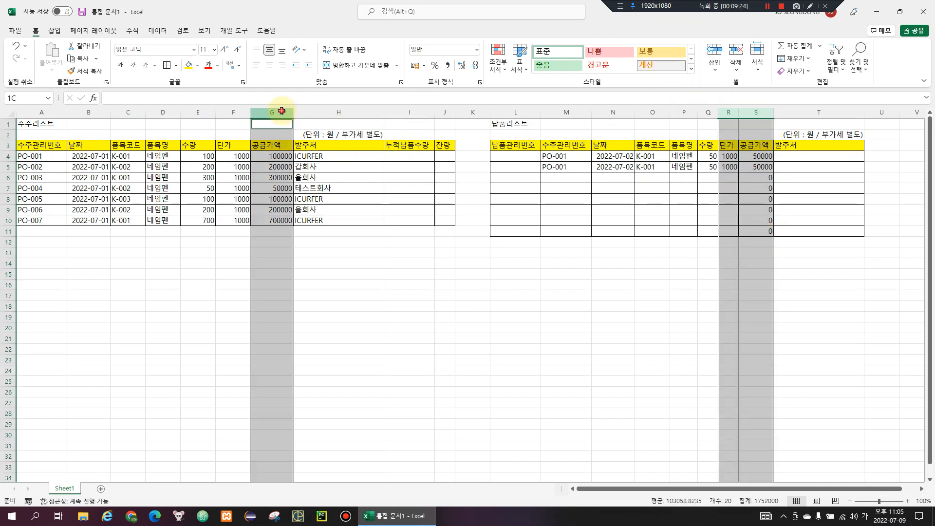
pyautogui.moveTo(232, 111); pyautogui.dragTo(202, 111)
pyautogui.keyDown('ctrl'); pyautogui.click(709, 113); pyautogui.keyUp('ctrl')
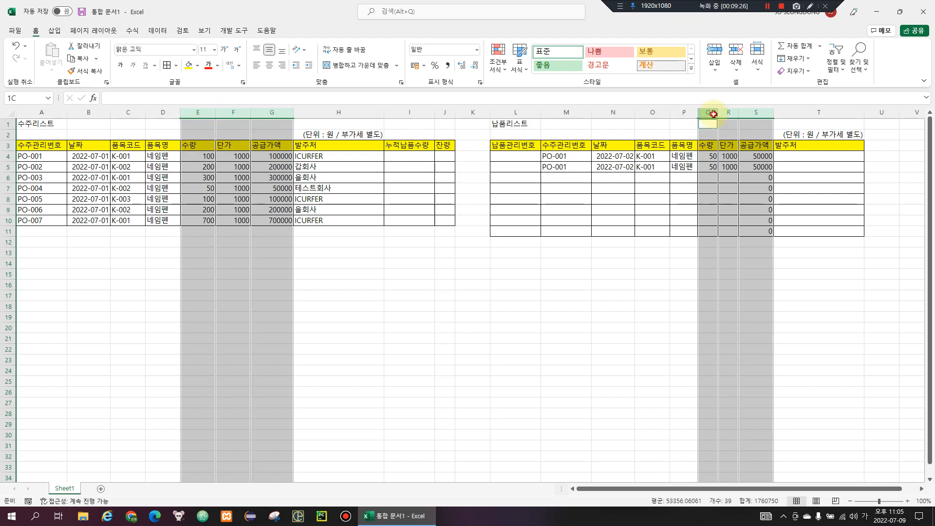
pyautogui.click(448, 66)
pyautogui.click(777, 222)
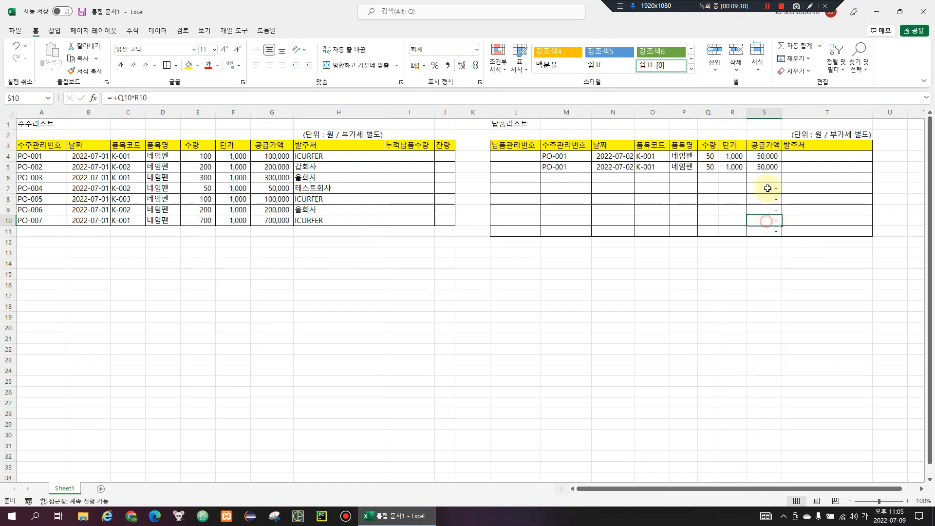
pyautogui.click(811, 155)
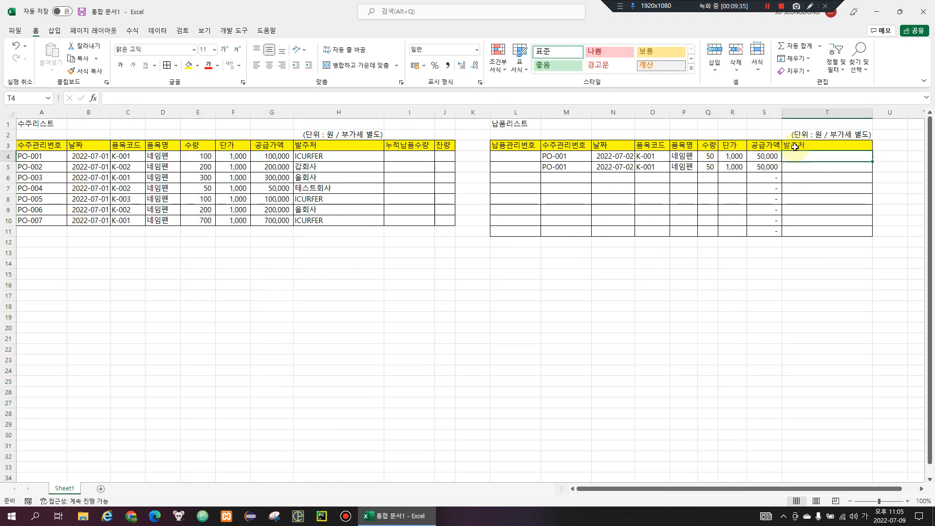
pyautogui.click(795, 147)
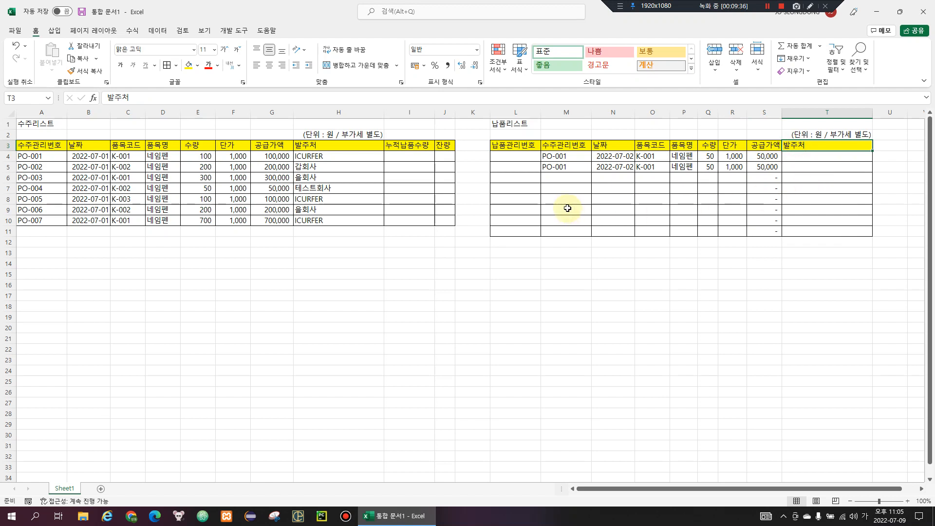
pyautogui.write('나')
pyautogui.click(509, 194)
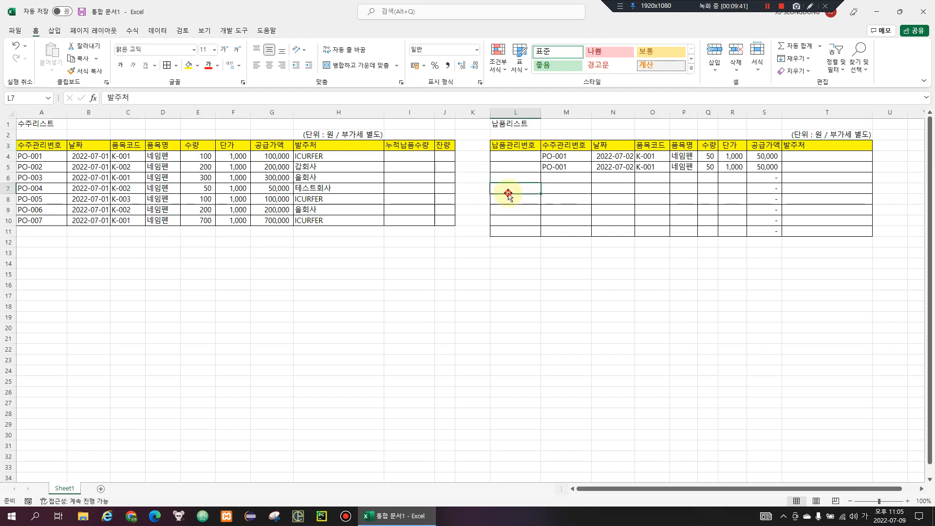
# Step: Copy the client ICURFER from H4 of the order list into the delivery list's 발주처 cell T4
pyautogui.click(814, 160)
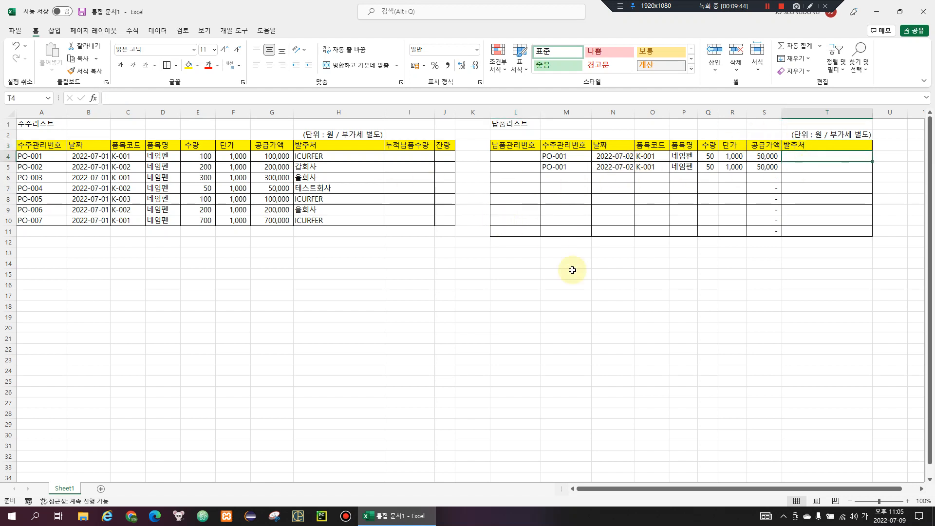
pyautogui.click(347, 158)
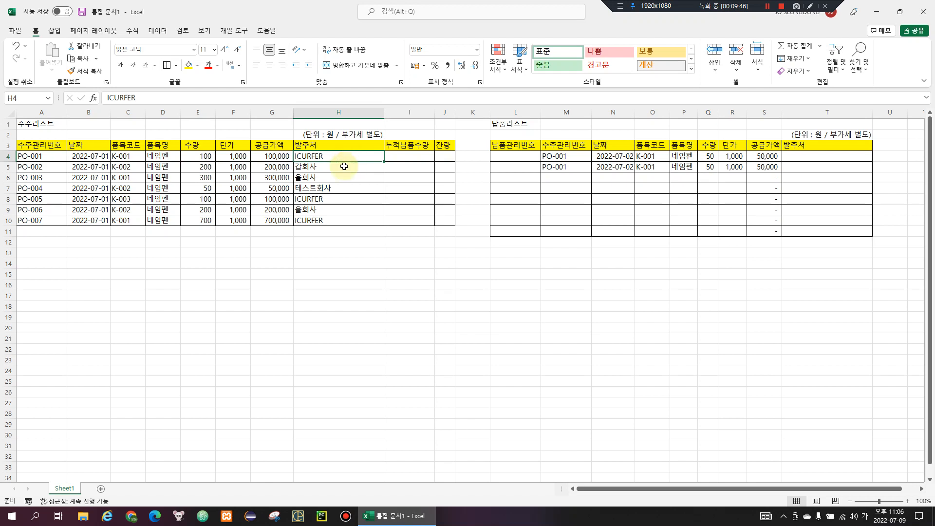
pyautogui.hotkey('ctrl', 'c')
pyautogui.click(824, 156)
pyautogui.hotkey('ctrl', 'v')
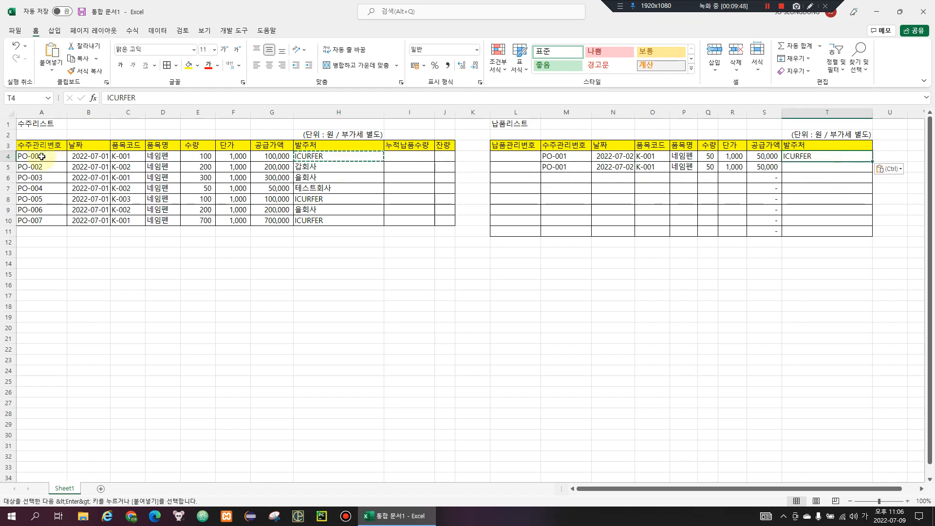
# Step: Copy the client ICURFER from H4 of the order list into the delivery list's 발주처 cell T5
pyautogui.moveTo(41, 157)
pyautogui.mouseDown()
pyautogui.moveTo(58, 160)
pyautogui.moveTo(48, 157)
pyautogui.mouseUp()
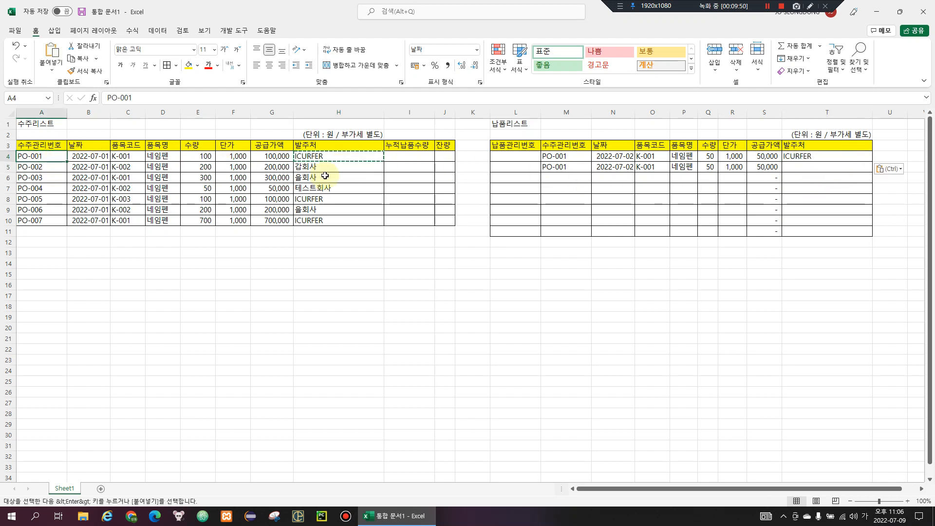
pyautogui.click(327, 156)
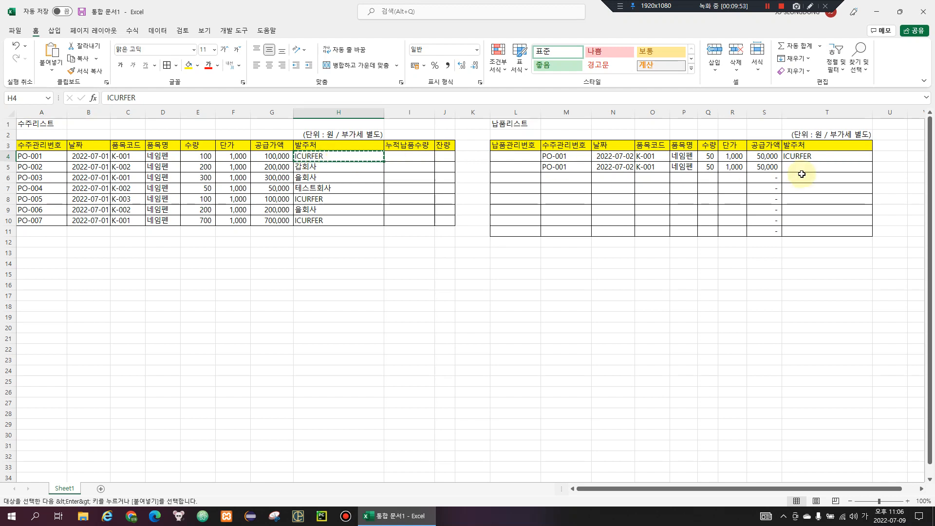
pyautogui.click(828, 167)
pyautogui.hotkey('ctrl', 'v')
pyautogui.click(578, 158)
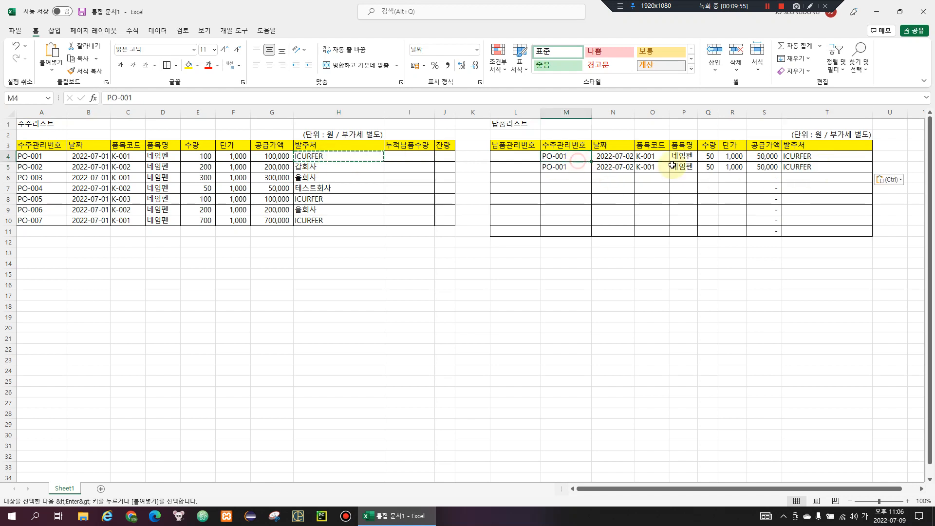
pyautogui.click(821, 161)
pyautogui.moveTo(565, 156); pyautogui.dragTo(823, 167)
# Step: Start a SUMIFS formula in the first 누적납품수량 cell, I4, with the delivery 수량 column $Q:$Q as the sum range
pyautogui.click(423, 158)
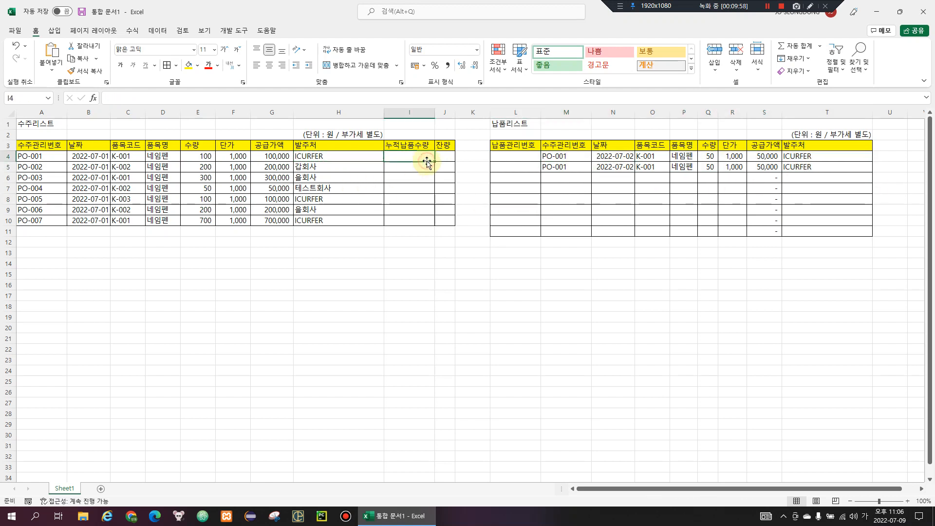
pyautogui.press('Escape')
pyautogui.write('=')
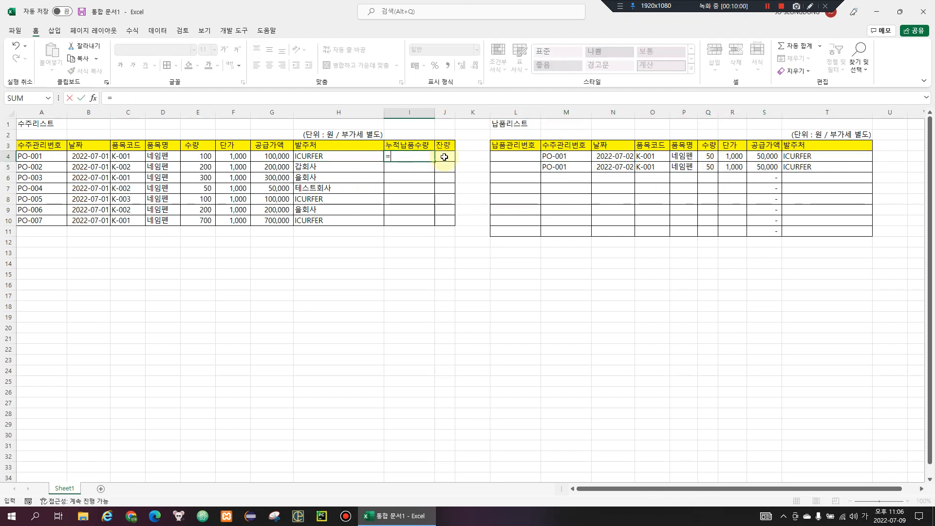
pyautogui.write('ㄴUMIF')
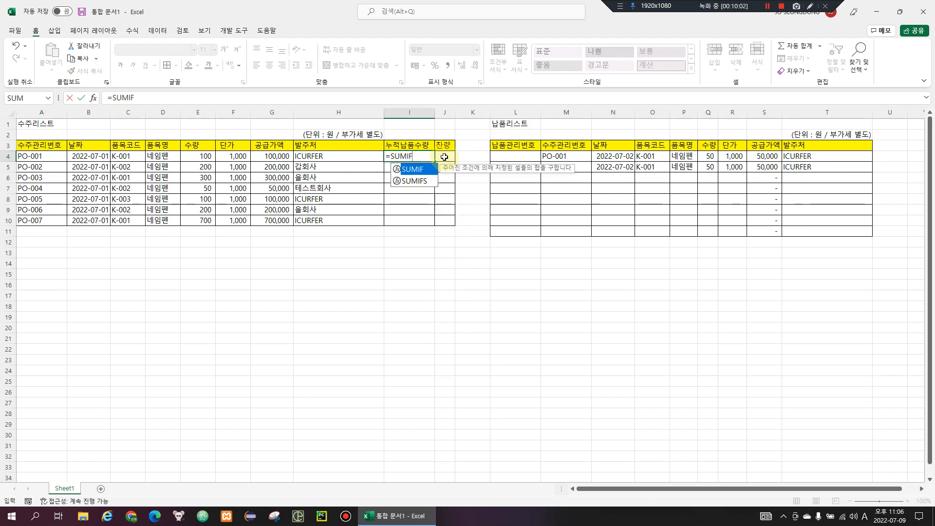
pyautogui.write('S')
pyautogui.hotkey('ctrl', 'a')
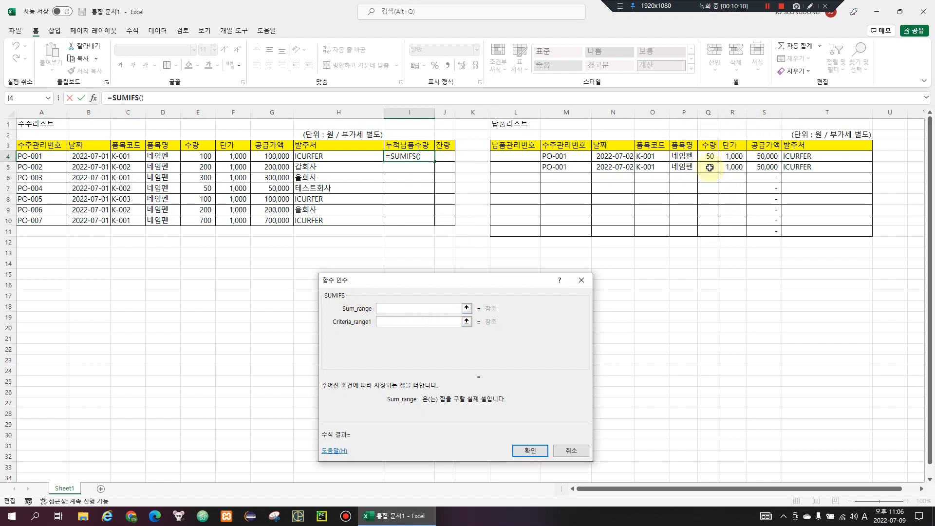
pyautogui.click(709, 108)
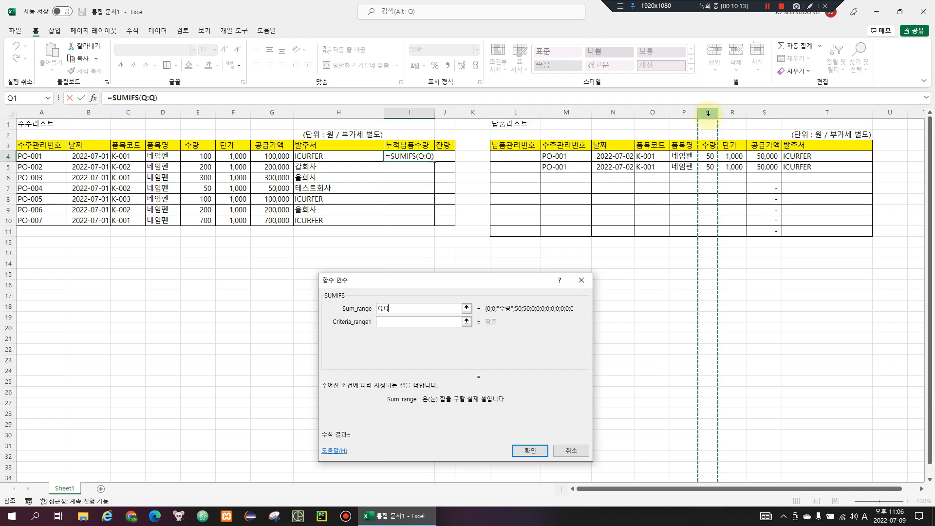
# Step: Set the first SUMIFS condition to match the delivery 품목코드 column $O:$O against item code C4
pyautogui.click(405, 320)
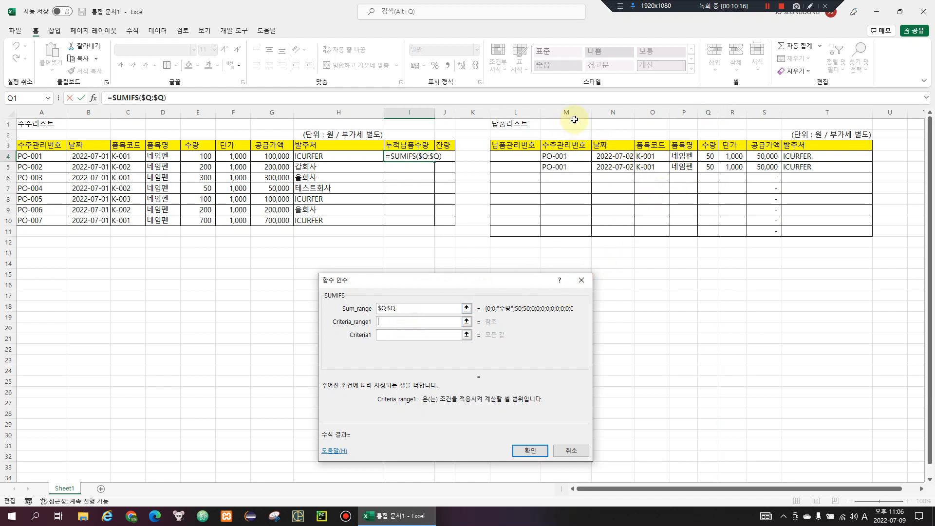
pyautogui.click(657, 113)
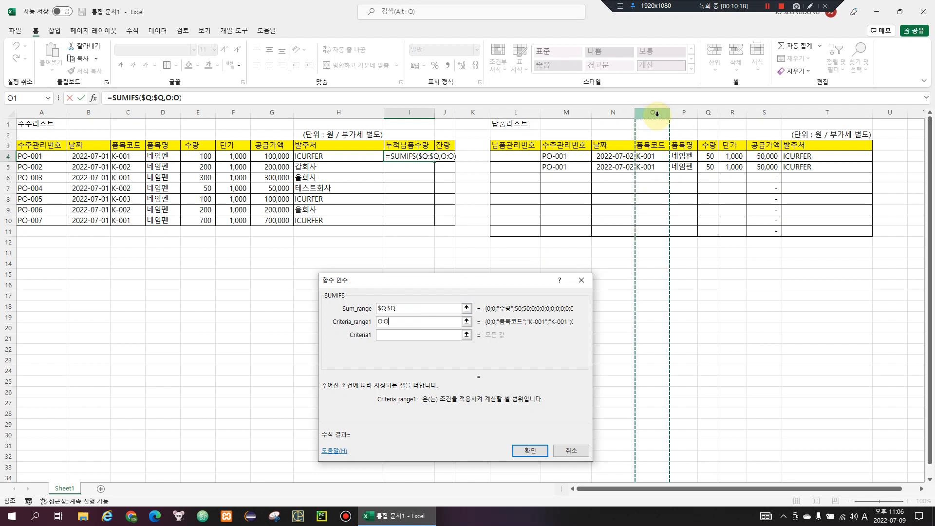
pyautogui.click(435, 334)
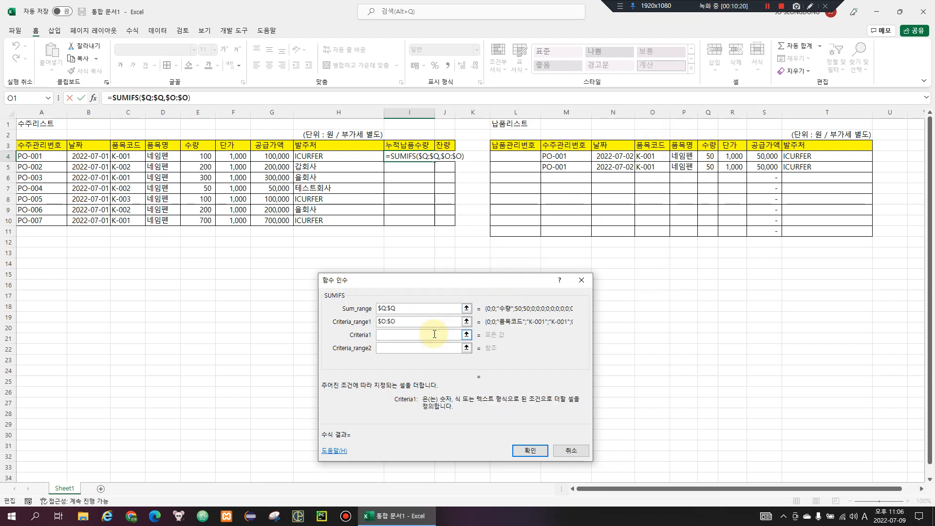
pyautogui.click(134, 157)
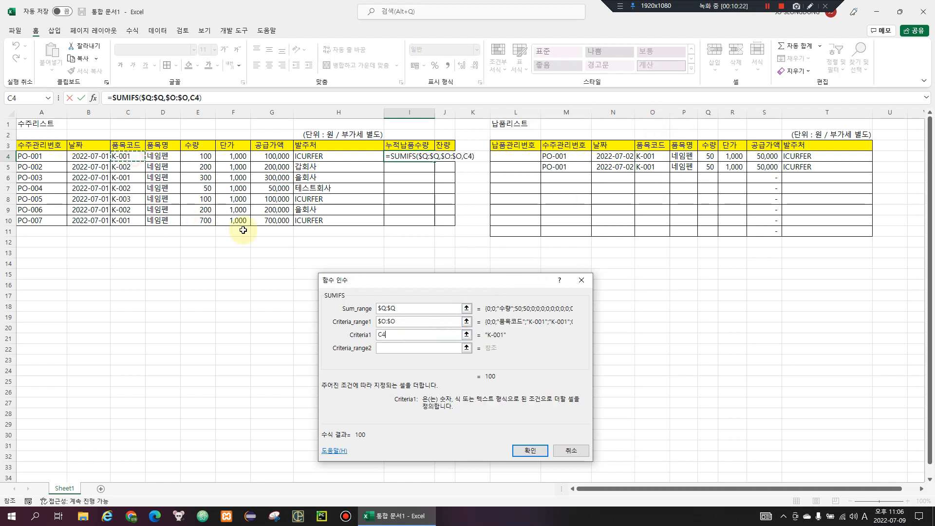
# Step: Set the second SUMIFS condition to match the delivery 수주관리번호 column $M:$M against order number A4
pyautogui.click(412, 349)
pyautogui.click(561, 113)
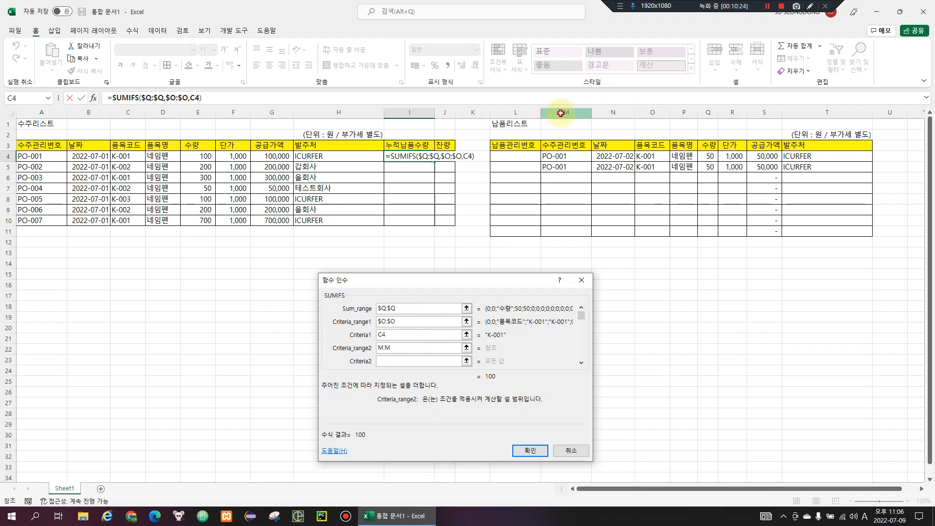
pyautogui.click(408, 349)
pyautogui.press('F4')
pyautogui.click(399, 361)
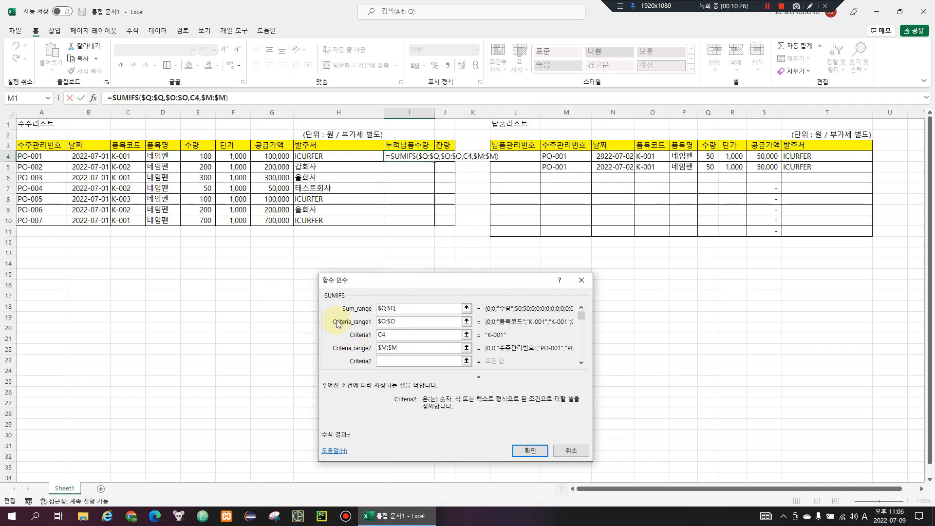
pyautogui.click(43, 157)
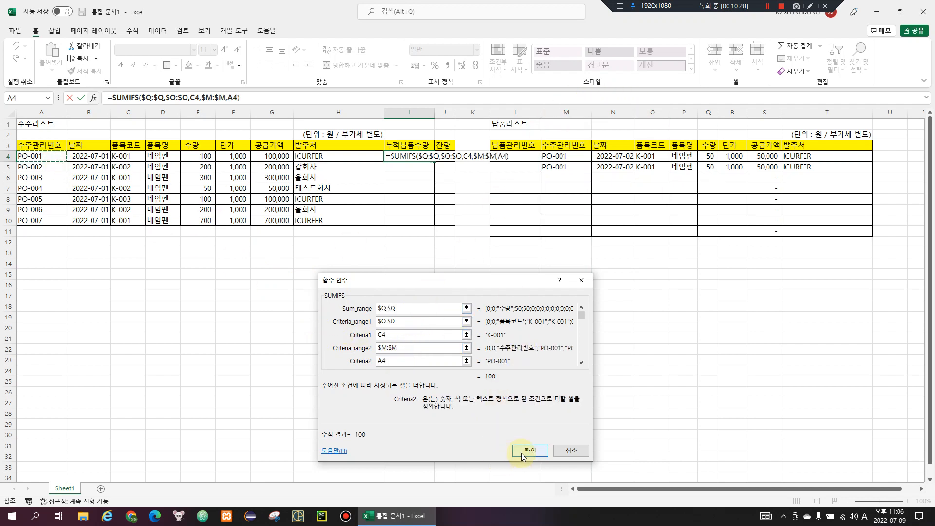
# Step: Confirm the SUMIFS formula in I4 and fill it down the 누적납품수량 column through I10
pyautogui.click(522, 454)
pyautogui.keyDown('shift'); pyautogui.click(407, 223); pyautogui.keyUp('shift')
pyautogui.hotkey('ctrl', 'd')
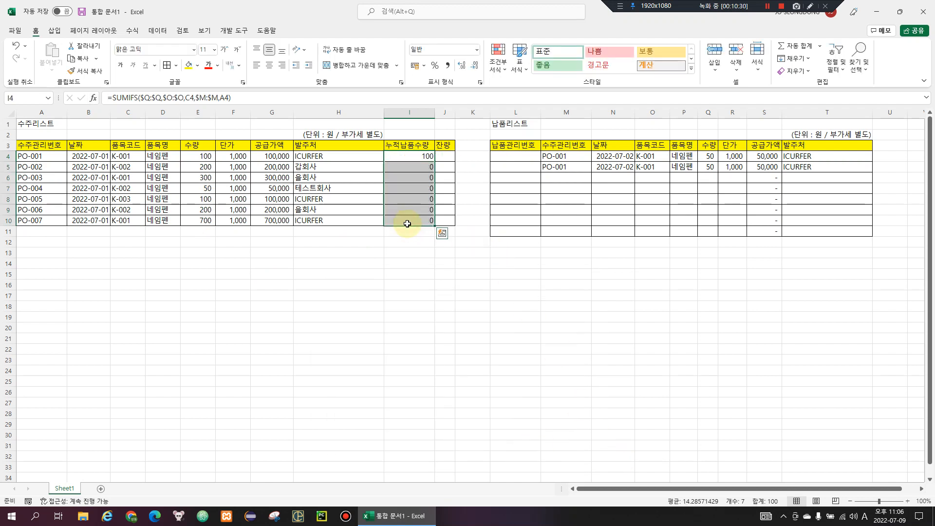
pyautogui.click(409, 284)
pyautogui.click(425, 169)
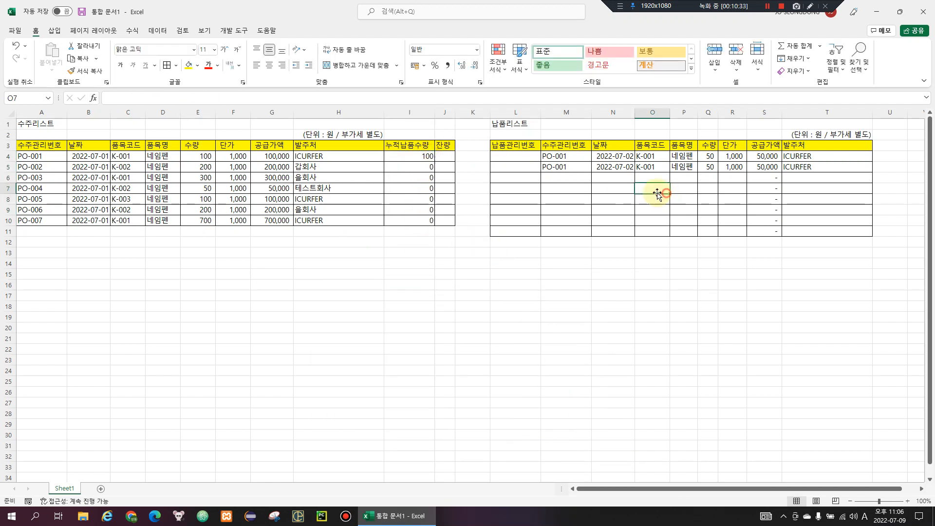
# Step: Copy the PO-004 order row A7:H7 into the delivery list at M6:T6
pyautogui.click(57, 193)
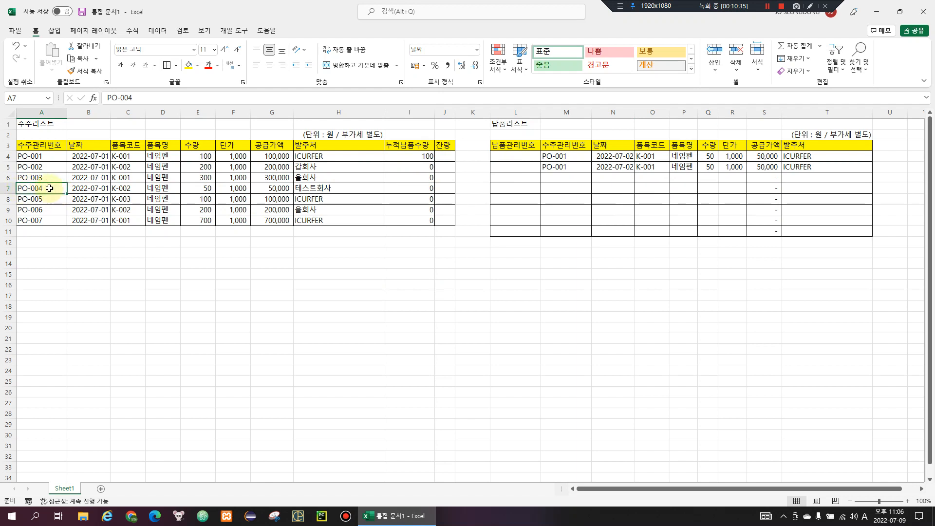
pyautogui.keyDown('shift'); pyautogui.click(296, 191); pyautogui.keyUp('shift')
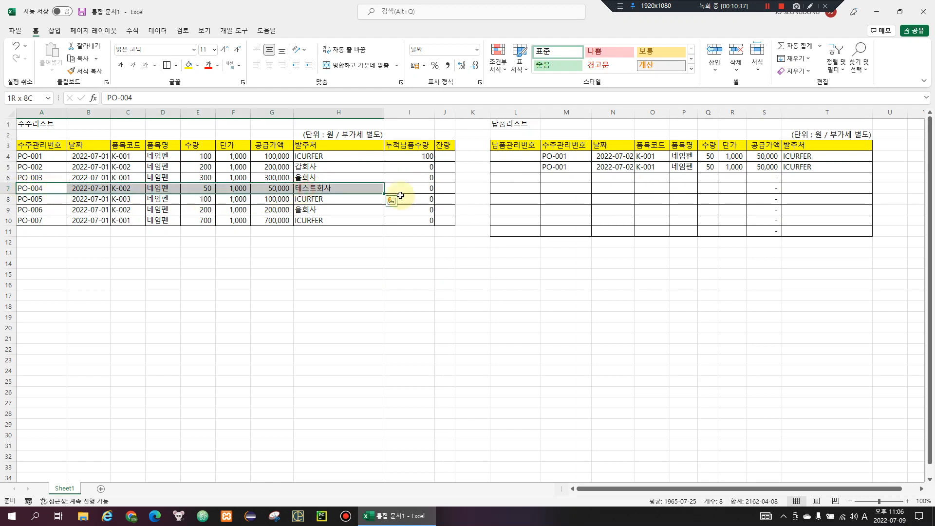
pyautogui.hotkey('ctrl', 'c')
pyautogui.click(393, 200)
pyautogui.click(576, 180)
pyautogui.hotkey('ctrl', 'v')
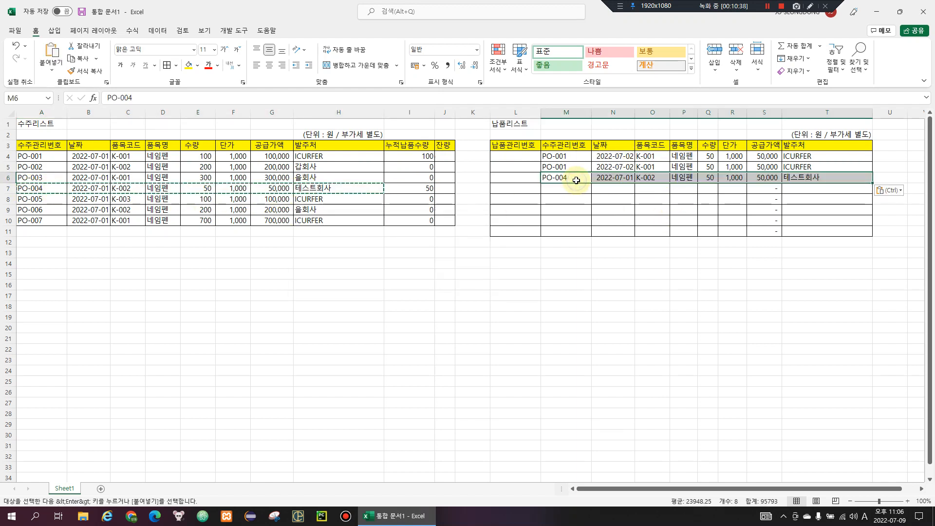
pyautogui.click(684, 263)
pyautogui.press('Escape')
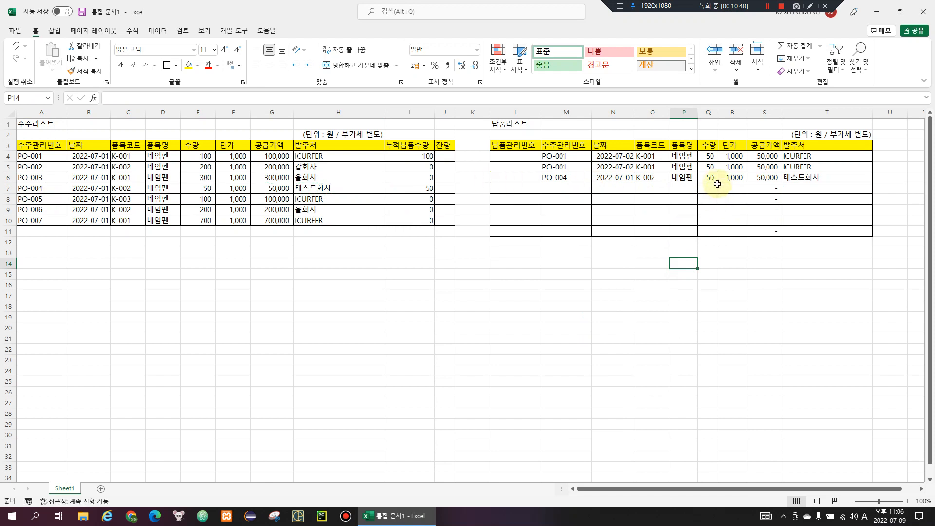
# Step: Set the PO-004 delivery's 수량 in Q6 to 20 and check its 누적납품수량 formula in I7
pyautogui.click(714, 180)
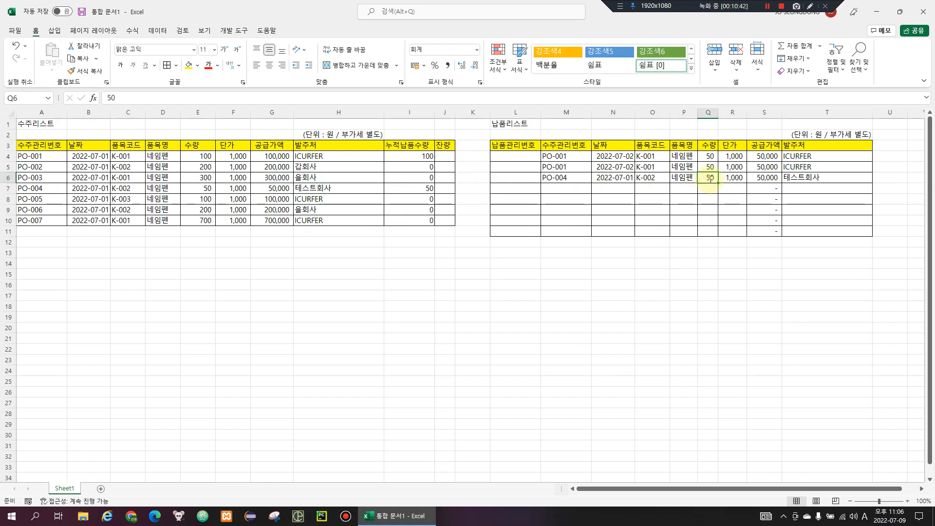
pyautogui.write('20')
pyautogui.press('Return')
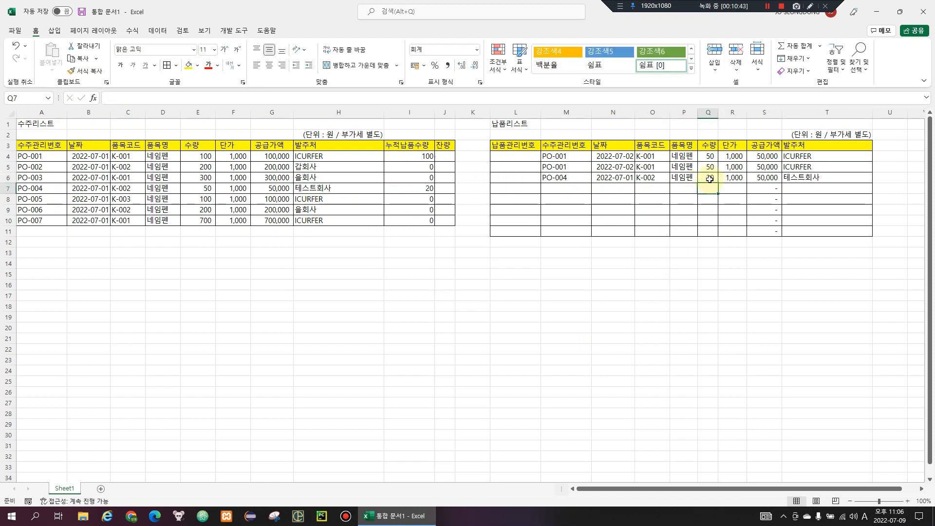
pyautogui.click(413, 184)
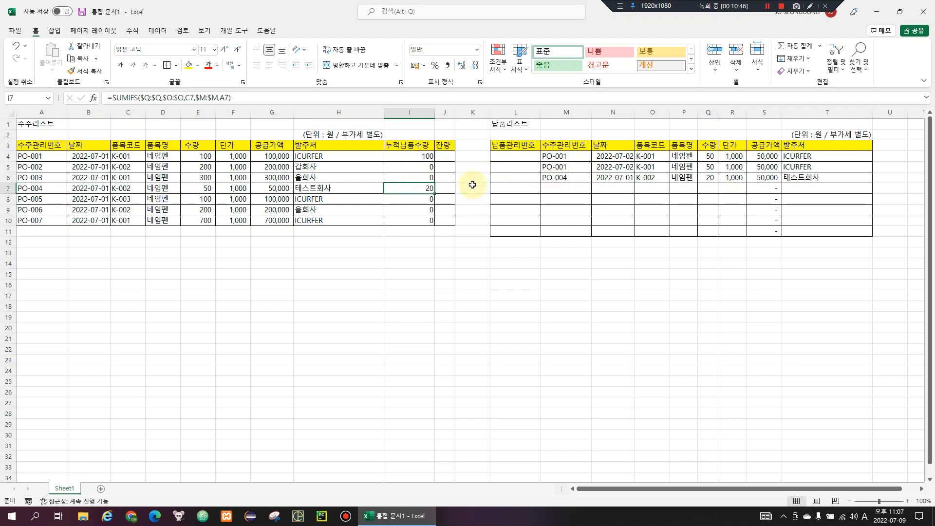
# Step: Copy the PO-005 order row A8:H8 into the delivery list at M7:T7
pyautogui.moveTo(53, 198); pyautogui.dragTo(347, 200)
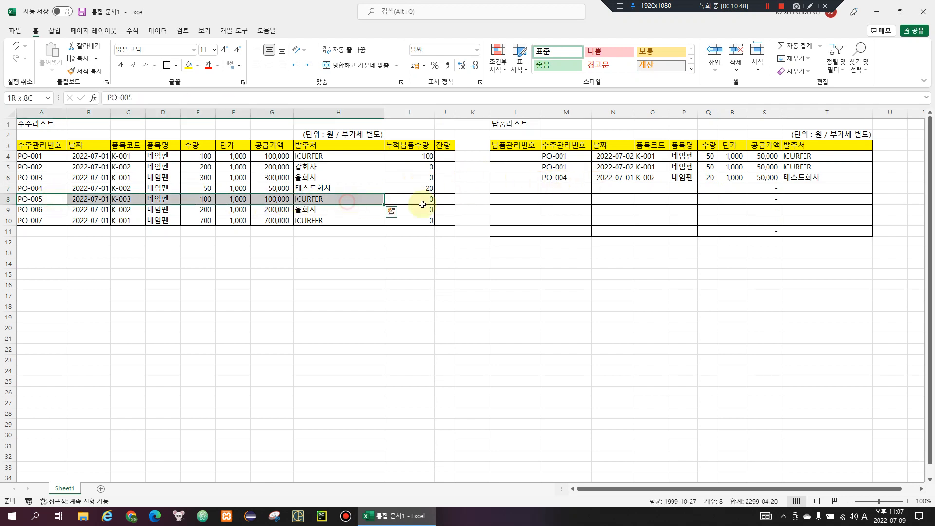
pyautogui.hotkey('ctrl', 'c')
pyautogui.rightClick(565, 191)
pyautogui.click(584, 237)
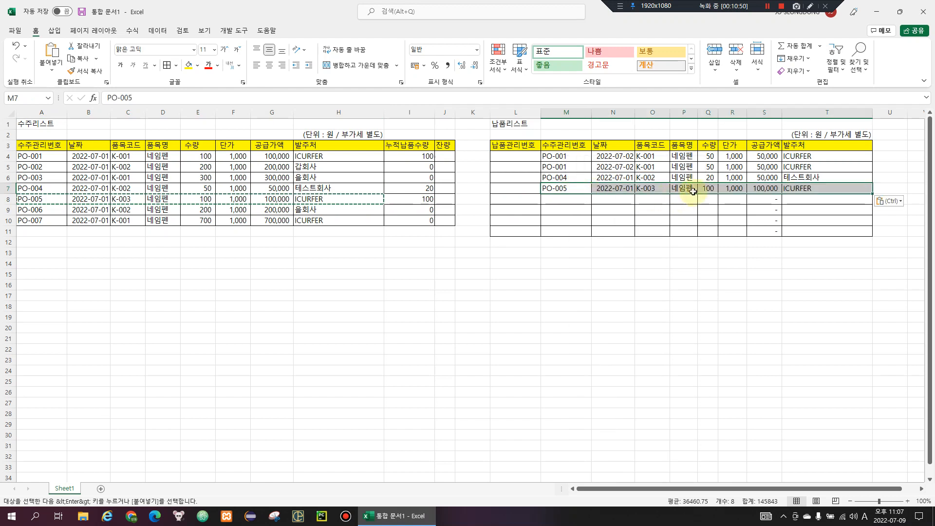
# Step: Set the PO-005 delivery's 수량 in Q7 to 33 and check its 누적납품수량 in I8
pyautogui.click(708, 188)
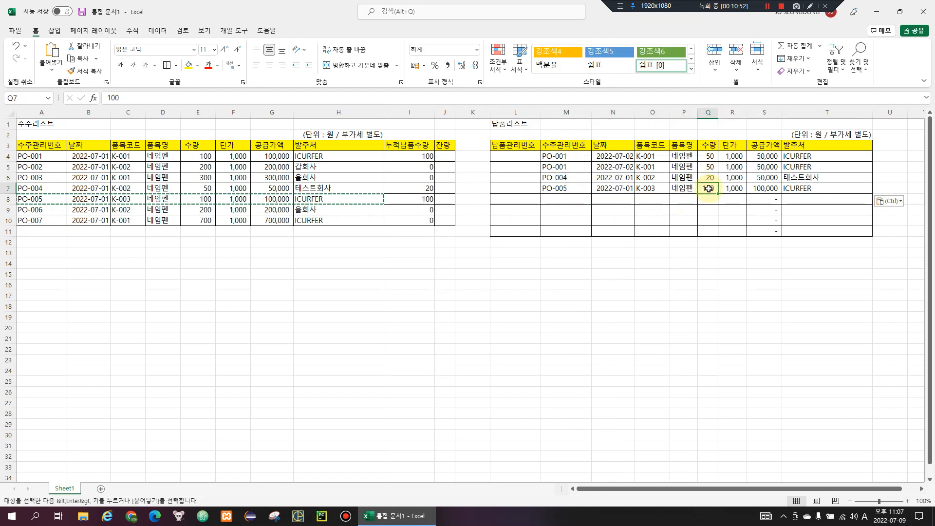
pyautogui.write('33')
pyautogui.press('Return')
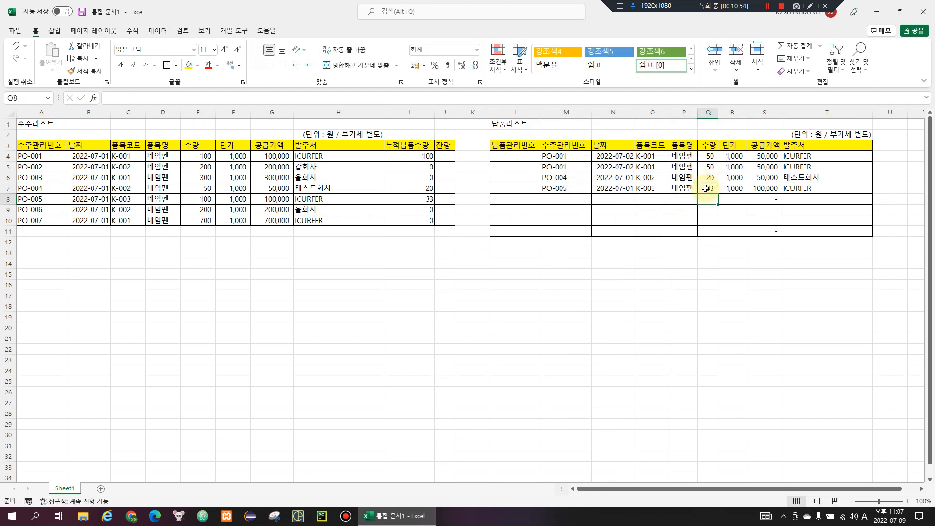
pyautogui.click(417, 199)
# Step: Add a second PO-004 delivery by copying the delivery row M6:T6 into M8:T8
pyautogui.click(579, 178)
pyautogui.keyDown('shift'); pyautogui.click(786, 177); pyautogui.keyUp('shift')
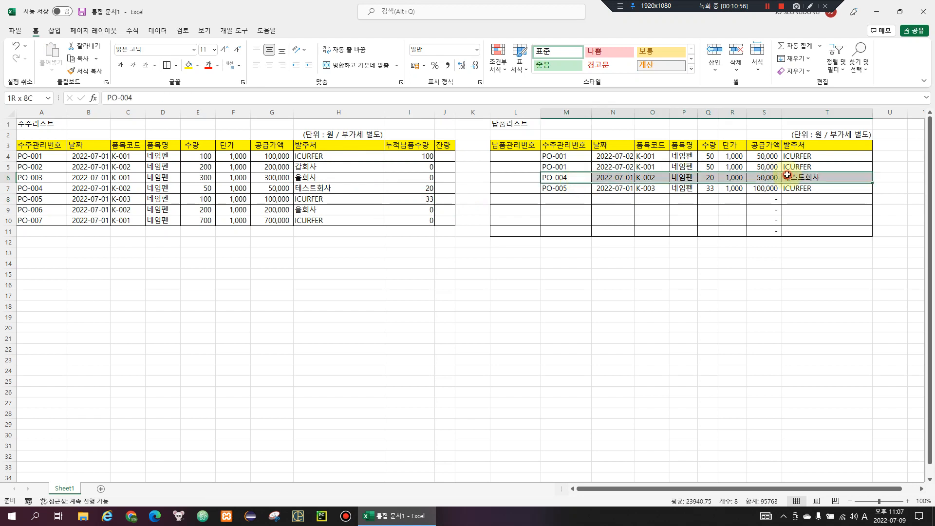
pyautogui.hotkey('ctrl', 'c')
pyautogui.rightClick(561, 204)
pyautogui.click(585, 254)
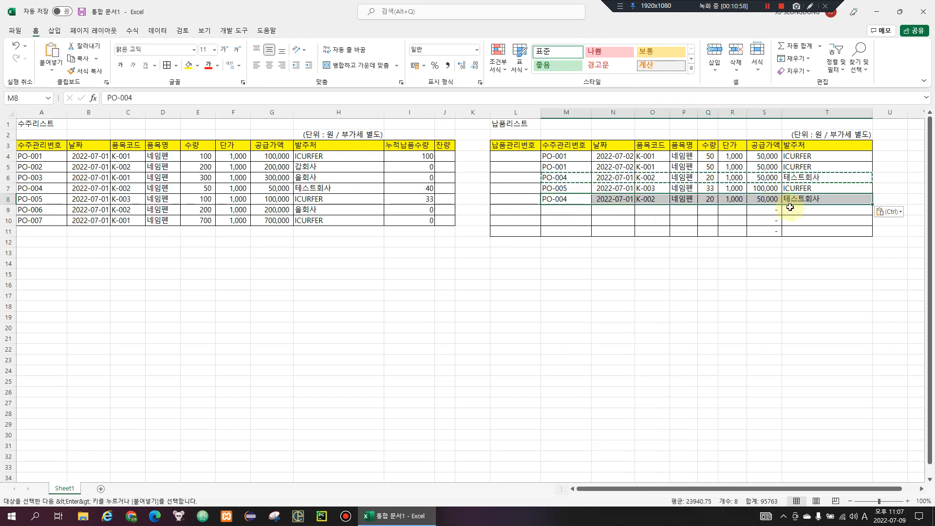
pyautogui.press('Escape')
# Step: Calculate 잔량 in J4:J10 as 수량 minus 누적납품수량, with =+E4-I4 in J4 filled down to the last order
pyautogui.click(447, 159)
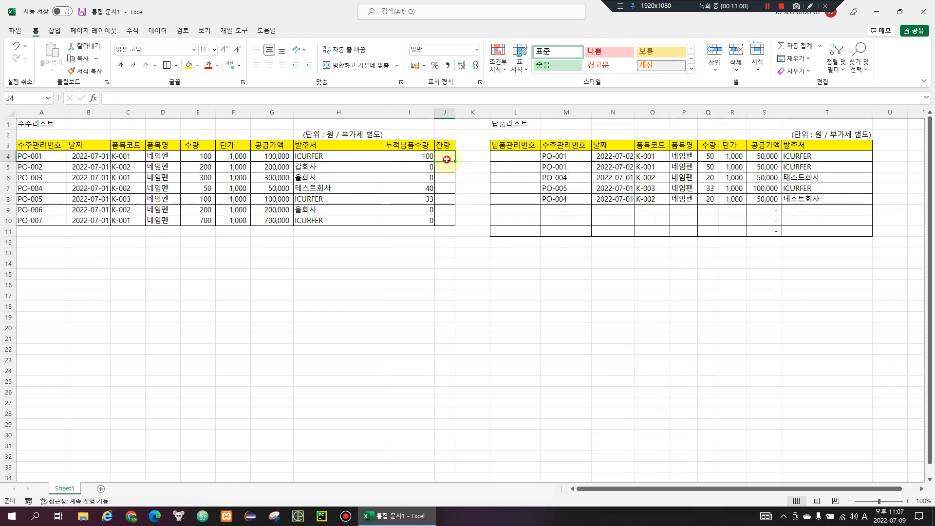
pyautogui.write('+')
pyautogui.press('Left')
pyautogui.press('Left')
pyautogui.press('Left')
pyautogui.press('Left')
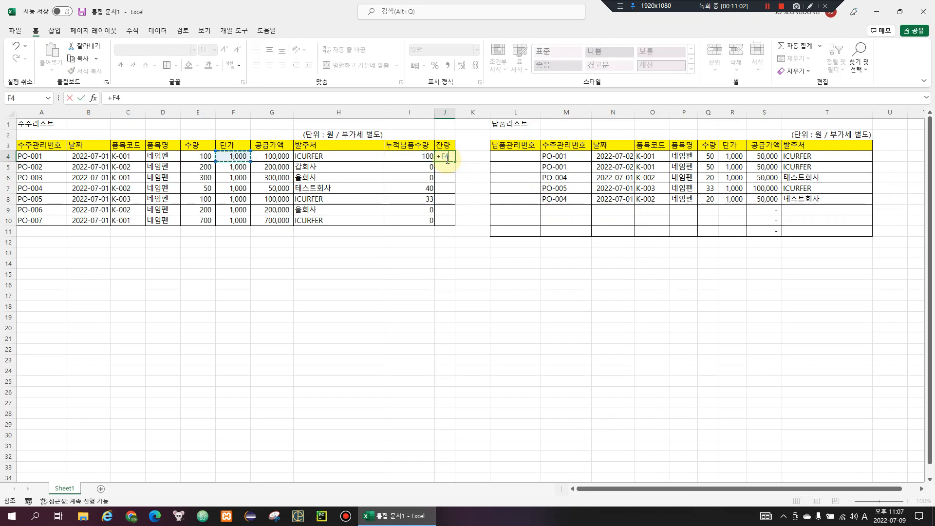
pyautogui.press('Left')
pyautogui.write('-')
pyautogui.press('Left')
pyautogui.press('Left')
pyautogui.press('Right')
pyautogui.press('Return')
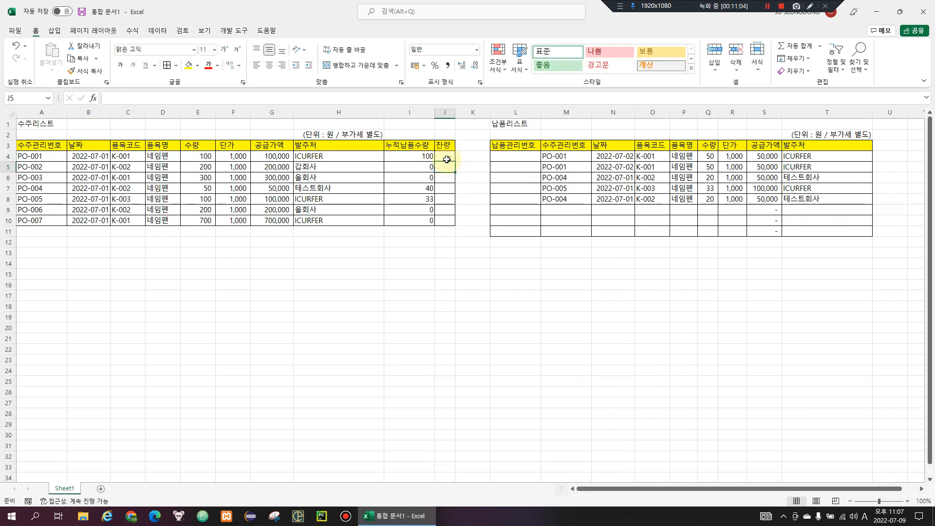
pyautogui.press('Left')
pyautogui.moveTo(447, 159); pyautogui.dragTo(448, 220)
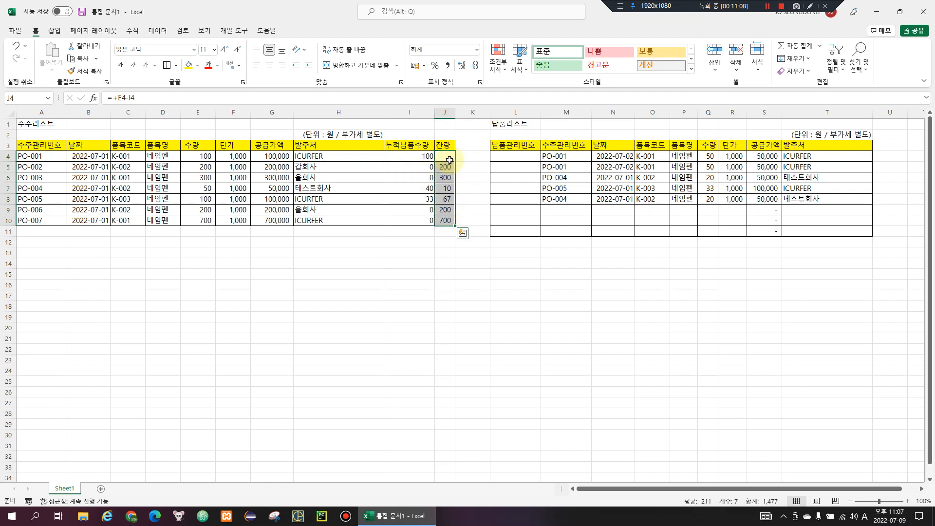
pyautogui.click(450, 157)
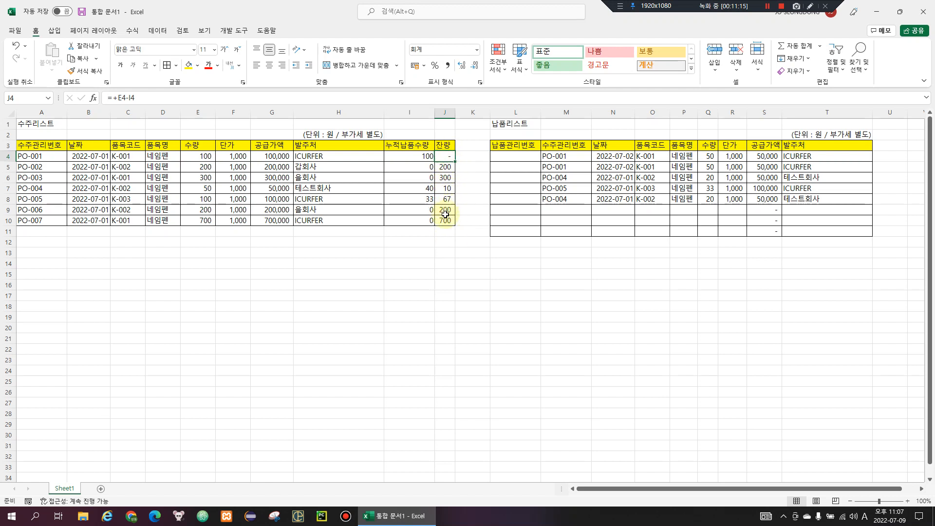
# Step: Set the second PO-001 delivery's 수량 in Q5 to 55 and check that order's 잔량 in J4 and 누적납품수량 in I4
pyautogui.moveTo(446, 166); pyautogui.dragTo(445, 220)
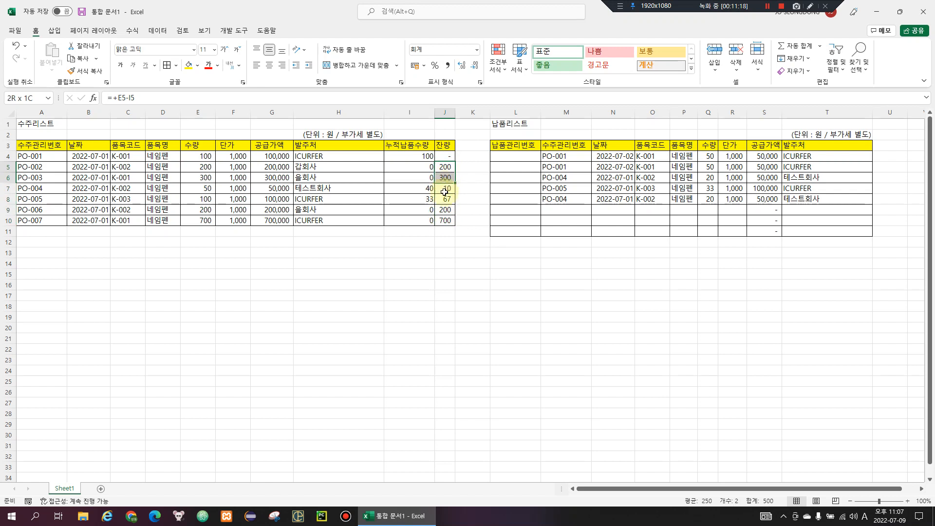
pyautogui.click(684, 188)
pyautogui.click(712, 166)
pyautogui.write('55')
pyautogui.press('Return')
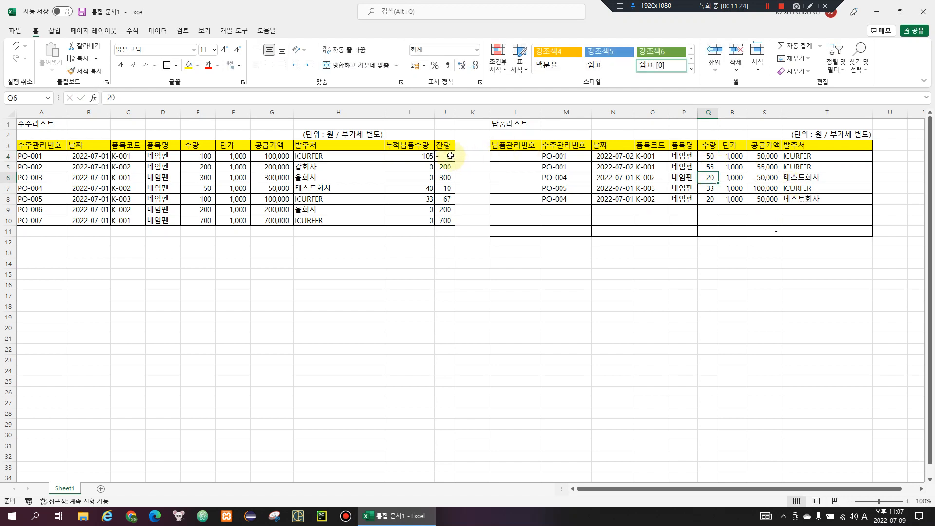
pyautogui.moveTo(450, 156)
pyautogui.mouseDown()
pyautogui.moveTo(445, 209)
pyautogui.moveTo(448, 156)
pyautogui.mouseUp()
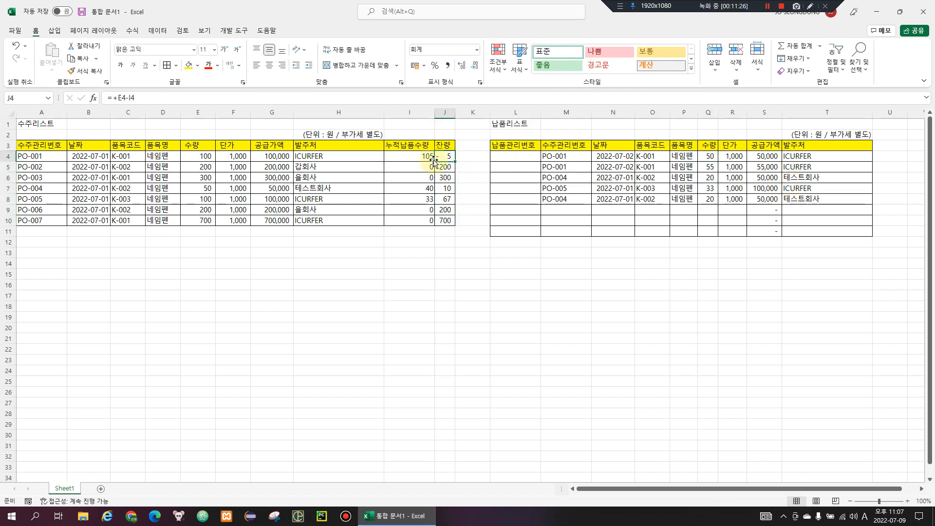
pyautogui.click(426, 156)
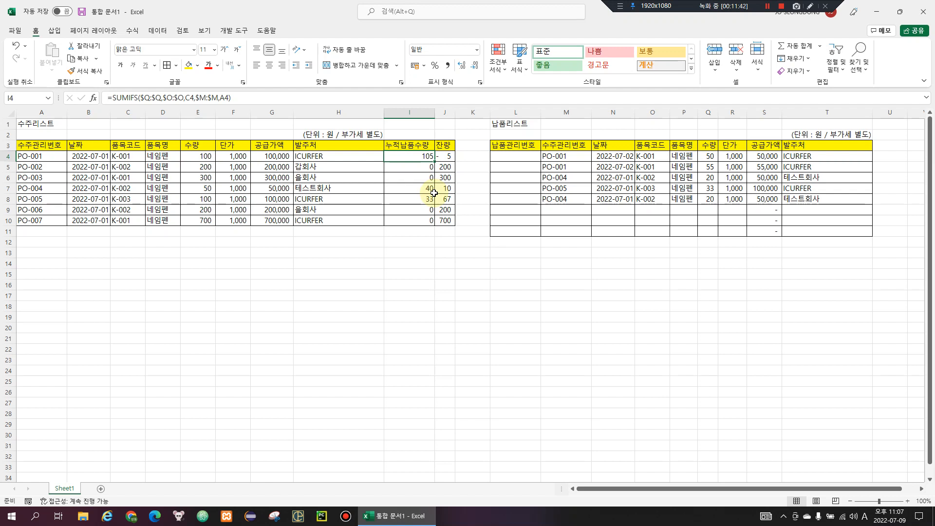
# Step: Add a conditional formatting rule to the 잔량 cells J4:J10 that gives values greater than 0 a light red fill with dark red text
pyautogui.moveTo(448, 157); pyautogui.dragTo(447, 220)
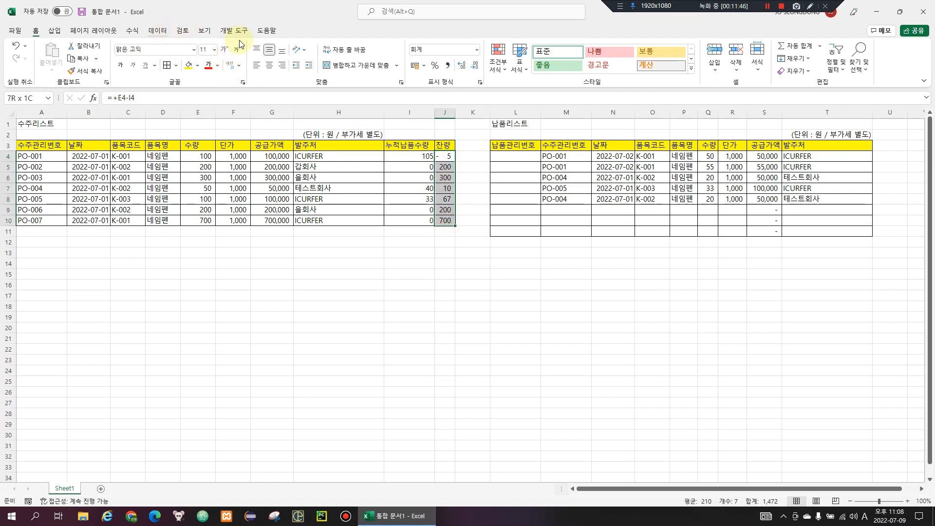
pyautogui.click(163, 30)
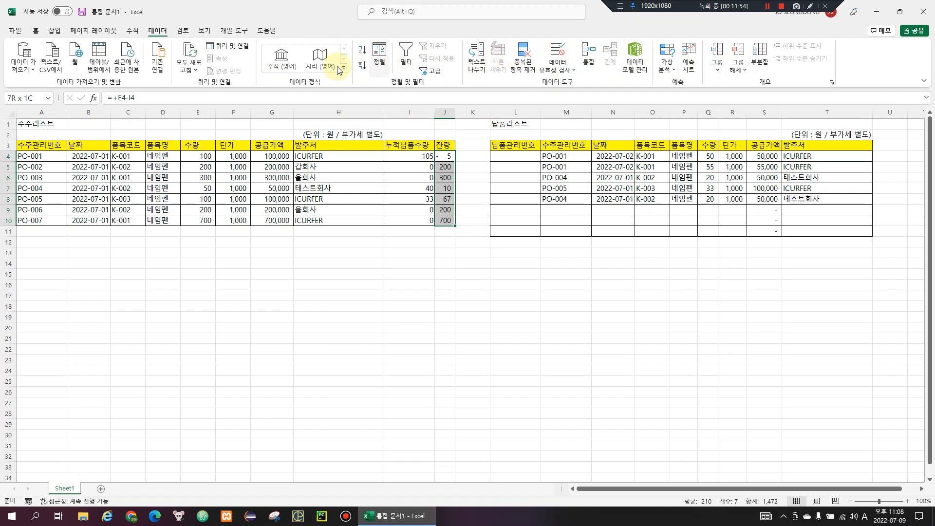
pyautogui.click(37, 30)
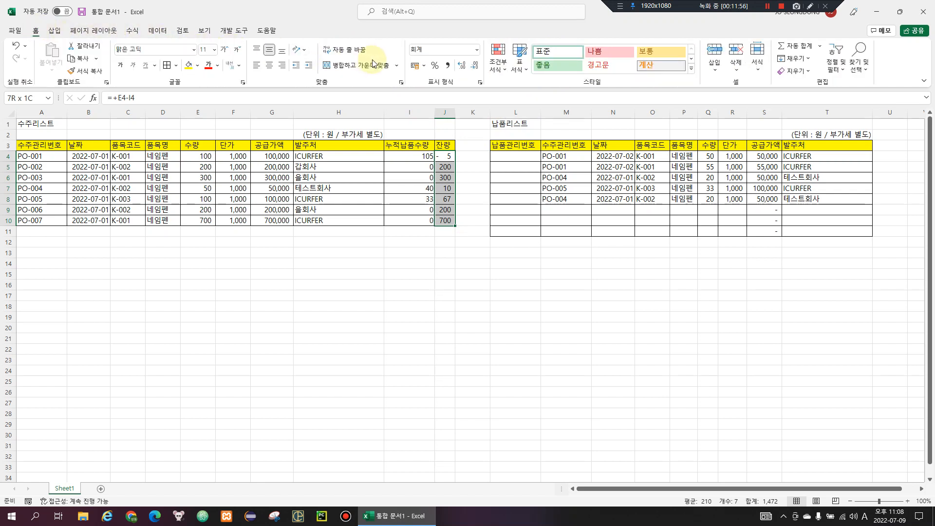
pyautogui.click(500, 62)
pyautogui.moveTo(554, 96)
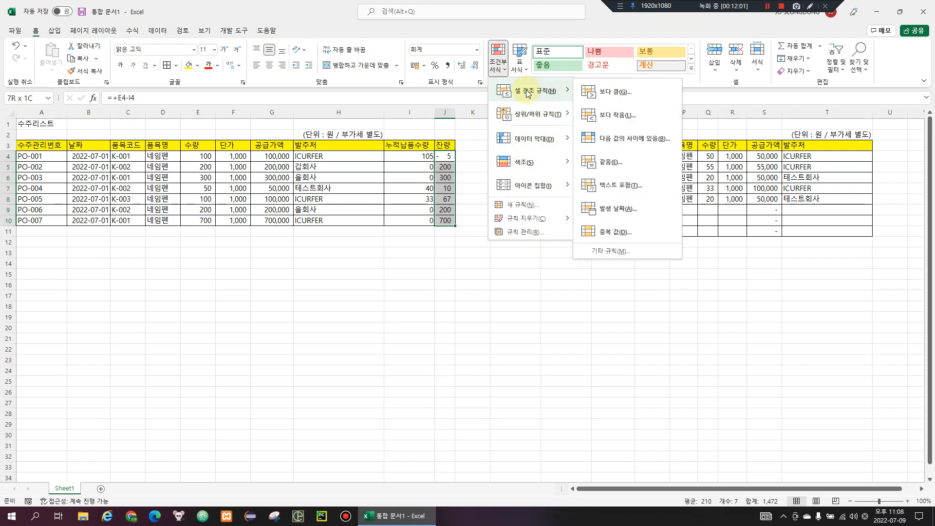
pyautogui.click(595, 88)
pyautogui.write('0')
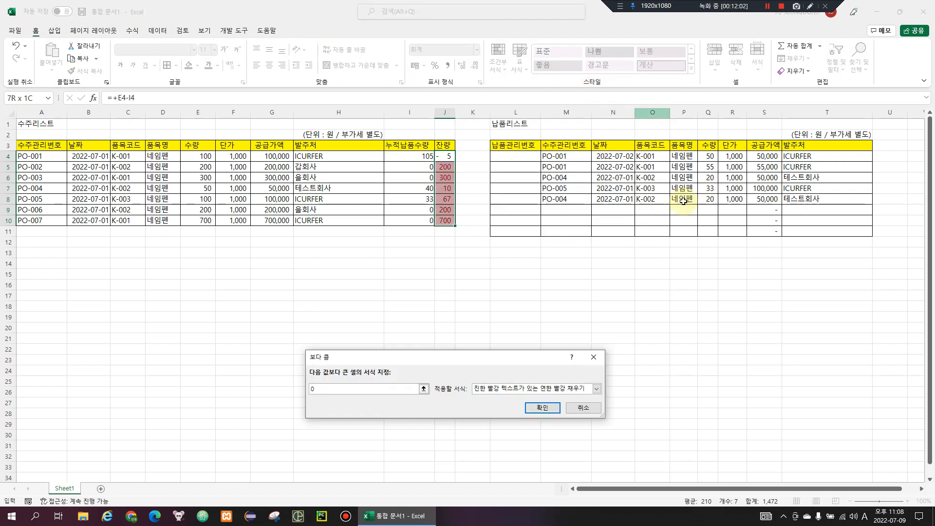
pyautogui.click(544, 409)
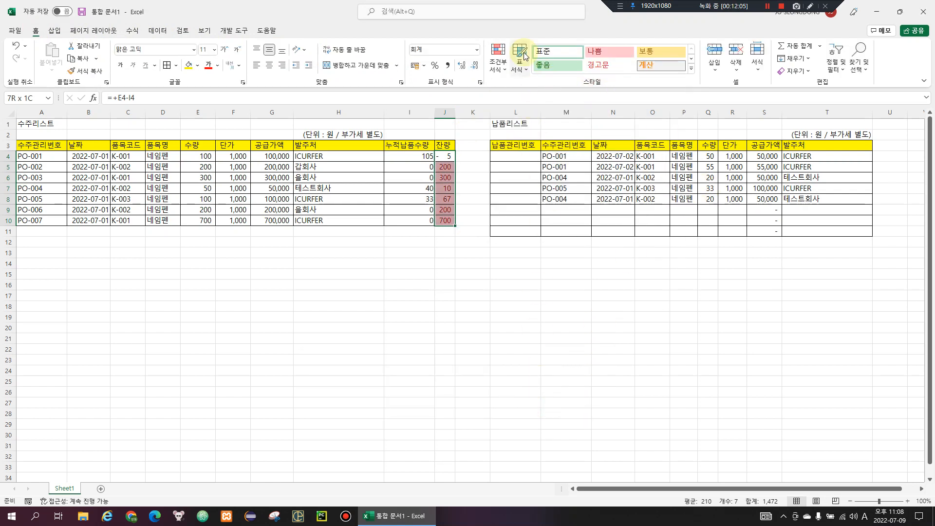
# Step: Start a less-than-0 conditional formatting rule on J4:J10 with the green fill and dark green text preset
pyautogui.click(499, 62)
pyautogui.click(542, 87)
pyautogui.click(628, 117)
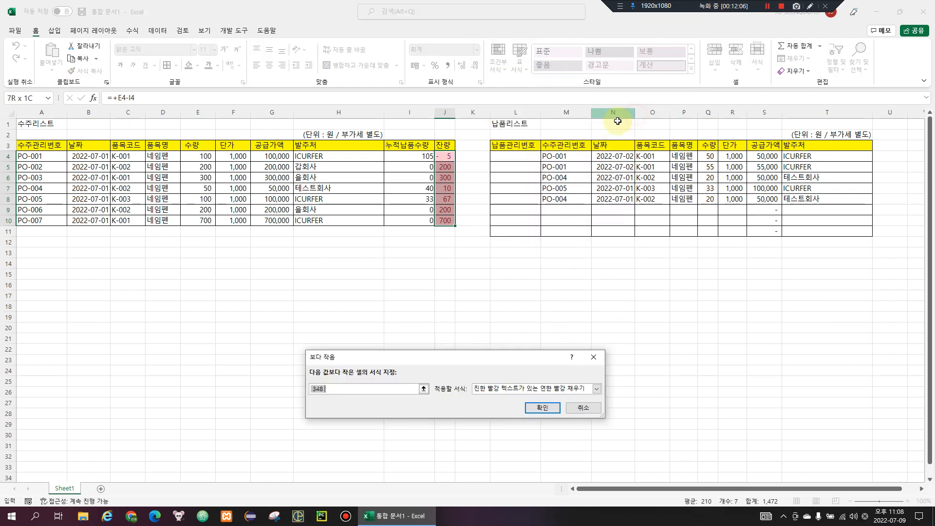
pyautogui.write('0')
pyautogui.click(596, 388)
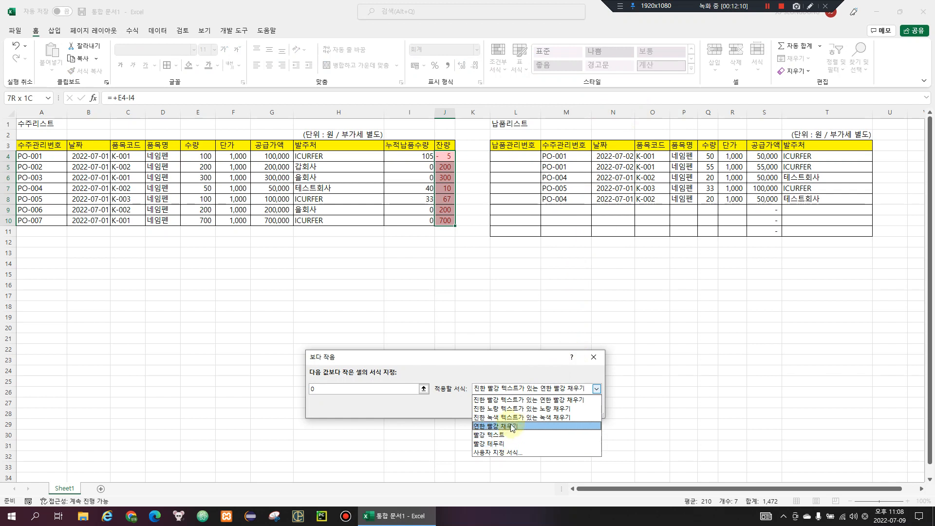
pyautogui.click(513, 418)
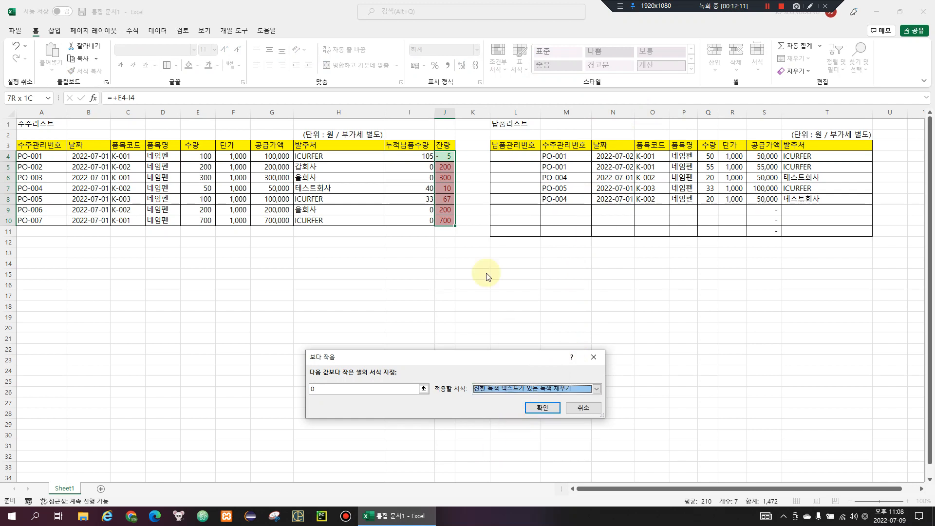
# Step: Give the less-than-0 rule a custom format with a light blue fill and blue font, and apply it
pyautogui.click(530, 388)
pyautogui.click(504, 452)
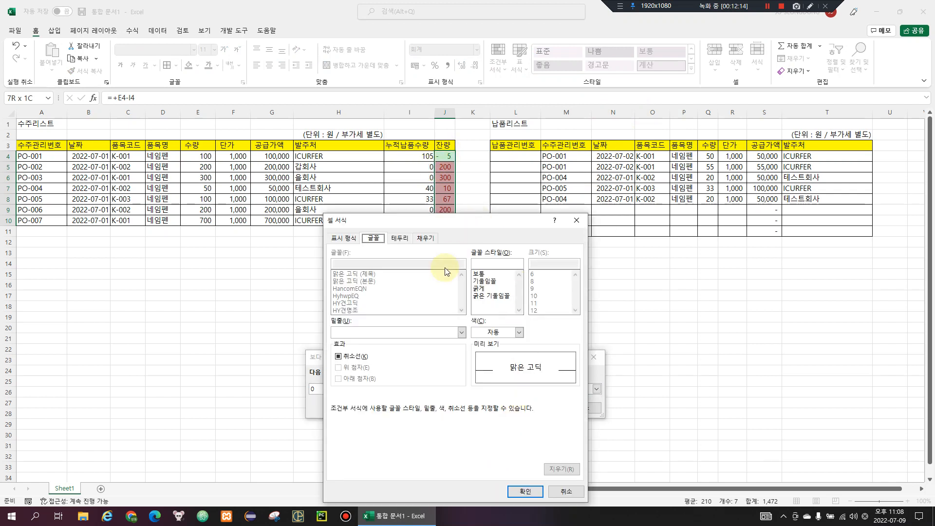
pyautogui.click(435, 238)
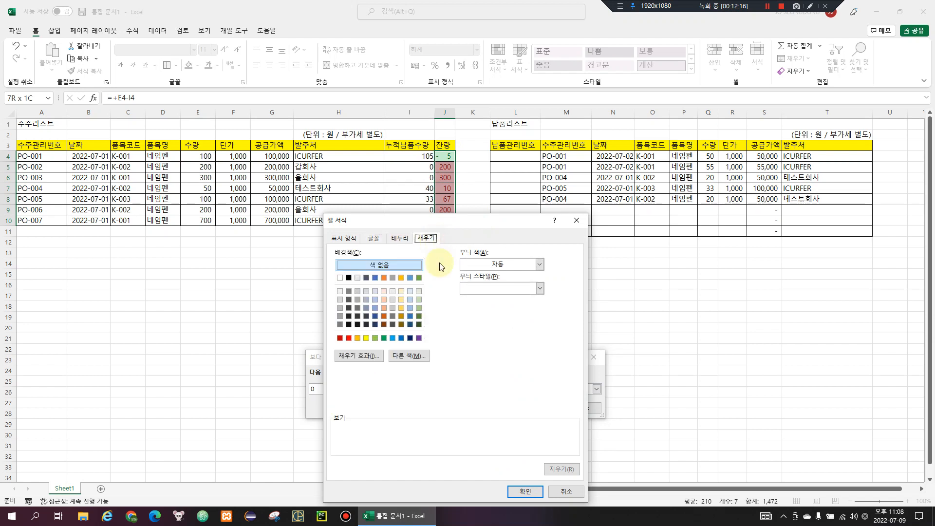
pyautogui.click(375, 298)
pyautogui.click(379, 240)
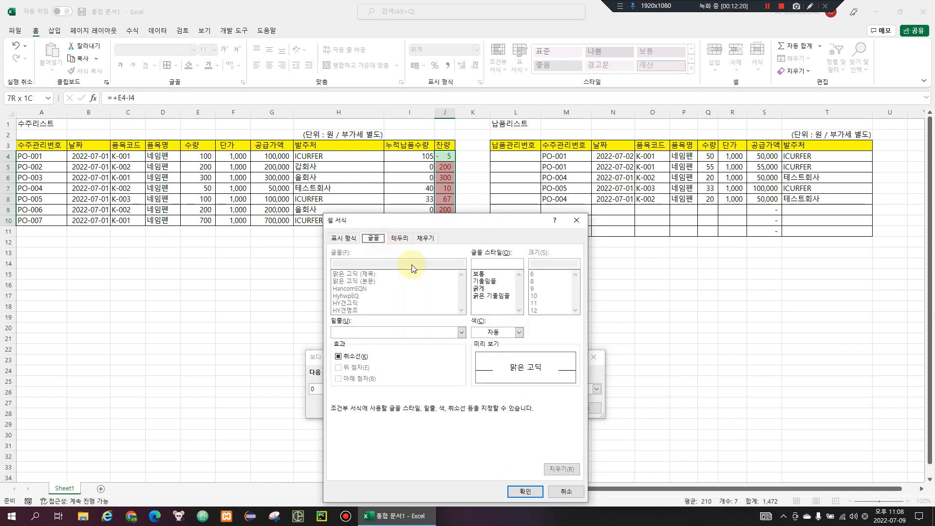
pyautogui.click(505, 335)
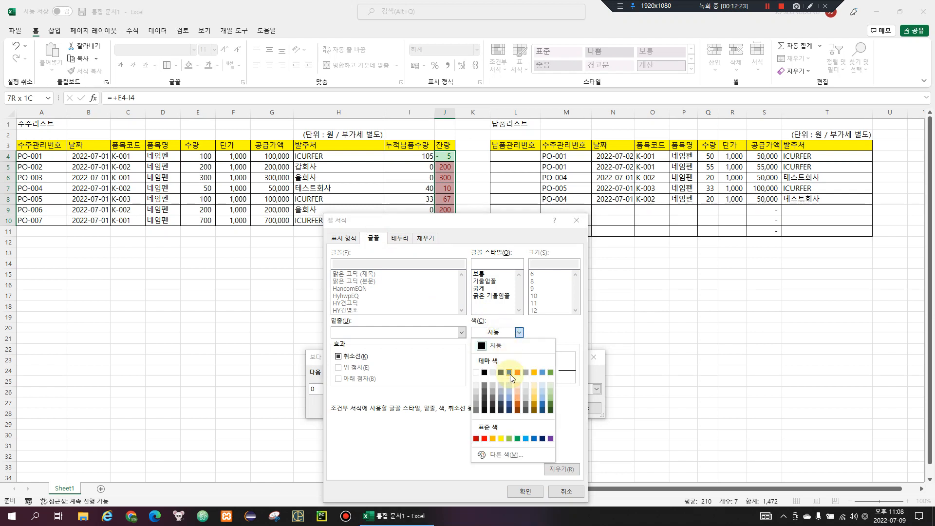
pyautogui.click(534, 439)
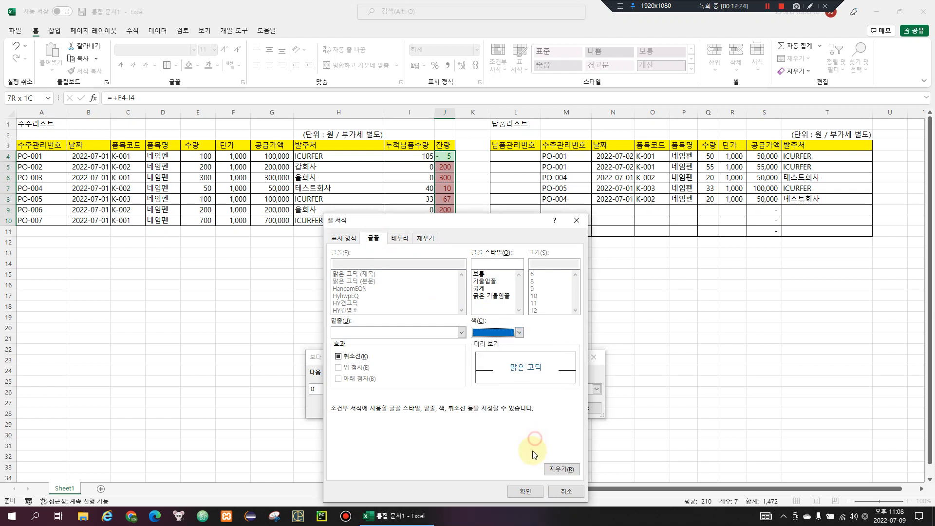
pyautogui.click(525, 490)
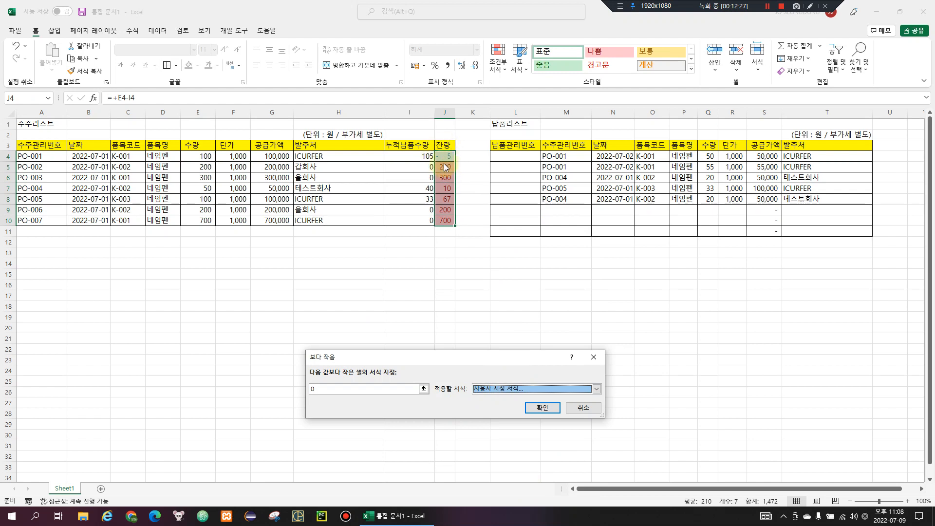
pyautogui.click(552, 408)
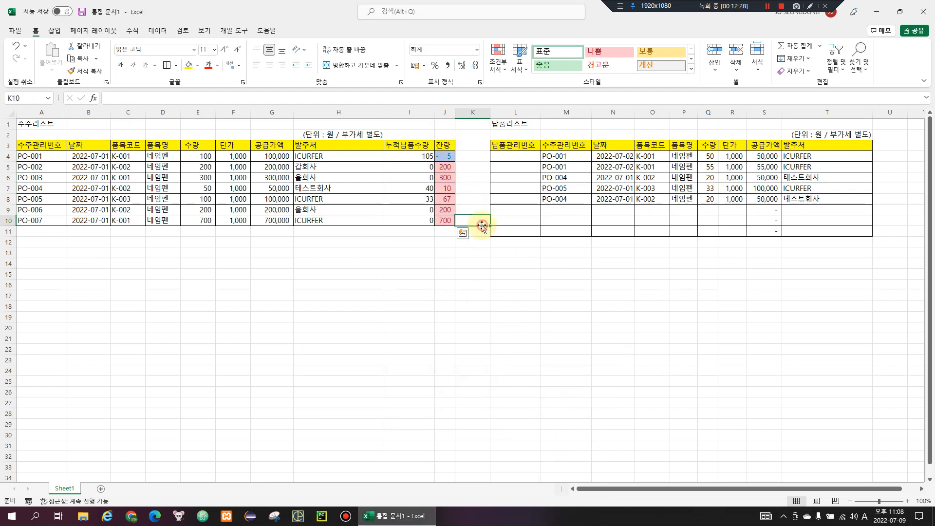
# Step: Try 0 as PO-004's 잔량 in J7 to test the formatting rules, and restore the formula
pyautogui.moveTo(443, 274); pyautogui.dragTo(444, 284)
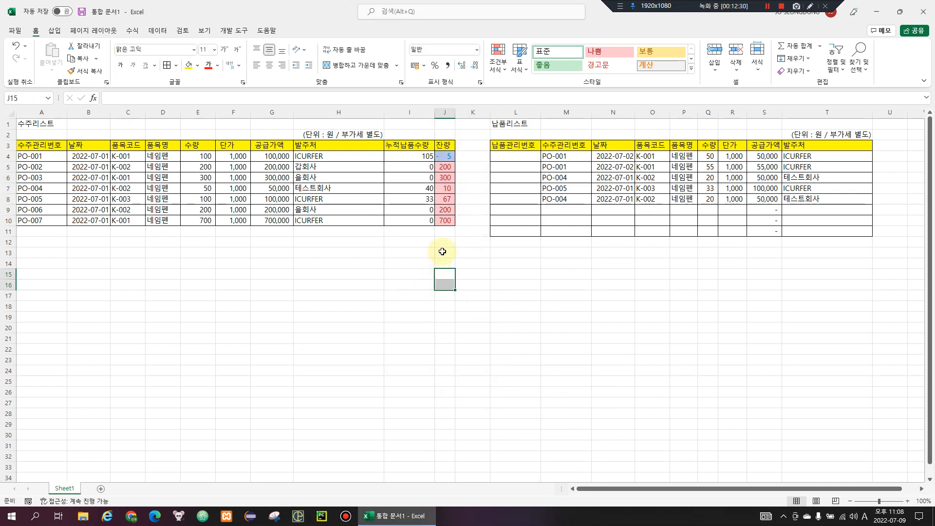
pyautogui.click(451, 190)
pyautogui.write('0')
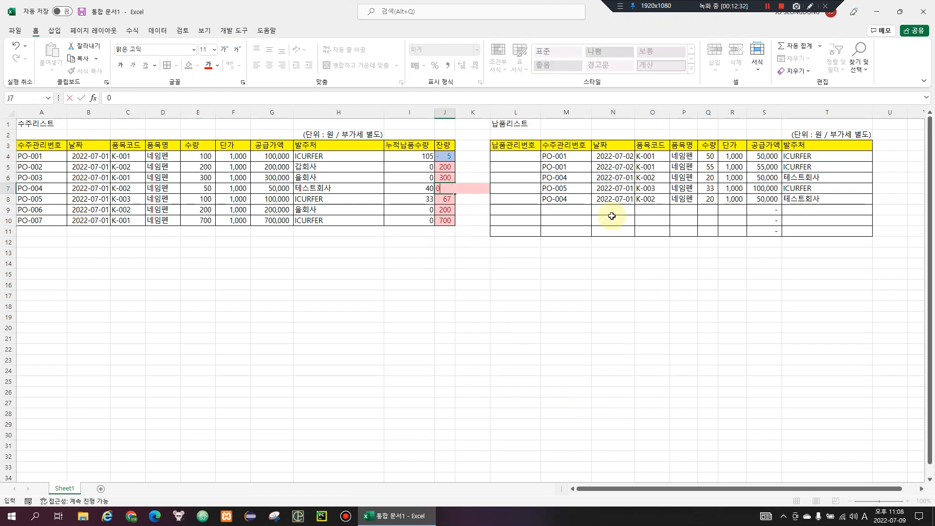
pyautogui.press('Return')
pyautogui.press('Up')
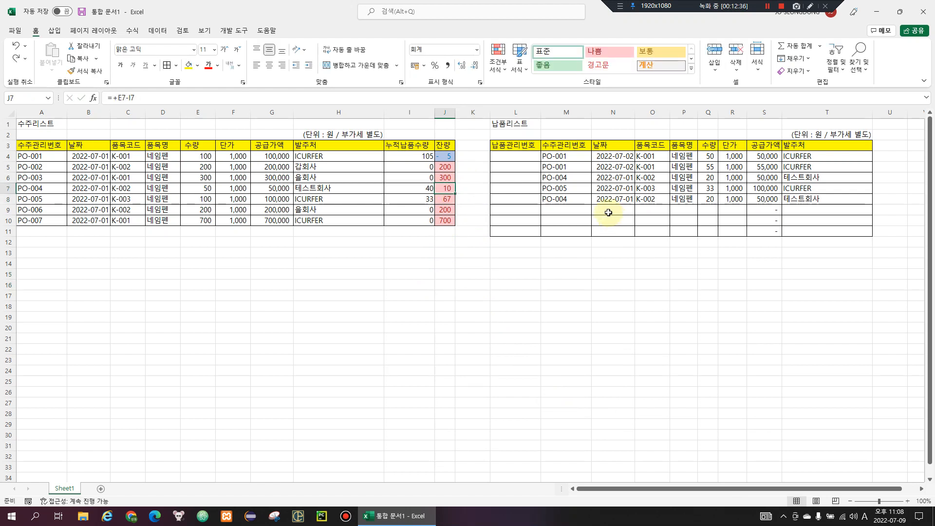
pyautogui.moveTo(443, 146); pyautogui.dragTo(280, 219)
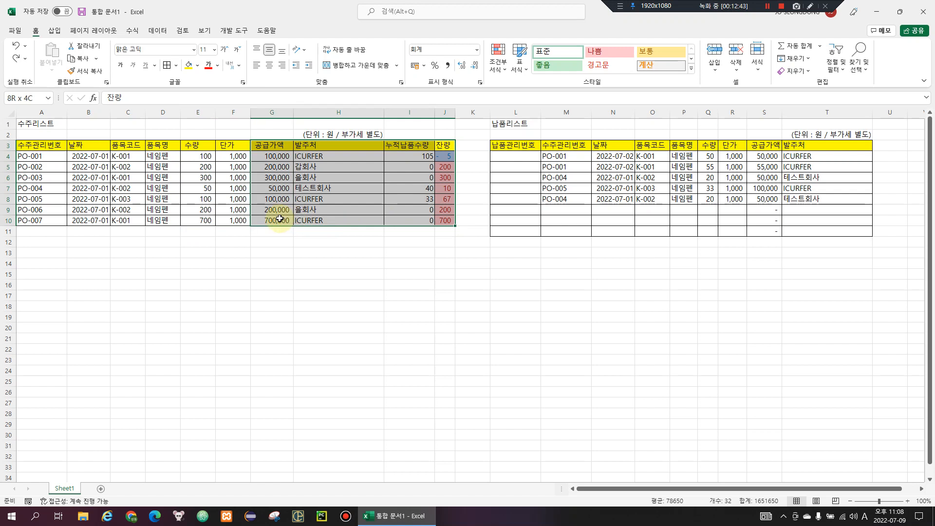
pyautogui.moveTo(137, 156); pyautogui.dragTo(151, 234)
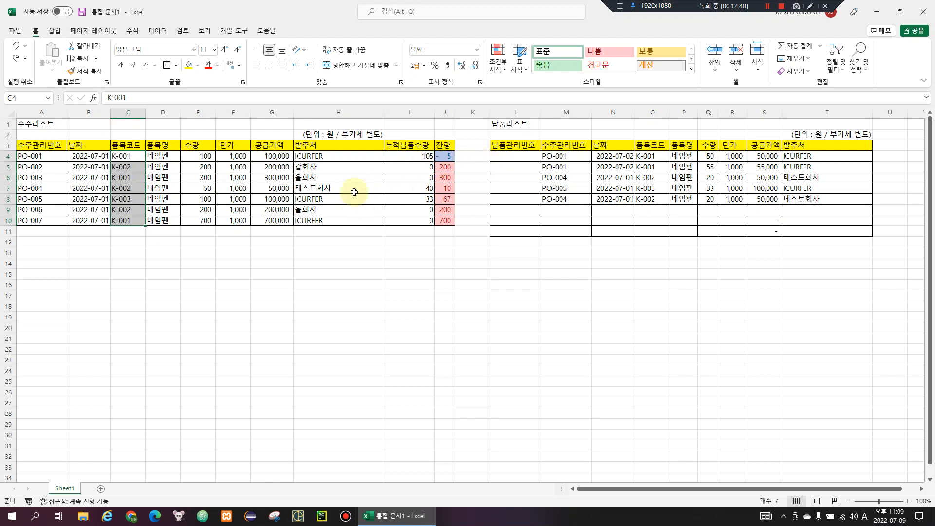
# Step: Insert a blank column at K between the two lists and clear the yellow header formatting from K3
pyautogui.click(479, 111)
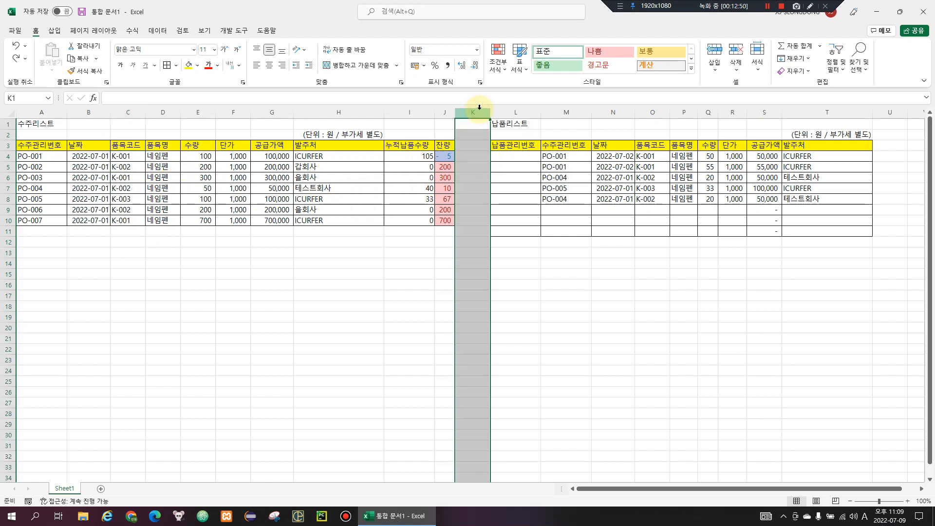
pyautogui.hotkey('ctrl', 'shift', '=')
pyautogui.press('Down')
pyautogui.press('Down')
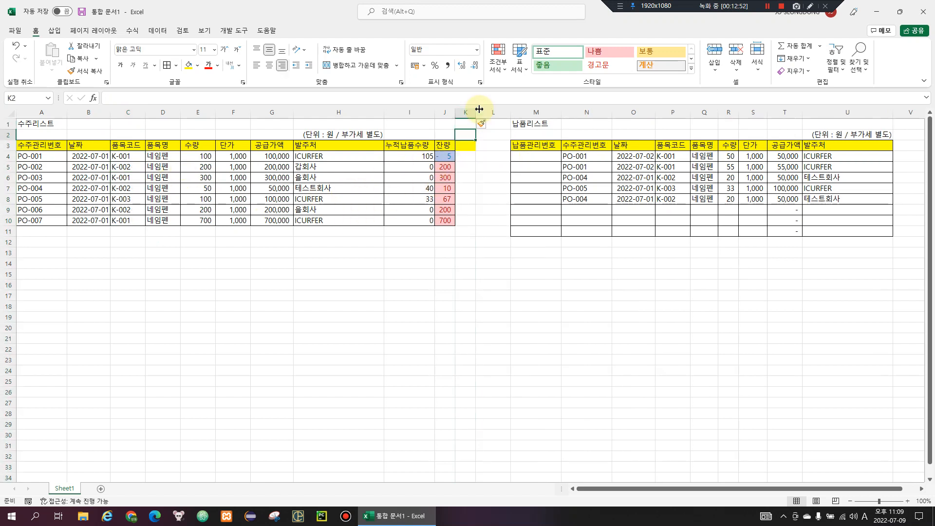
pyautogui.hotkey('ctrl', 'd')
pyautogui.press('Down')
pyautogui.press('Up')
pyautogui.press('Up')
pyautogui.press('Down')
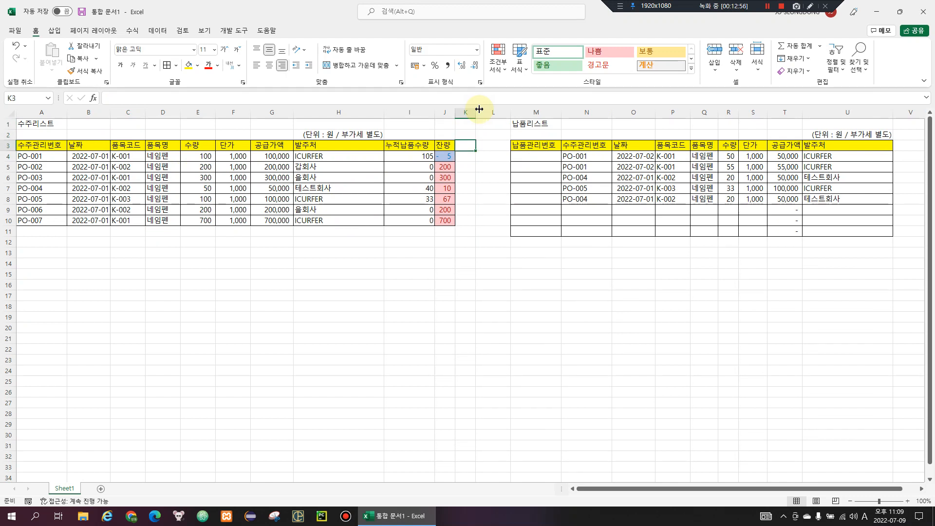
pyautogui.moveTo(128, 156); pyautogui.dragTo(128, 231)
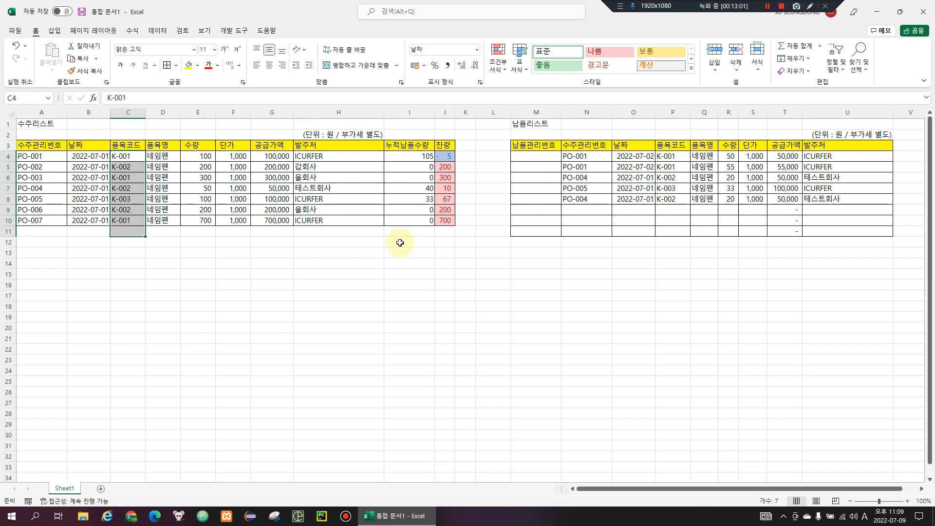
pyautogui.moveTo(132, 157); pyautogui.dragTo(129, 232)
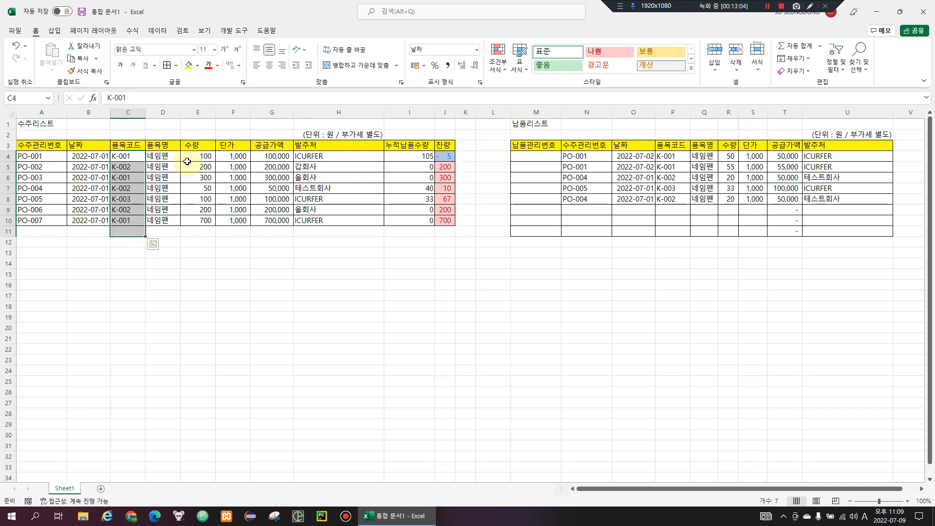
pyautogui.click(760, 159)
pyautogui.moveTo(722, 286); pyautogui.dragTo(681, 204)
# Step: Add the column header 품목검증 in L3, just before 납품관리번호 in the delivery list
pyautogui.click(484, 148)
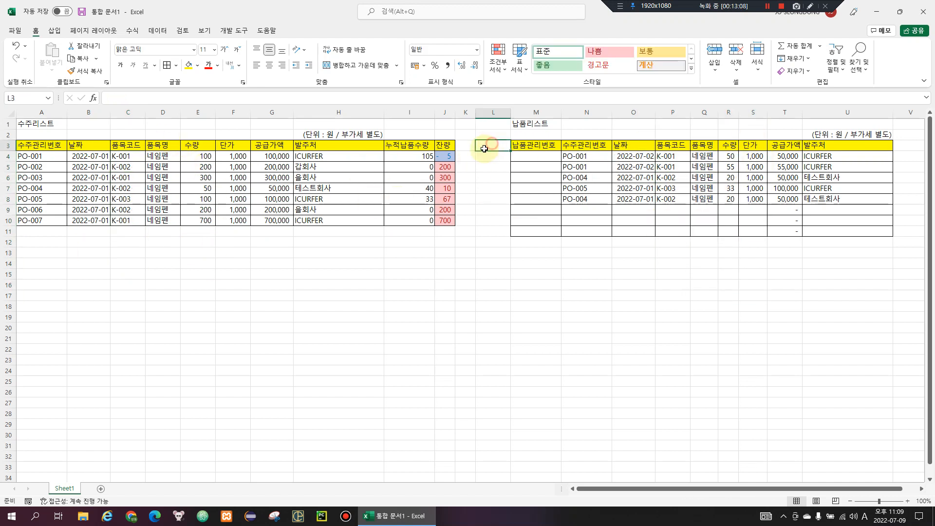
pyautogui.write('SKQVN')
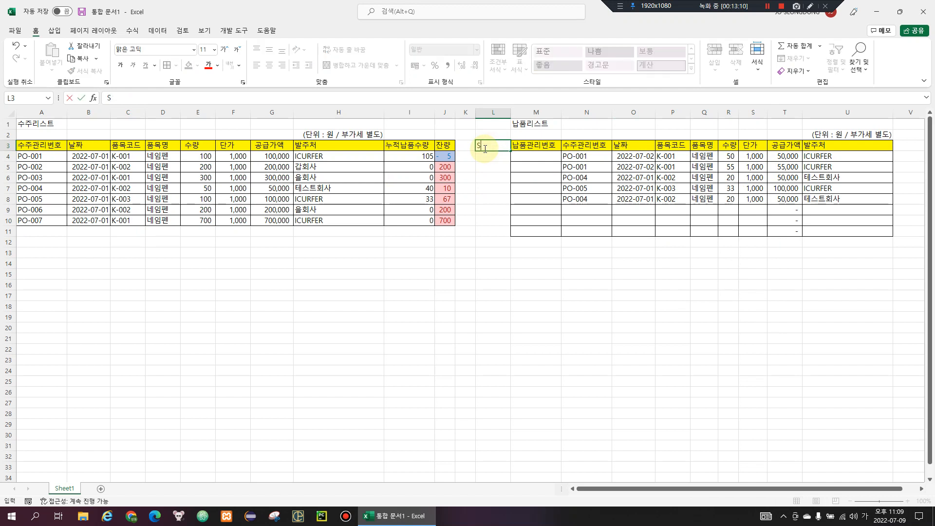
pyautogui.click(484, 148)
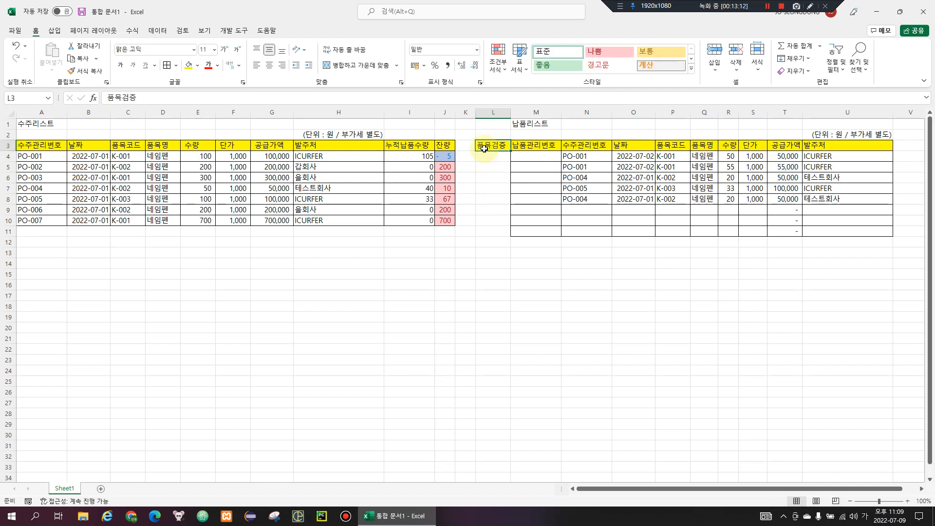
pyautogui.click(541, 123)
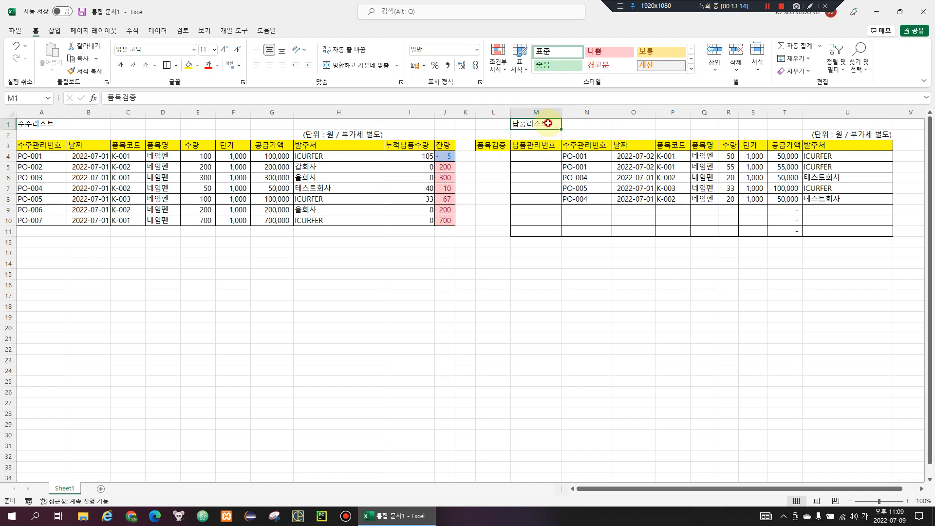
pyautogui.click(493, 146)
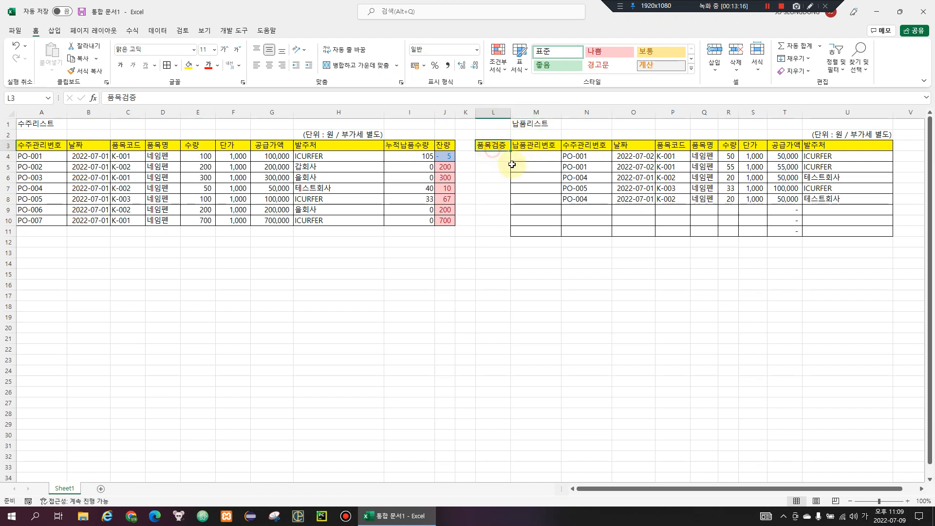
# Step: Apply the formatting of blank cell L2 to L3 to clear the yellow header fill from 품목검증
pyautogui.click(502, 131)
pyautogui.hotkey('ctrl', 'c')
pyautogui.rightClick(498, 145)
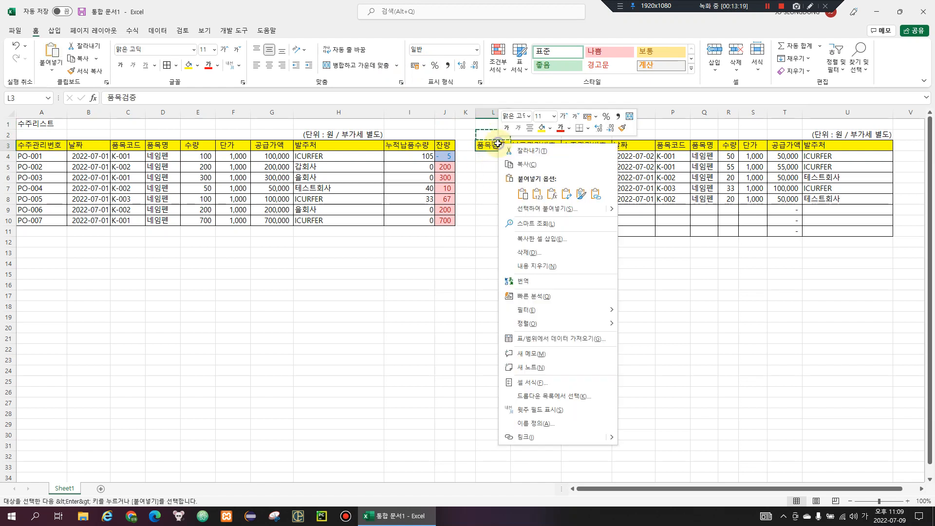
pyautogui.press('r')
pyautogui.press('Escape')
pyautogui.click(490, 174)
pyautogui.click(501, 146)
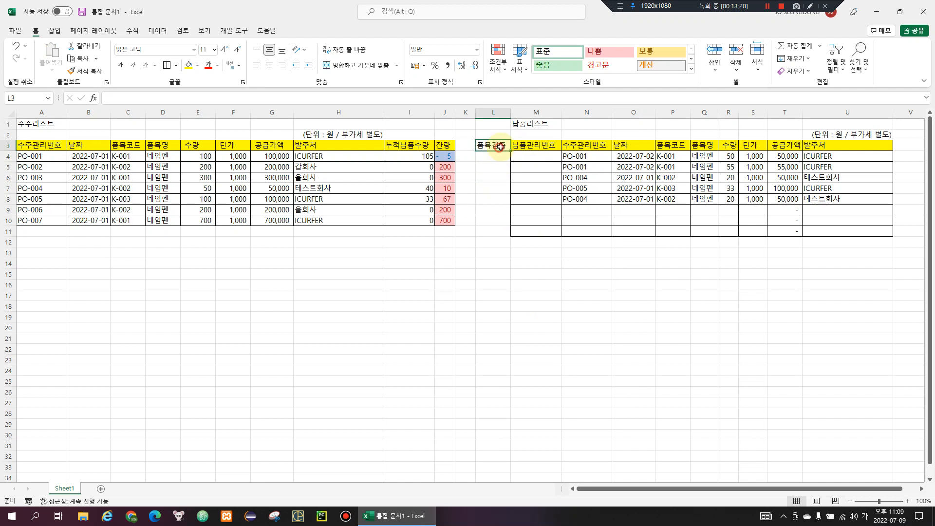
# Step: Fill the 품목검증 header in L3 with red and add borders to L3:L11
pyautogui.click(198, 65)
pyautogui.click(195, 157)
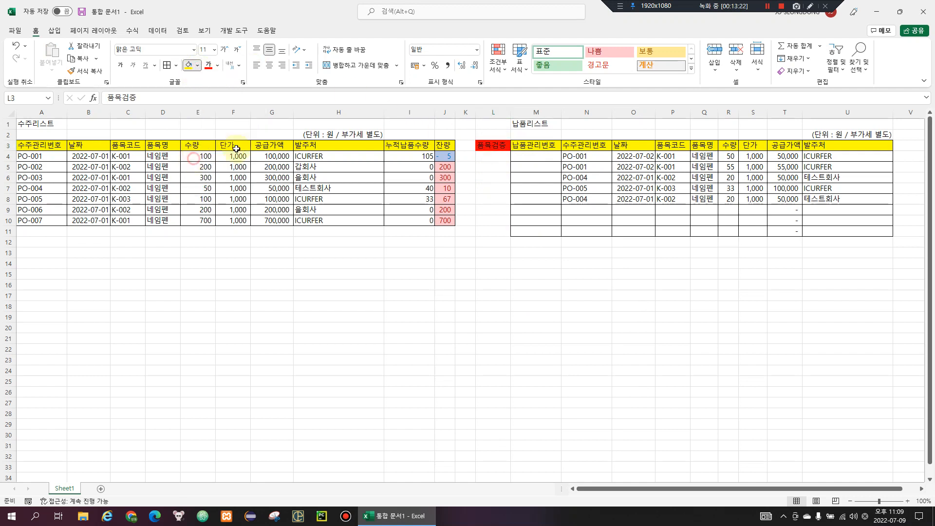
pyautogui.keyDown('shift'); pyautogui.click(502, 228); pyautogui.keyUp('shift')
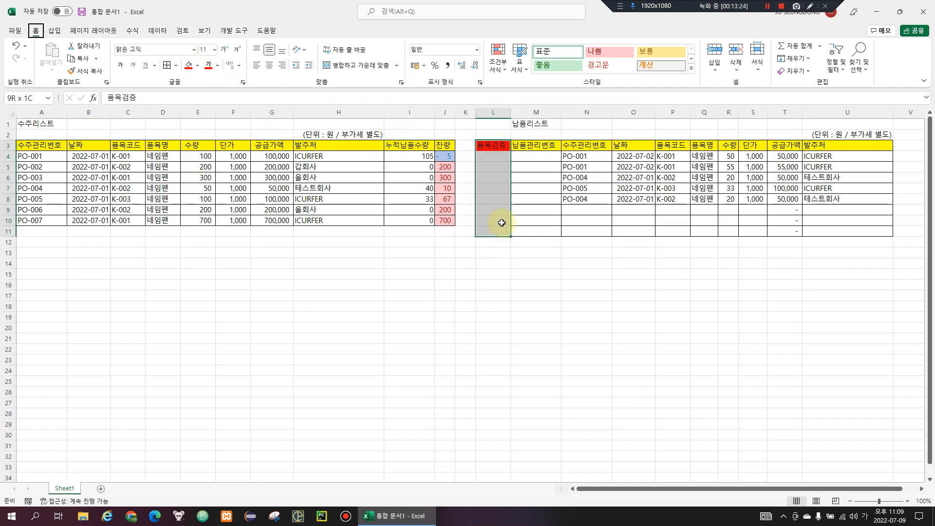
# Step: Enter =COUNTIF($C:$C,P4) in L4 to count the delivery's 품목코드 in the order list's 품목코드 column
pyautogui.click(502, 154)
pyautogui.write('=ㅊ')
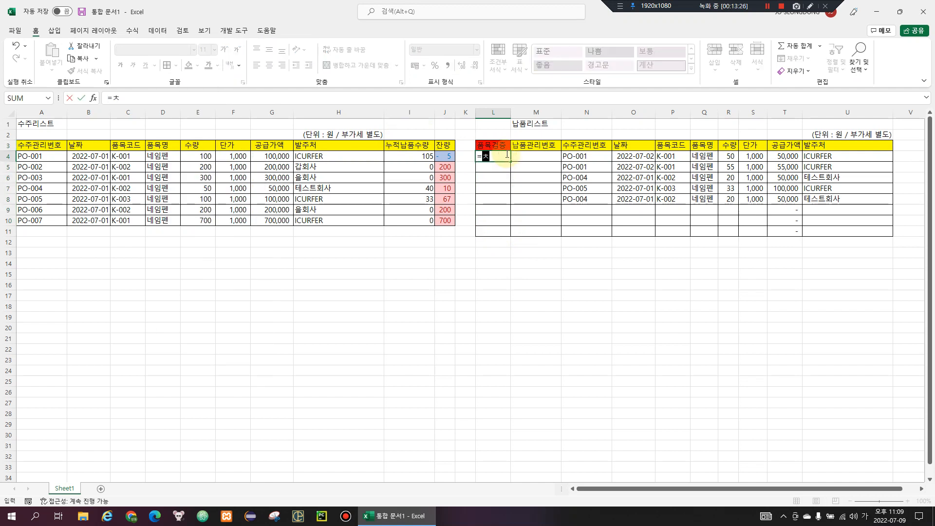
pyautogui.write('COUNTIF')
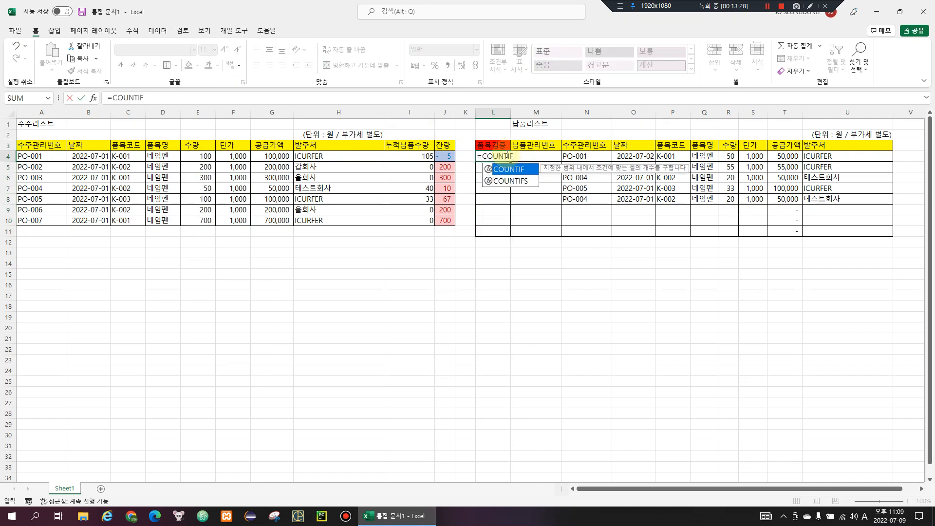
pyautogui.hotkey('ctrl', 'a')
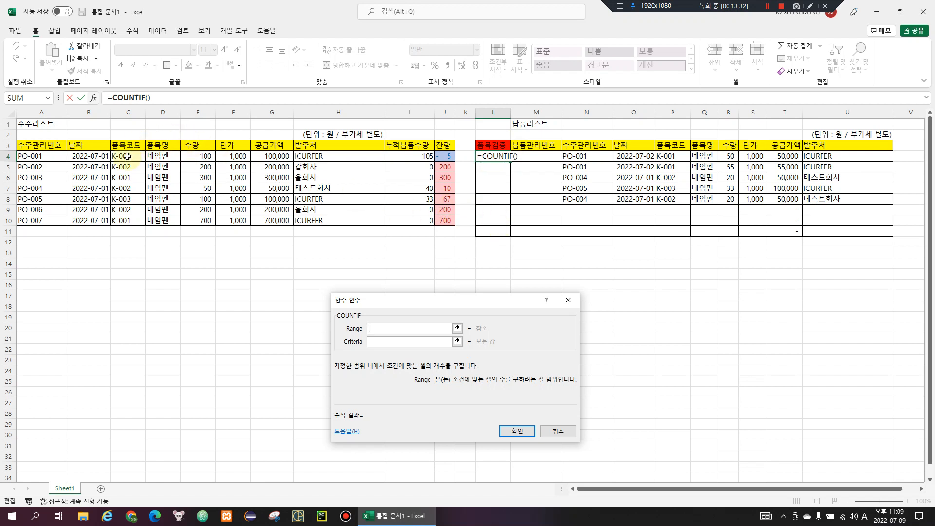
pyautogui.click(382, 331)
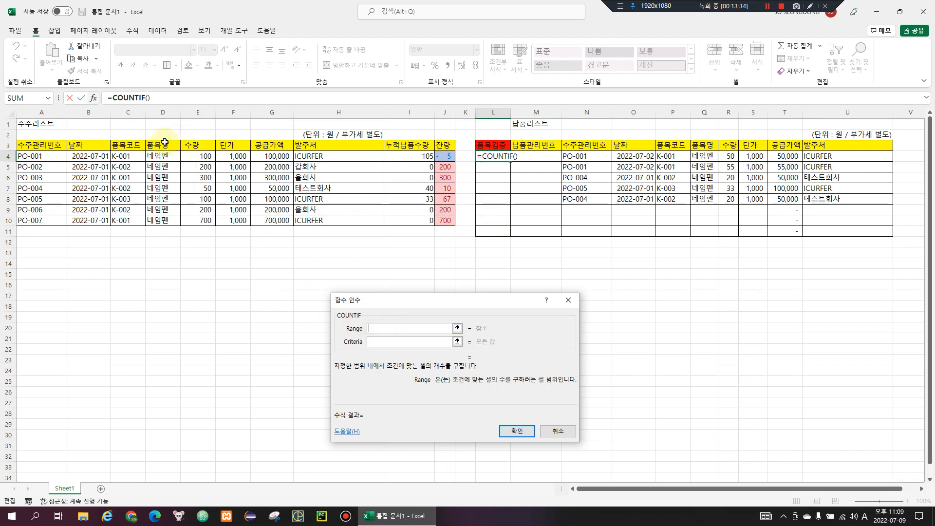
pyautogui.click(129, 109)
pyautogui.press('F4')
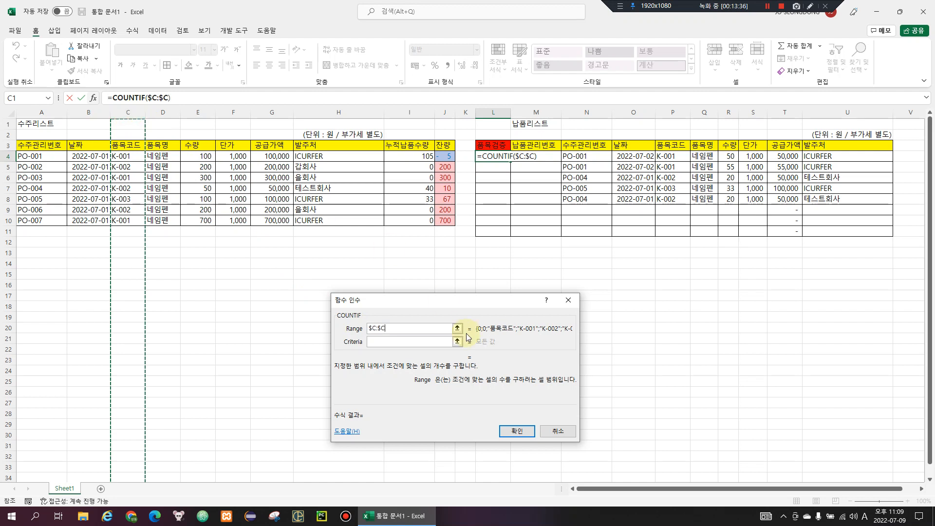
pyautogui.click(423, 342)
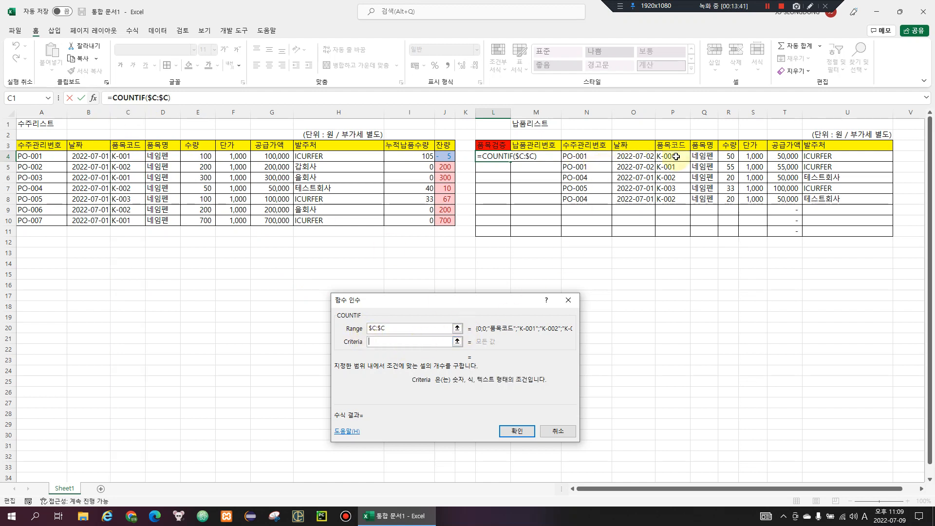
pyautogui.click(676, 157)
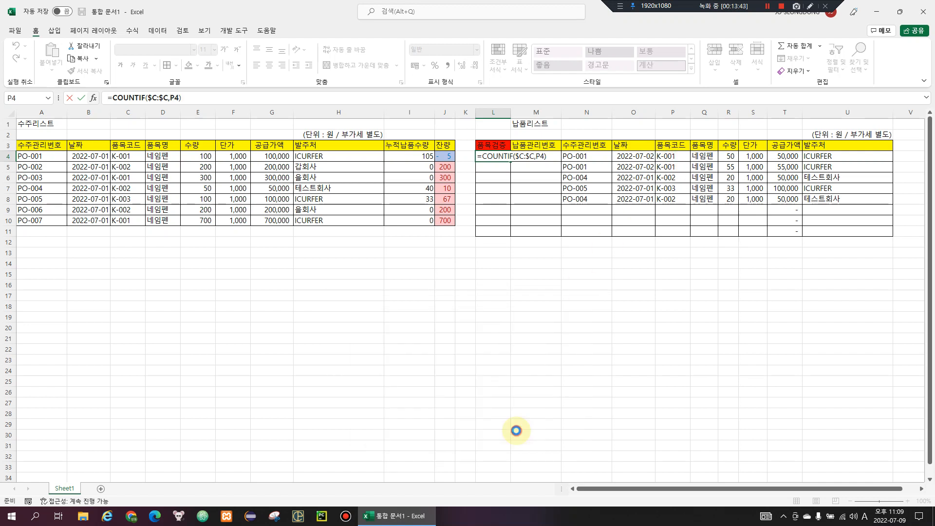
pyautogui.click(516, 431)
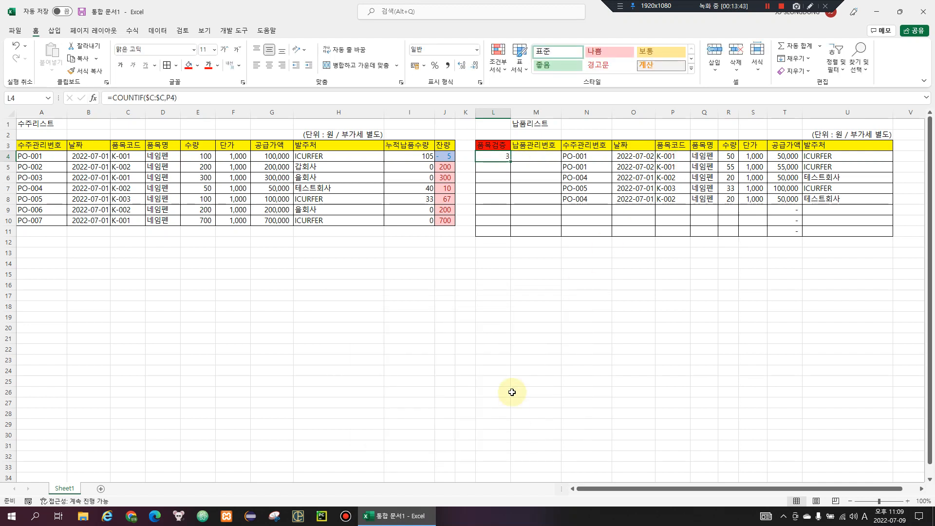
# Step: Fill the COUNTIF formula from L4 down to L11
pyautogui.keyDown('shift'); pyautogui.click(501, 232); pyautogui.keyUp('shift')
pyautogui.hotkey('ctrl', 'd')
pyautogui.click(502, 273)
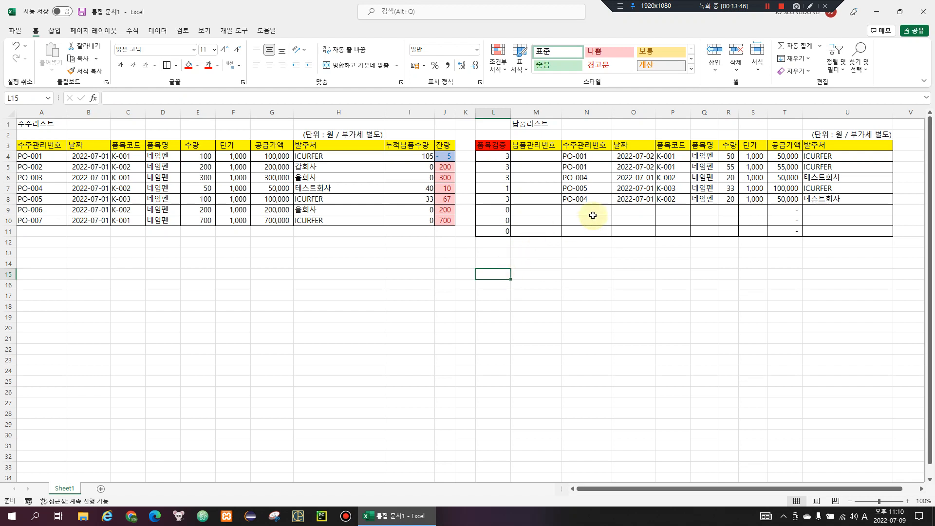
# Step: Enter K-004, a code missing from the order list, as the 품목코드 in P9 of the delivery list
pyautogui.click(676, 156)
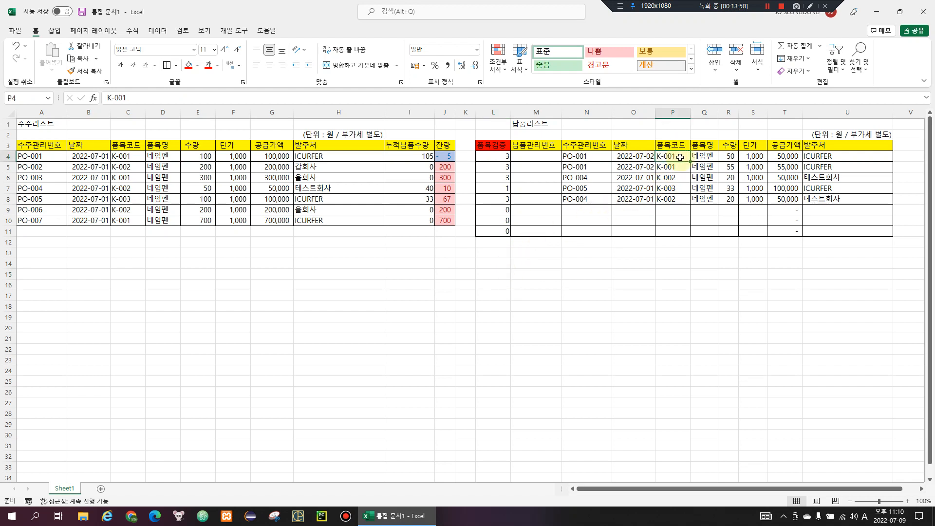
pyautogui.moveTo(126, 156); pyautogui.dragTo(143, 221)
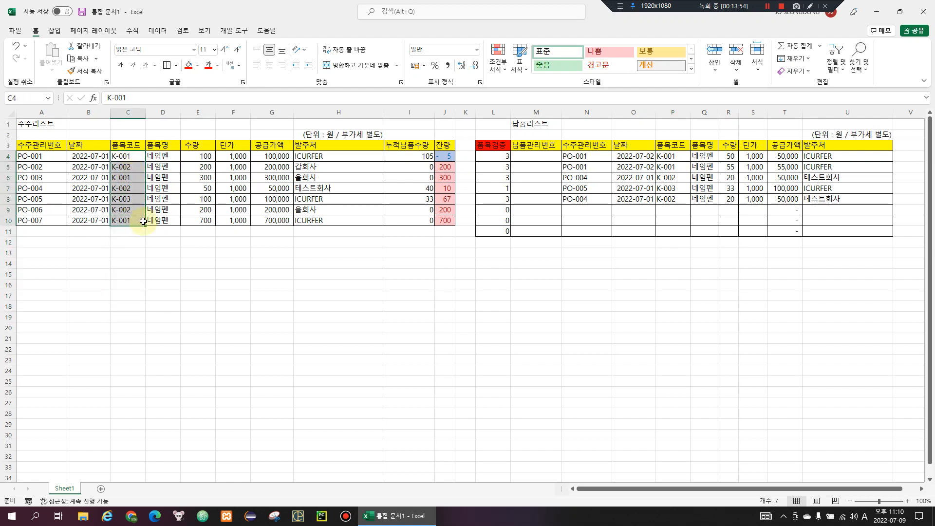
pyautogui.click(670, 200)
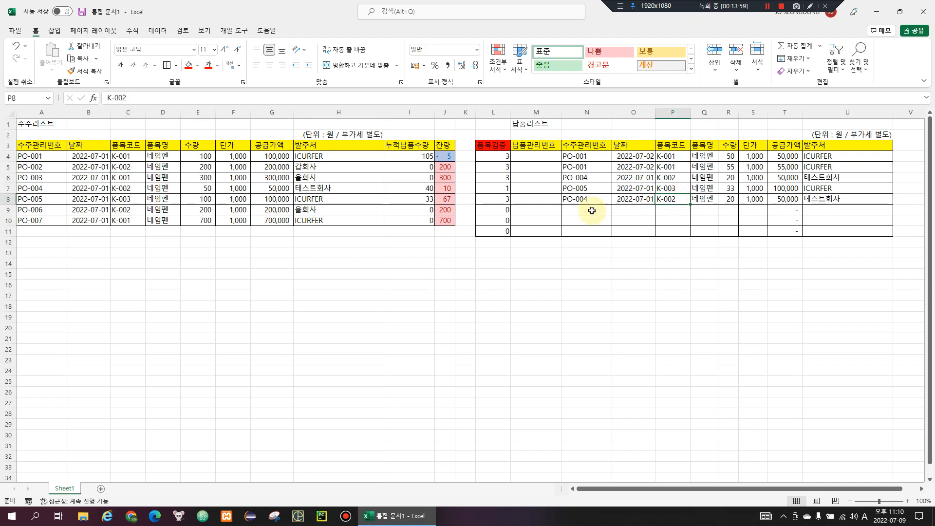
pyautogui.click(671, 209)
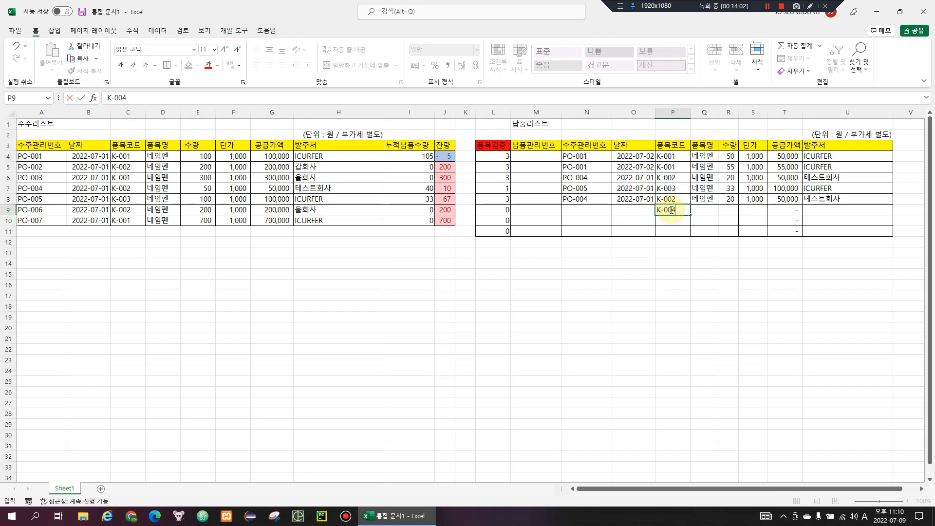
pyautogui.press('Return')
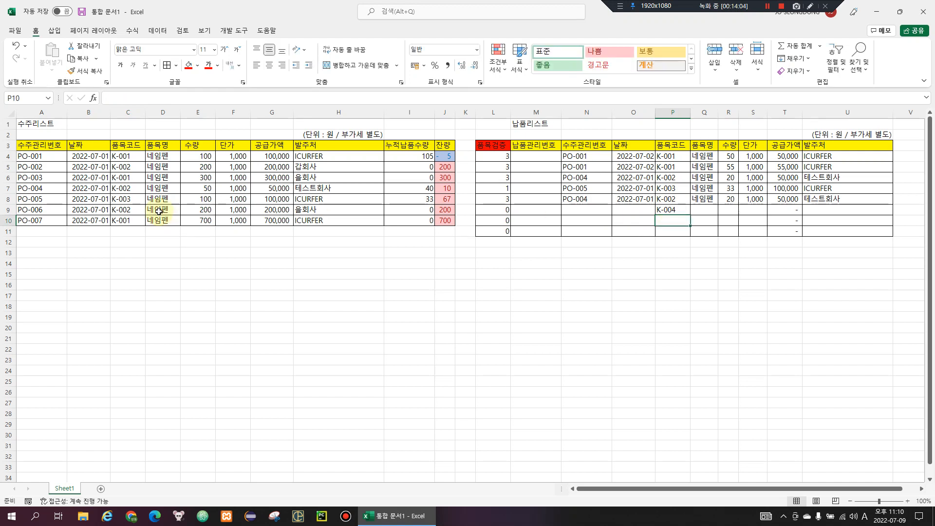
# Step: Check K-004 in P9 against the order list's 품목코드 column and the 품목검증 count in L9
pyautogui.moveTo(121, 157); pyautogui.dragTo(131, 258)
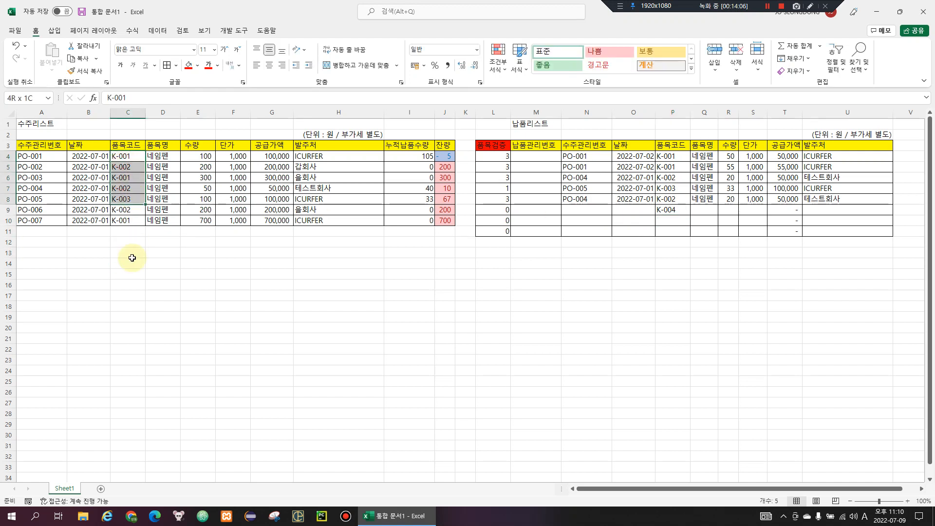
pyautogui.click(672, 209)
pyautogui.moveTo(638, 210); pyautogui.dragTo(497, 209)
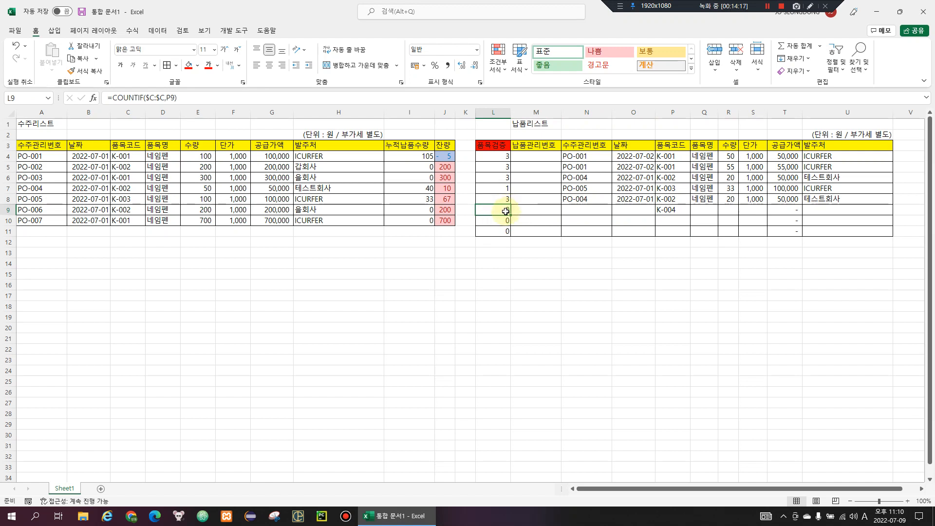
pyautogui.click(767, 7)
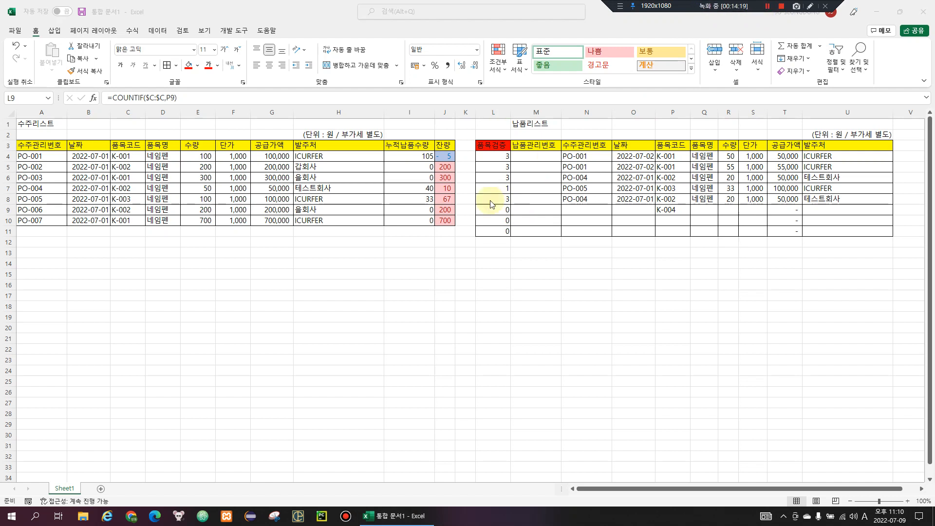
pyautogui.click(498, 208)
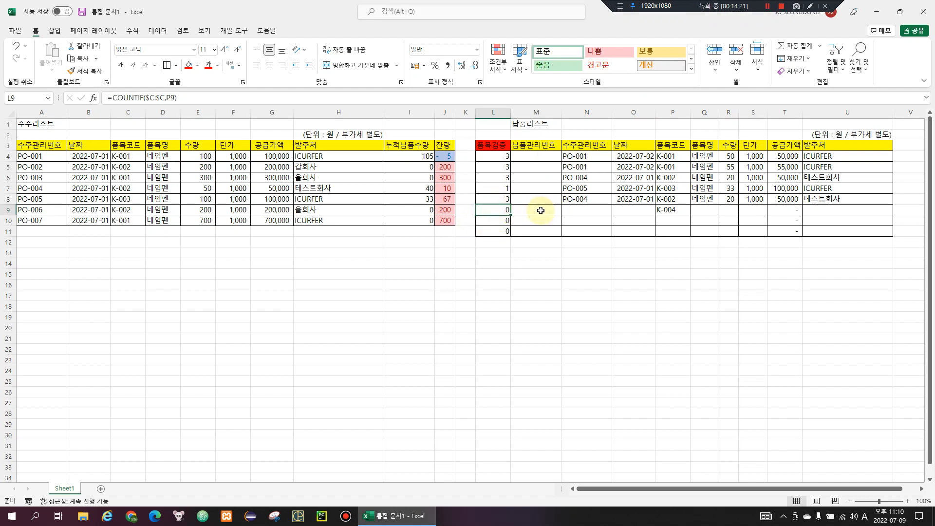
pyautogui.click(669, 209)
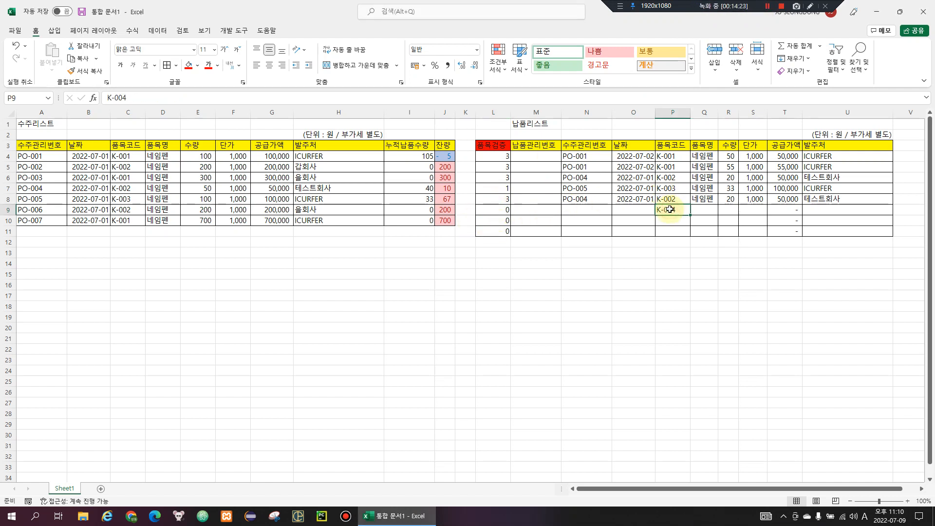
pyautogui.moveTo(670, 209)
pyautogui.mouseDown()
pyautogui.moveTo(651, 211)
pyautogui.moveTo(693, 210)
pyautogui.moveTo(664, 213)
pyautogui.mouseUp()
# Step: Enter PO-004 in N9 and 2022-07-01 in O9 by copying from the row above, and paste ICURFER as the 발주처 in U9
pyautogui.click(601, 211)
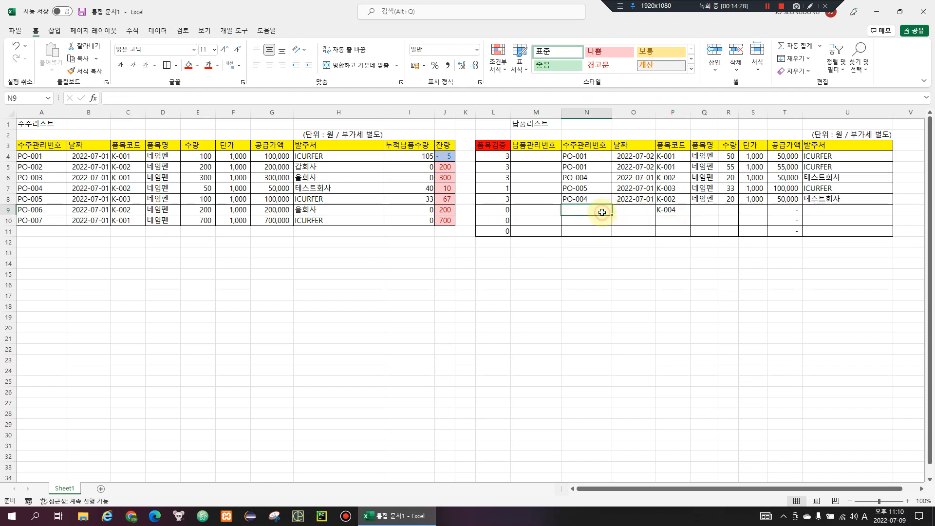
pyautogui.hotkey('ctrl', 'd')
pyautogui.click(651, 209)
pyautogui.hotkey('ctrl', 'd')
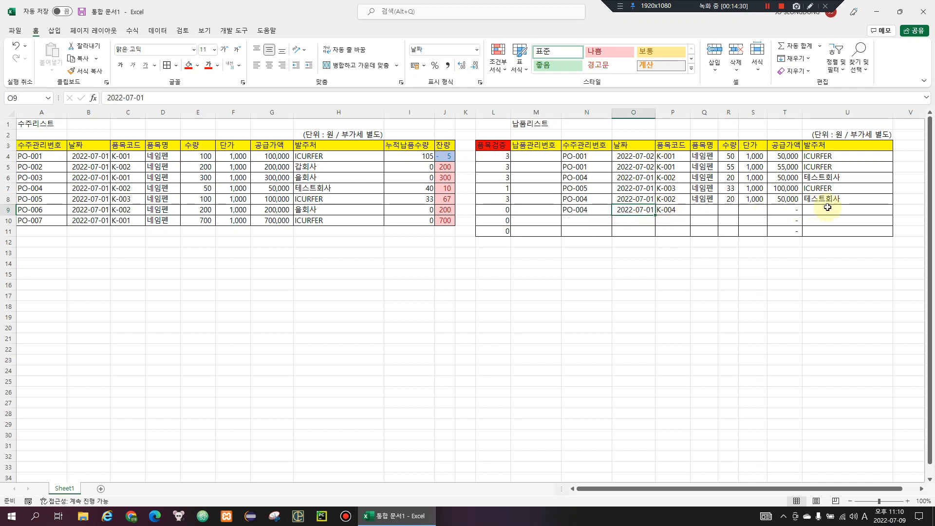
pyautogui.click(829, 191)
pyautogui.hotkey('ctrl', 'c')
pyautogui.click(822, 210)
pyautogui.hotkey('ctrl', 'v')
# Step: Complete delivery row 9 with 네임펜 as 품목명, 10 as 수량 and 1,000 as 단가
pyautogui.click(696, 209)
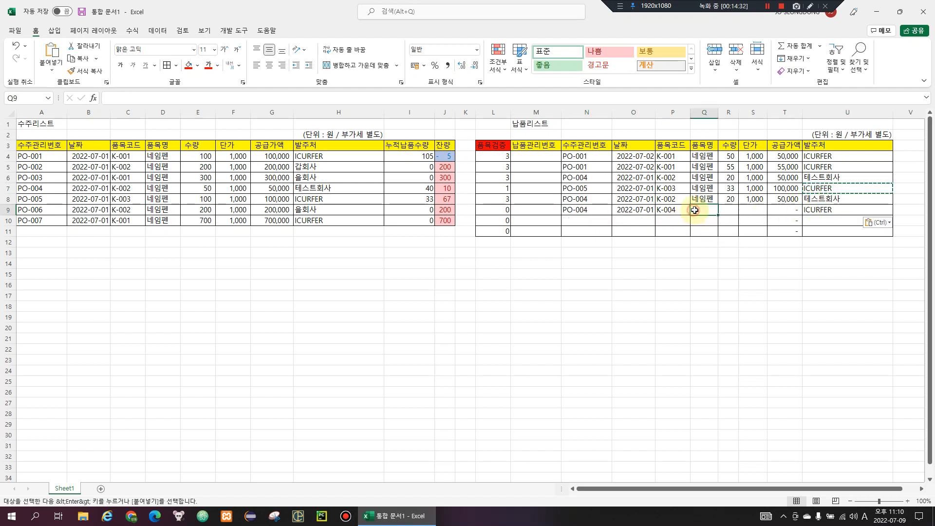
pyautogui.hotkey('ctrl', 'd')
pyautogui.click(735, 211)
pyautogui.write('10')
pyautogui.press('Tab')
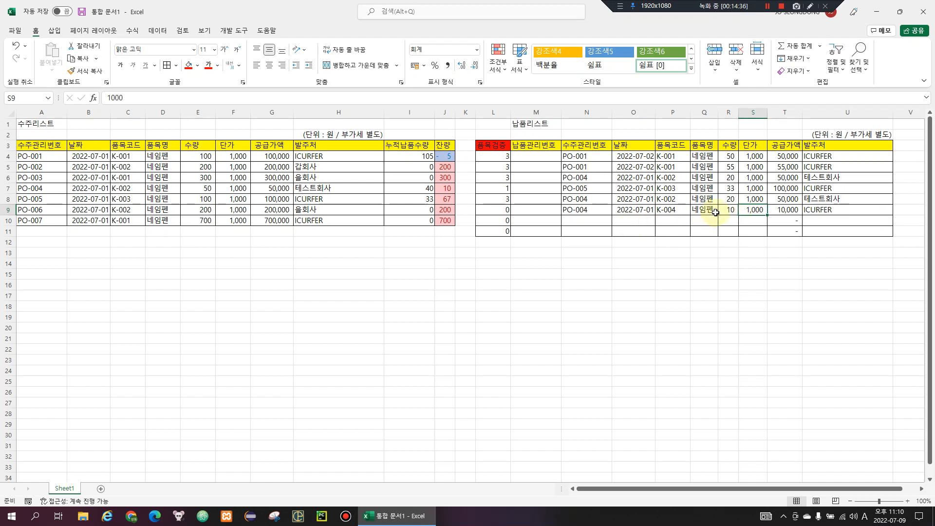
# Step: Fill the 수량, 단가 and 공급가액 cells R9:T9 with light blue
pyautogui.moveTo(729, 210); pyautogui.dragTo(791, 210)
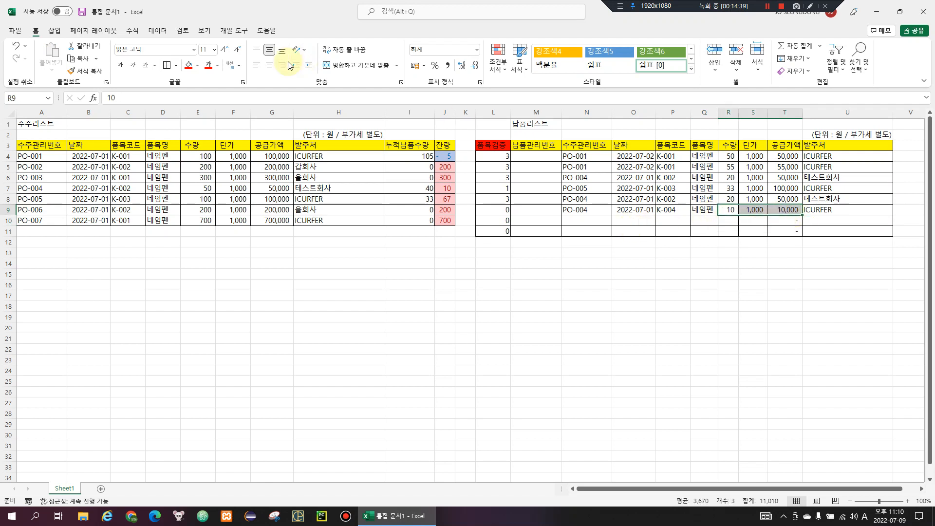
pyautogui.click(197, 65)
pyautogui.click(221, 100)
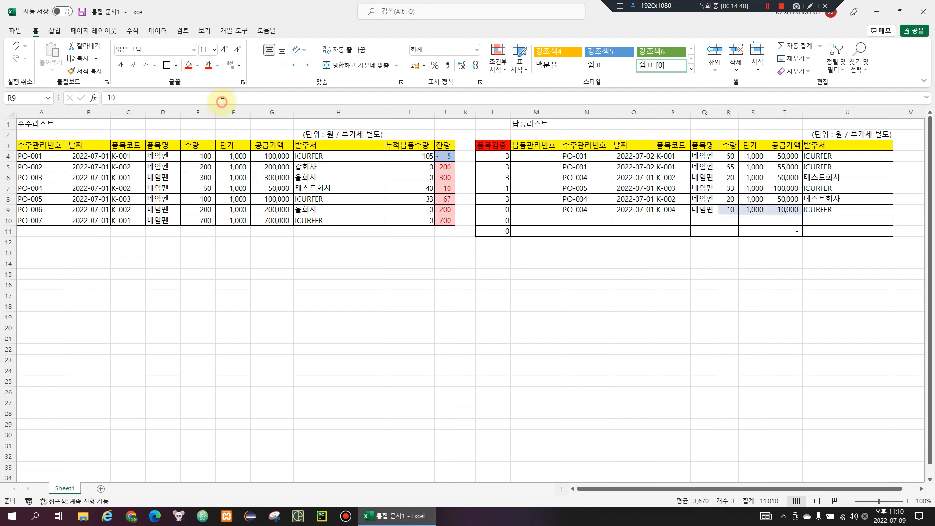
# Step: Review the order list's quantity columns, delivery row 9, the 품목검증 column in L, and both lists as a whole
pyautogui.moveTo(419, 166)
pyautogui.mouseDown()
pyautogui.moveTo(409, 230)
pyautogui.moveTo(412, 167)
pyautogui.mouseUp()
pyautogui.moveTo(246, 167); pyautogui.dragTo(204, 234)
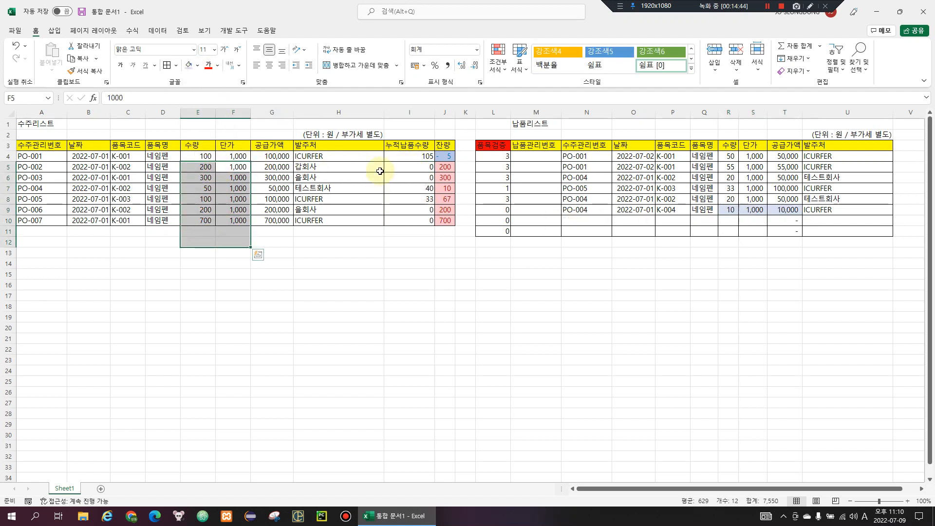
pyautogui.moveTo(406, 167); pyautogui.dragTo(394, 234)
pyautogui.moveTo(444, 166); pyautogui.dragTo(809, 208)
pyautogui.click(584, 210)
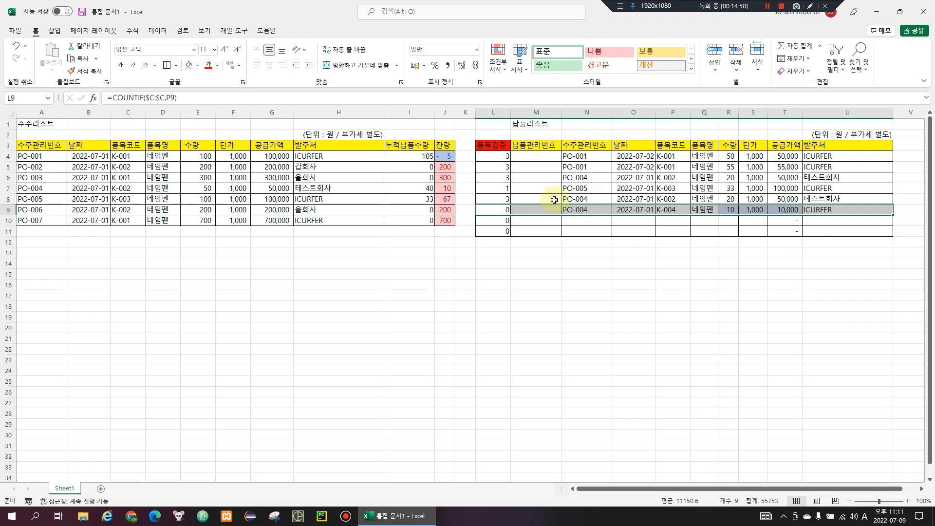
pyautogui.click(499, 109)
pyautogui.moveTo(494, 145); pyautogui.dragTo(490, 220)
pyautogui.click(498, 110)
pyautogui.click(497, 108)
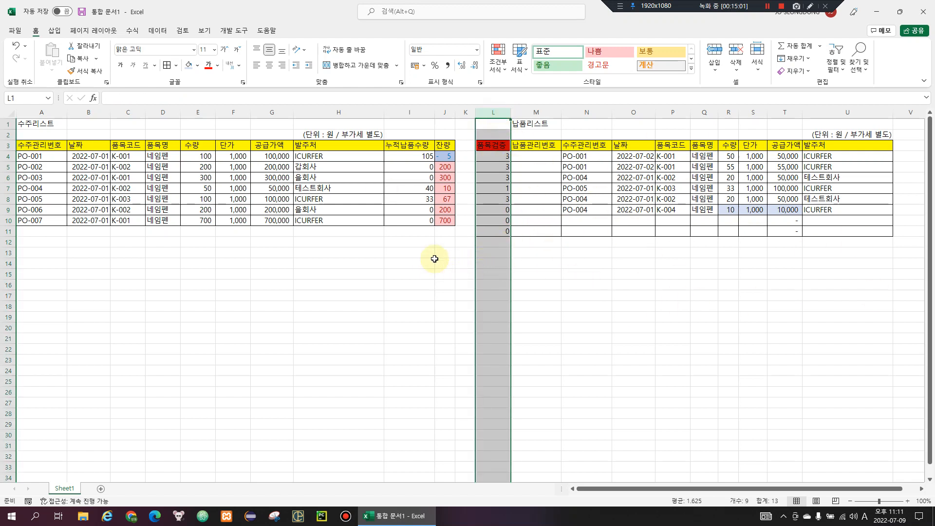
pyautogui.click(234, 292)
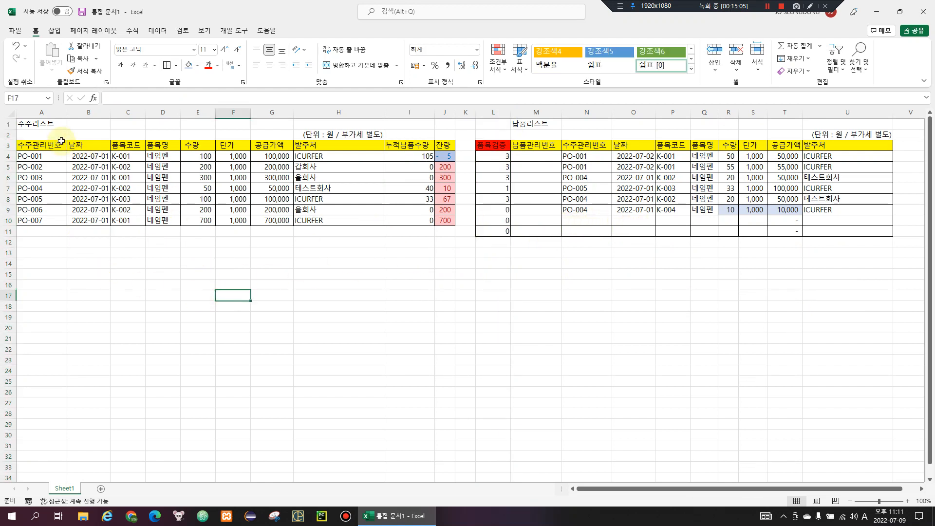
pyautogui.moveTo(51, 132); pyautogui.dragTo(452, 220)
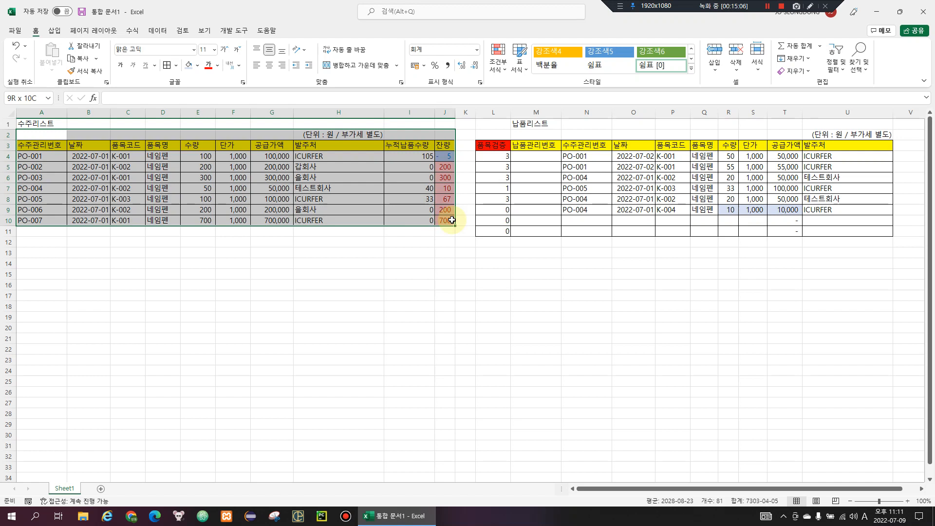
pyautogui.moveTo(492, 123); pyautogui.dragTo(851, 233)
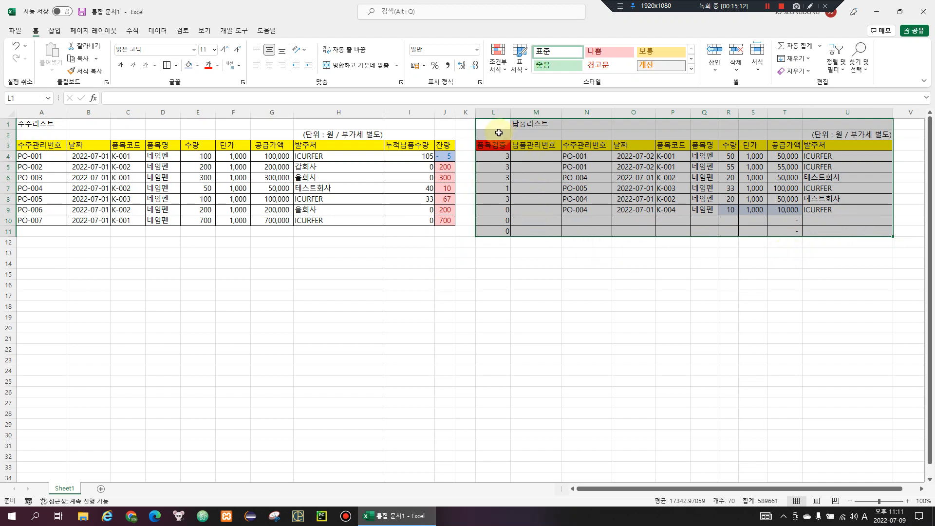
# Step: Review the delivery list, then compare the order list's 수량, 누적납품수량 and 잔량 columns, including the highlighted remaining quantities
pyautogui.moveTo(499, 133); pyautogui.dragTo(854, 232)
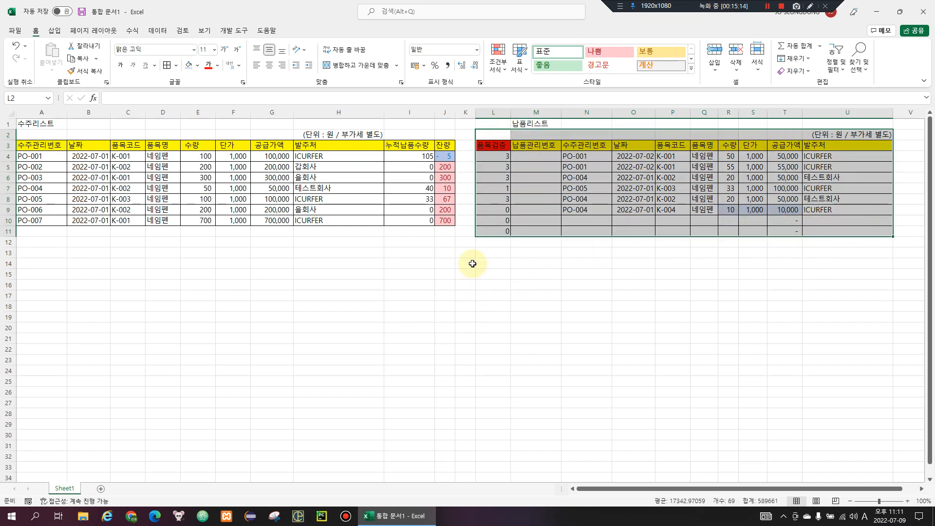
pyautogui.moveTo(540, 131); pyautogui.dragTo(818, 225)
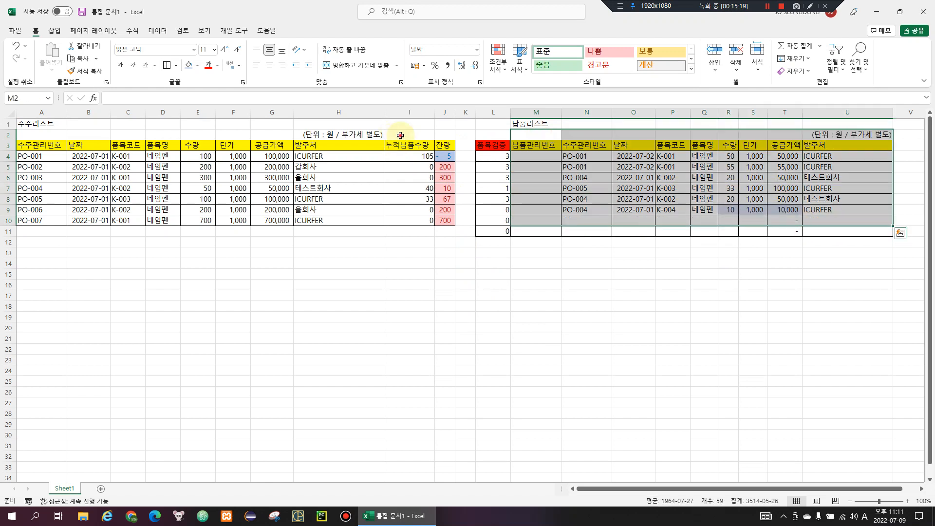
pyautogui.moveTo(402, 132); pyautogui.dragTo(395, 296)
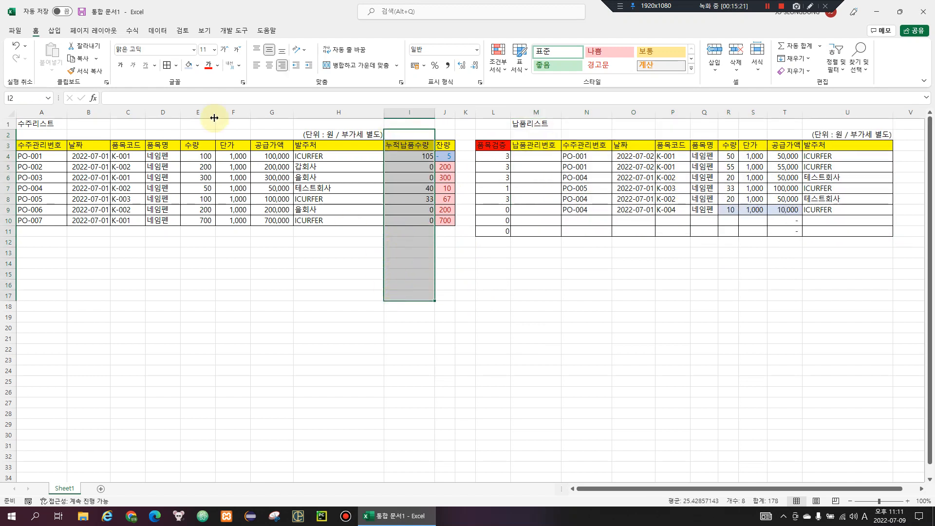
pyautogui.moveTo(206, 132); pyautogui.dragTo(194, 263)
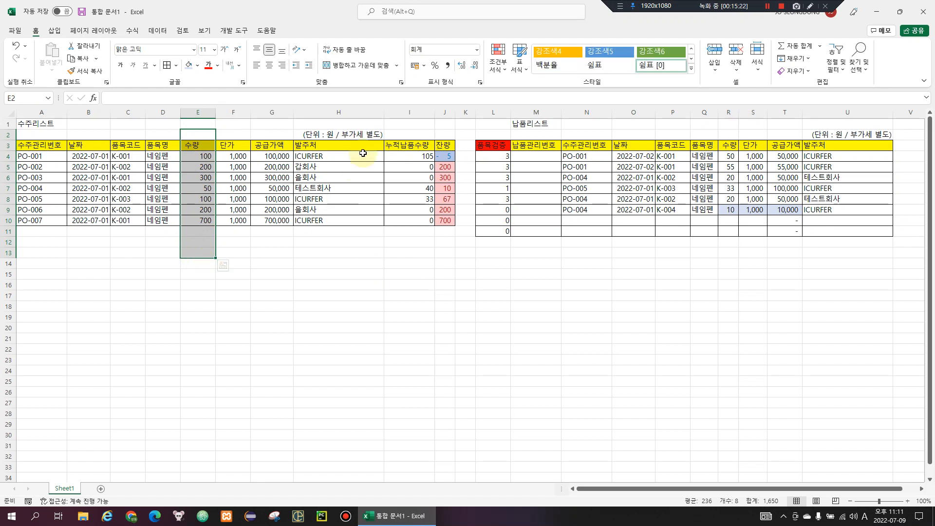
pyautogui.click(403, 127)
pyautogui.moveTo(403, 130); pyautogui.dragTo(412, 253)
pyautogui.moveTo(447, 131); pyautogui.dragTo(438, 263)
pyautogui.moveTo(445, 155); pyautogui.dragTo(441, 303)
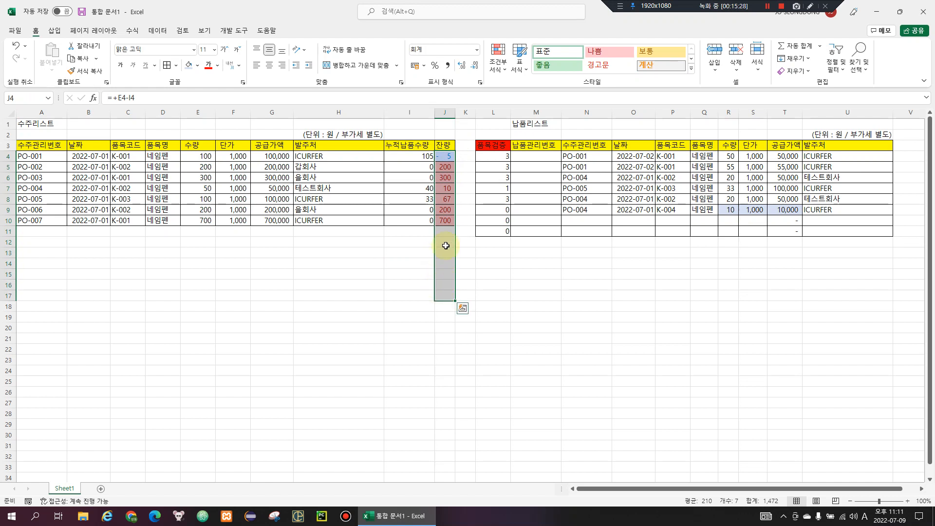
pyautogui.click(448, 168)
pyautogui.moveTo(447, 209); pyautogui.dragTo(445, 221)
pyautogui.click(449, 156)
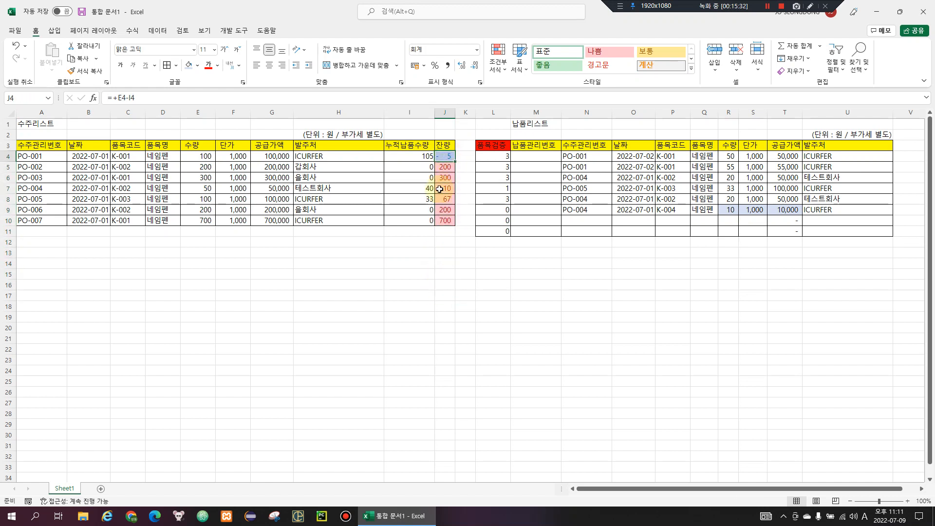
pyautogui.moveTo(445, 252); pyautogui.dragTo(447, 159)
pyautogui.click(688, 323)
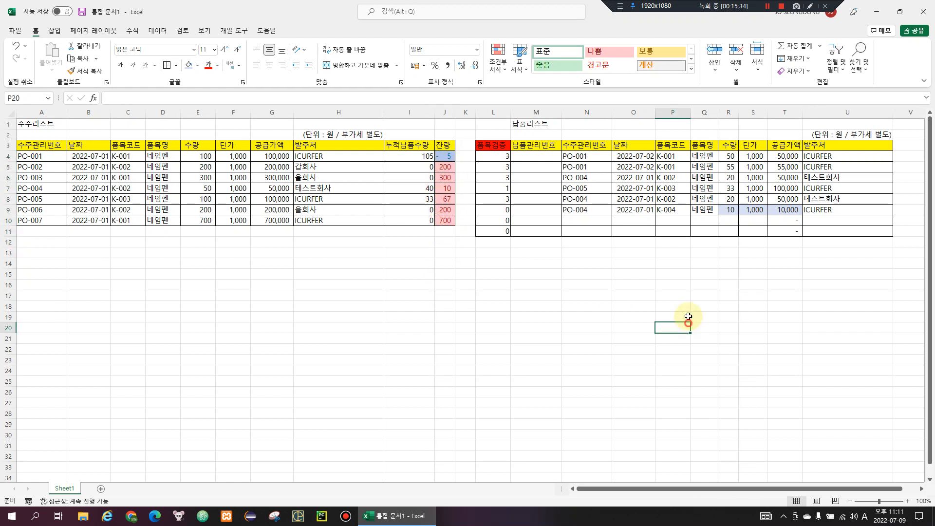
# Step: Examine delivery row 9 and the COUNTIF formulas in the 품목검증 column
pyautogui.moveTo(499, 209); pyautogui.dragTo(824, 209)
pyautogui.click(584, 209)
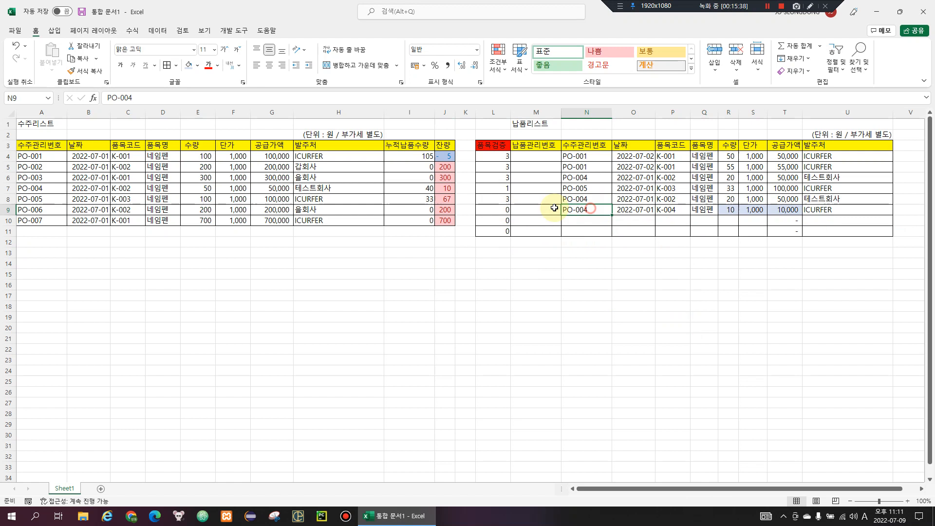
pyautogui.click(497, 209)
pyautogui.click(502, 159)
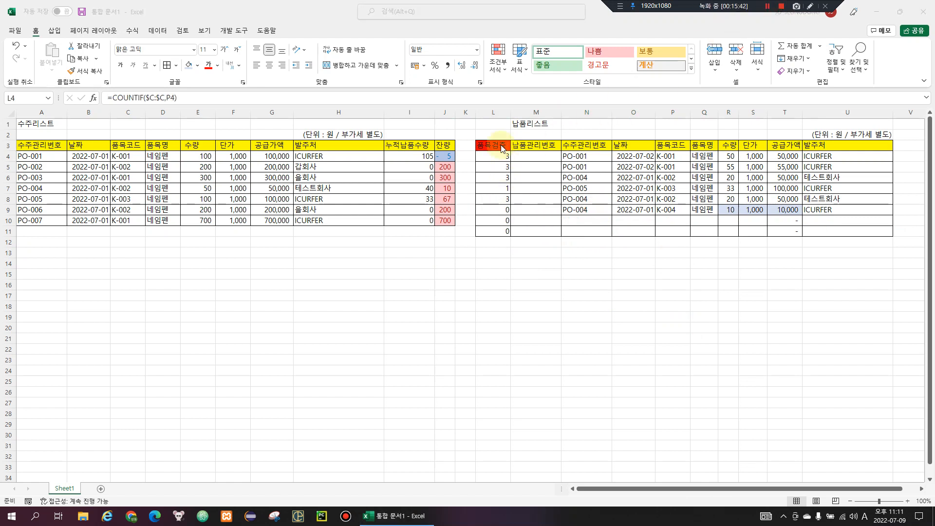
pyautogui.moveTo(486, 264); pyautogui.dragTo(509, 150)
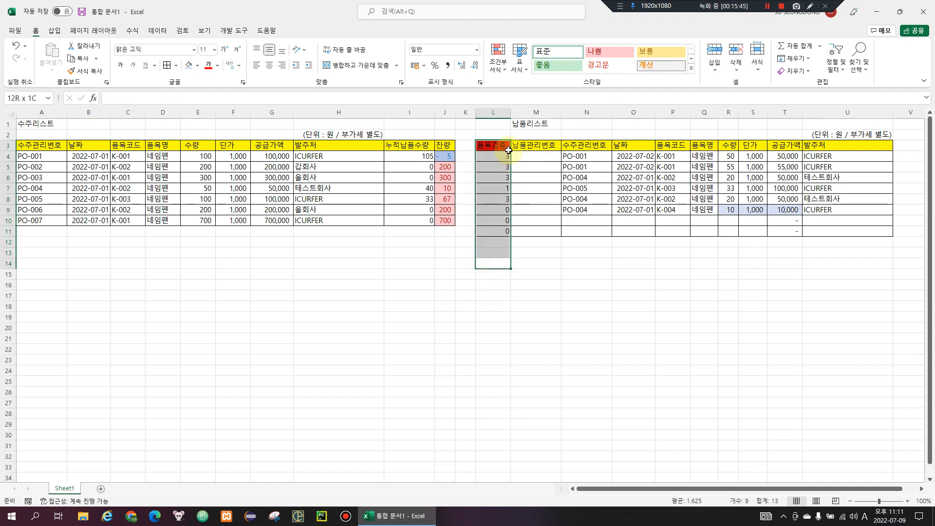
# Step: Enter the notes 수주/납품 관리 in A12 and 잔량관리 in A13
pyautogui.click(449, 230)
pyautogui.press('Home')
pyautogui.press('Down')
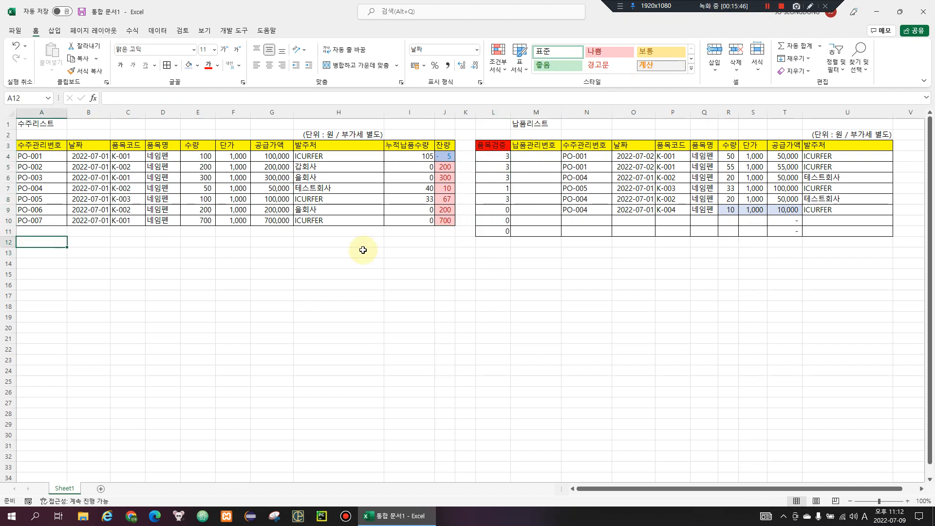
pyautogui.press('BackSpace')
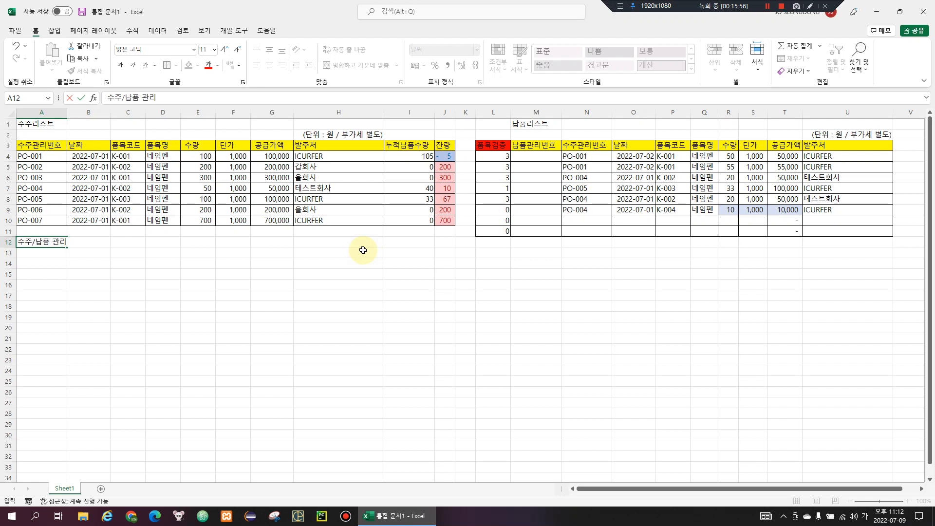
pyautogui.press('Return')
pyautogui.write('잔량고')
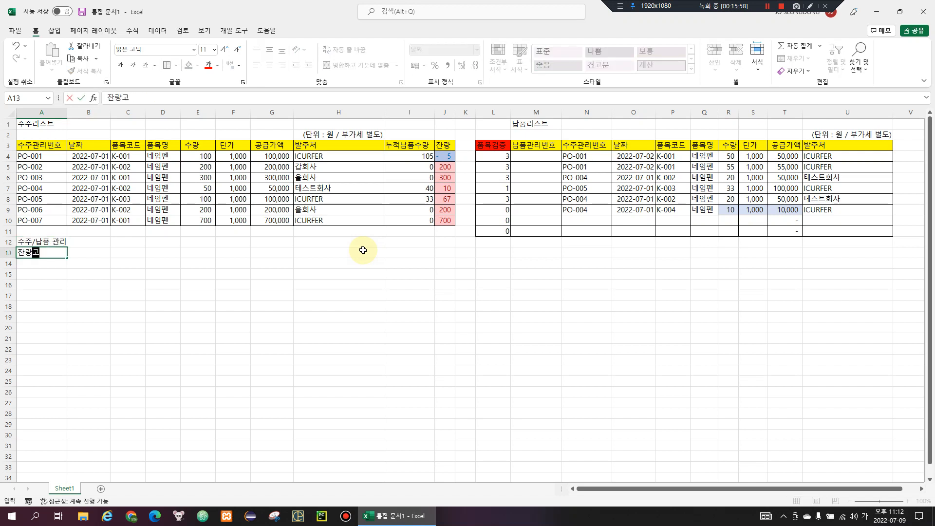
pyautogui.write('리')
# Step: Change the note in A12 to 수주/납품 리스트 관리
pyautogui.press('Up')
pyautogui.press('Up')
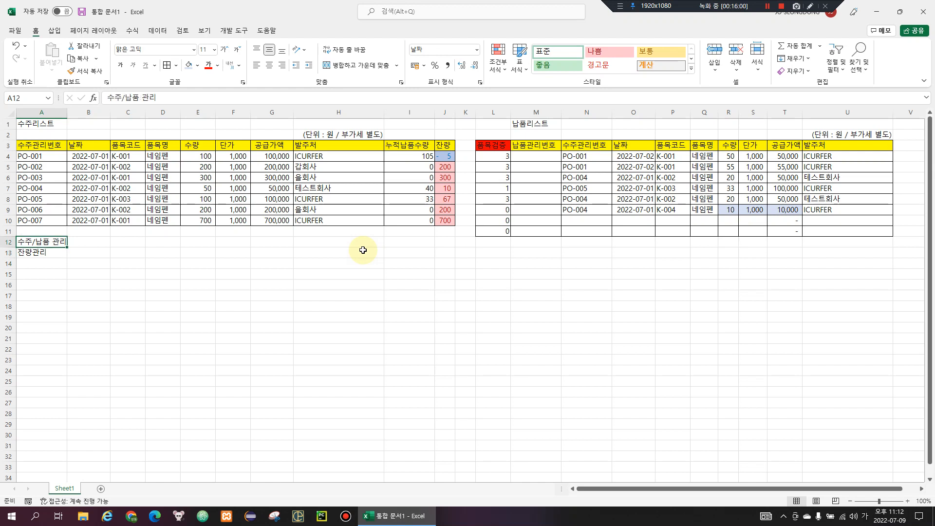
pyautogui.press('F2')
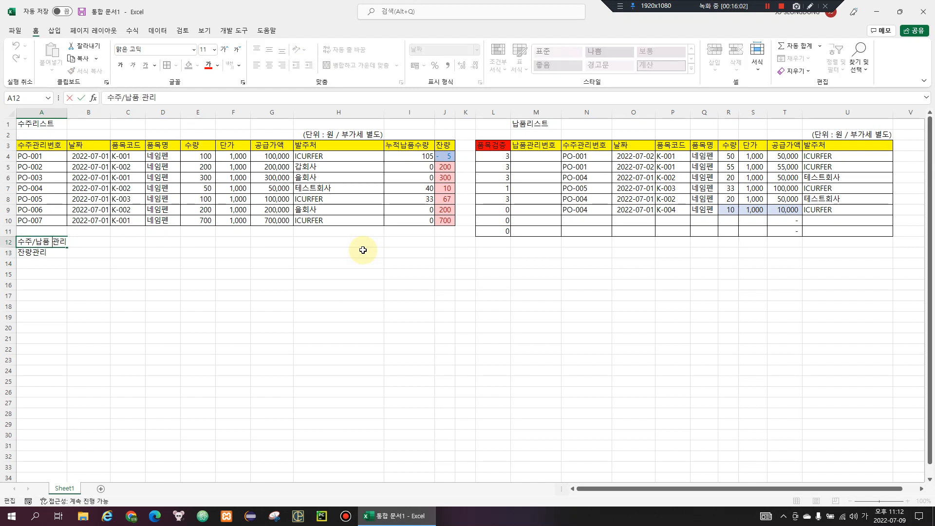
pyautogui.press('Return')
# Step: Enter the note 코드 유무 검증 in A14
pyautogui.press('Down')
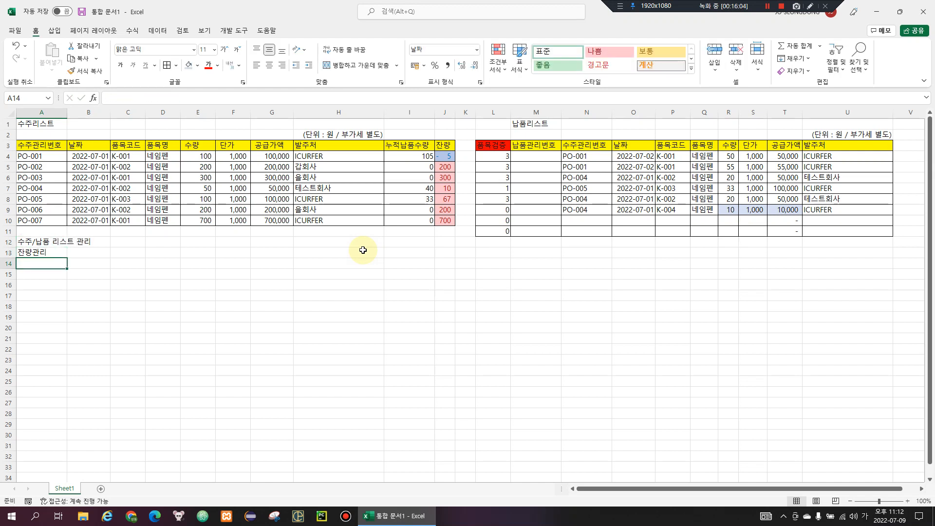
pyautogui.press('BackSpace')
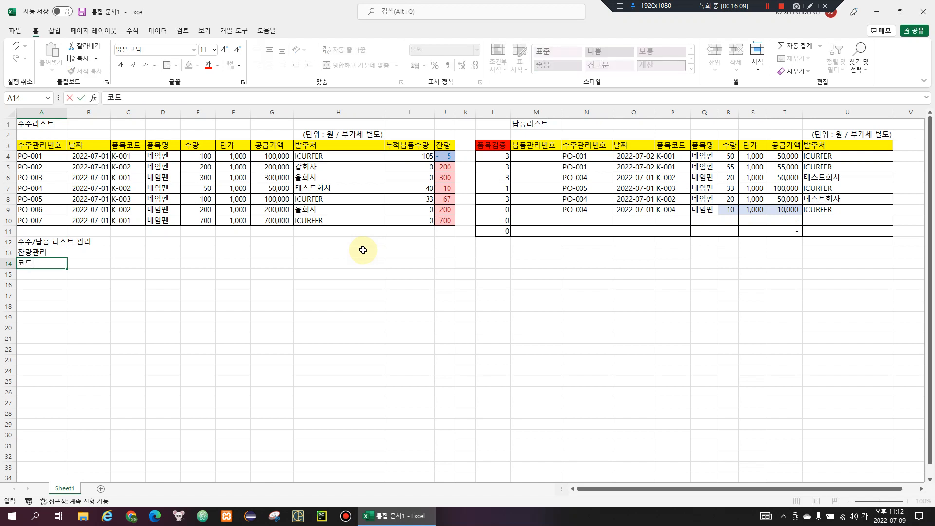
pyautogui.write('코드 유무 검증')
pyautogui.press('Return')
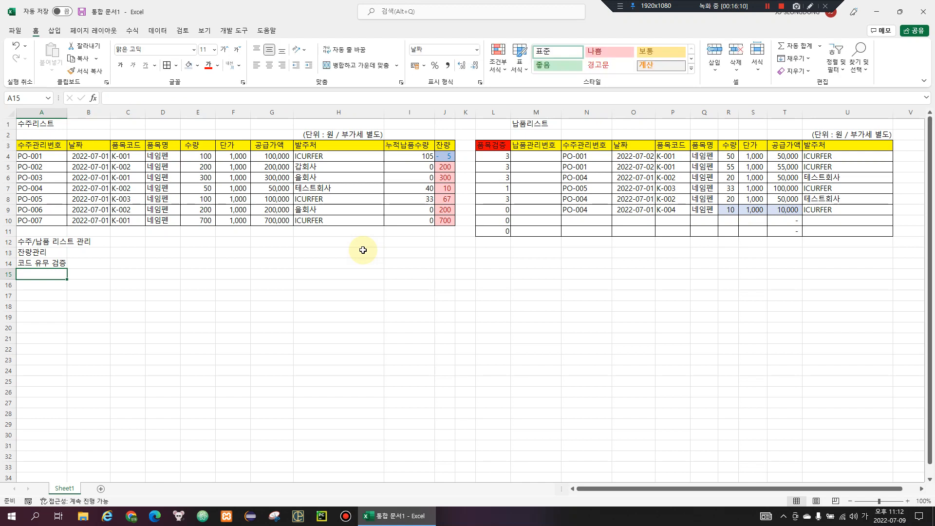
# Step: Replace 코드 with 품목 in the A14 note so it reads 품목 유무 검증
pyautogui.press('Up')
pyautogui.press('Up')
pyautogui.press('Down')
pyautogui.press('F2')
pyautogui.press('Home')
pyautogui.press('Delete')
pyautogui.press('Delete')
pyautogui.write('품목')
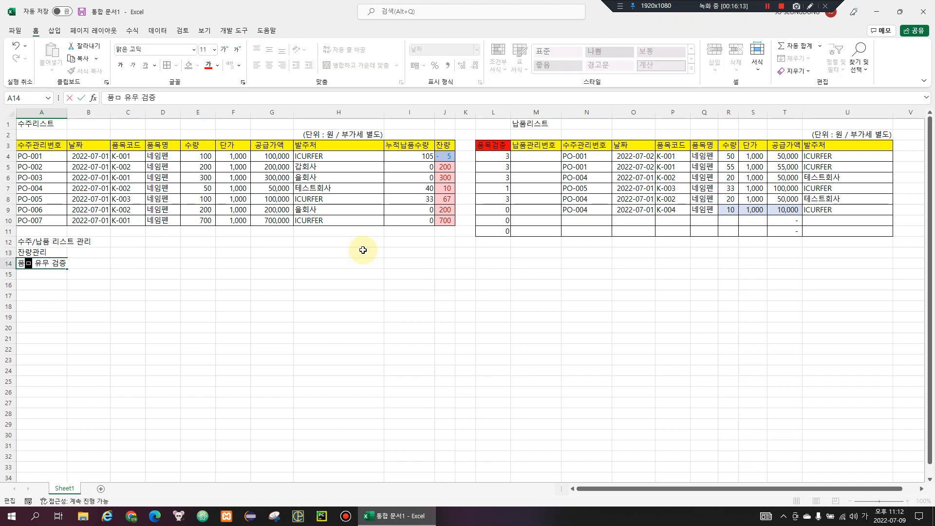
pyautogui.press('Return')
# Step: Review the three summary notes in A12:A14 below the order list
pyautogui.press('Up')
pyautogui.press('Up')
pyautogui.press('Up')
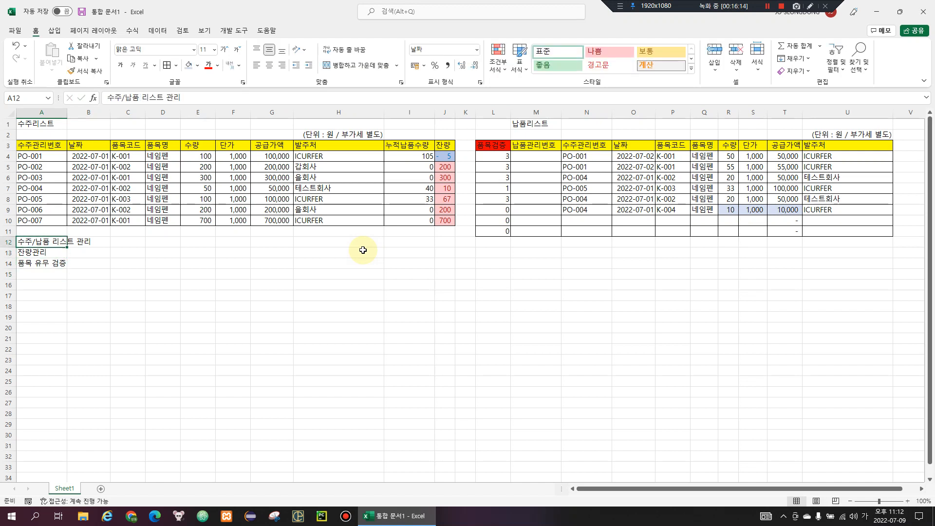
pyautogui.hotkey('shift', 'Down')
pyautogui.hotkey('shift', 'Down')
pyautogui.hotkey('shift', 'Down')
pyautogui.hotkey('shift', 'Down')
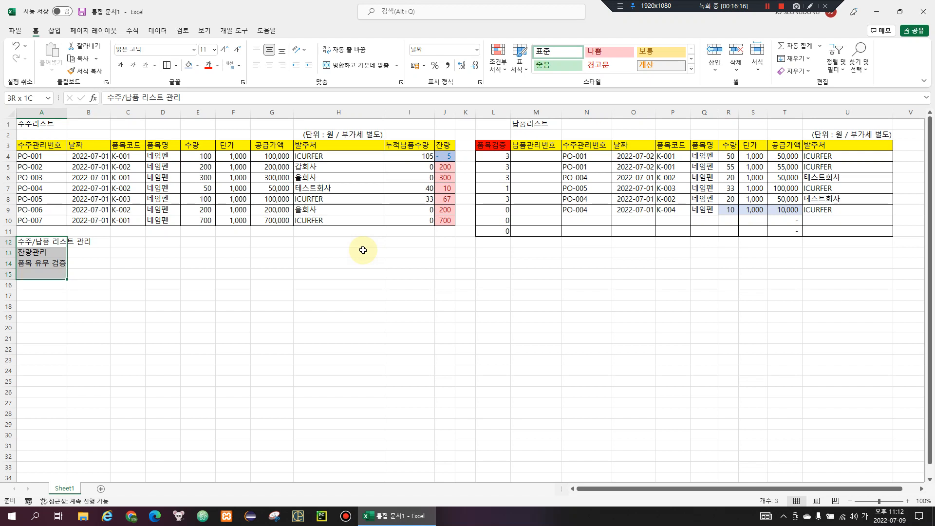
pyautogui.hotkey('shift', 'Up')
pyautogui.hotkey('shift', 'Up')
pyautogui.hotkey('shift', 'Down')
pyautogui.hotkey('shift', 'Up')
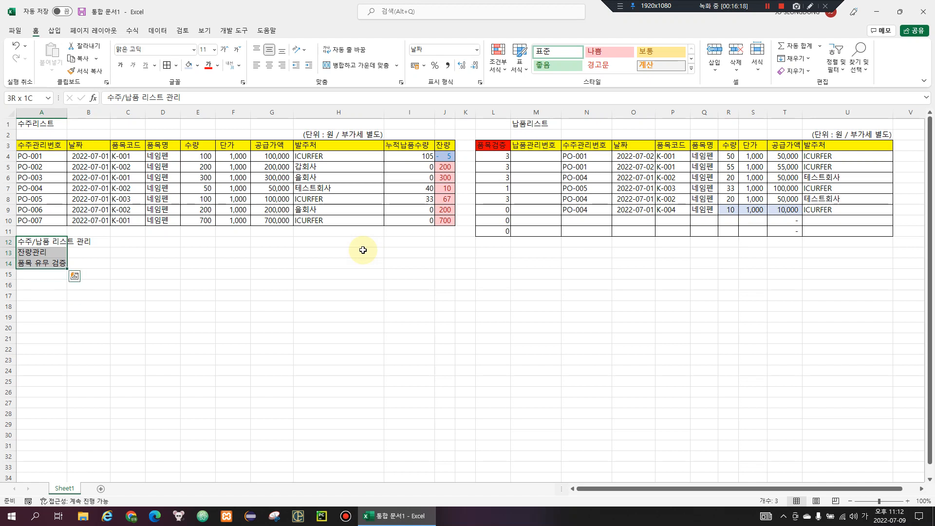
pyautogui.hotkey('shift', 'Up')
pyautogui.hotkey('shift', 'Up')
pyautogui.hotkey('shift', 'Right')
pyautogui.hotkey('shift', 'Down')
pyautogui.hotkey('shift', 'Down')
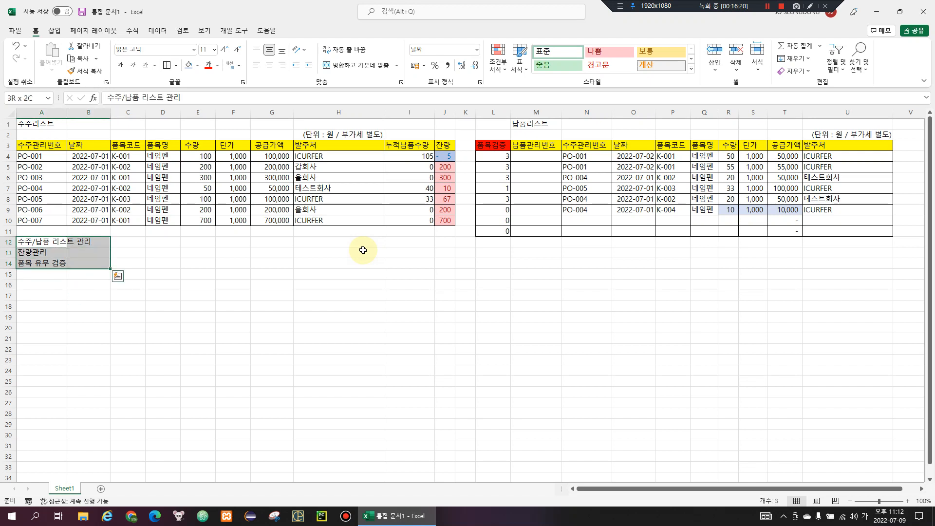
pyautogui.hotkey('shift', 'Right')
pyautogui.hotkey('shift', 'Right')
pyautogui.press('Right')
pyautogui.click(363, 250)
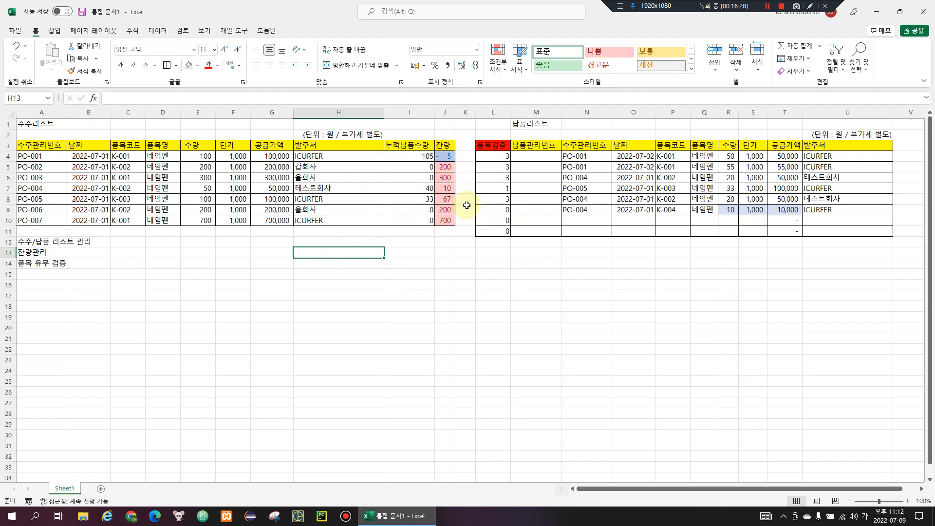
# Step: Clear the summary notes from A12:A15
pyautogui.moveTo(55, 245); pyautogui.dragTo(54, 276)
pyautogui.press('Delete')
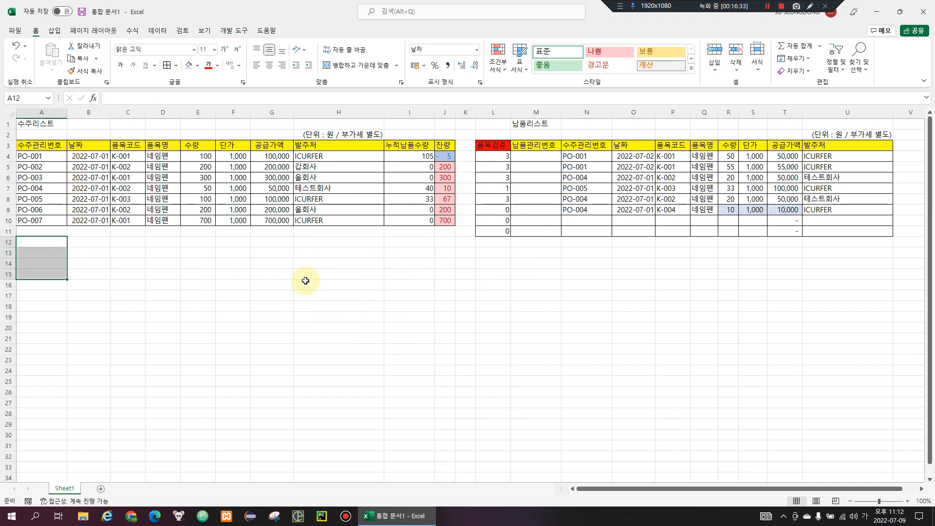
pyautogui.moveTo(536, 156); pyautogui.dragTo(704, 199)
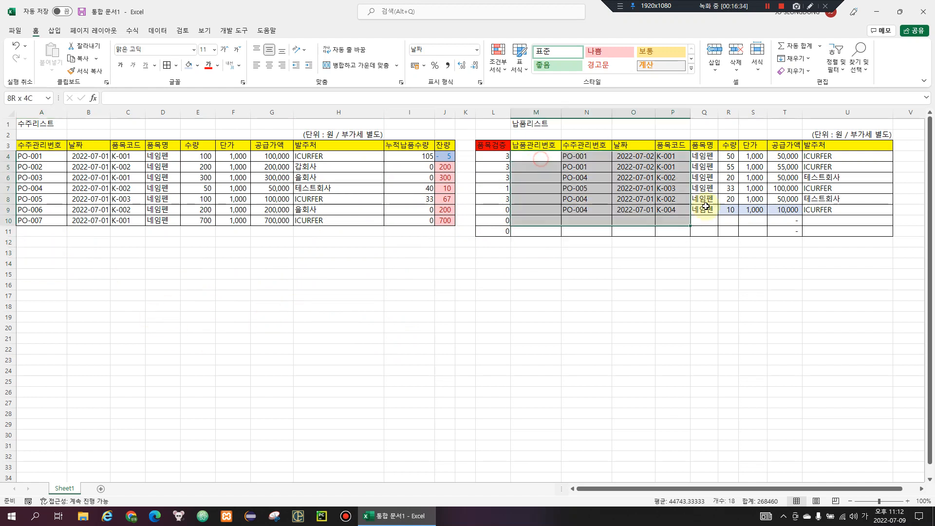
pyautogui.click(536, 295)
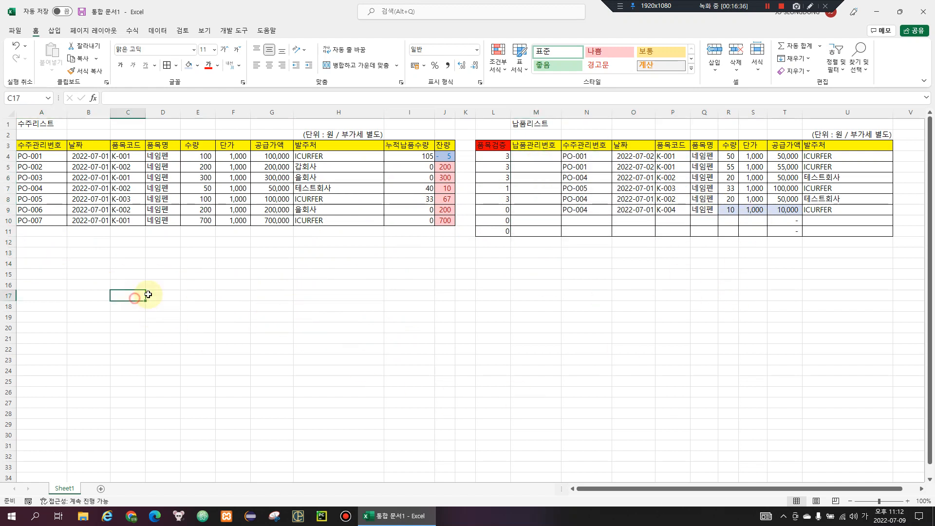
pyautogui.click(352, 273)
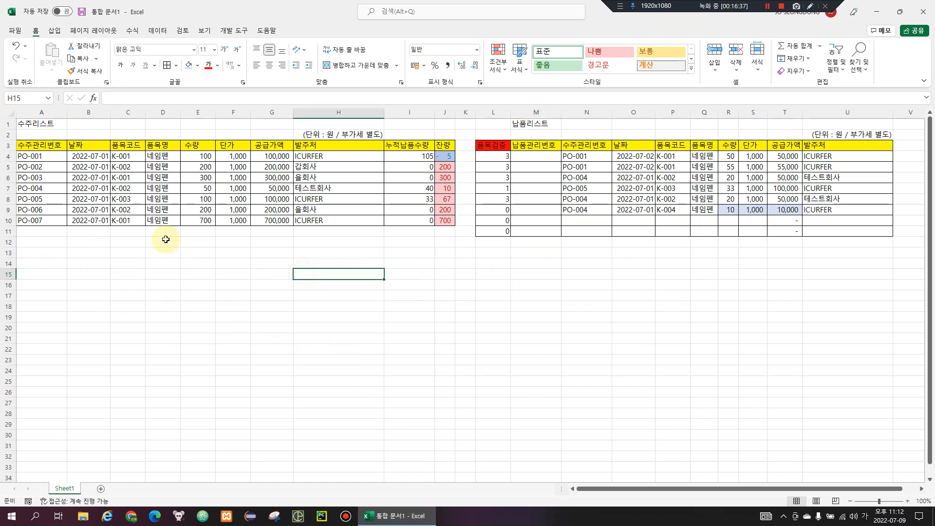
# Step: Fill the PO-007 order row A10:J10 down through row 69
pyautogui.click(43, 222)
pyautogui.scroll(-13, 371, 368)
pyautogui.keyDown('shift'); pyautogui.click(440, 436); pyautogui.keyUp('shift')
pyautogui.hotkey('ctrl', 'd')
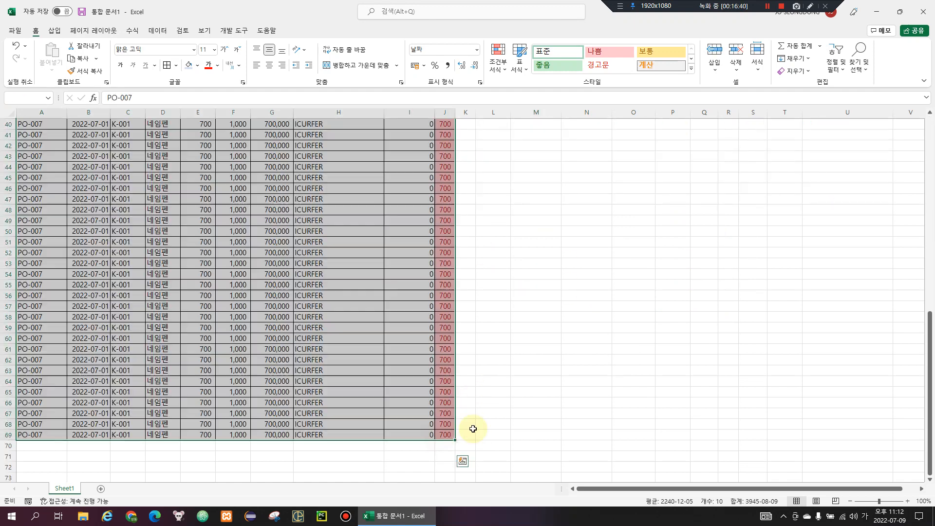
pyautogui.scroll(13, 506, 370)
pyautogui.scroll(-5, 378, 341)
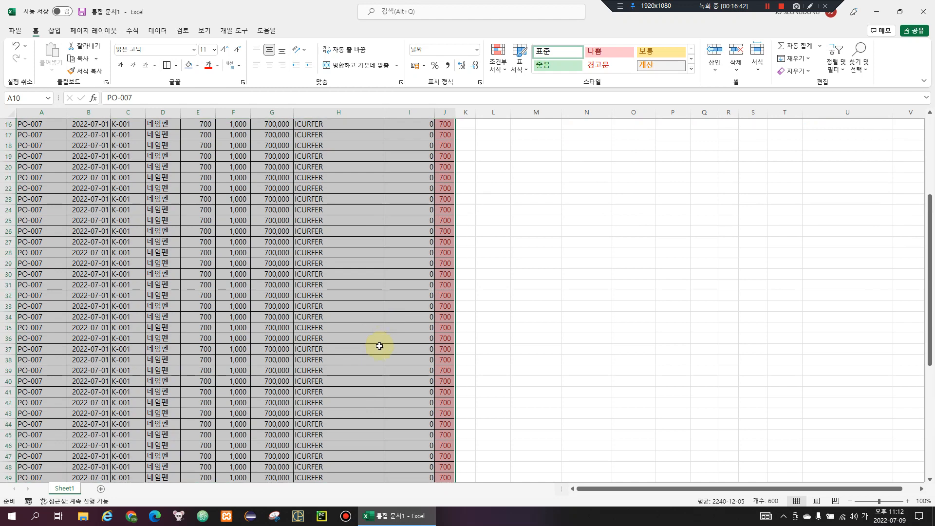
pyautogui.scroll(5, 378, 345)
# Step: Fill the PO-004 delivery row N9:U9 down through row 77
pyautogui.click(585, 211)
pyautogui.scroll(-1, 735, 393)
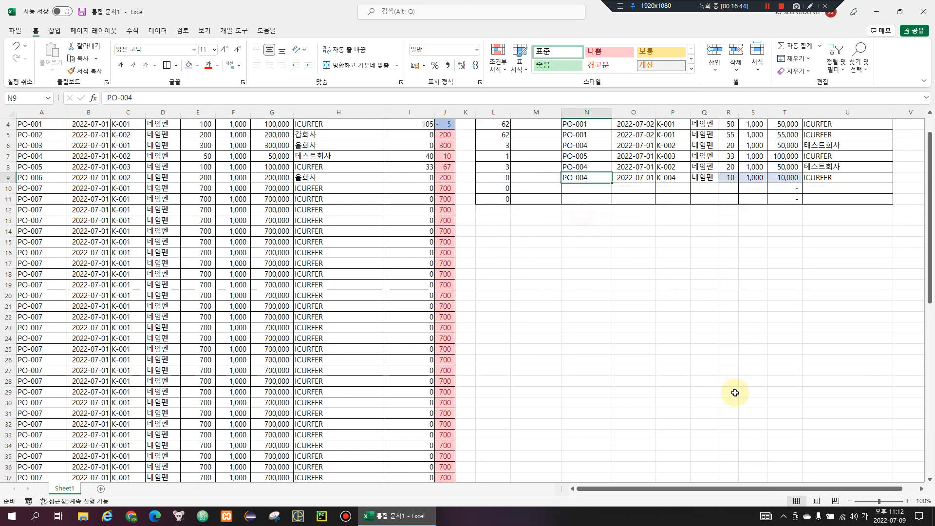
pyautogui.scroll(-15, 735, 393)
pyautogui.keyDown('shift'); pyautogui.click(835, 421); pyautogui.keyUp('shift')
pyautogui.hotkey('ctrl', 'd')
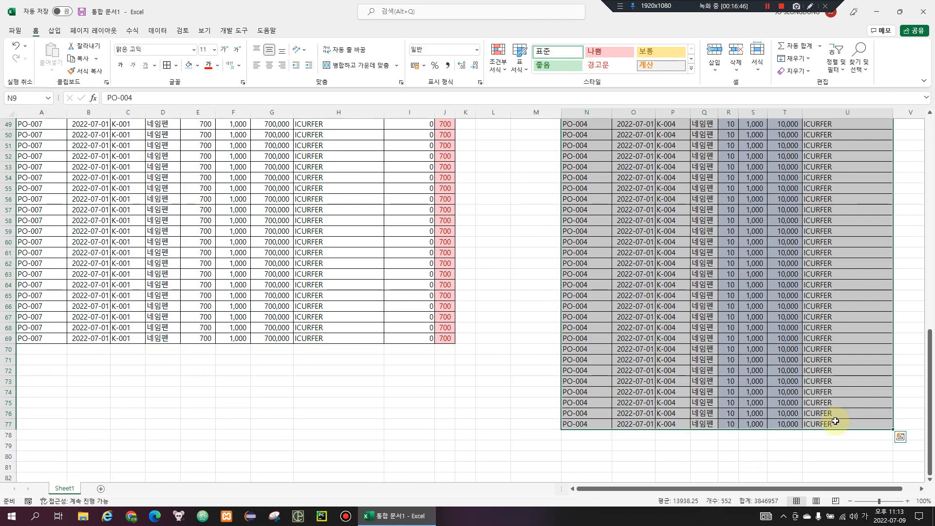
pyautogui.scroll(16, 835, 421)
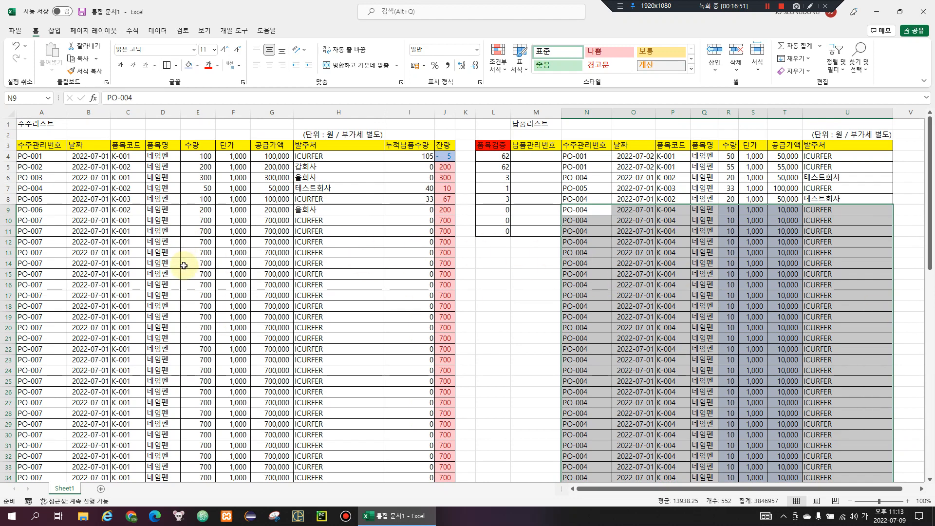
# Step: Inspect the 품목검증 column from L8 down to L23 and the COUNTIF formula in L6
pyautogui.click(494, 200)
pyautogui.moveTo(494, 202); pyautogui.dragTo(484, 359)
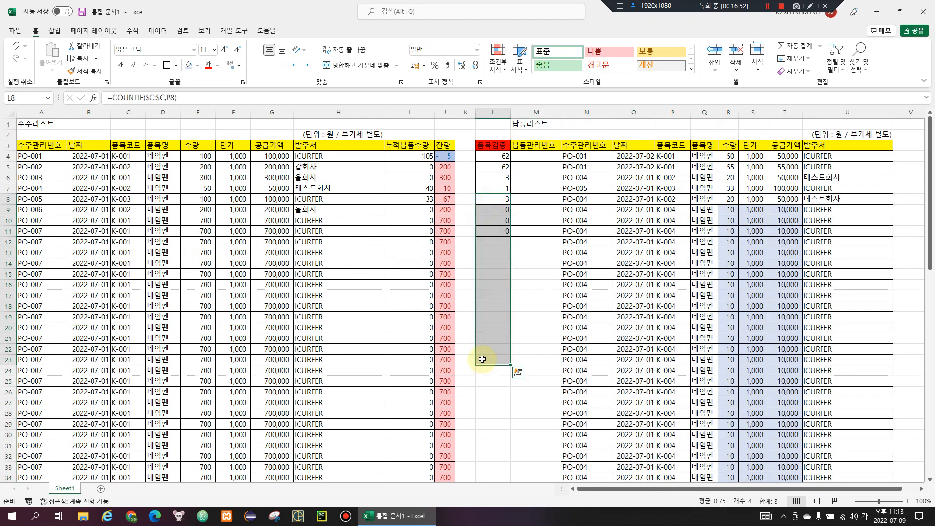
pyautogui.click(500, 177)
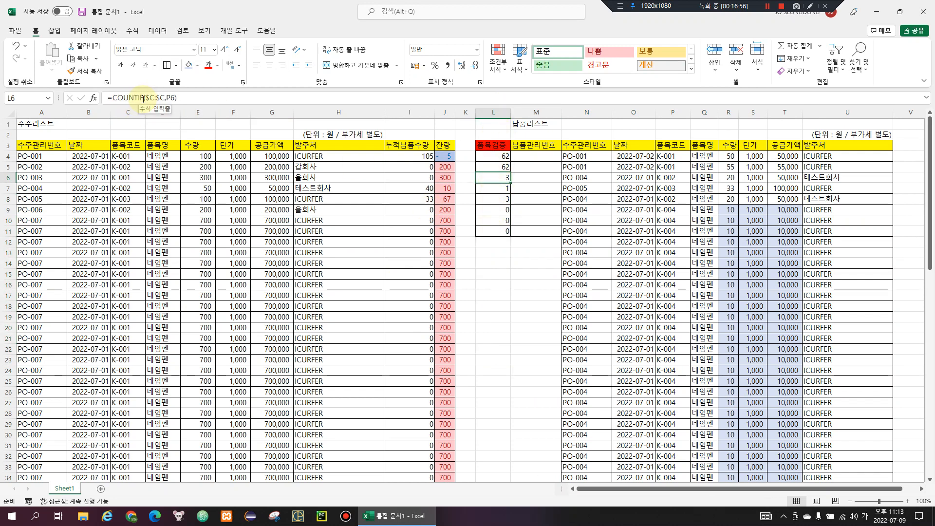
pyautogui.click(143, 99)
pyautogui.press('Escape')
pyautogui.click(499, 272)
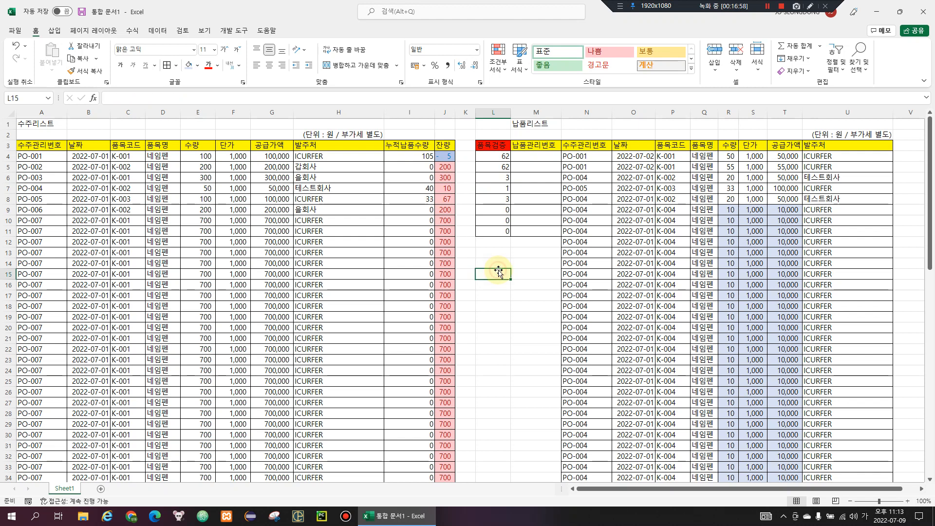
pyautogui.click(498, 251)
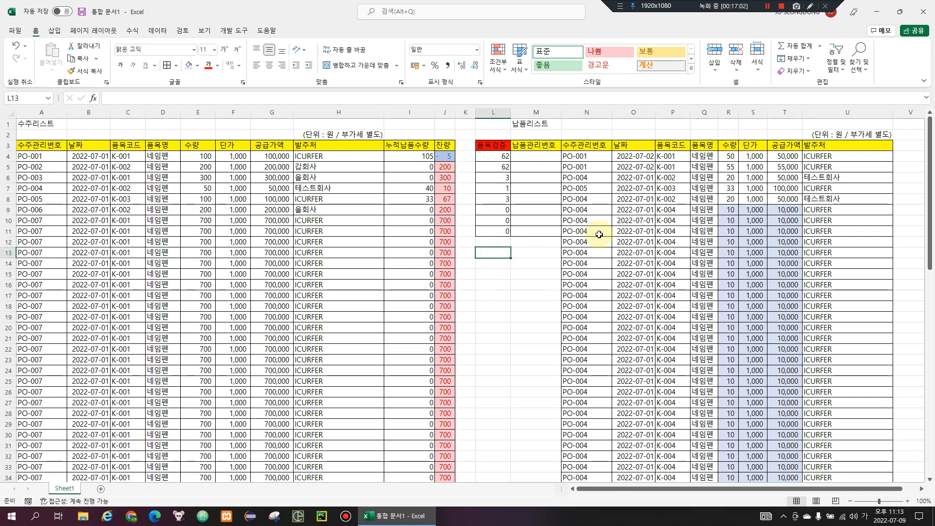
pyautogui.write('=')
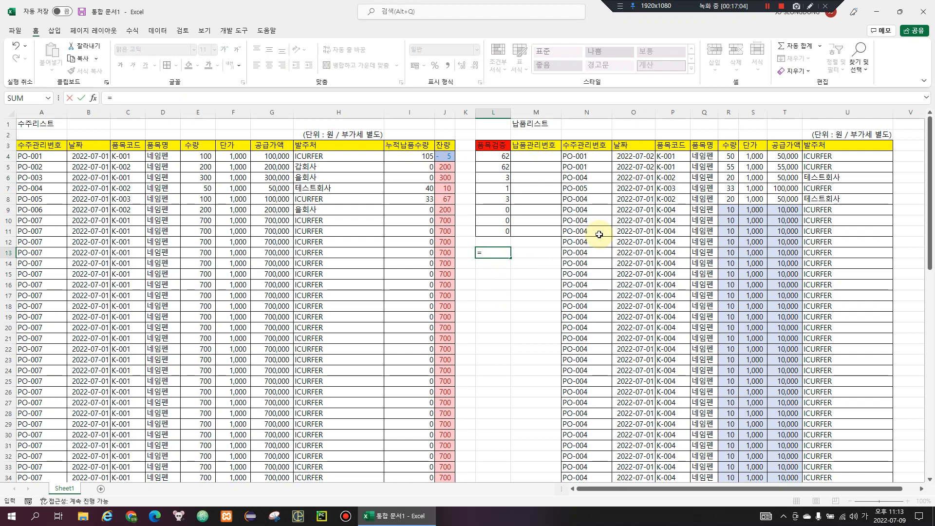
pyautogui.press('Escape')
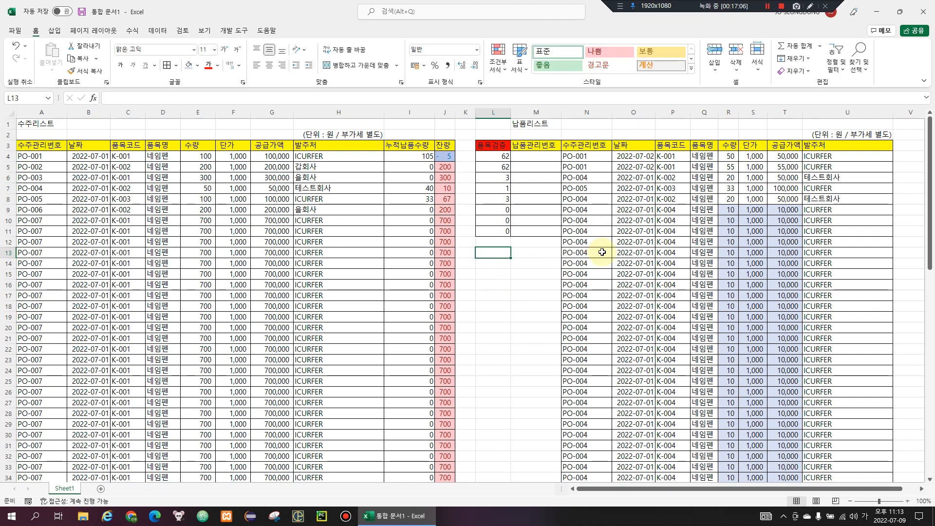
# Step: Examine delivery row 13 and order row 11, the date columns of both lists, and the item code and name in C12:D12
pyautogui.moveTo(602, 252); pyautogui.dragTo(818, 258)
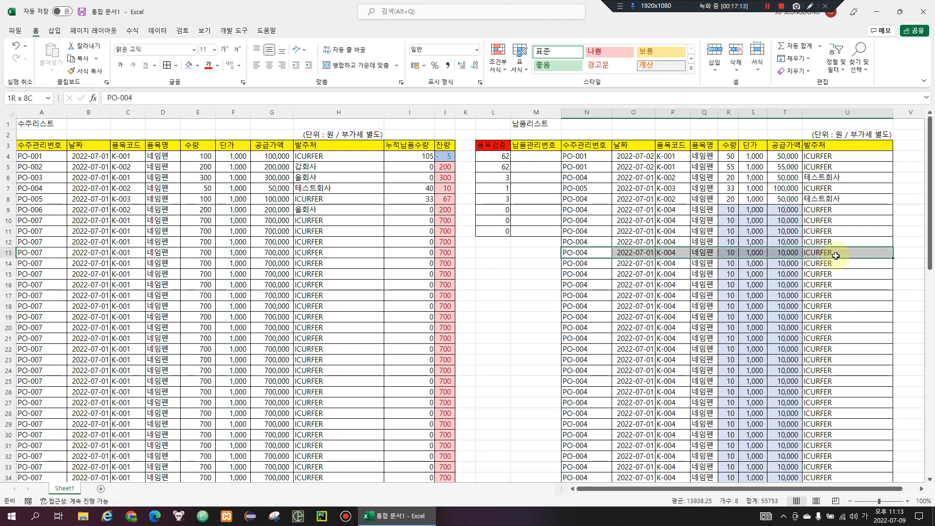
pyautogui.click(504, 252)
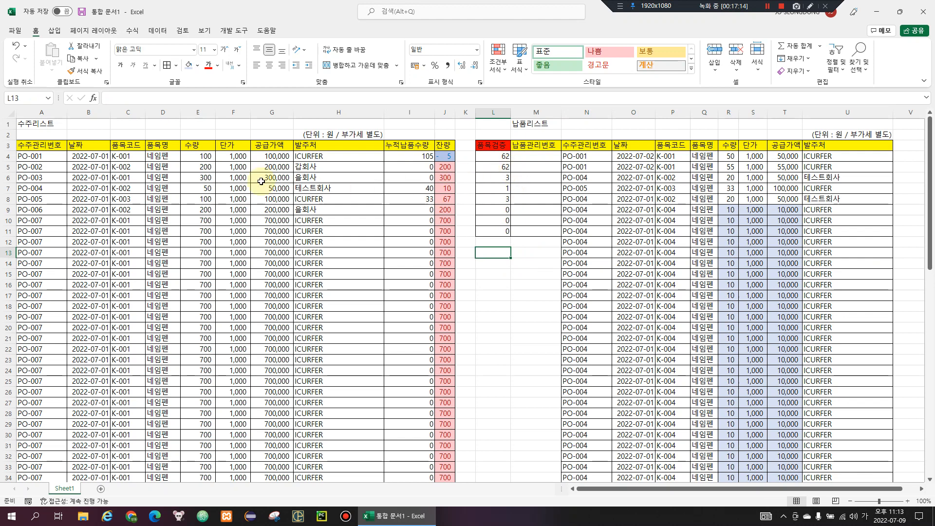
pyautogui.moveTo(78, 231); pyautogui.dragTo(310, 228)
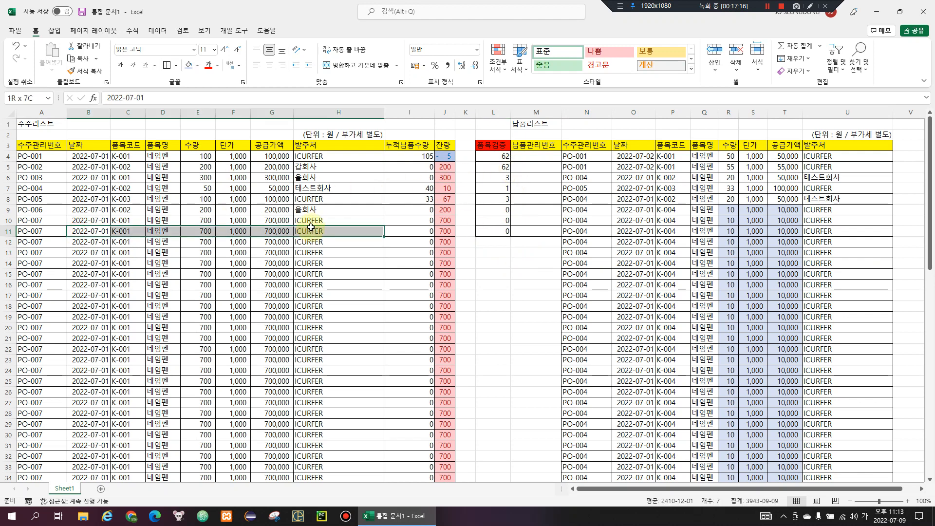
pyautogui.moveTo(80, 232); pyautogui.dragTo(86, 242)
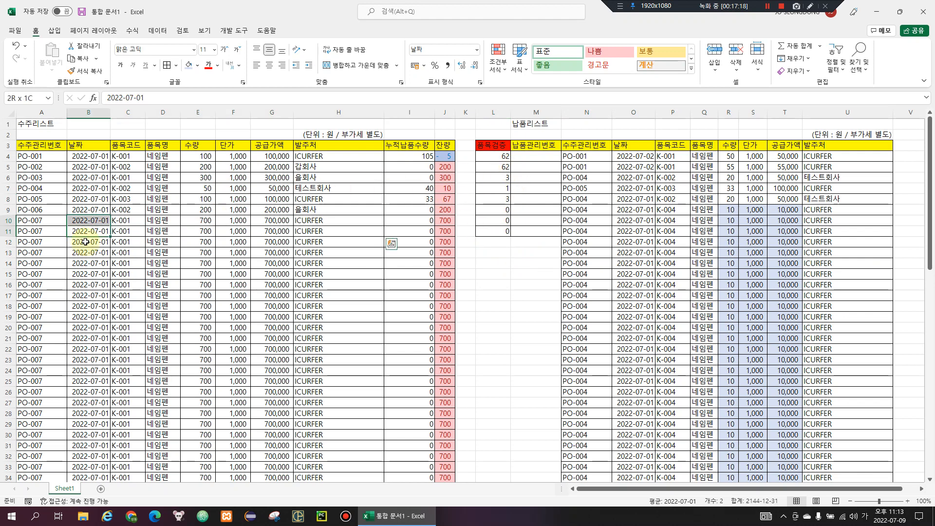
pyautogui.moveTo(633, 167); pyautogui.dragTo(633, 286)
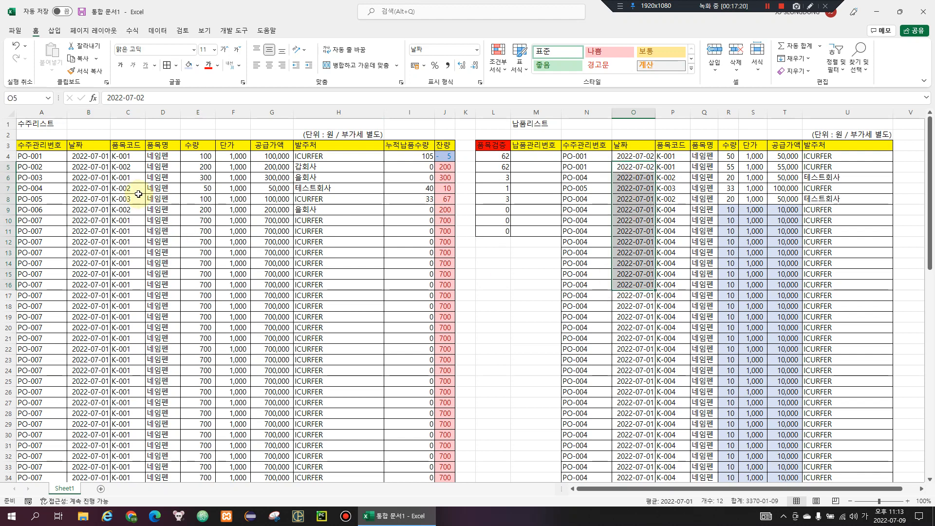
pyautogui.moveTo(103, 197); pyautogui.dragTo(97, 285)
pyautogui.click(134, 241)
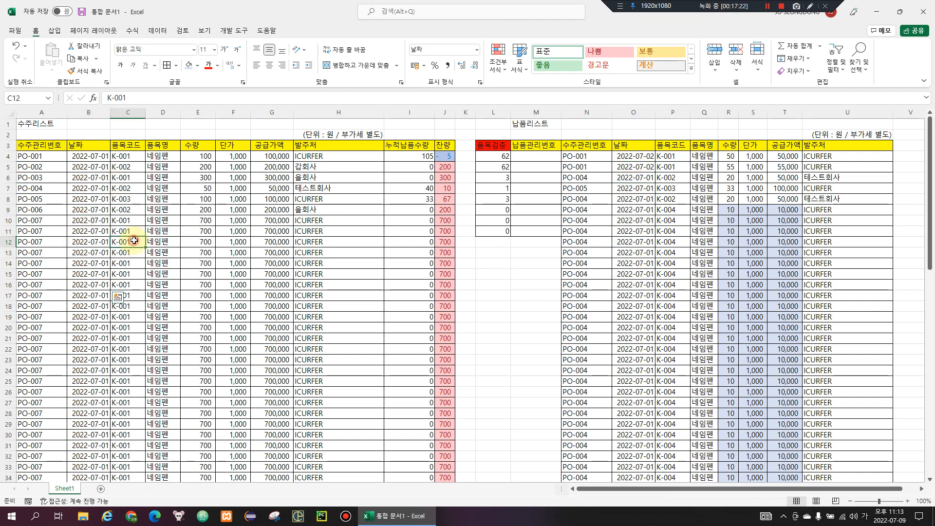
pyautogui.moveTo(134, 241); pyautogui.dragTo(163, 242)
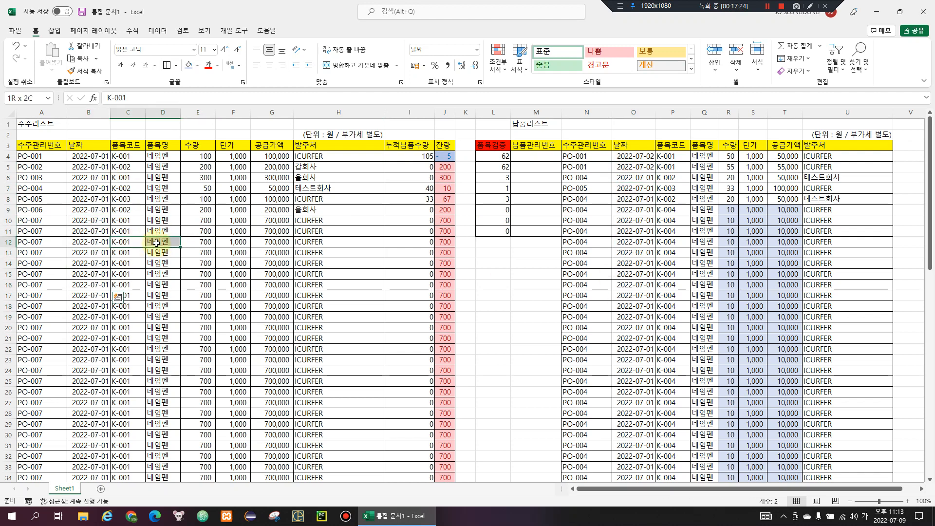
# Step: Compare the item code and name in C12:D12 with those of delivery row 11 and the COUNTIF check in L11
pyautogui.hotkey('ctrl', 'c')
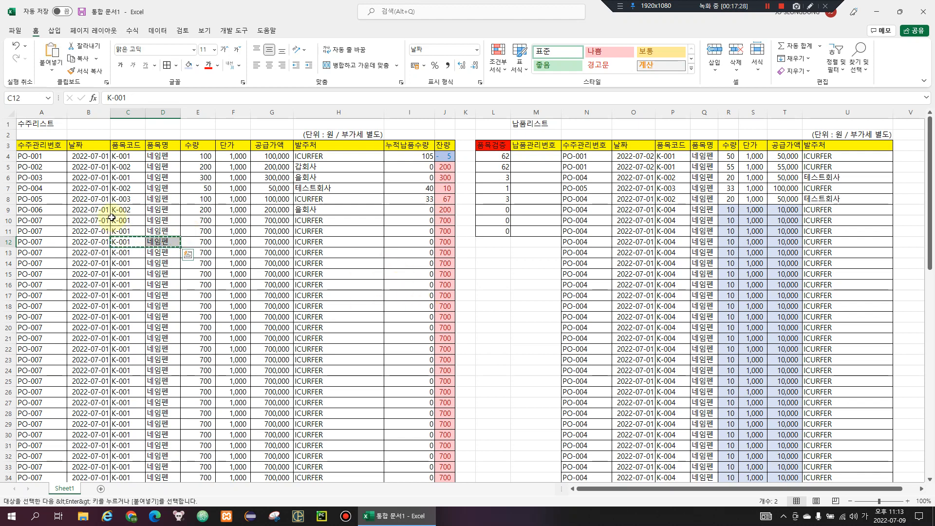
pyautogui.click(490, 242)
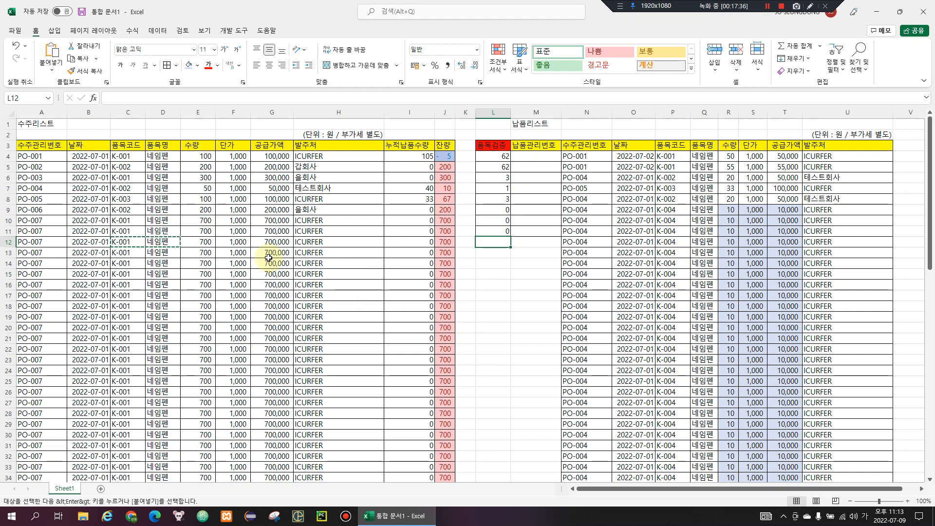
pyautogui.click(148, 242)
pyautogui.moveTo(139, 241); pyautogui.dragTo(147, 241)
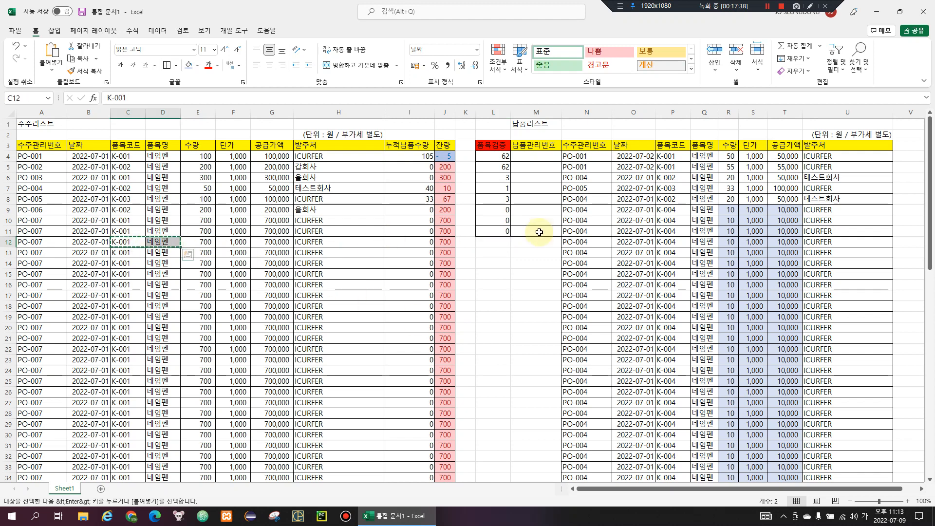
pyautogui.click(510, 230)
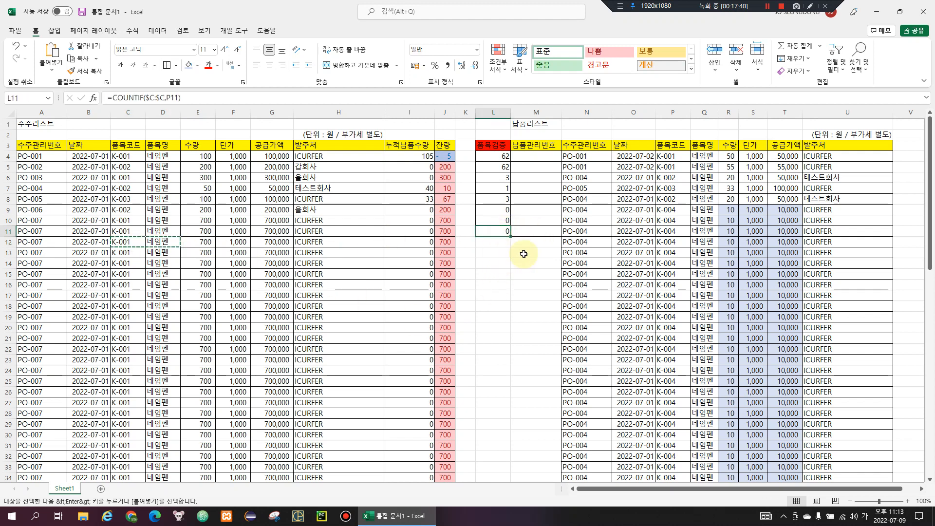
pyautogui.click(128, 240)
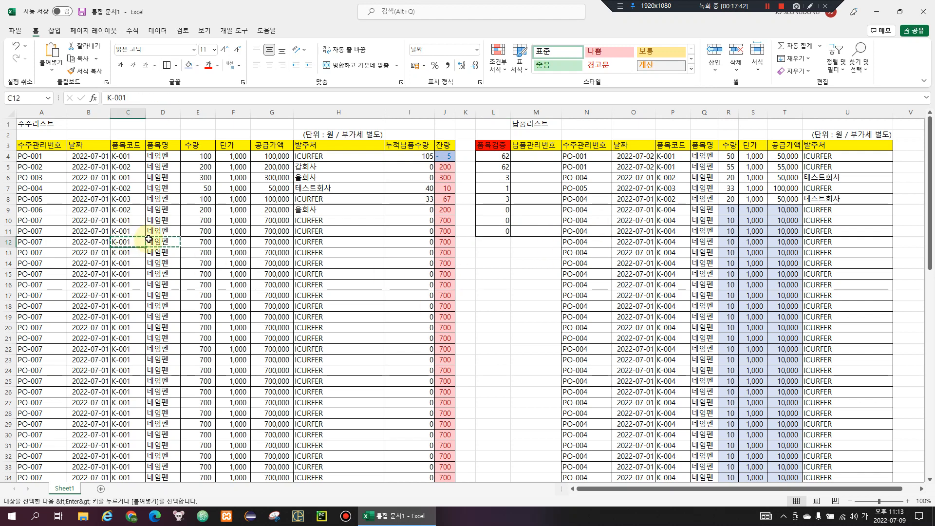
pyautogui.click(154, 241)
pyautogui.click(682, 233)
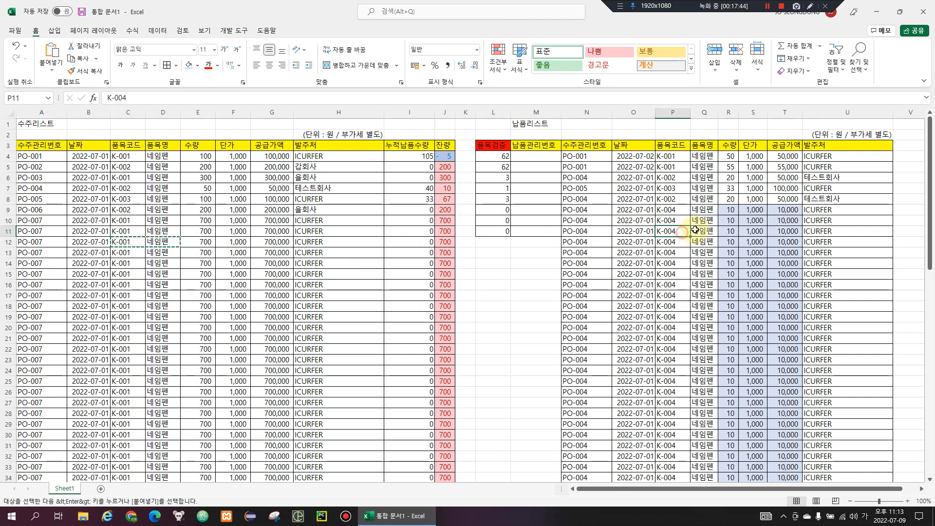
pyautogui.click(695, 230)
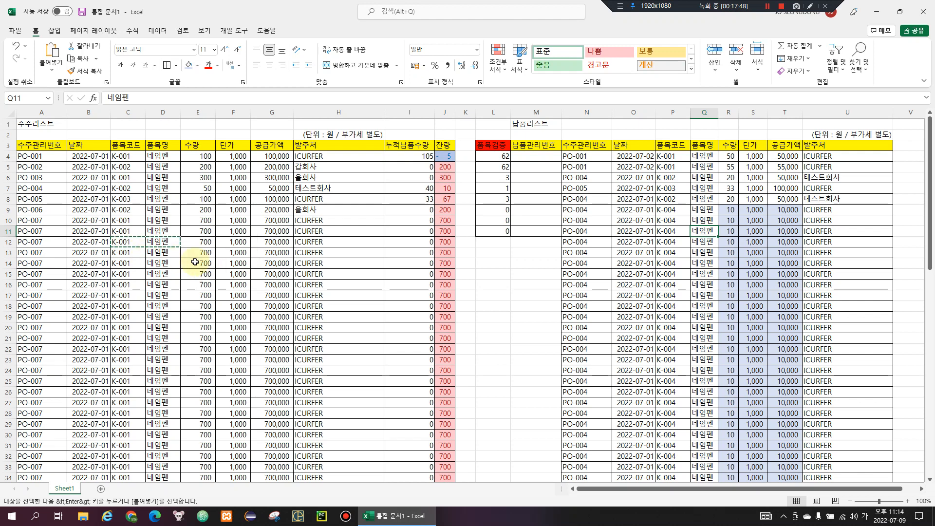
pyautogui.click(494, 251)
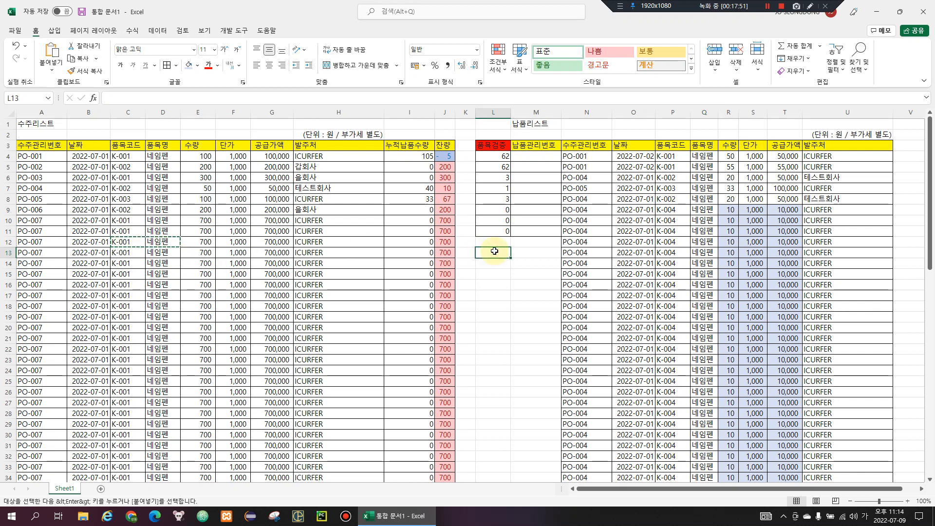
pyautogui.press('Up')
pyautogui.press('Left')
pyautogui.press('Left')
pyautogui.press('Left')
pyautogui.press('Right')
pyautogui.press('Right')
pyautogui.press('Right')
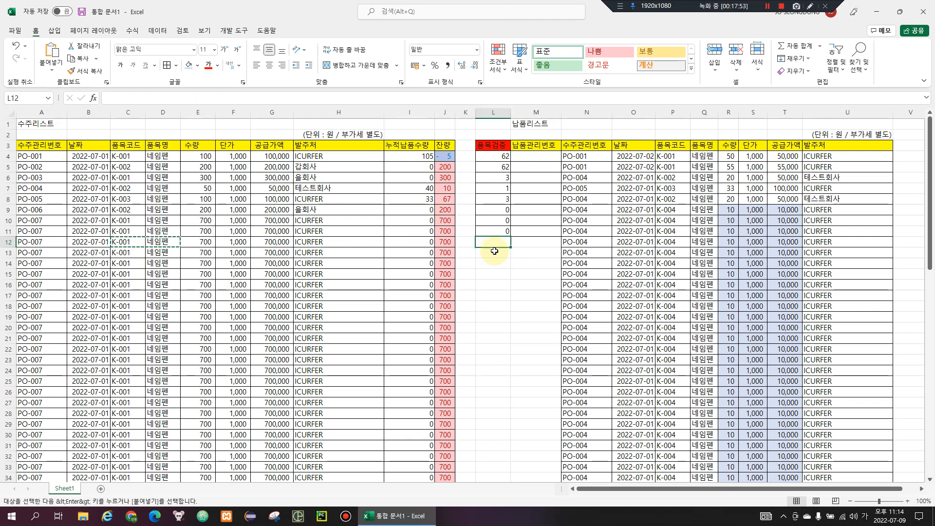
pyautogui.press('Left')
pyautogui.press('Left')
pyautogui.press('Right')
pyautogui.press('Left')
pyautogui.press('Right')
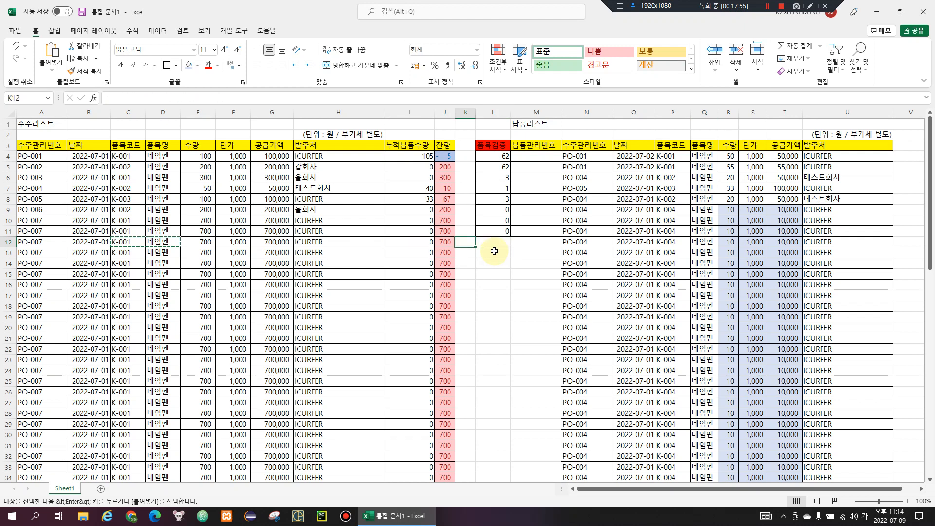
# Step: Insert a new column K directly after the 잔량 column and enter the header 보조 in K3
pyautogui.click(468, 113)
pyautogui.hotkey('shift', 'Right')
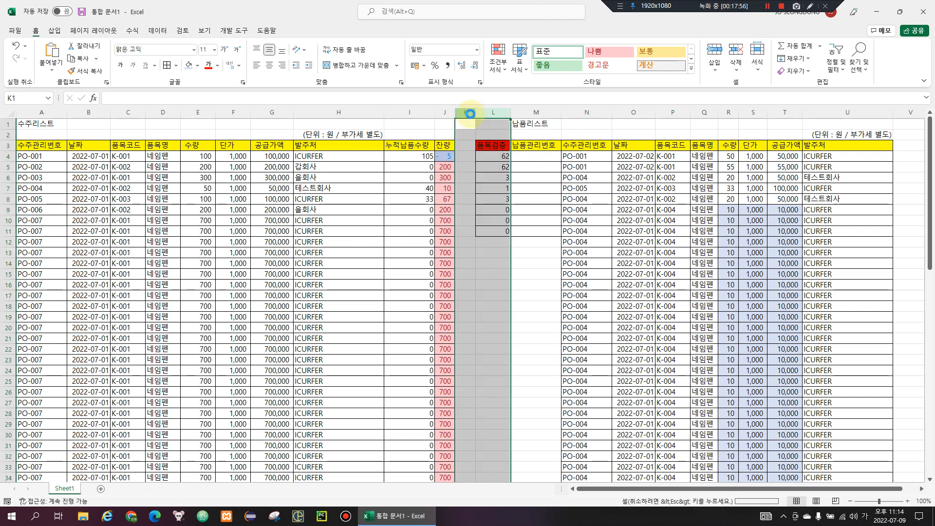
pyautogui.click(467, 111)
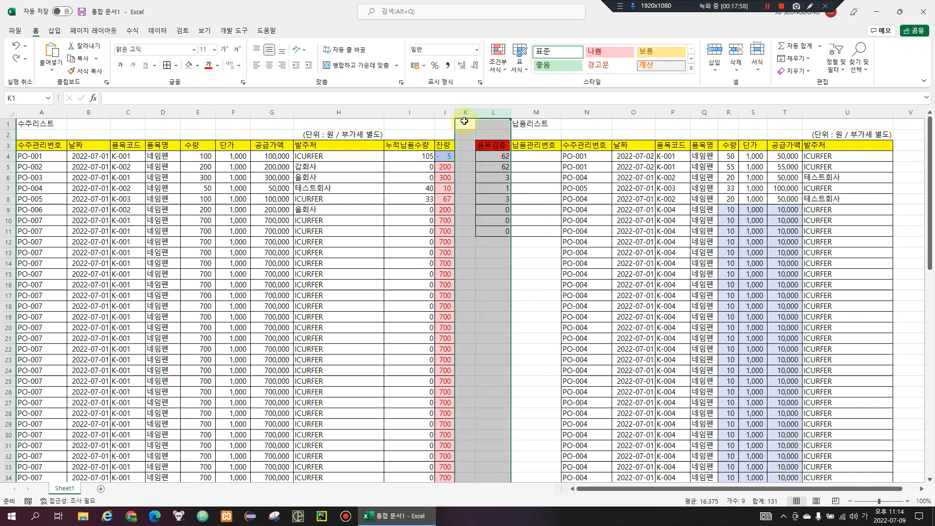
pyautogui.hotkey('ctrl', 'shift', '=')
pyautogui.click(460, 146)
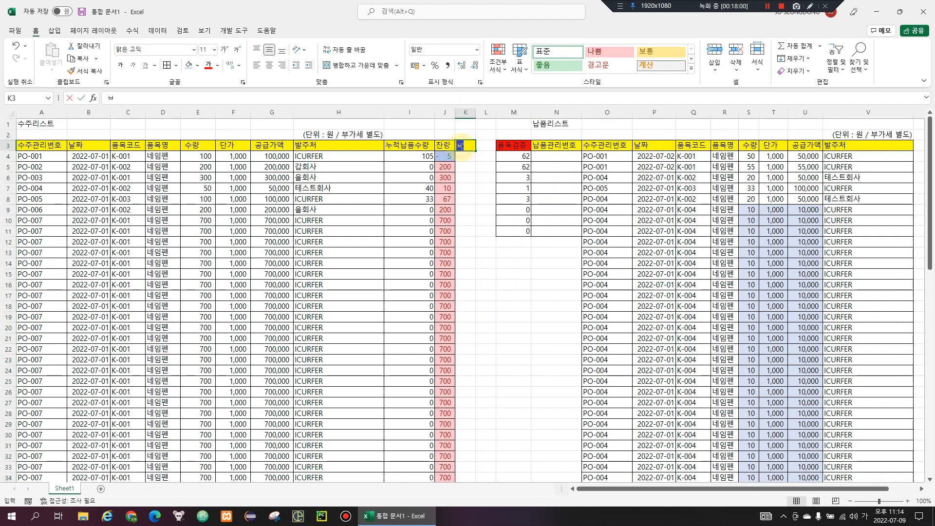
pyautogui.write('ㅂㅗ조')
pyautogui.press('Return')
# Step: Try to combine the item code and item name in K4 with =C4,D4 and autofit column K
pyautogui.write('=')
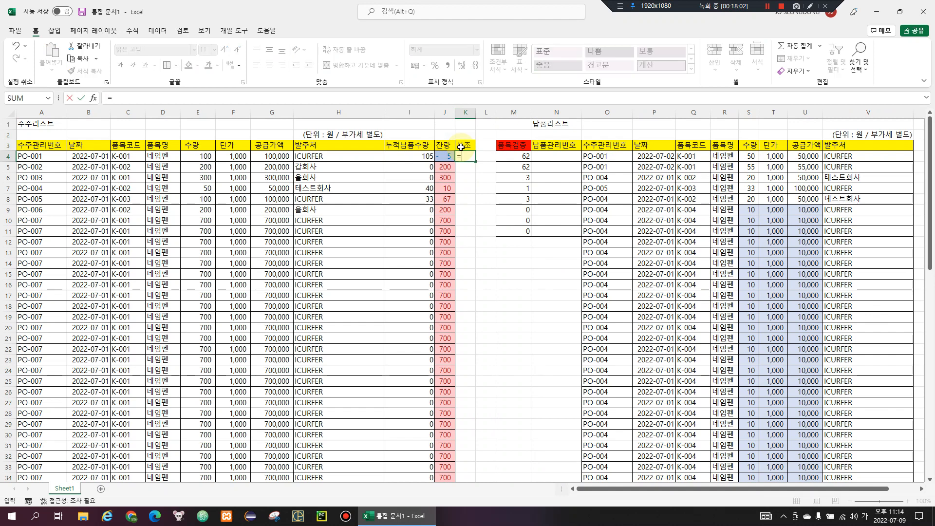
pyautogui.click(134, 158)
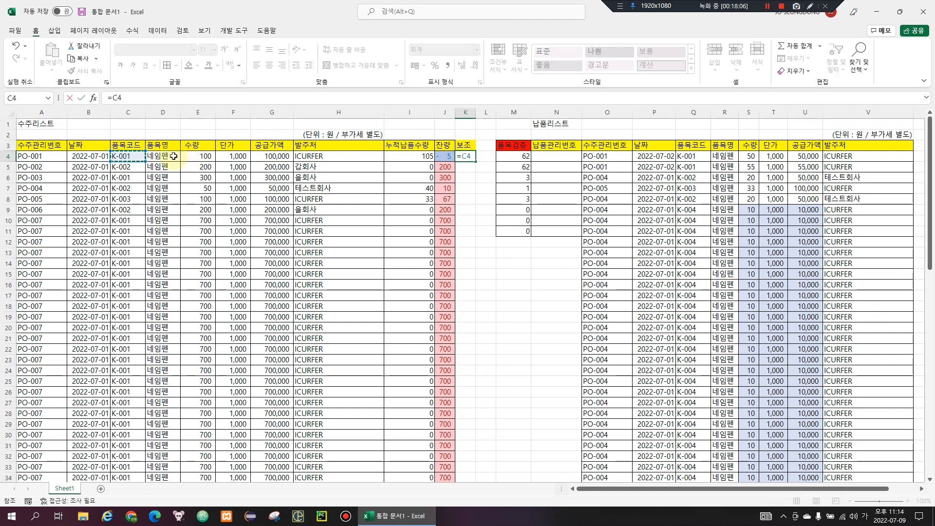
pyautogui.write(',')
pyautogui.click(173, 156)
pyautogui.press('Return')
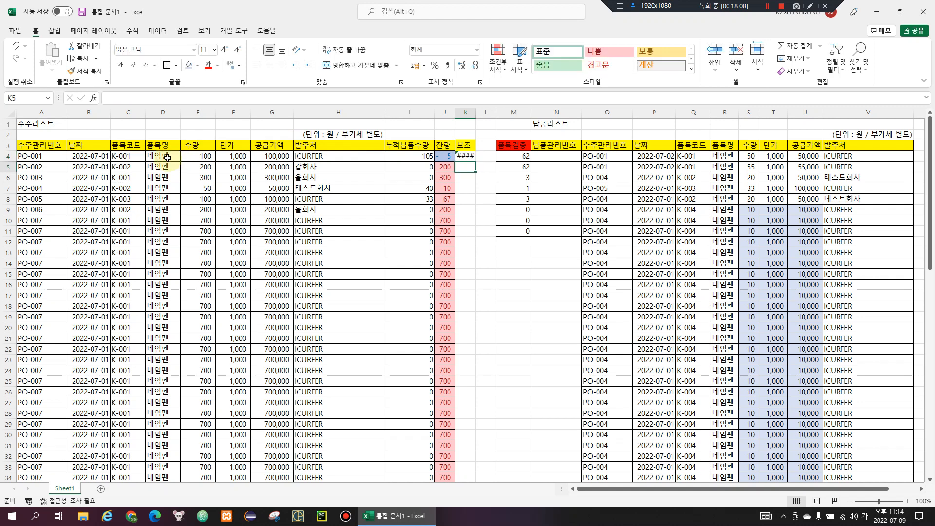
pyautogui.press('Up')
pyautogui.doubleClick(476, 112)
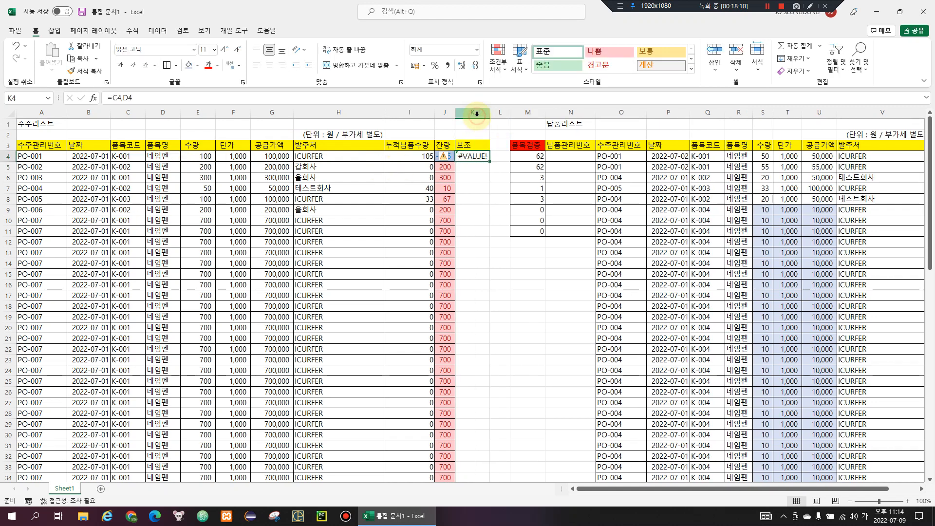
# Step: Change the K4 formula to =C4&D4 to join the item code and item name, and autofit column K to the result
pyautogui.click(128, 156)
pyautogui.click(473, 157)
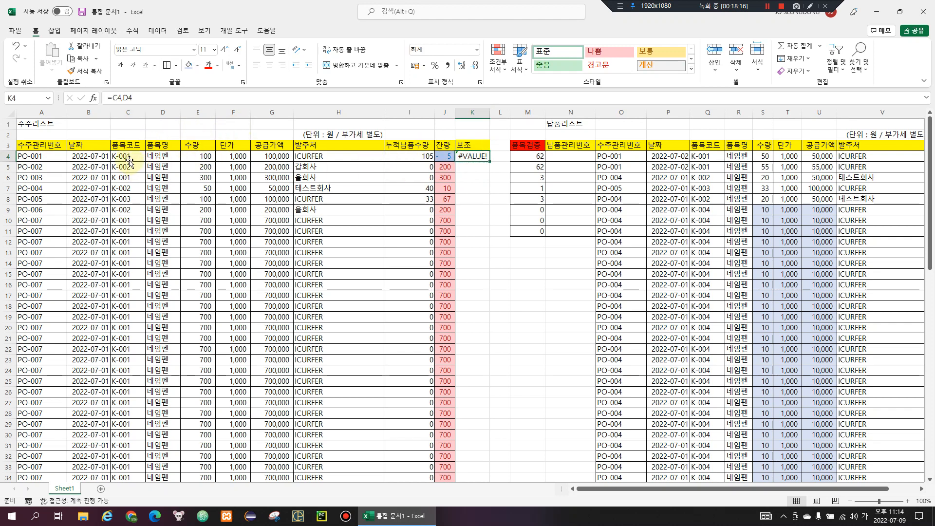
pyautogui.press('F2')
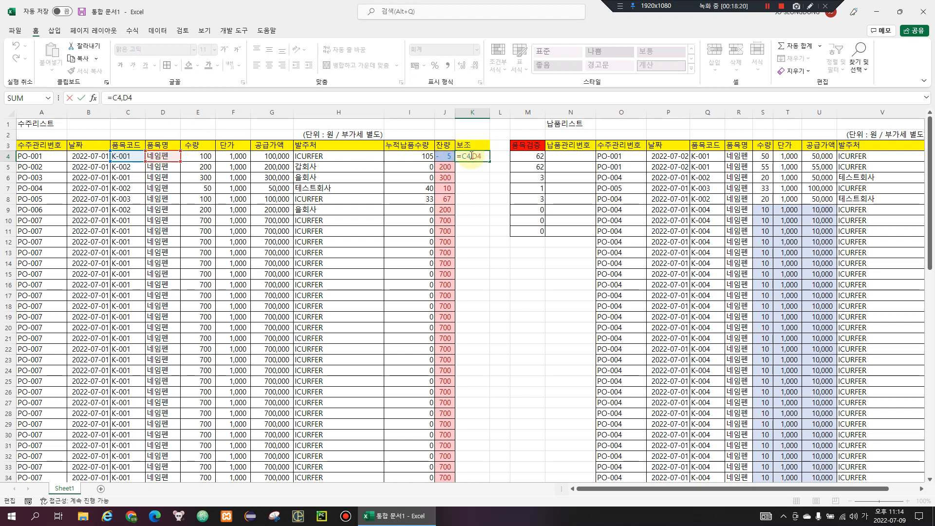
pyautogui.press('BackSpace')
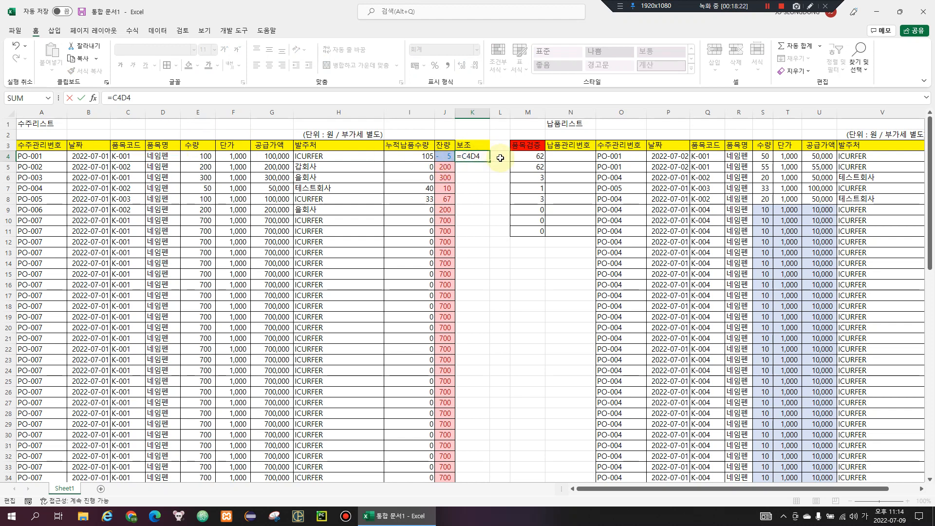
pyautogui.write('&')
pyautogui.hotkey('ctrl', 'Return')
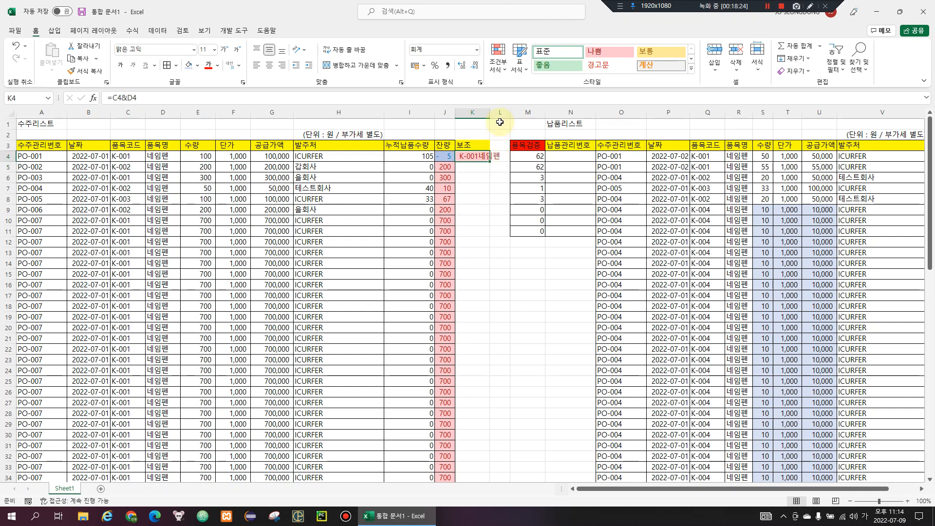
pyautogui.doubleClick(490, 115)
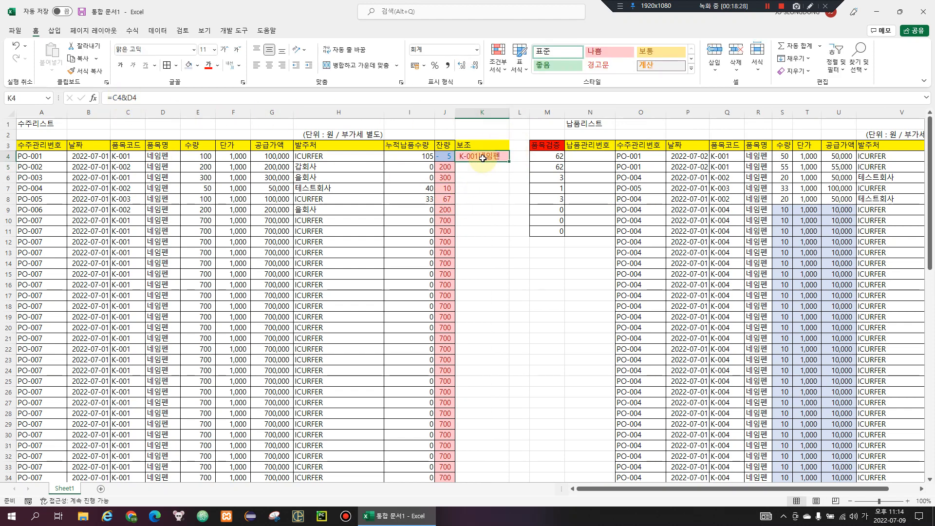
# Step: Replace the K4 formula with =CONCAT(C4,D4) to join the item code and item name
pyautogui.write('=ㅊ')
pyautogui.press('BackSpace')
pyautogui.press('Hangul')
pyautogui.write('CONCAT(')
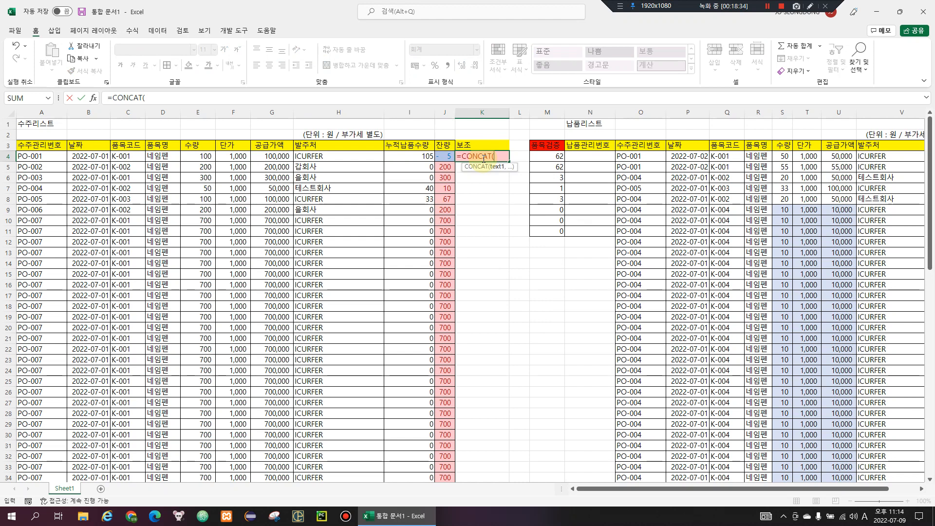
pyautogui.write('C')
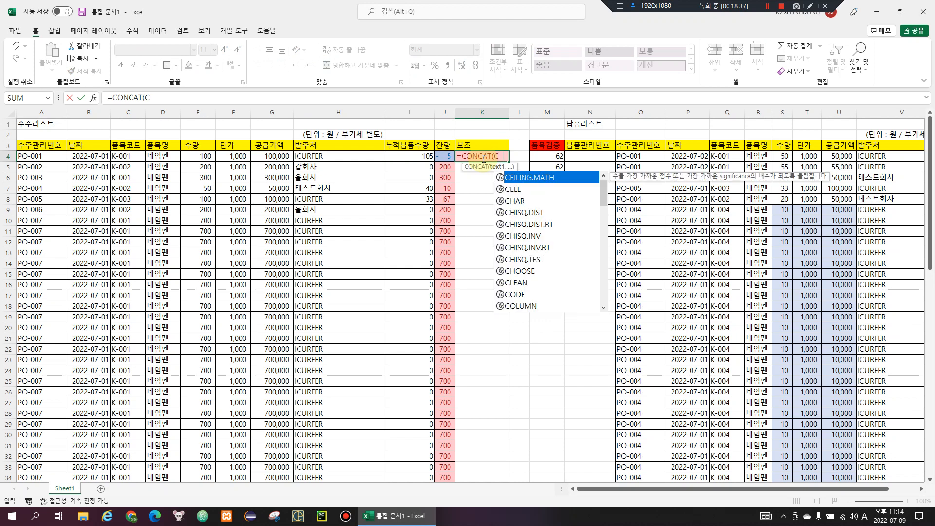
pyautogui.write('2')
pyautogui.press('BackSpace')
pyautogui.write('4')
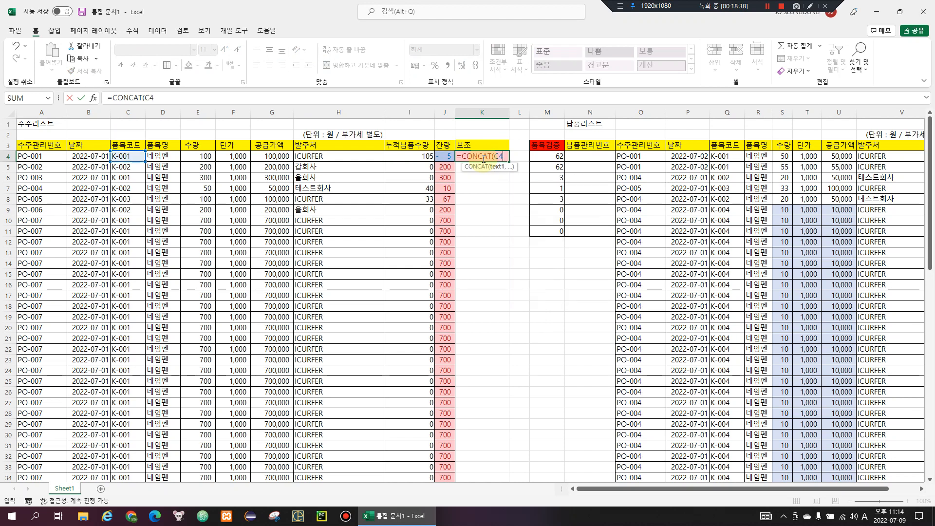
pyautogui.write(',D')
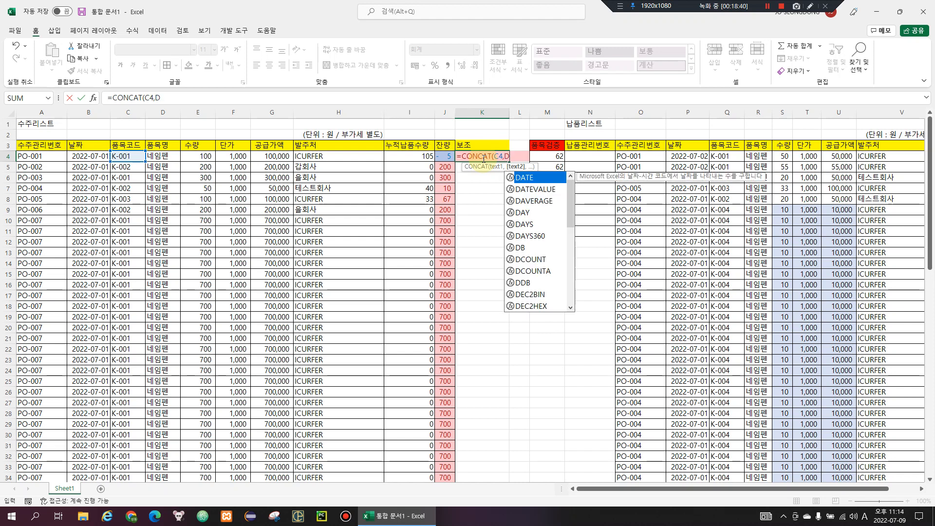
pyautogui.write('4')
pyautogui.press('Return')
pyautogui.click(482, 157)
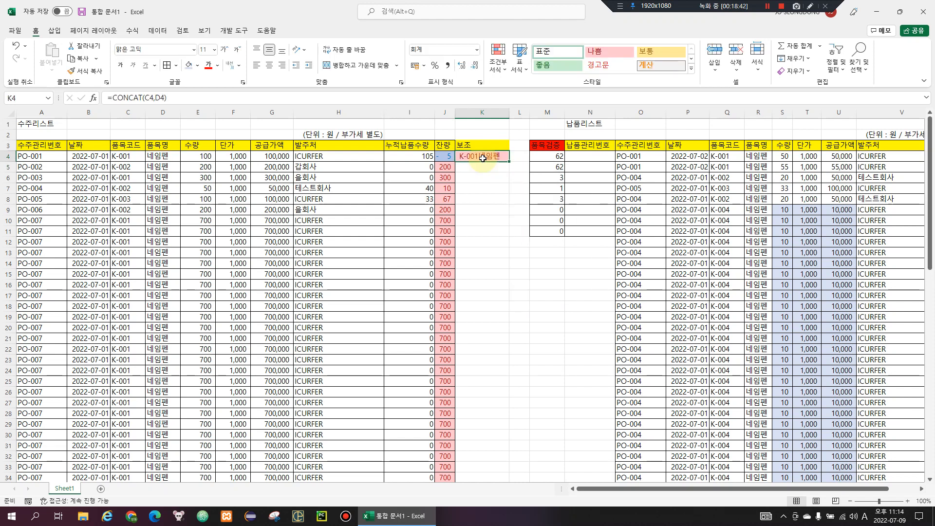
pyautogui.press('Down')
pyautogui.press('Up')
pyautogui.press('Down')
pyautogui.press('Up')
pyautogui.press('Down')
pyautogui.press('Up')
pyautogui.press('Down')
pyautogui.press('Up')
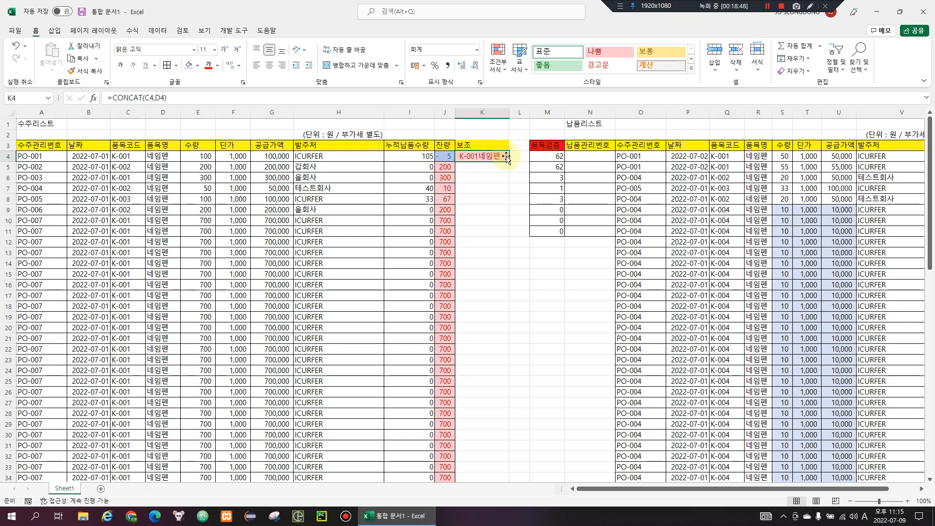
pyautogui.moveTo(99, 145); pyautogui.dragTo(163, 199)
pyautogui.moveTo(374, 154); pyautogui.dragTo(487, 220)
pyautogui.moveTo(653, 145); pyautogui.dragTo(887, 252)
pyautogui.click(488, 156)
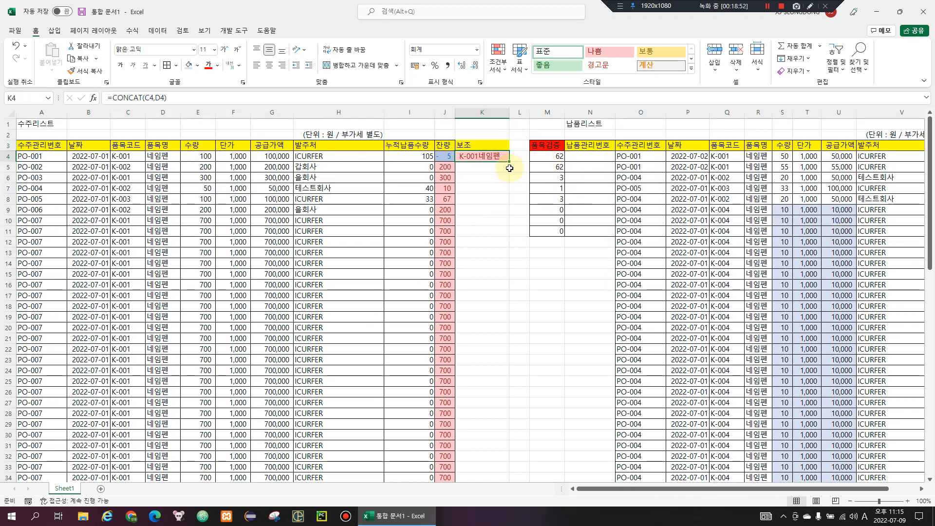
# Step: Clear the whole 보조 helper column K and narrow the emptied column to about half its width
pyautogui.click(492, 114)
pyautogui.press('Delete')
pyautogui.click(480, 217)
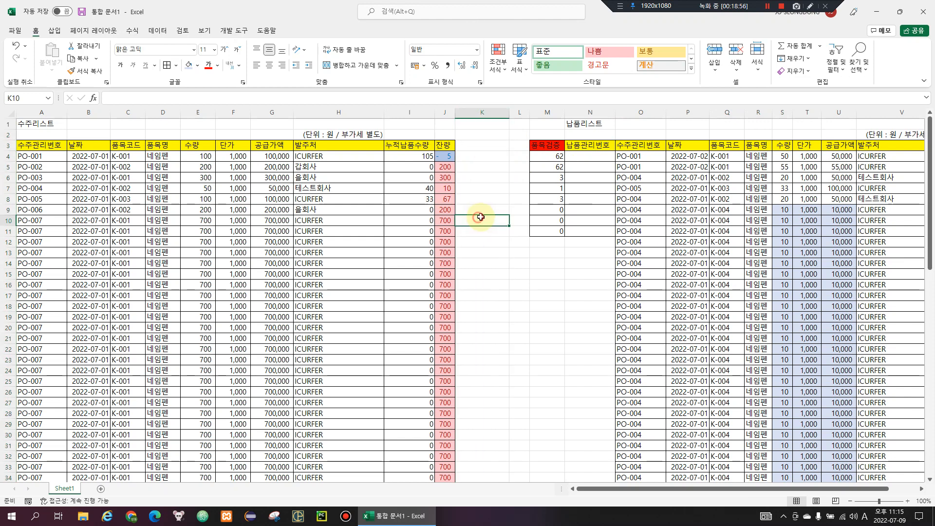
pyautogui.click(490, 132)
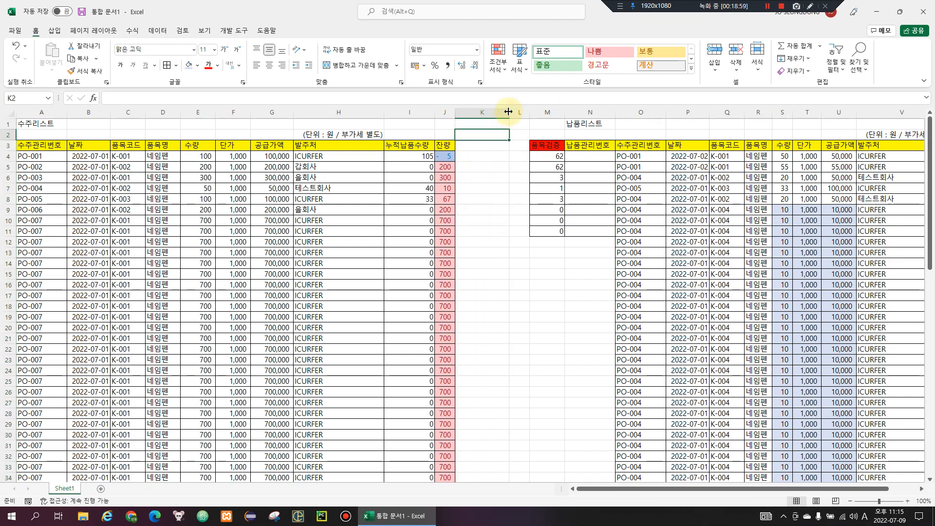
pyautogui.moveTo(510, 119); pyautogui.dragTo(481, 119)
pyautogui.scroll(-7, 318, 254)
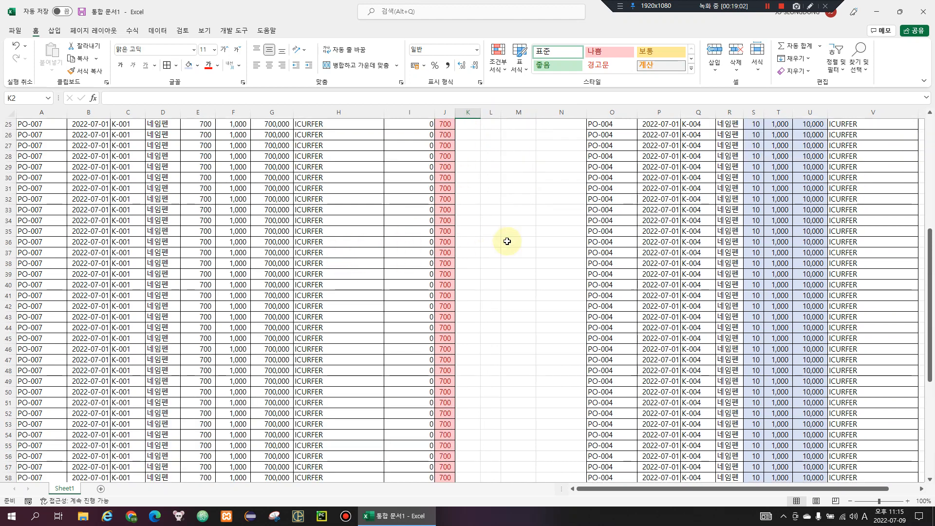
pyautogui.scroll(7, 509, 240)
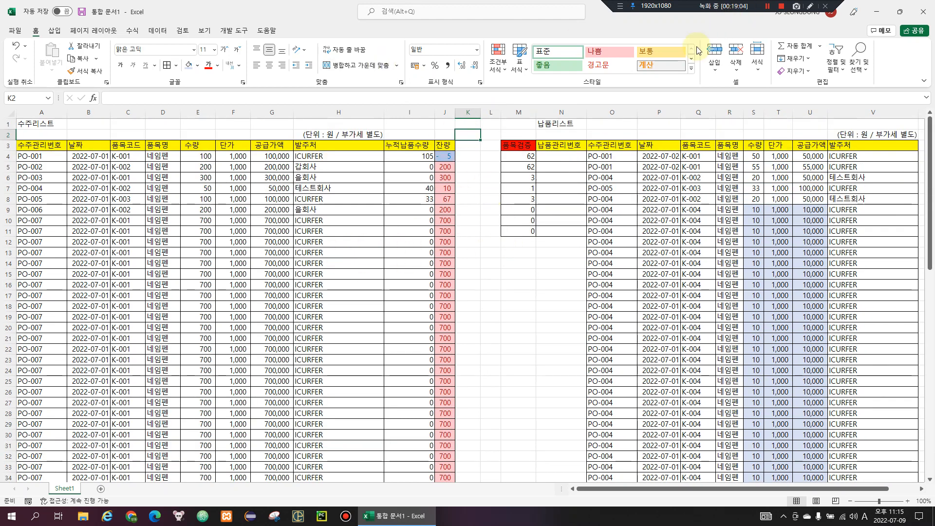